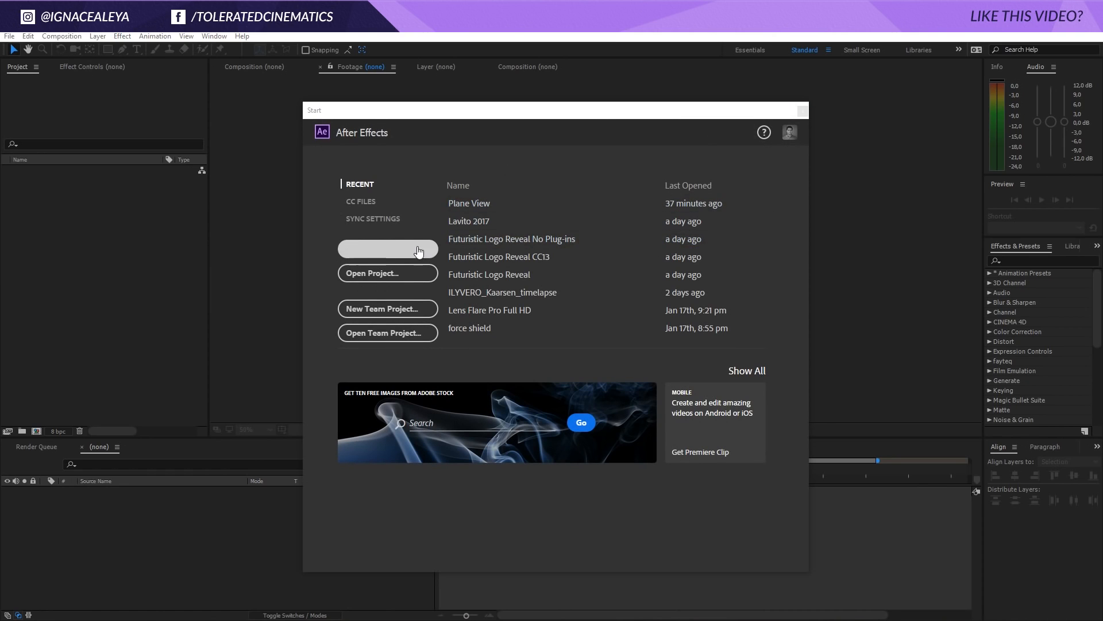
# Start a new project and set up a composition at 1920 x 1080 px and 30 fps, lasting 300 frames
pyautogui.click(422, 249)
pyautogui.click(60, 36)
pyautogui.click(60, 53)
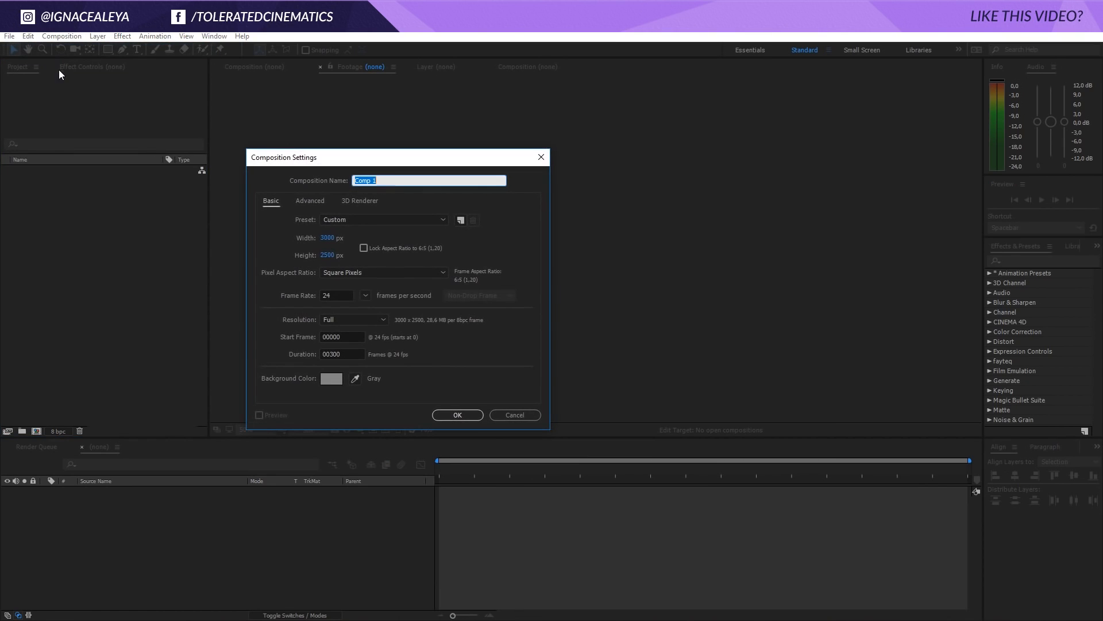
pyautogui.click(322, 238)
pyautogui.write('1920')
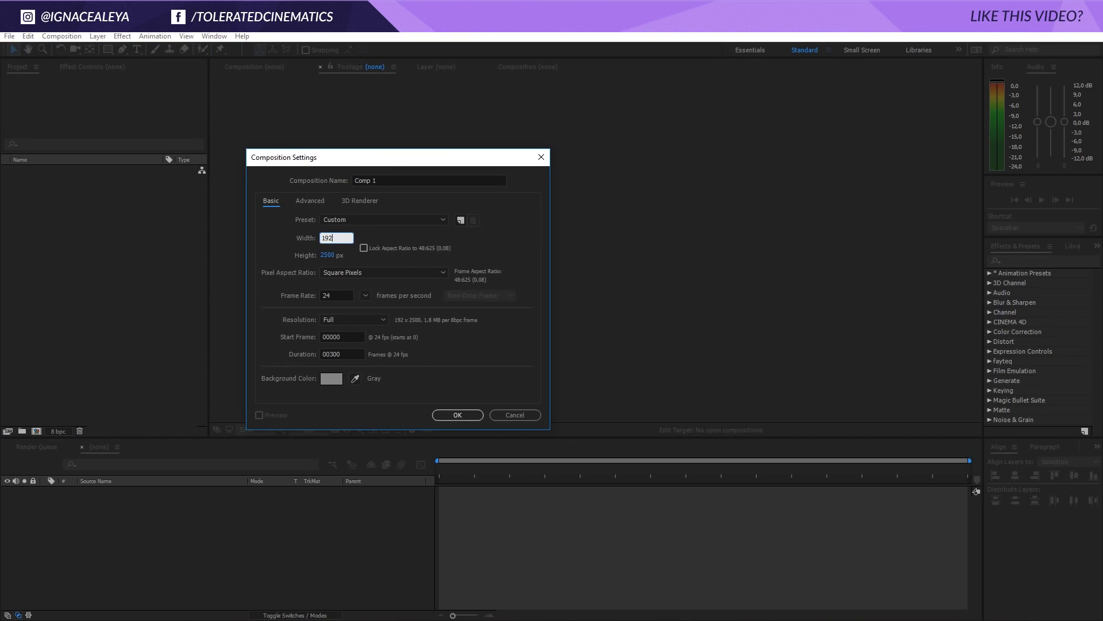
pyautogui.click(331, 255)
pyautogui.write('1080')
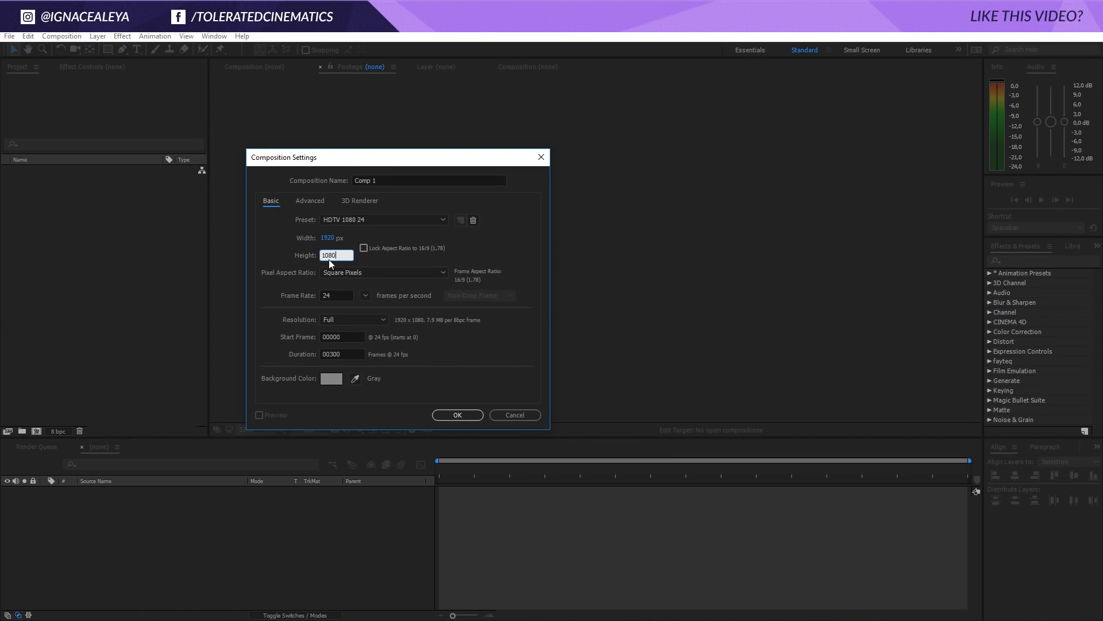
pyautogui.click(338, 295)
pyautogui.write('30')
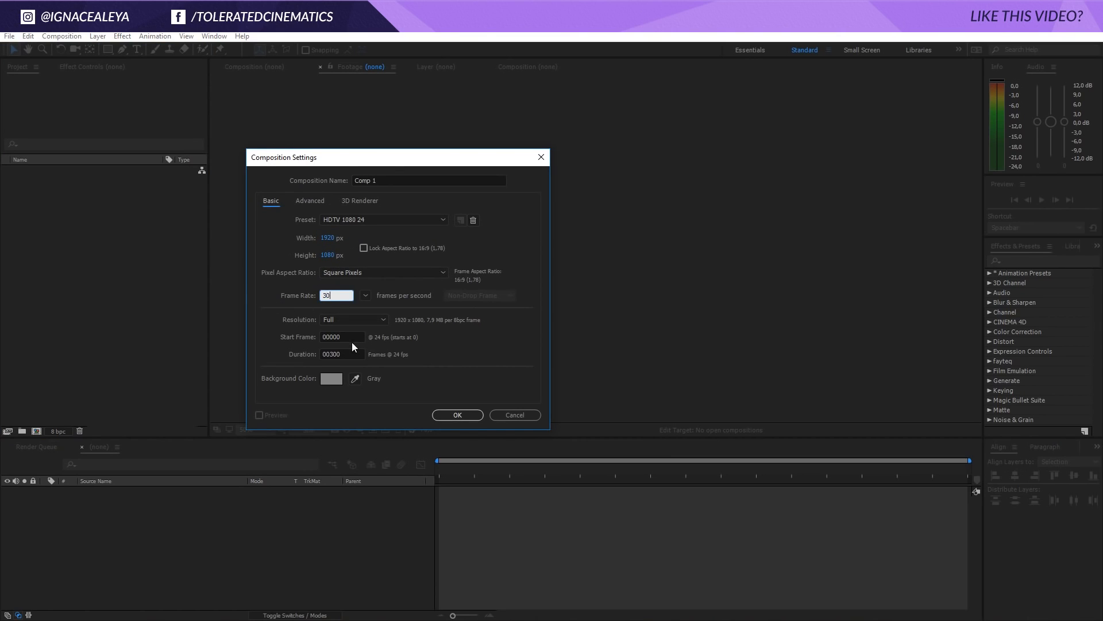
pyautogui.click(353, 353)
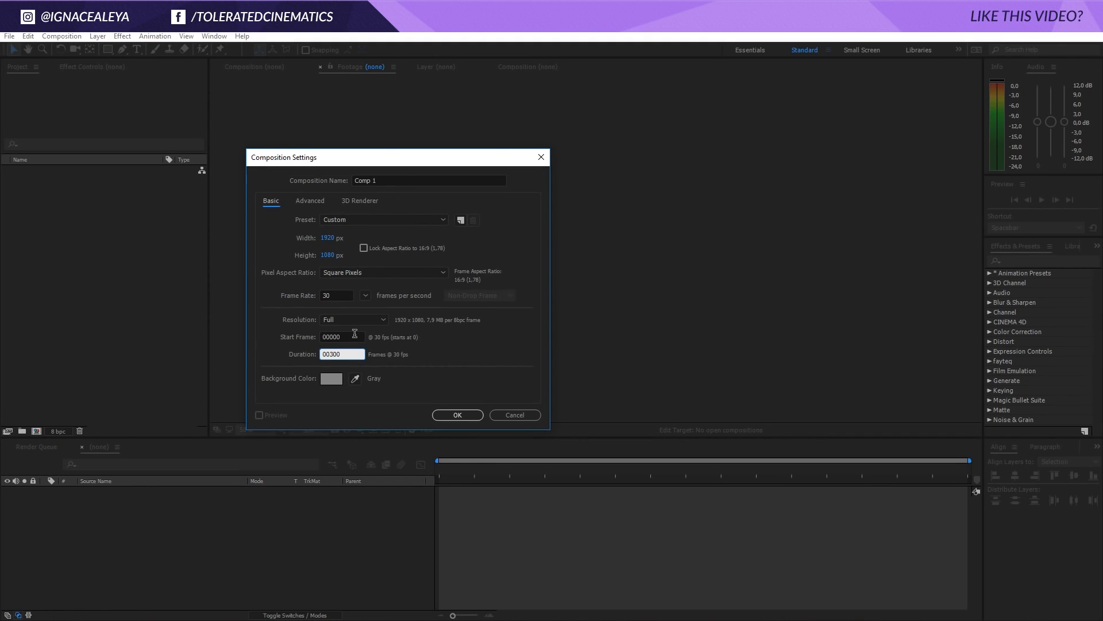
# Name the composition Main Comp, give it a black background and create it
pyautogui.click(379, 180)
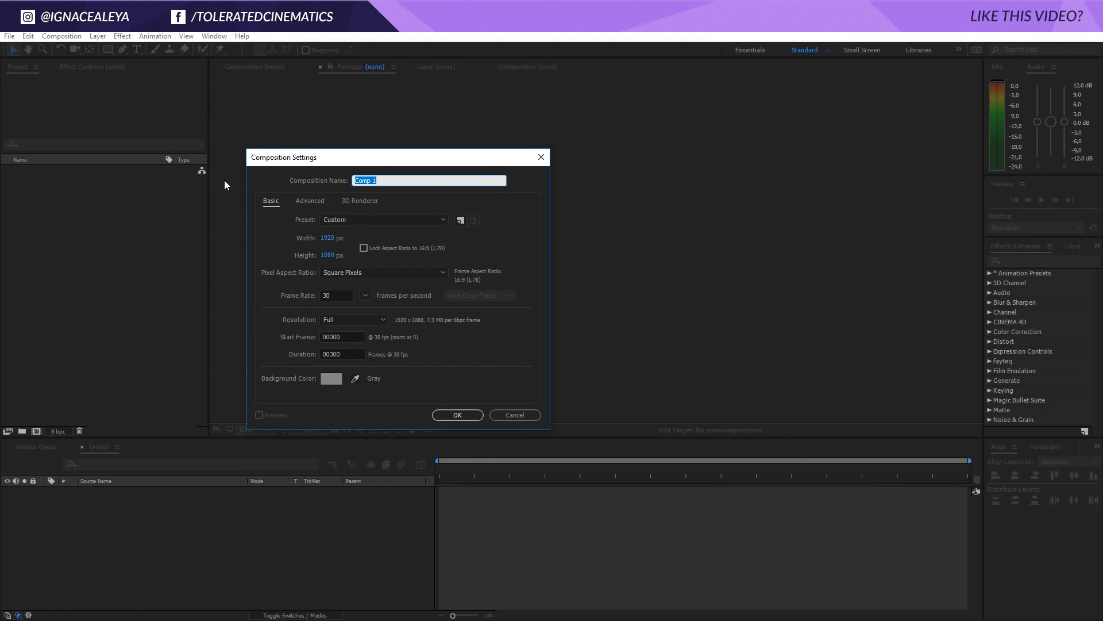
pyautogui.write('Main')
pyautogui.click(332, 378)
pyautogui.moveTo(305, 558); pyautogui.dragTo(296, 586)
pyautogui.click(547, 426)
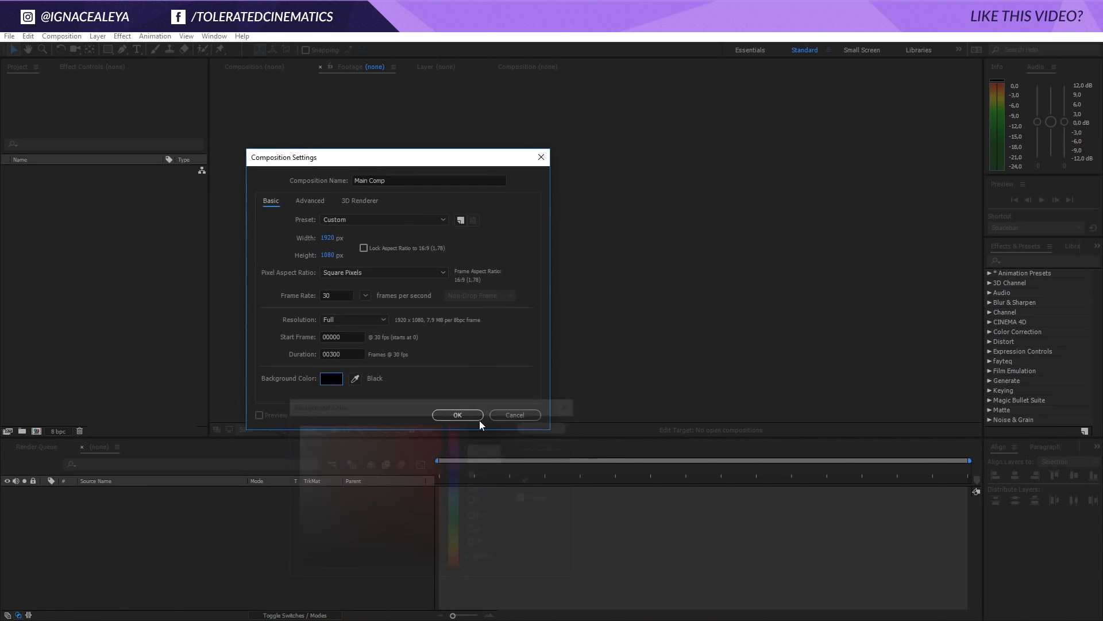
pyautogui.click(467, 415)
# Add a black 1920 x 1080 px solid layer named Mir to Main Comp
pyautogui.rightClick(131, 518)
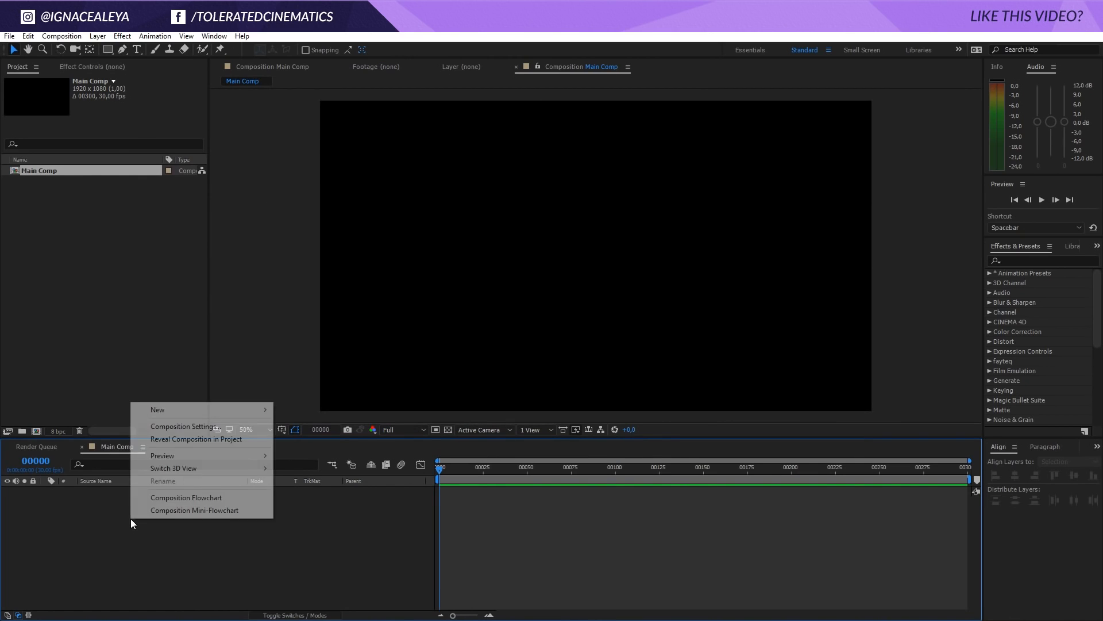
pyautogui.moveTo(194, 410)
pyautogui.click(47, 440)
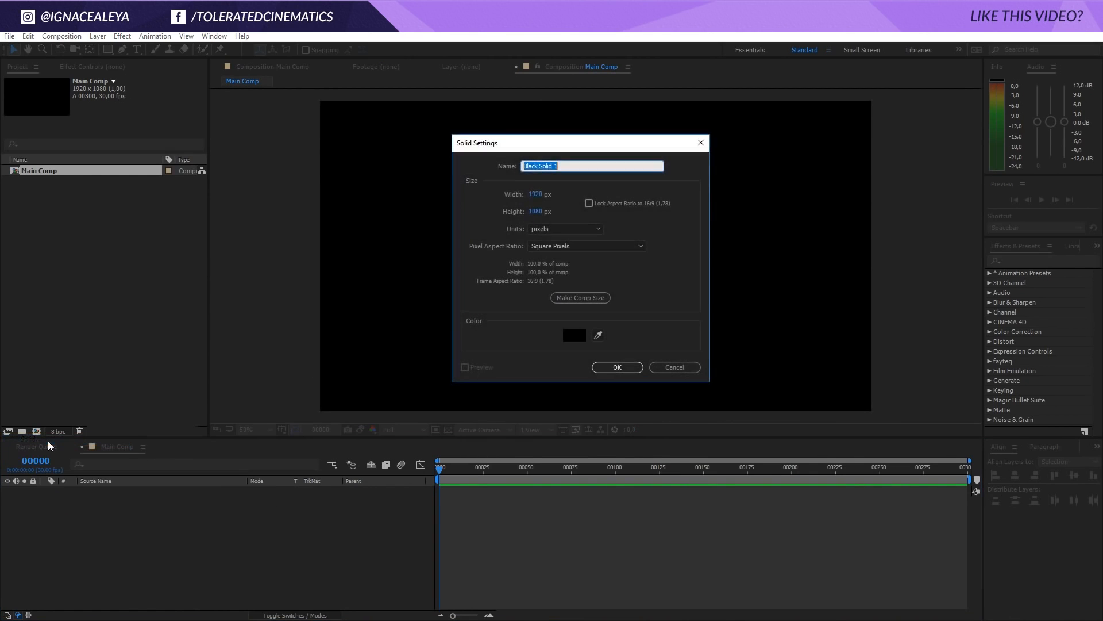
pyautogui.write('Mir')
pyautogui.press('Return')
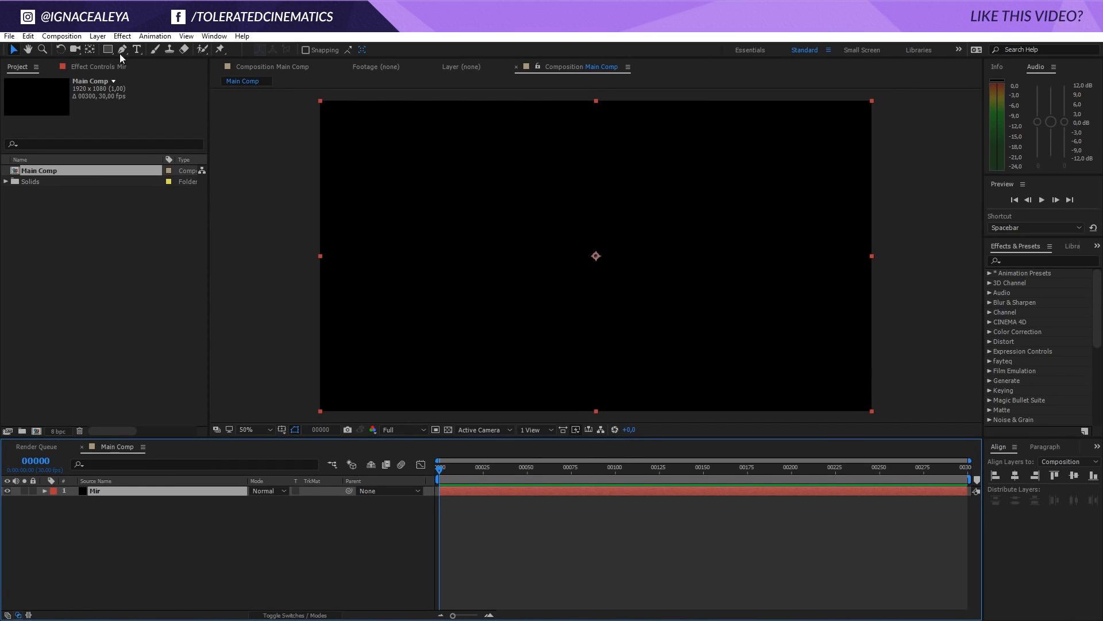
# Apply the Trapcode Mir effect to the Mir solid layer
pyautogui.click(122, 35)
pyautogui.moveTo(46, 447)
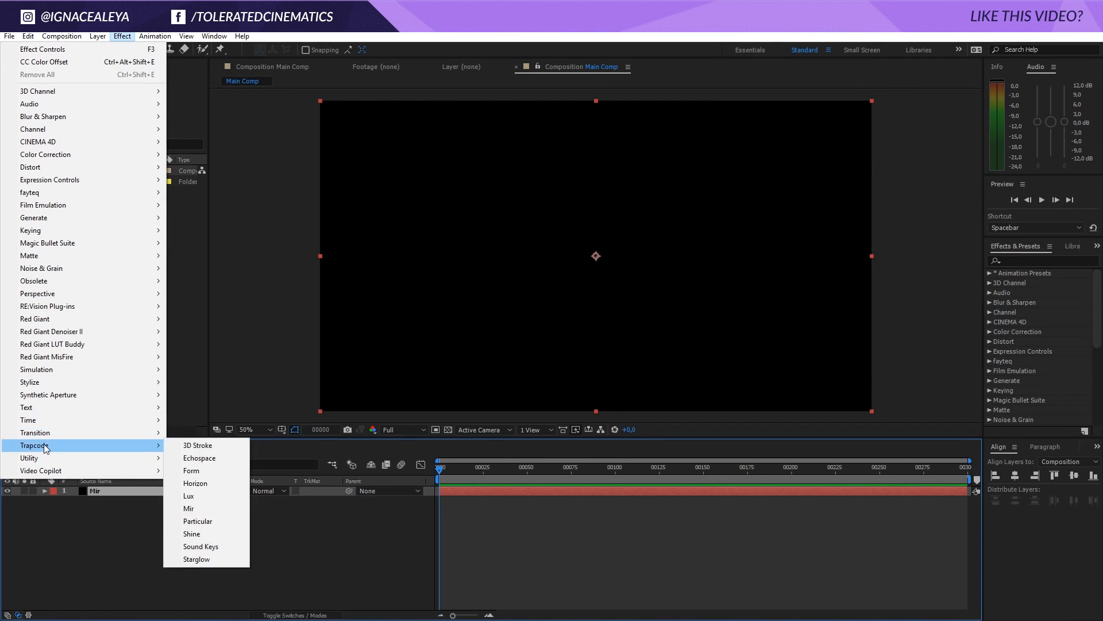
pyautogui.click(215, 506)
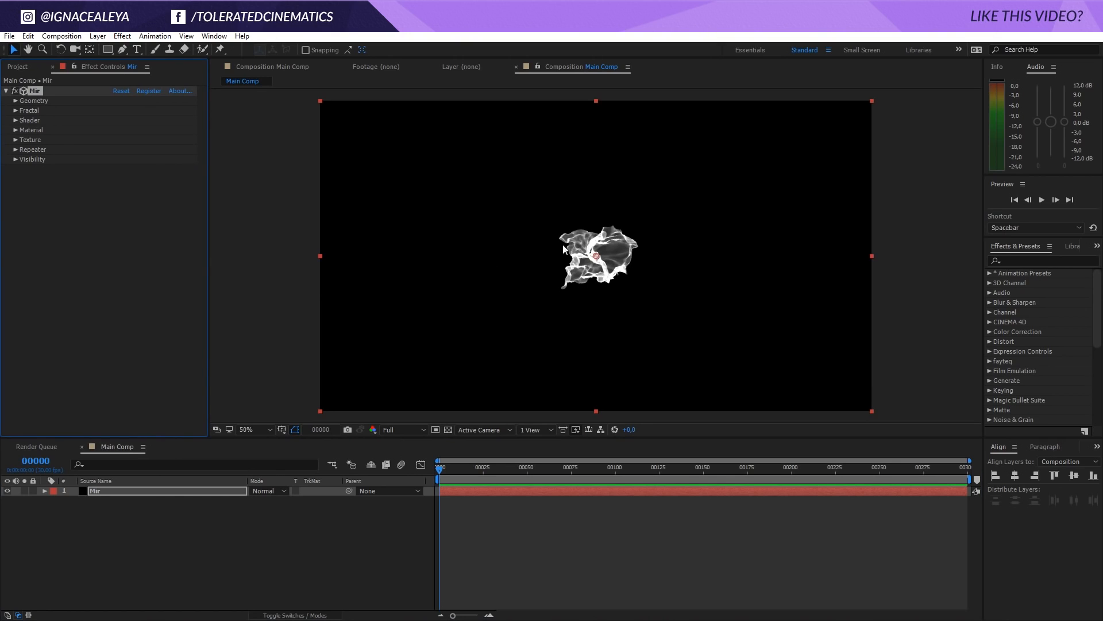
# Enlarge the Mir geometry to Size X 2120 and Size Y 1200 so it fills the frame
pyautogui.click(15, 100)
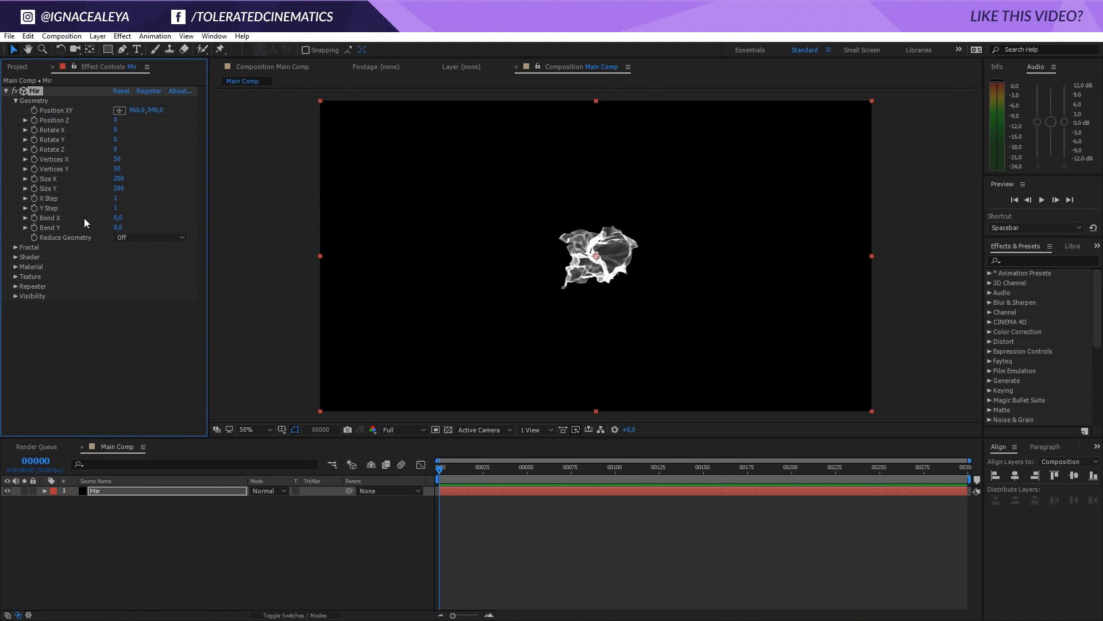
pyautogui.moveTo(117, 179); pyautogui.dragTo(189, 179)
pyautogui.moveTo(119, 188); pyautogui.dragTo(157, 181)
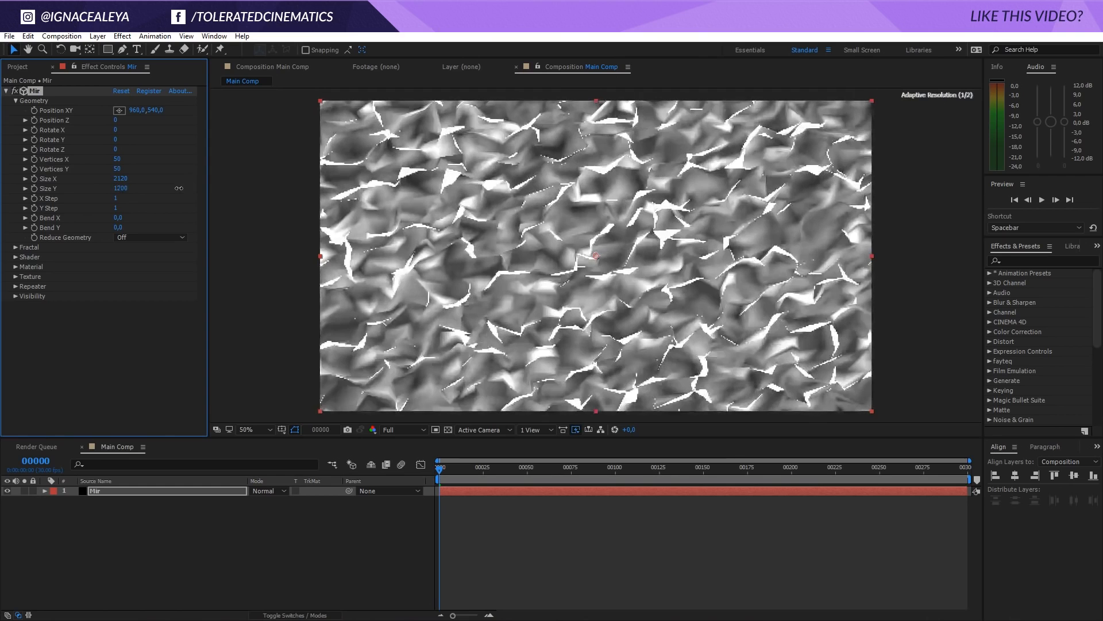
# Set the Mir effect's shader type to Flat
pyautogui.click(14, 256)
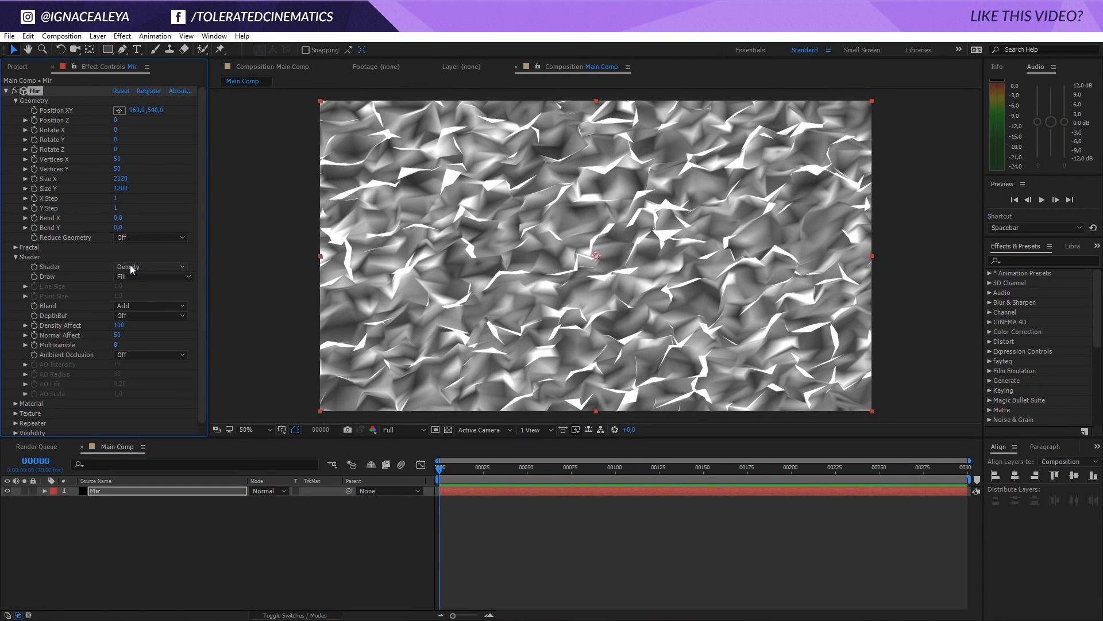
pyautogui.click(125, 266)
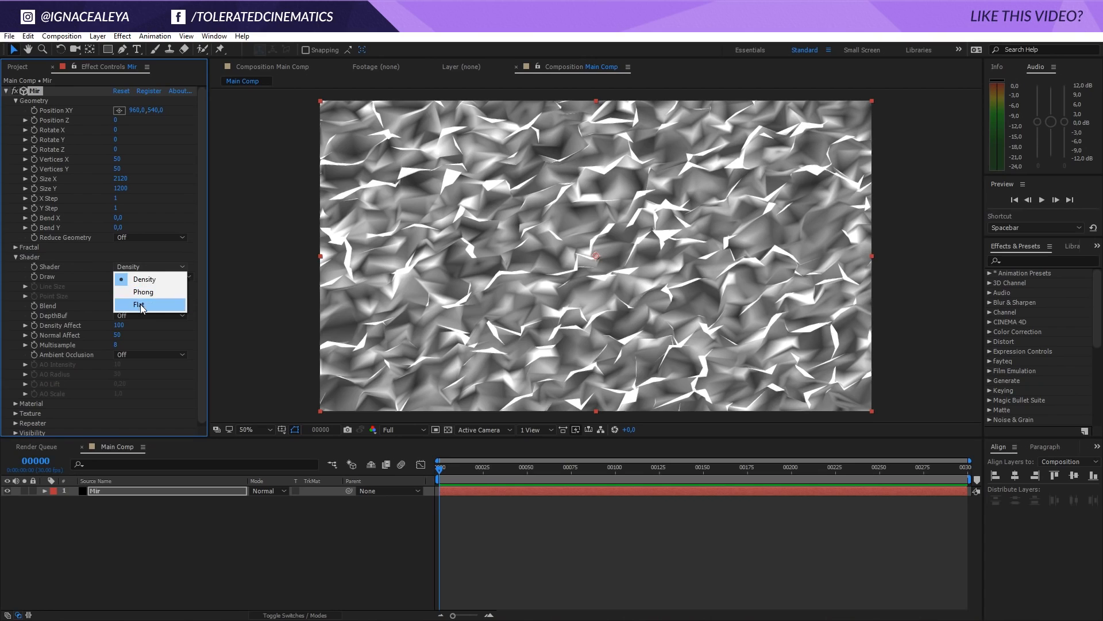
pyautogui.click(139, 305)
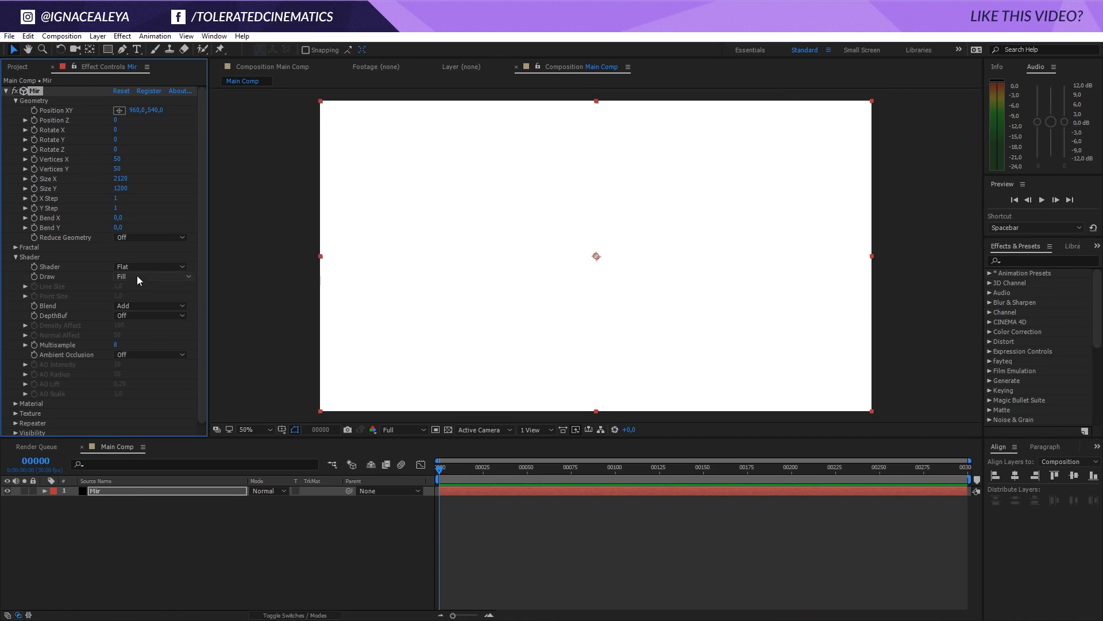
# Add a point light with the pale blue colour E0EDF2, 60% intensity and smooth falloff
pyautogui.click(97, 36)
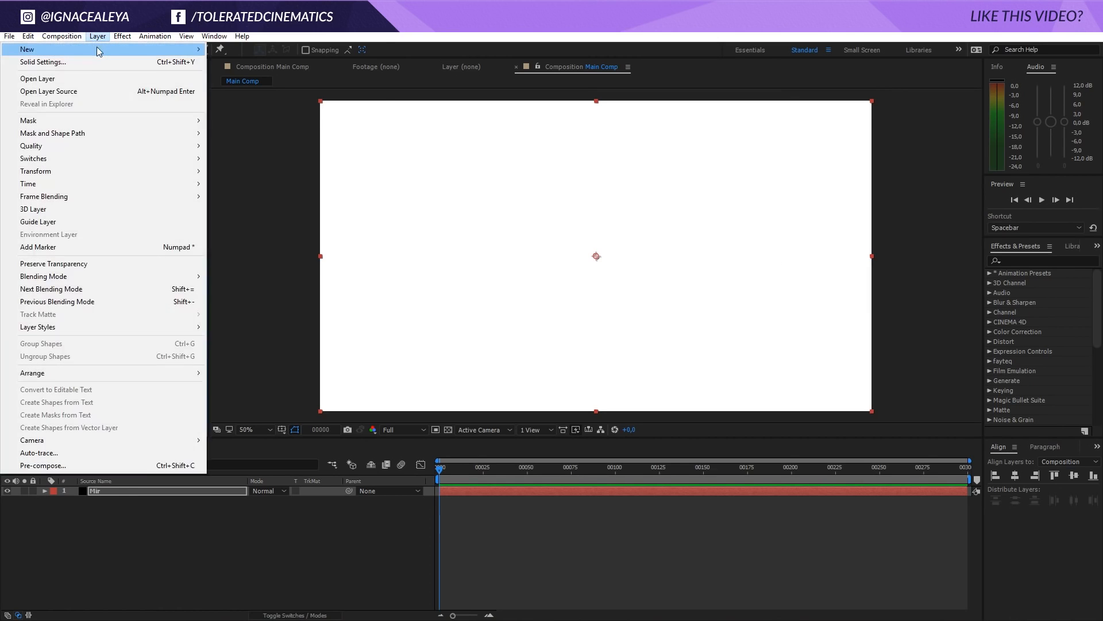
pyautogui.moveTo(96, 51)
pyautogui.click(228, 75)
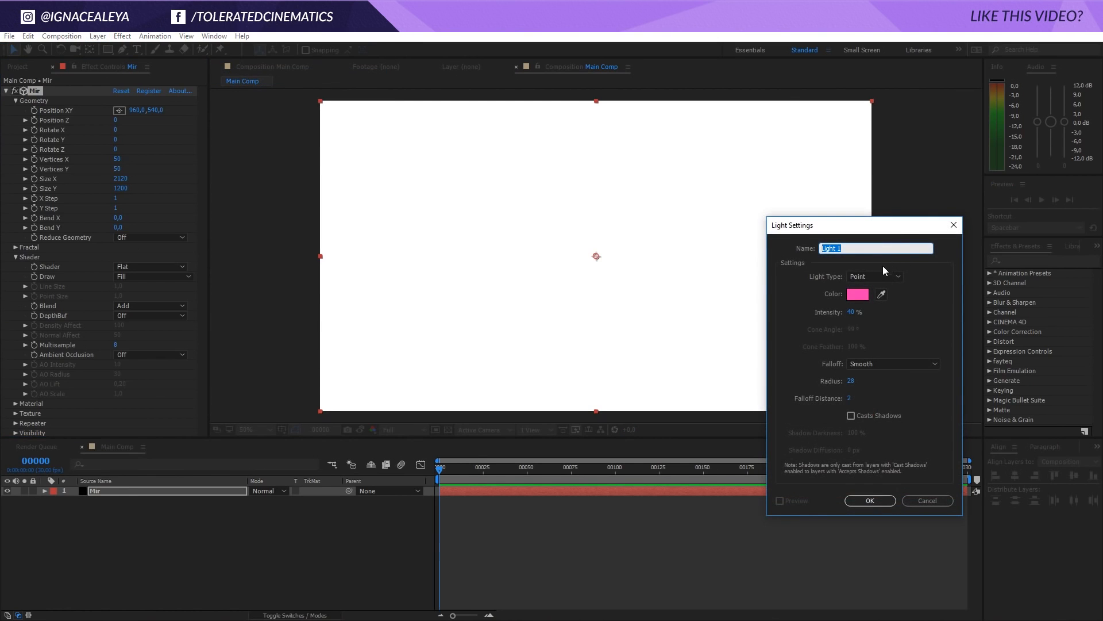
pyautogui.click(851, 293)
pyautogui.moveTo(374, 454); pyautogui.dragTo(272, 387)
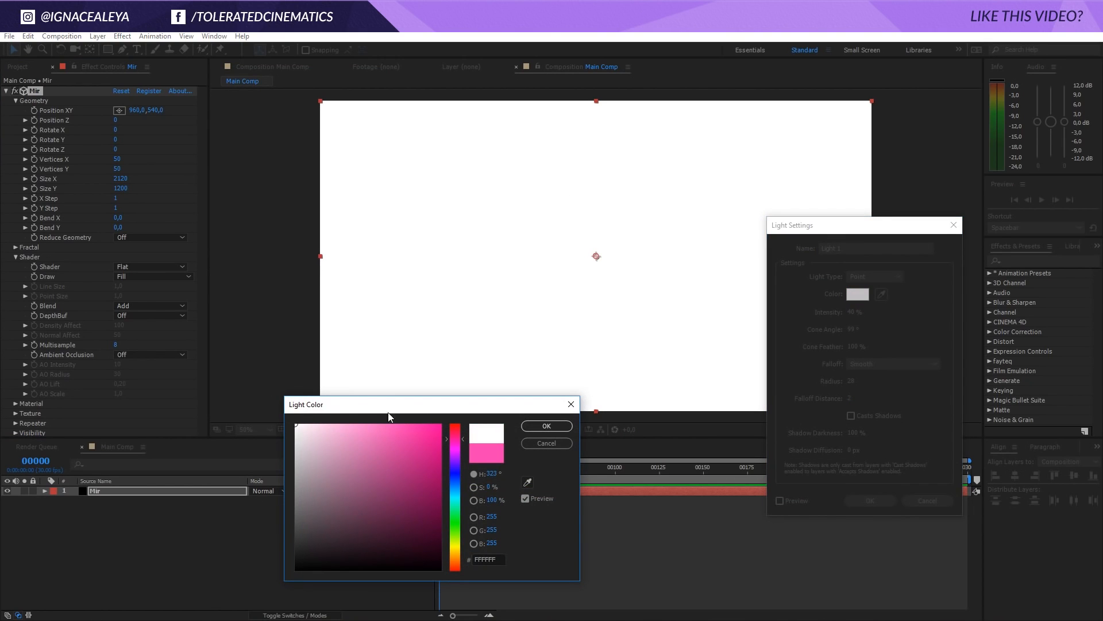
pyautogui.click(551, 425)
pyautogui.click(851, 296)
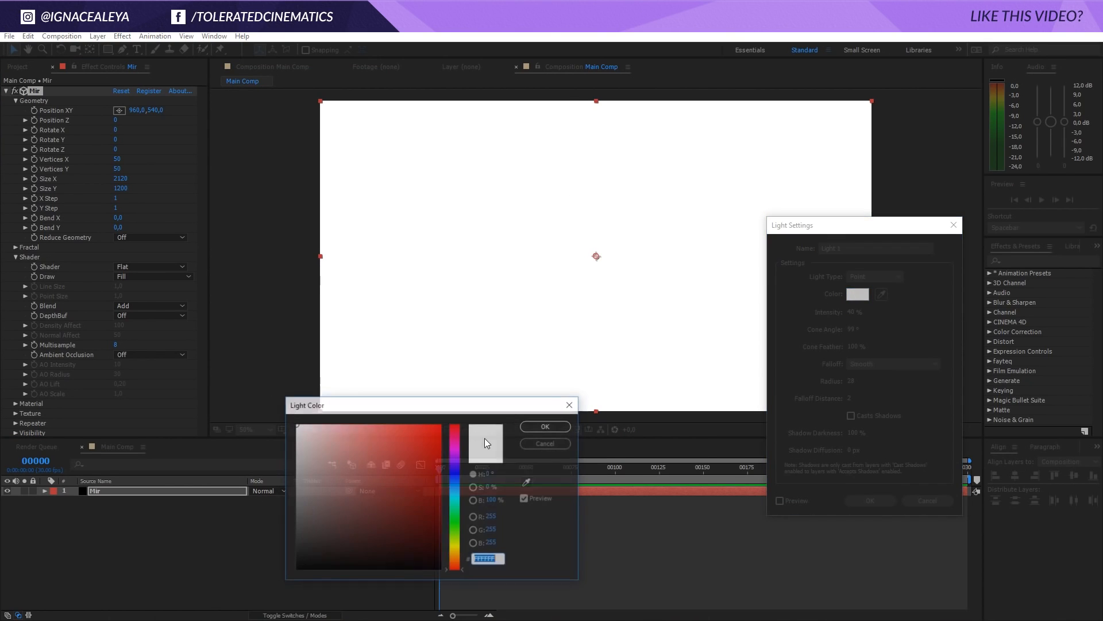
pyautogui.click(455, 490)
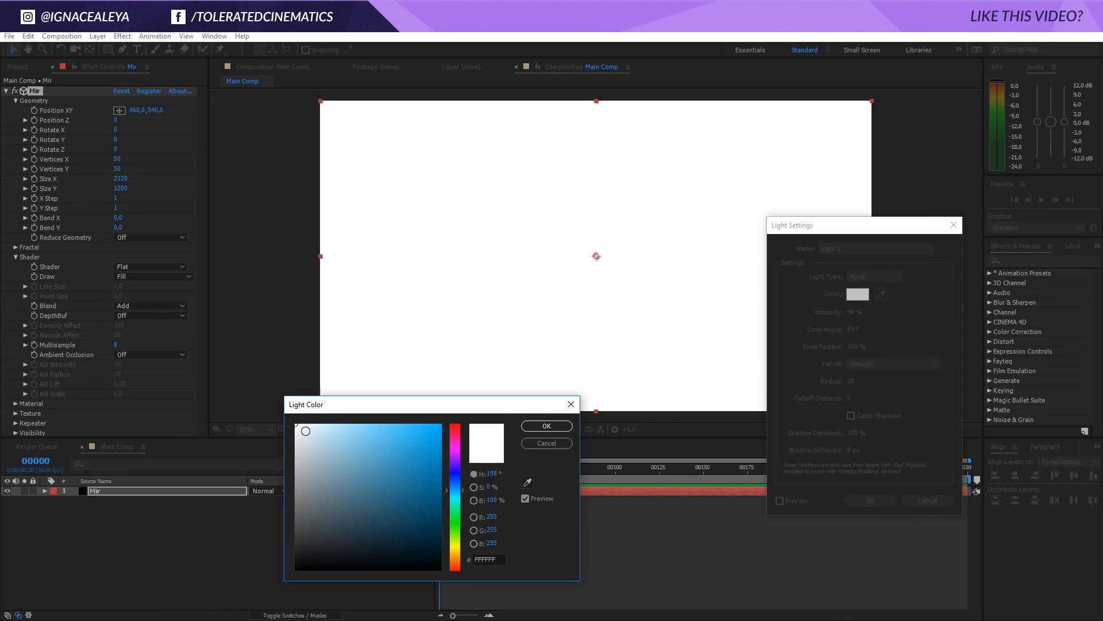
pyautogui.click(305, 430)
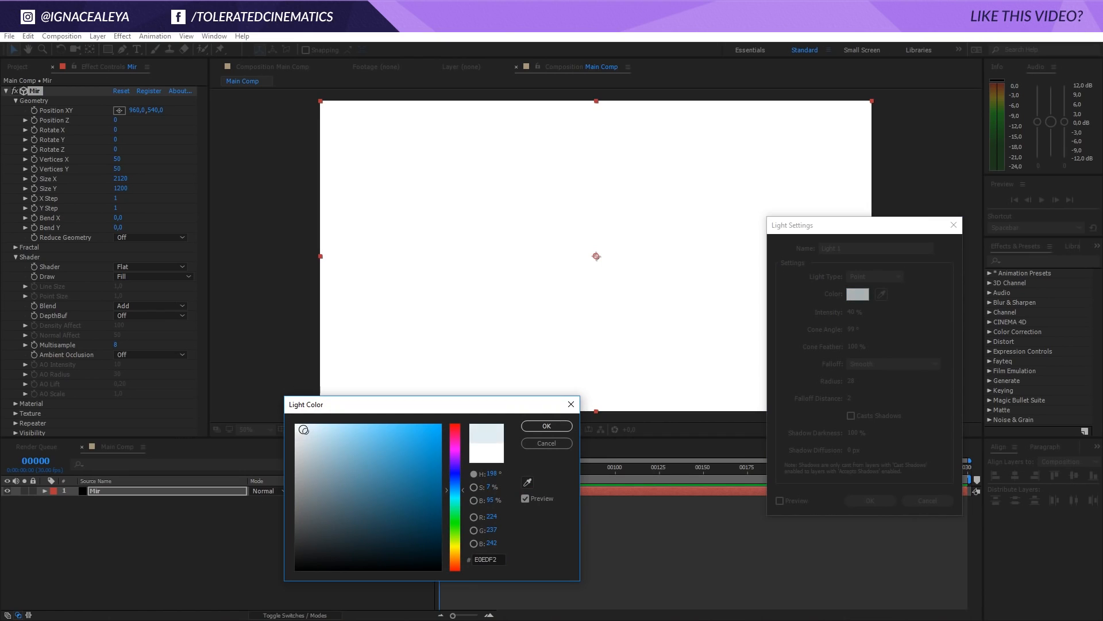
pyautogui.click(532, 426)
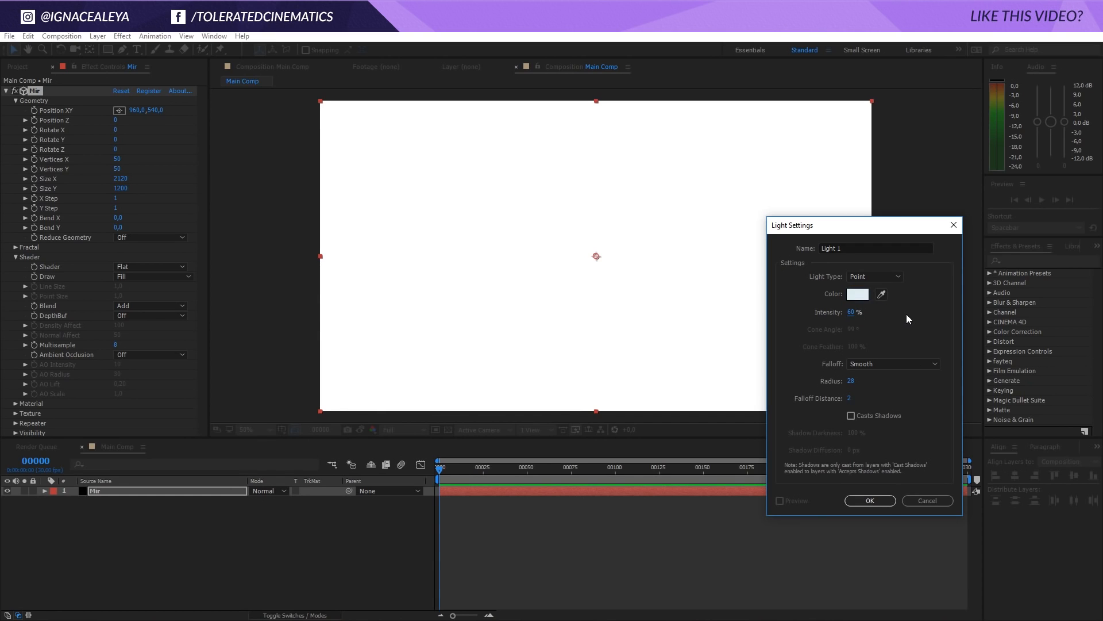
pyautogui.click(864, 501)
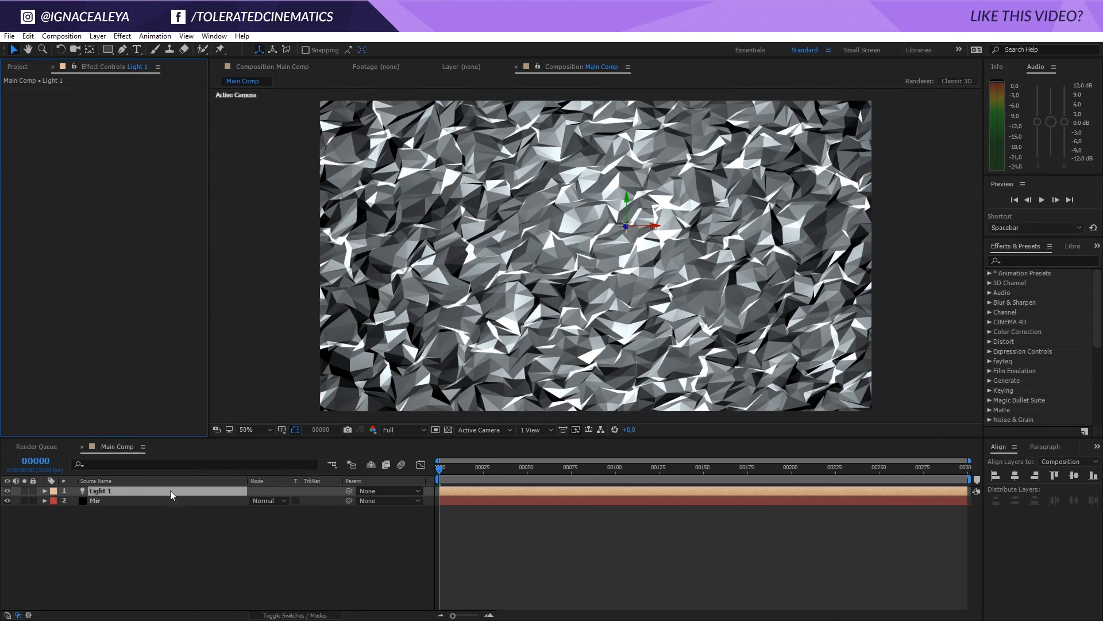
# Set the Mir layer's geometry to 10 for Vertices X and 8 for Vertices Y
pyautogui.click(133, 500)
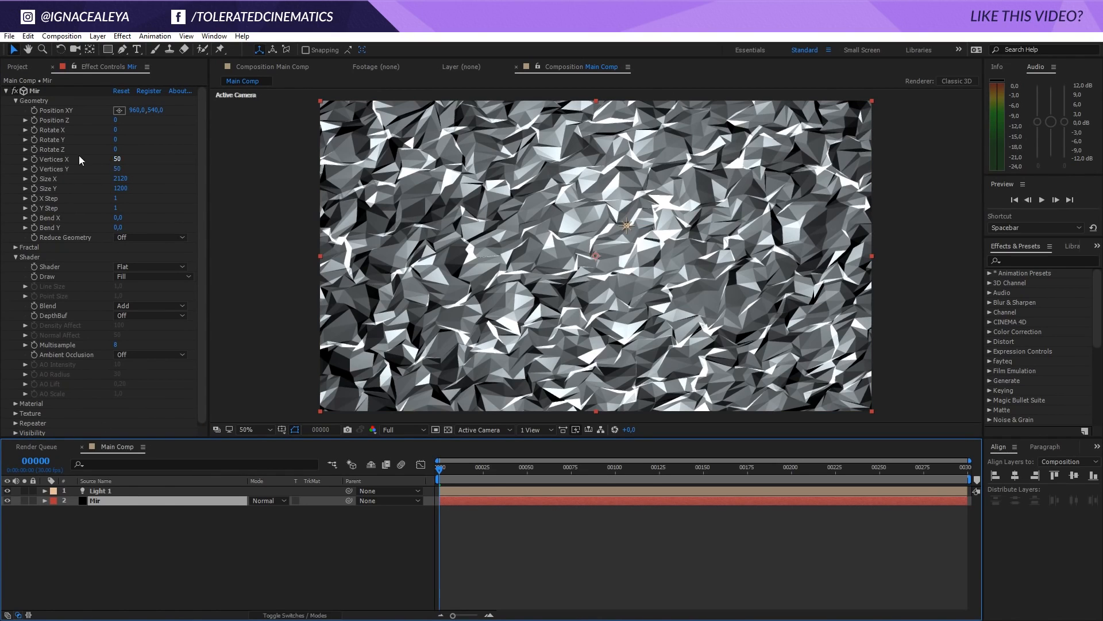
pyautogui.click(116, 160)
pyautogui.write('10')
pyautogui.click(117, 171)
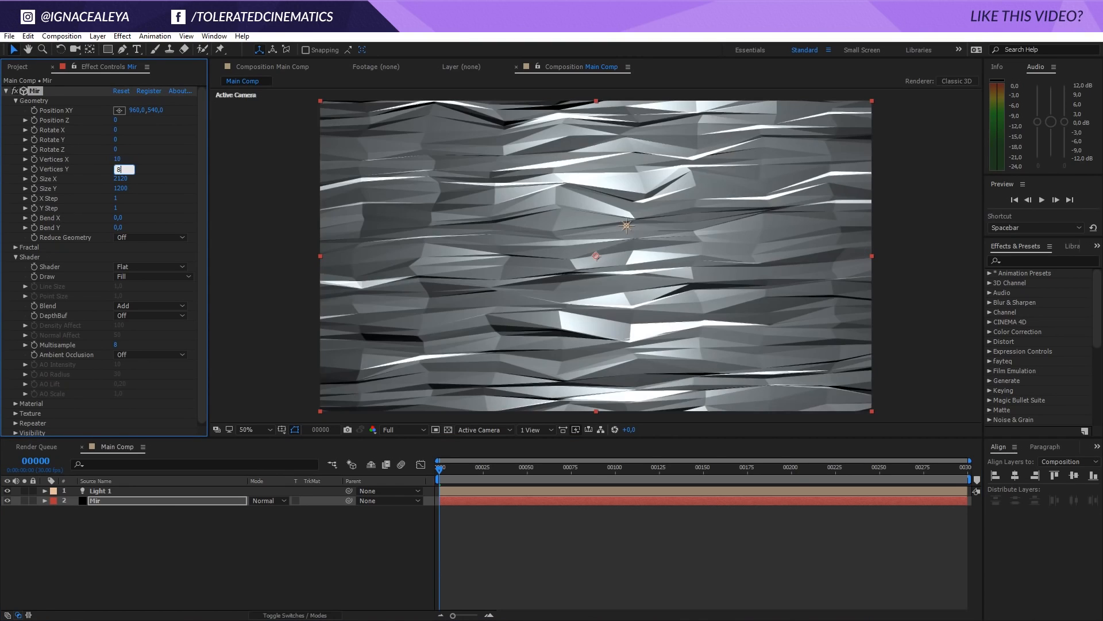
pyautogui.write('8')
pyautogui.press('Return')
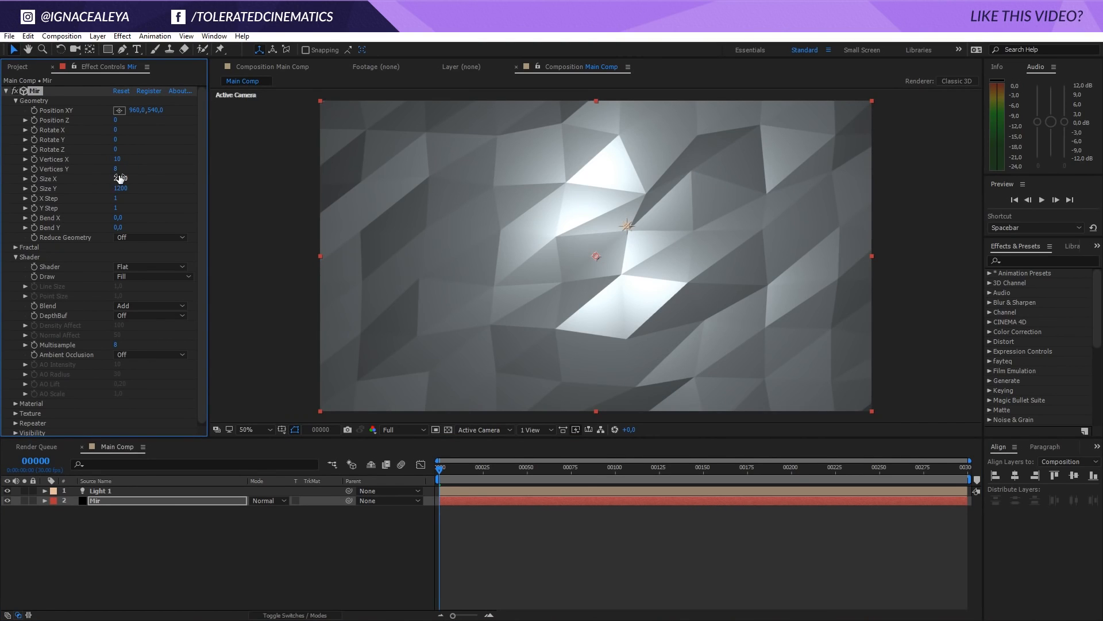
# Reduce the Mir geometry to 7 for Vertices X and 4 for Vertices Y
pyautogui.click(120, 162)
pyautogui.write('7')
pyautogui.press('Tab')
pyautogui.write('4')
pyautogui.press('Return')
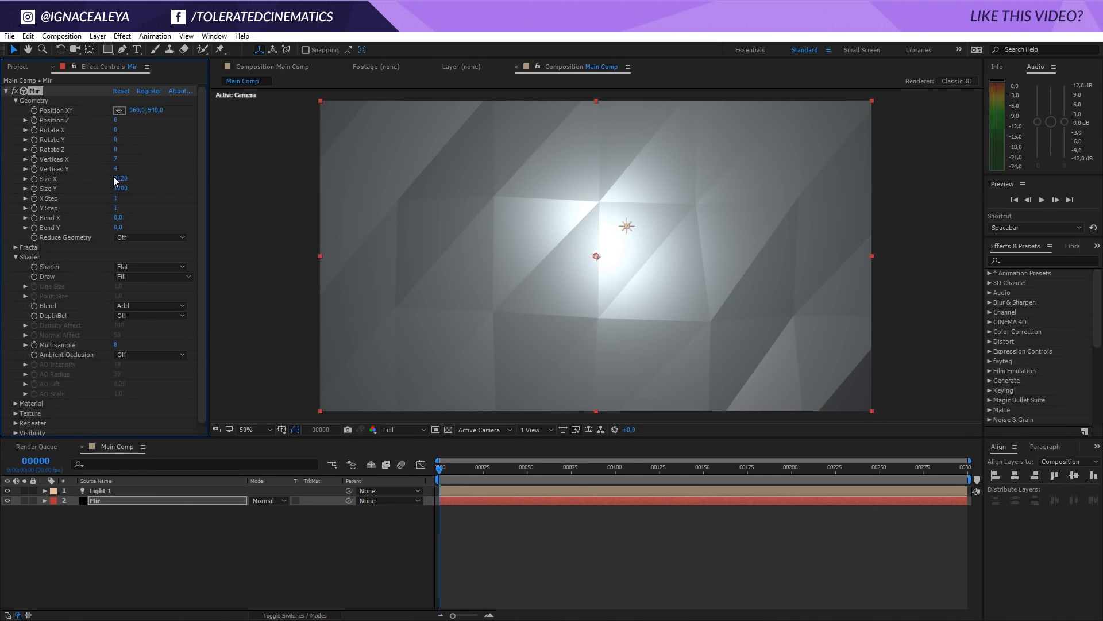
# Raise the fractal Amplitude Z of the Mir effect to 432
pyautogui.click(16, 246)
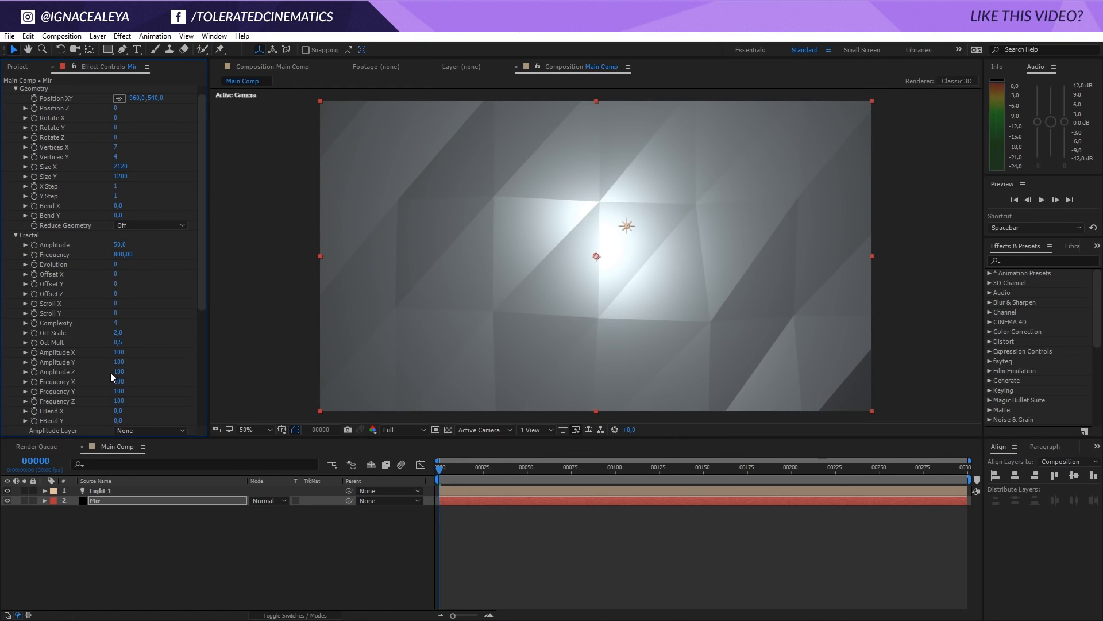
pyautogui.moveTo(117, 372); pyautogui.dragTo(319, 372)
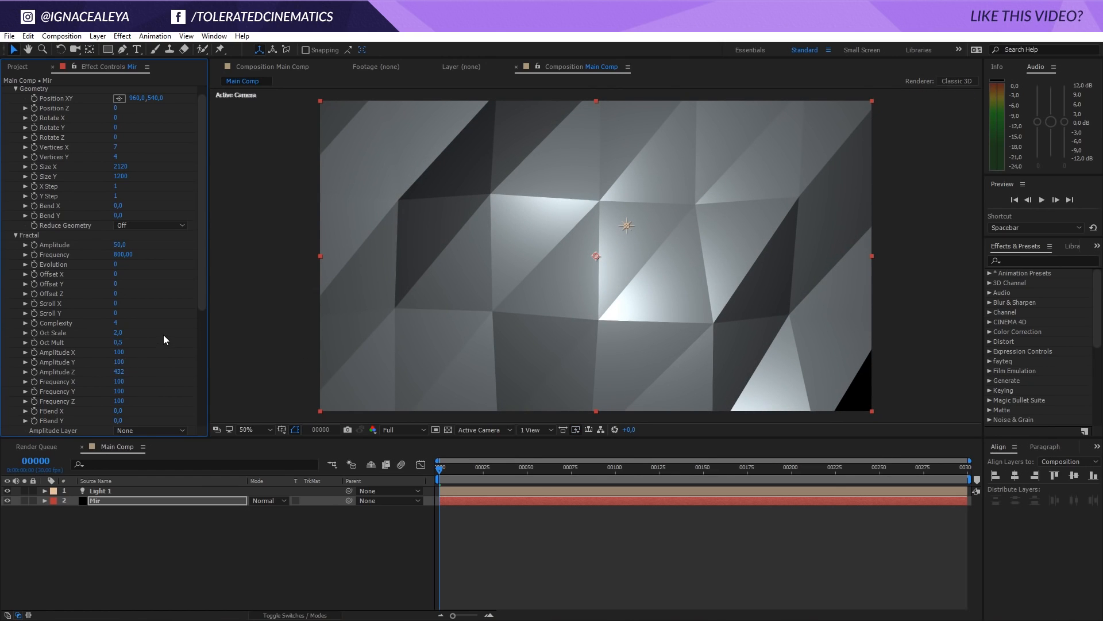
# Set the Mir material's colour to the dark blue-grey 1A1B1D and lower its Specular to 41
pyautogui.scroll(-5, 163, 334)
pyautogui.scroll(-1, 15, 317)
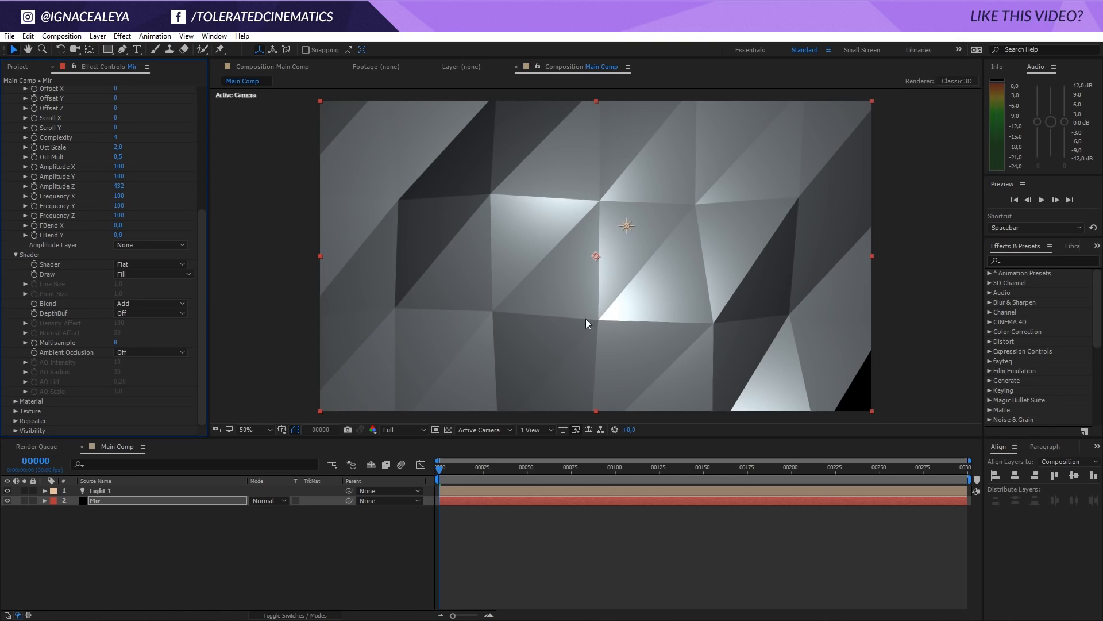
pyautogui.click(16, 401)
pyautogui.scroll(-3, 25, 344)
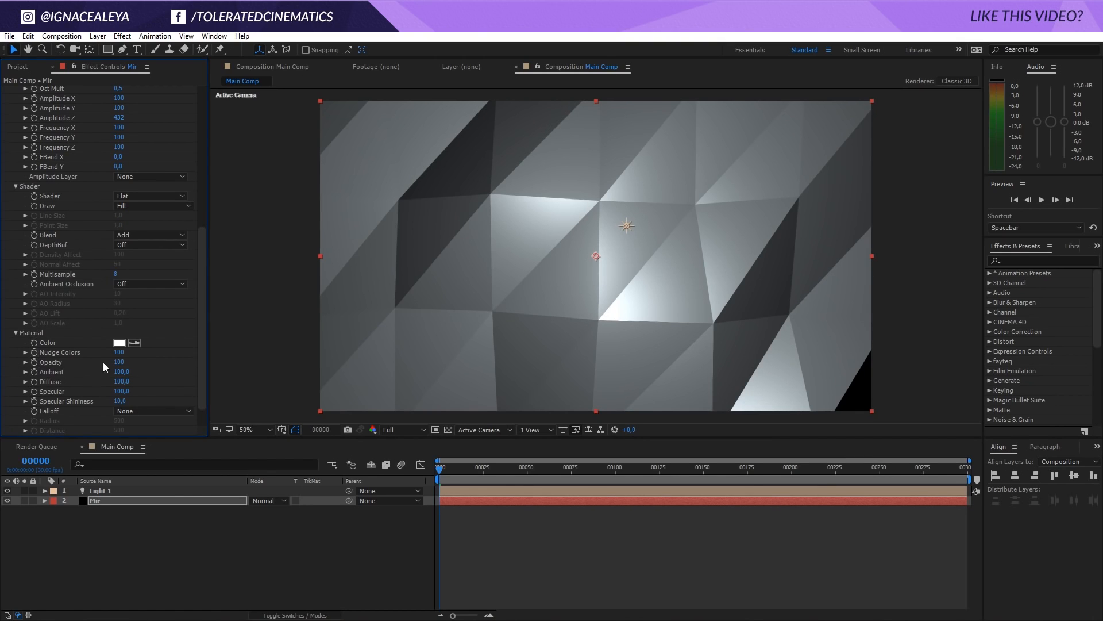
pyautogui.click(119, 344)
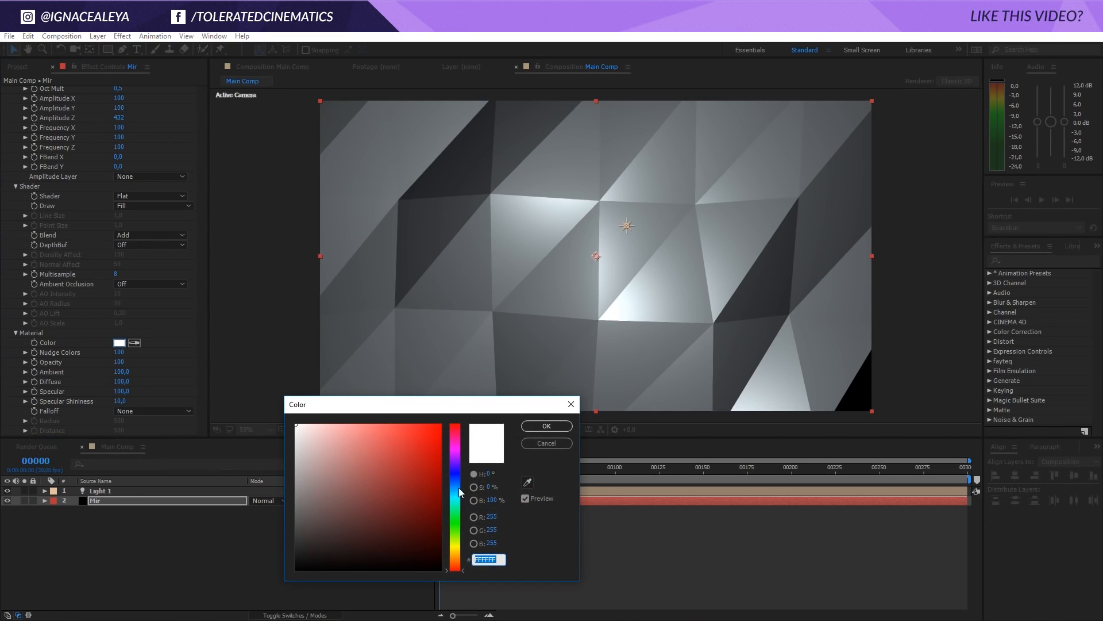
pyautogui.moveTo(349, 524); pyautogui.dragTo(310, 553)
pyautogui.moveTo(457, 504); pyautogui.dragTo(457, 481)
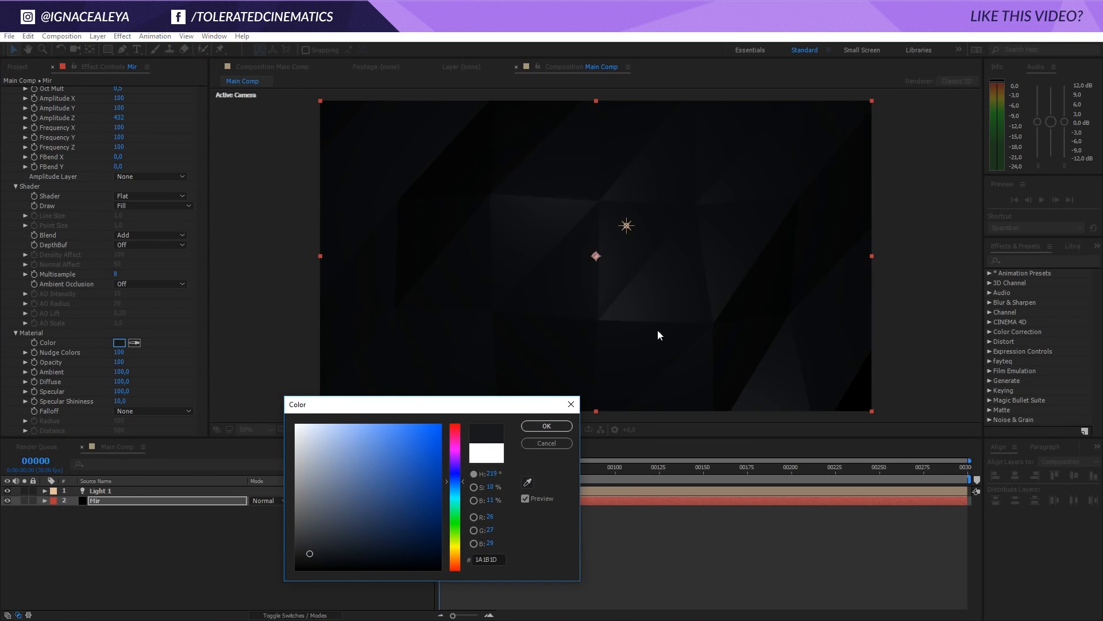
pyautogui.click(554, 427)
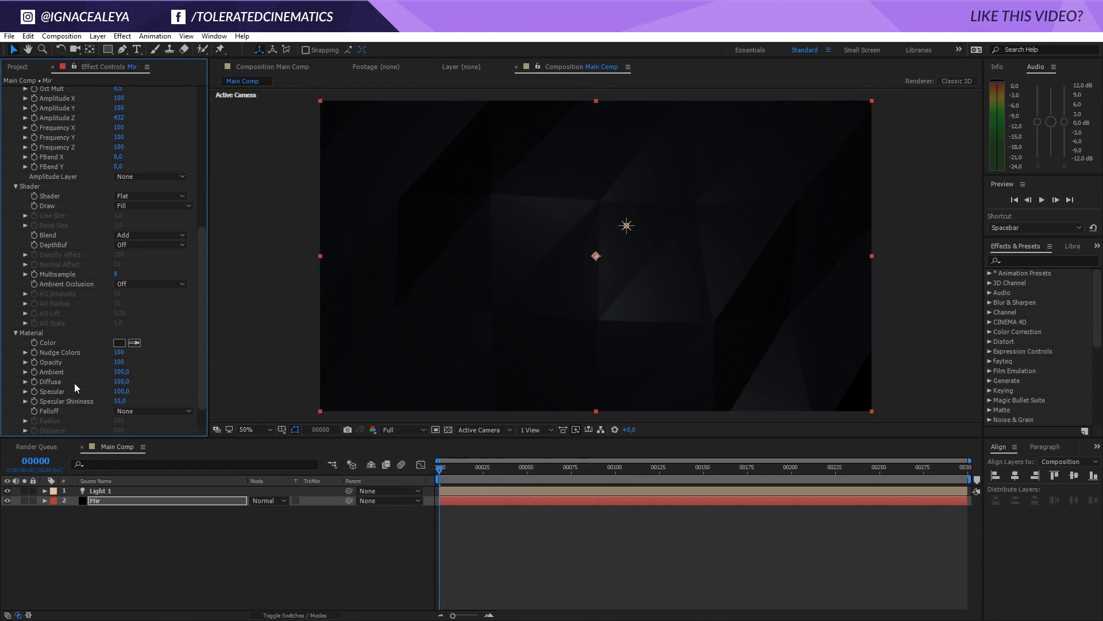
pyautogui.moveTo(126, 393); pyautogui.dragTo(102, 409)
# Move Light 1 horizontally to just inside the left edge of the composition frame
pyautogui.click(98, 492)
pyautogui.moveTo(655, 224); pyautogui.dragTo(412, 248)
pyautogui.hotkey('ctrl', 'z')
pyautogui.click(154, 490)
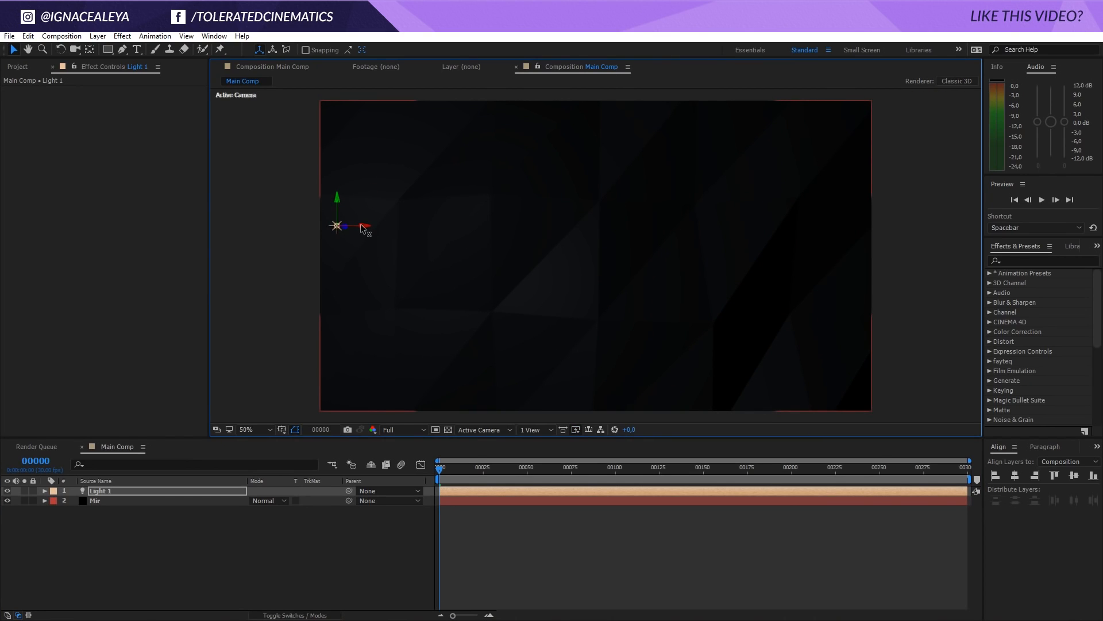
# Duplicate Light 1 and place the copy just outside the frame's right edge, slightly lower than the original
pyautogui.hotkey('ctrl', 'd')
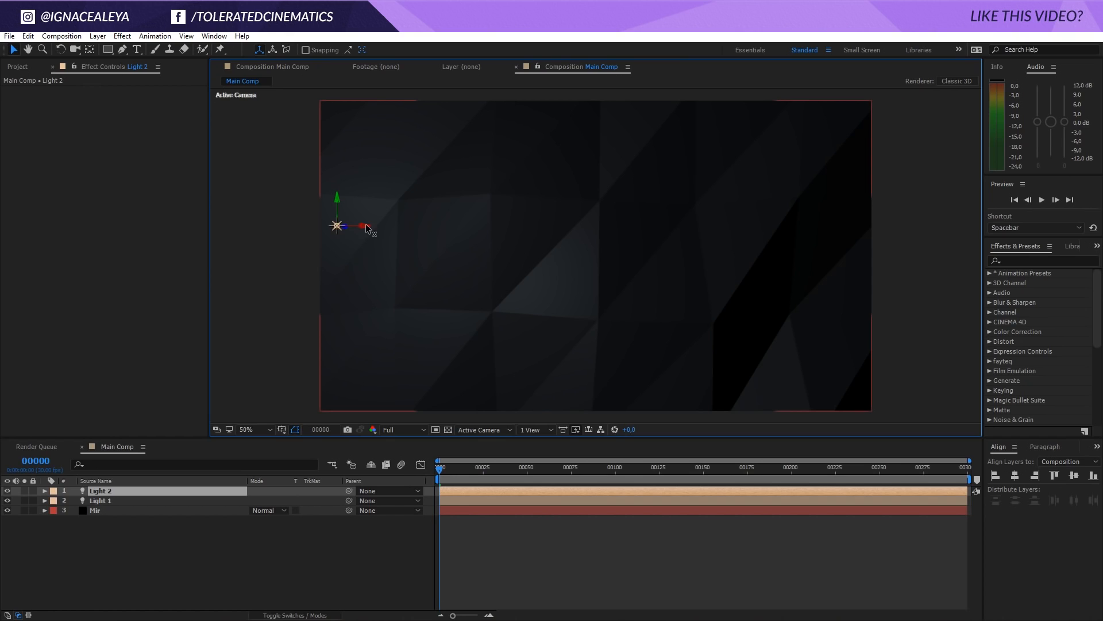
pyautogui.moveTo(368, 228); pyautogui.dragTo(783, 251)
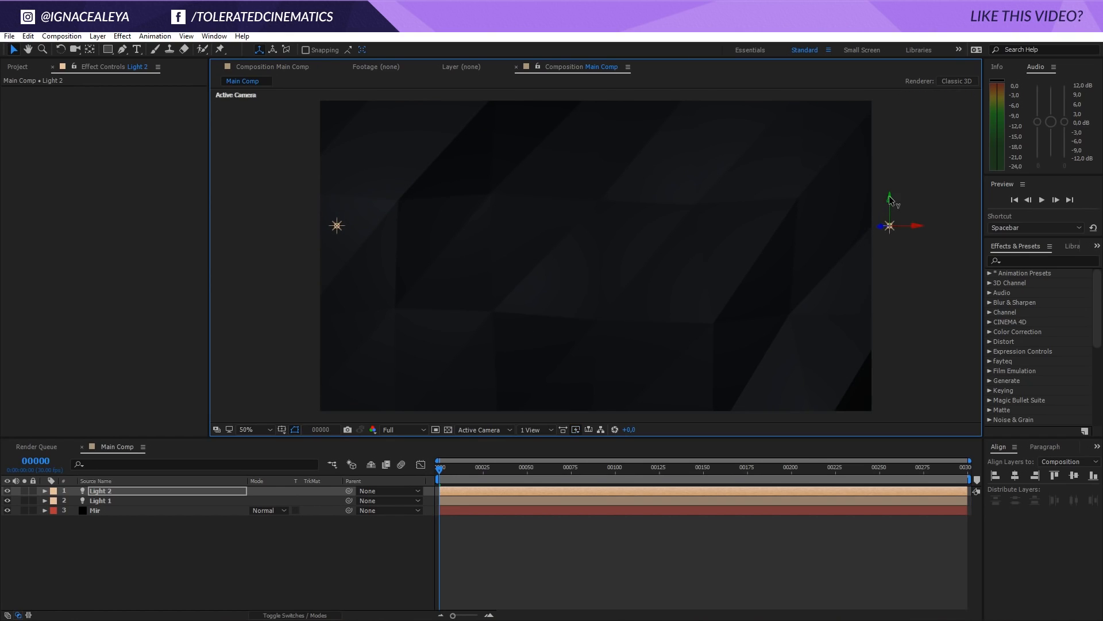
pyautogui.moveTo(890, 200); pyautogui.dragTo(890, 263)
# Lower the intensity of Light 2 in its light settings
pyautogui.click(98, 35)
pyautogui.click(69, 64)
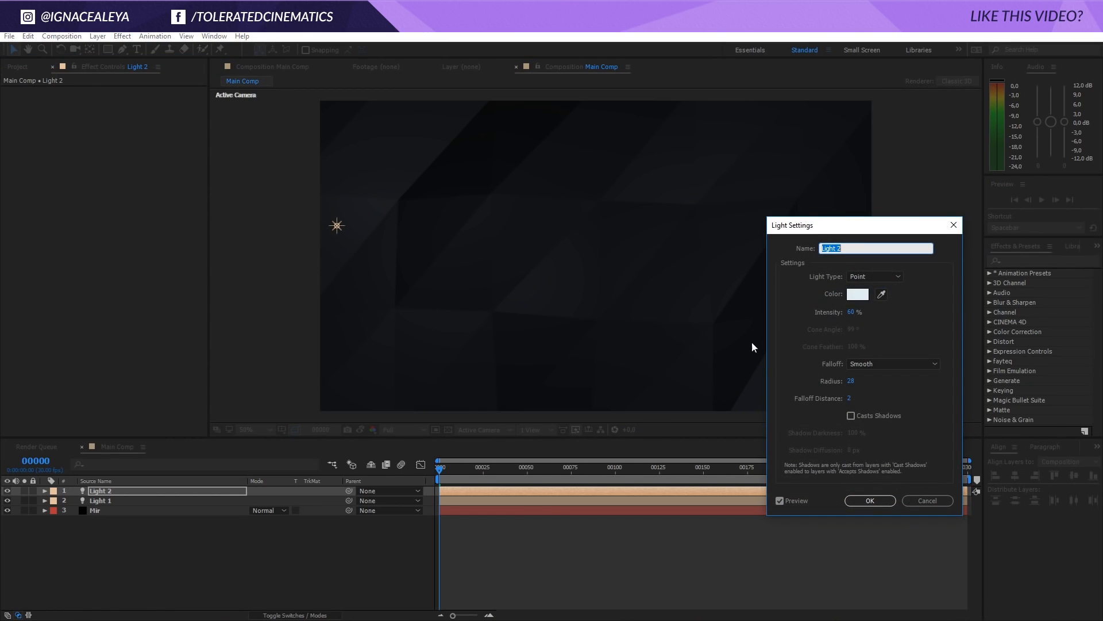
pyautogui.click(851, 312)
pyautogui.press('Return')
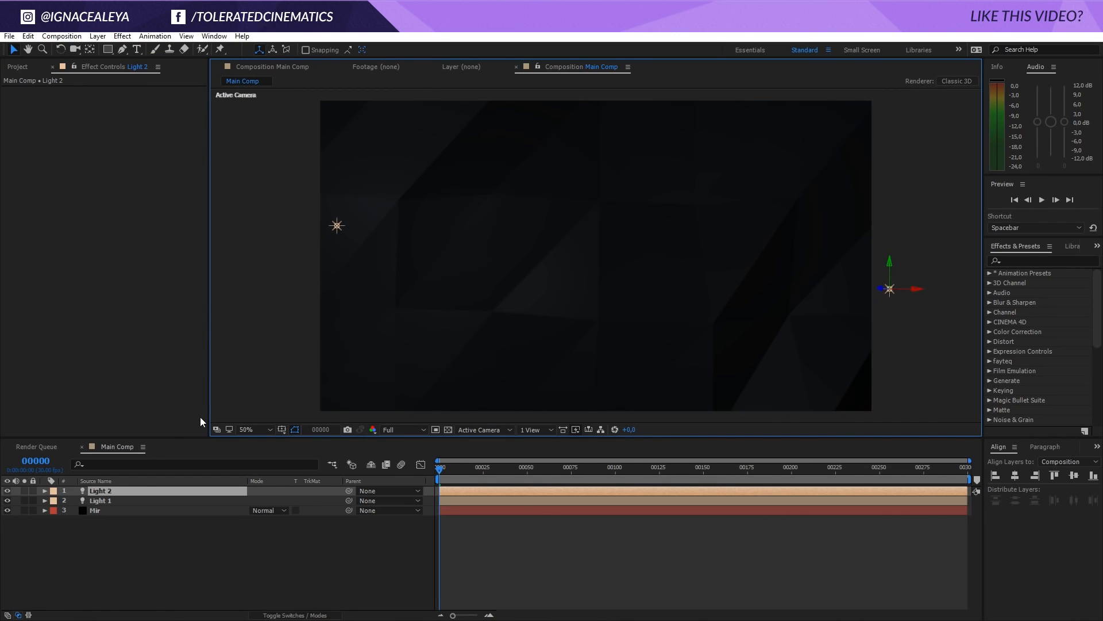
# Set the project's colour depth to 32 bits per channel (float)
pyautogui.click(16, 67)
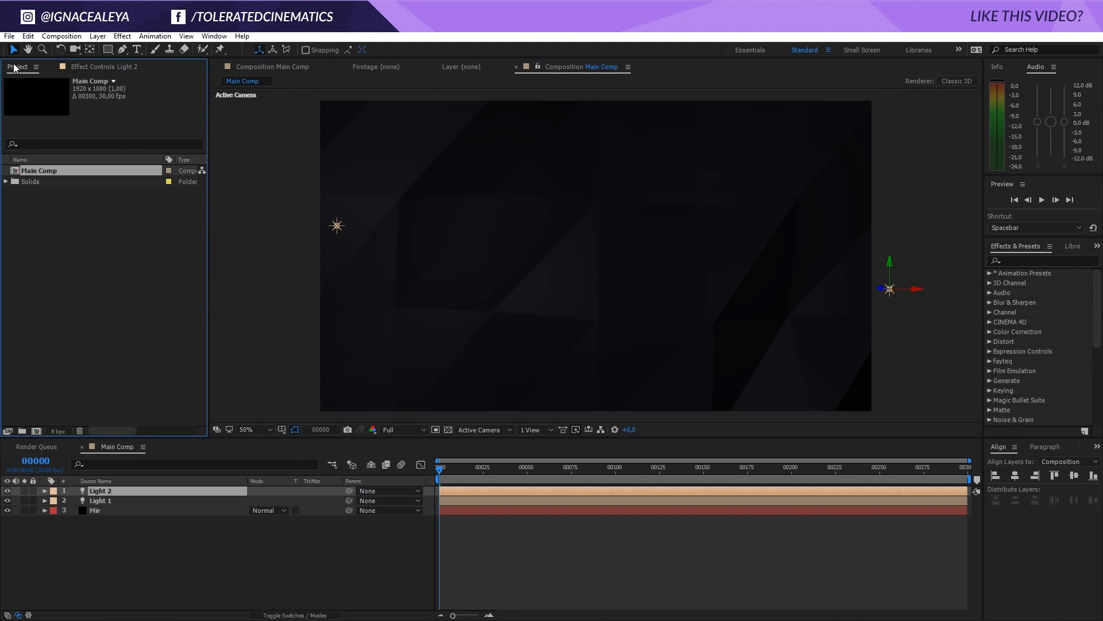
pyautogui.click(62, 430)
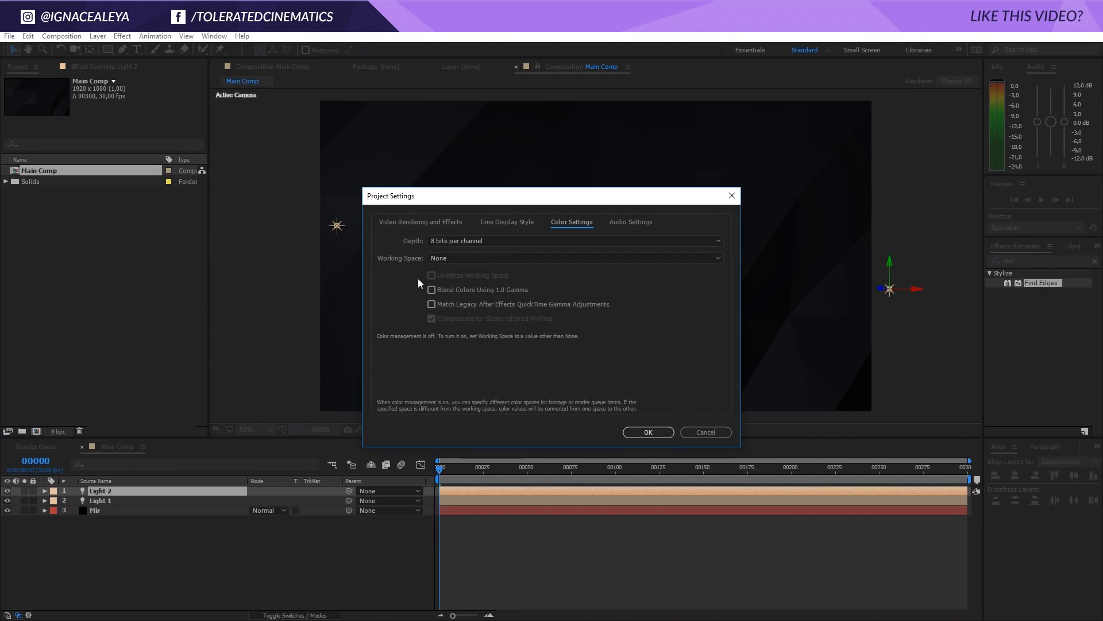
pyautogui.click(454, 241)
pyautogui.click(447, 281)
pyautogui.click(638, 431)
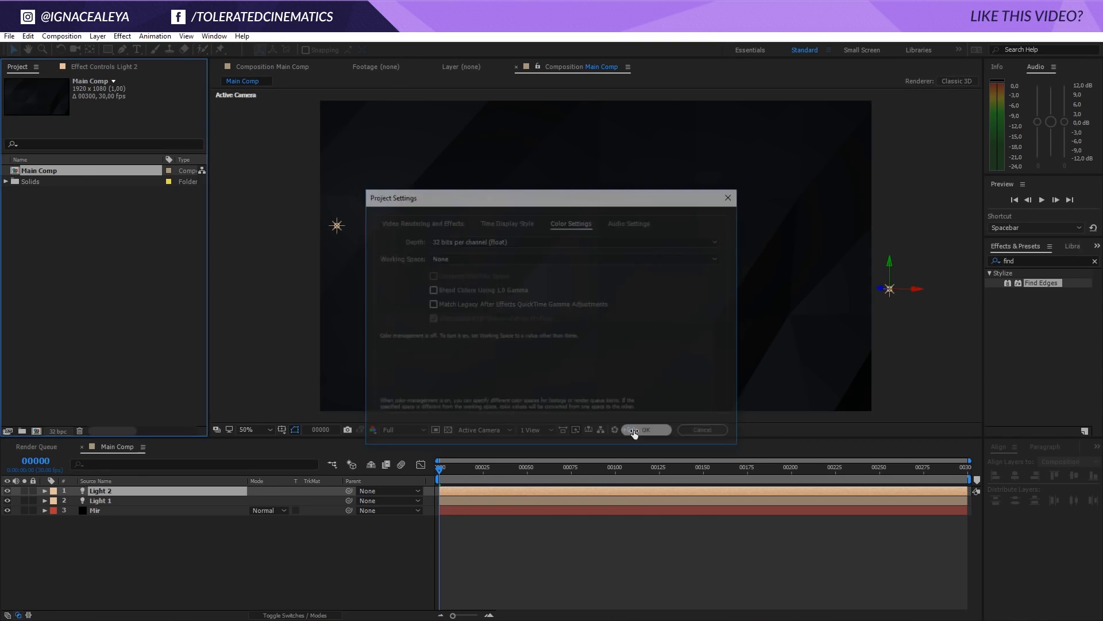
# Darken the Mir layer's material colour to 111213
pyautogui.click(116, 67)
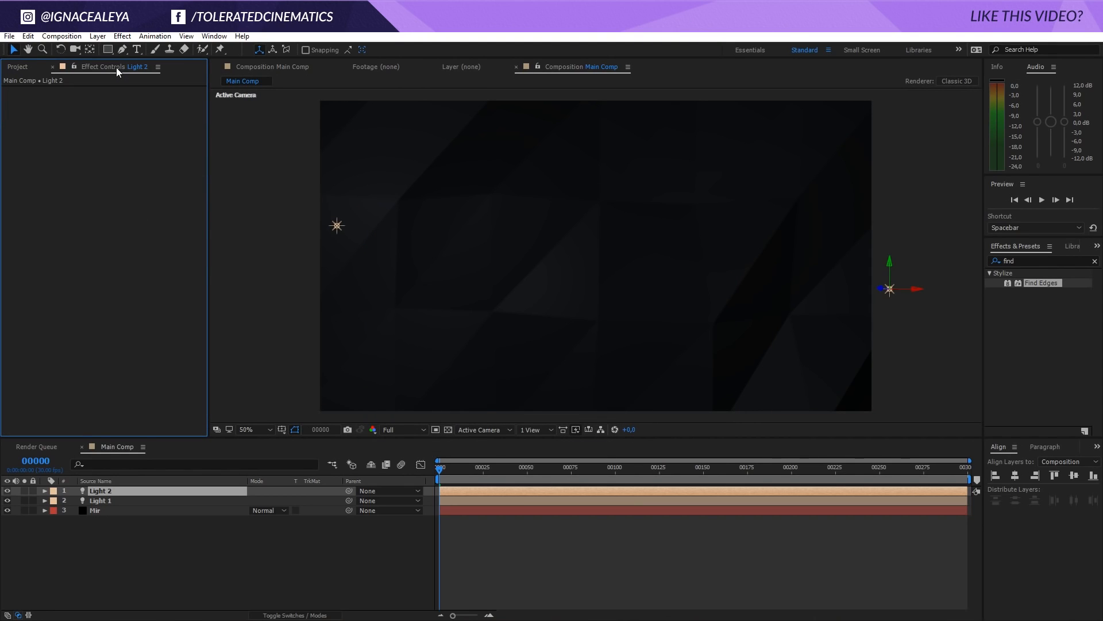
pyautogui.click(100, 510)
pyautogui.scroll(-10, 60, 330)
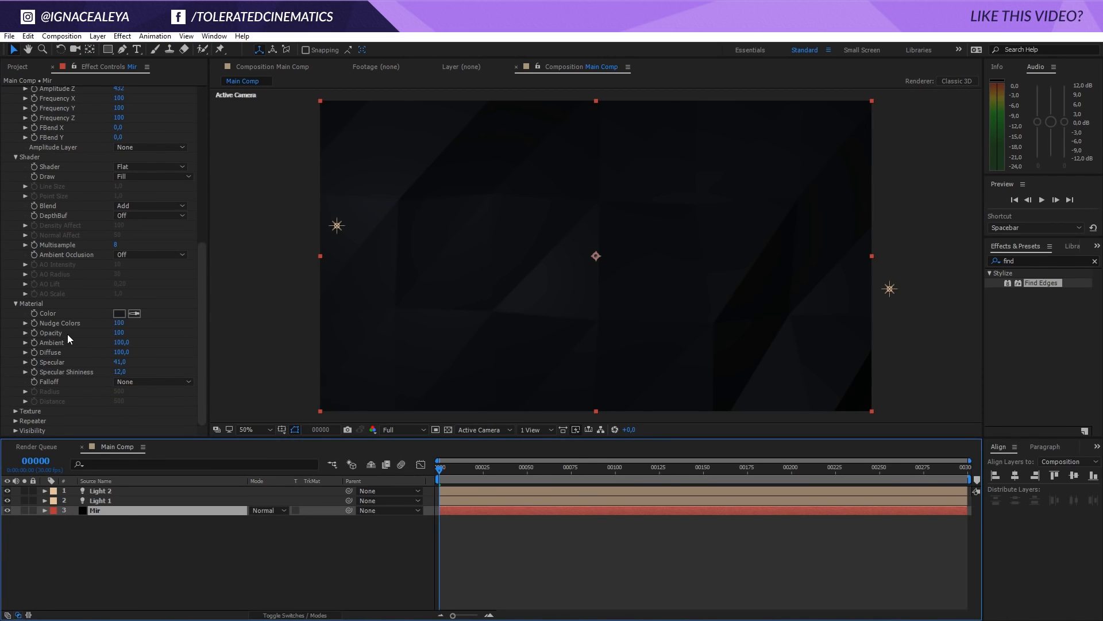
pyautogui.click(118, 314)
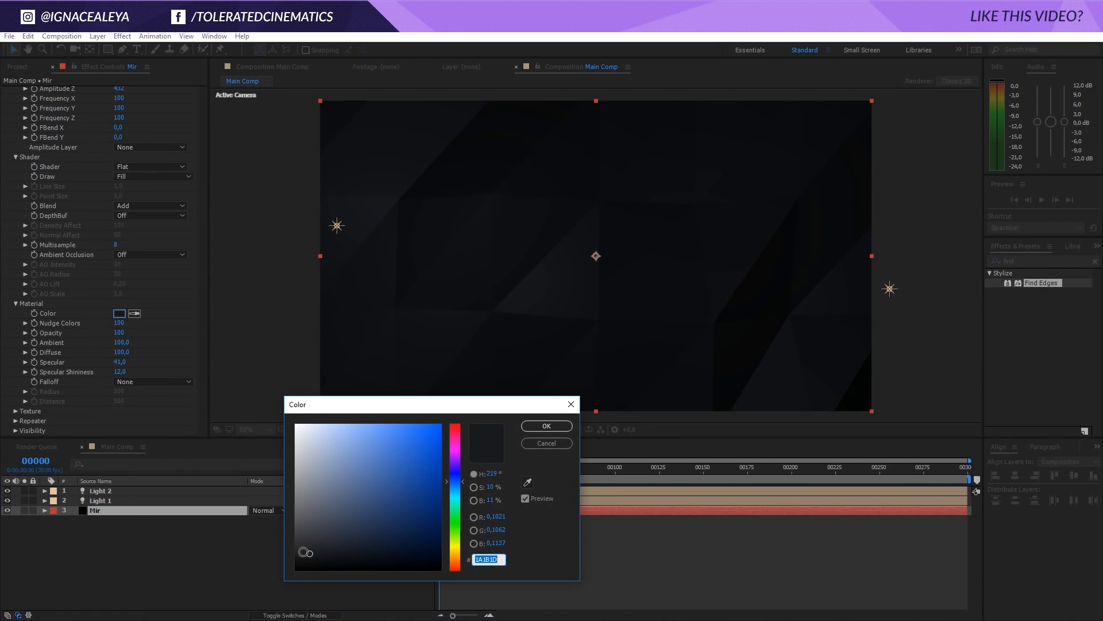
pyautogui.click(313, 558)
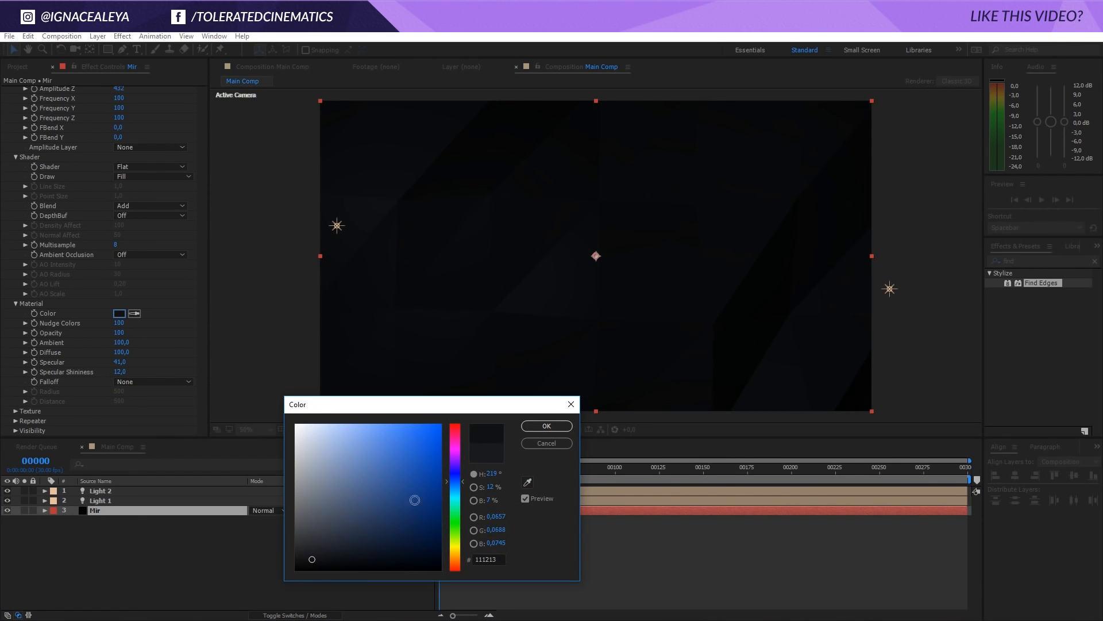
pyautogui.click(541, 429)
# Pre-compose both lights and the Mir layer into a new composition named Background MIR
pyautogui.click(319, 544)
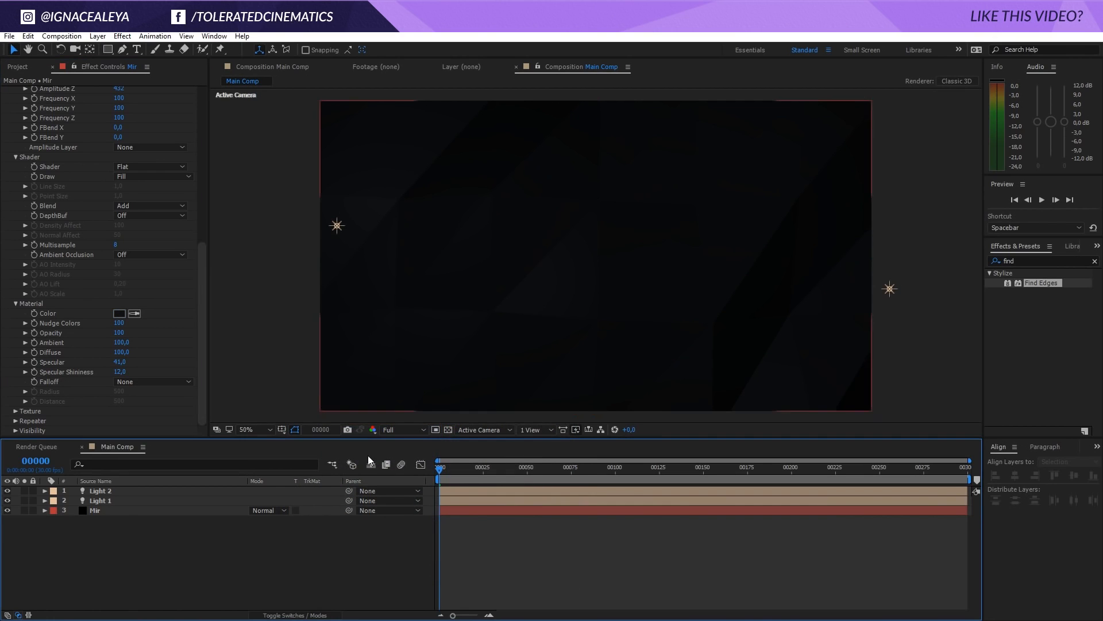
pyautogui.hotkey('ctrl', 'a')
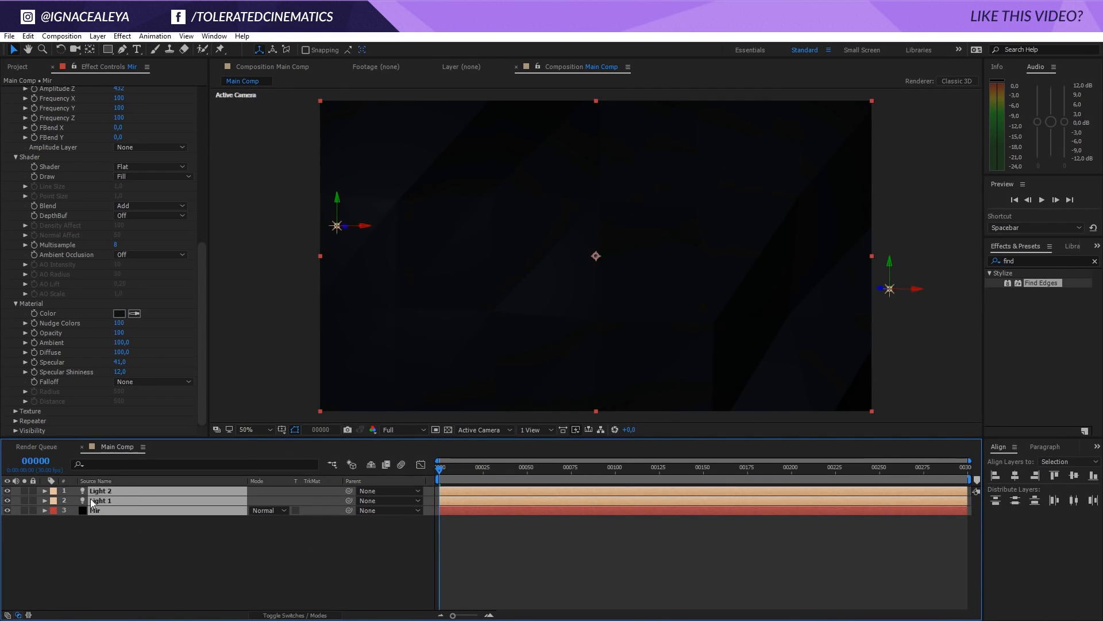
pyautogui.click(97, 36)
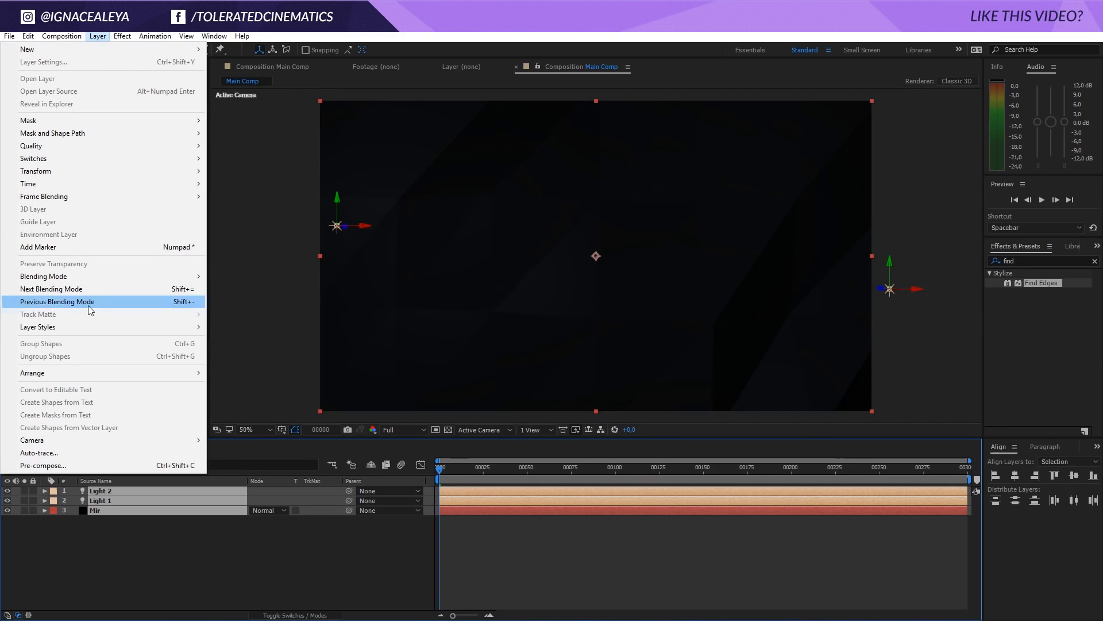
pyautogui.click(77, 465)
pyautogui.write('Backgrou')
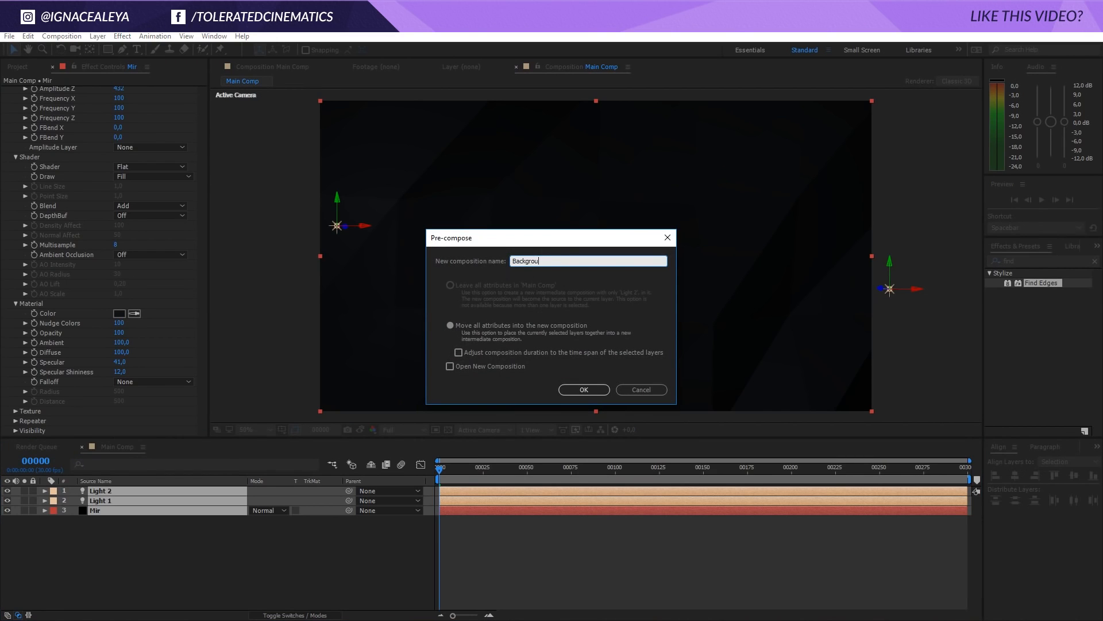
pyautogui.write('nd MIR')
pyautogui.press('Return')
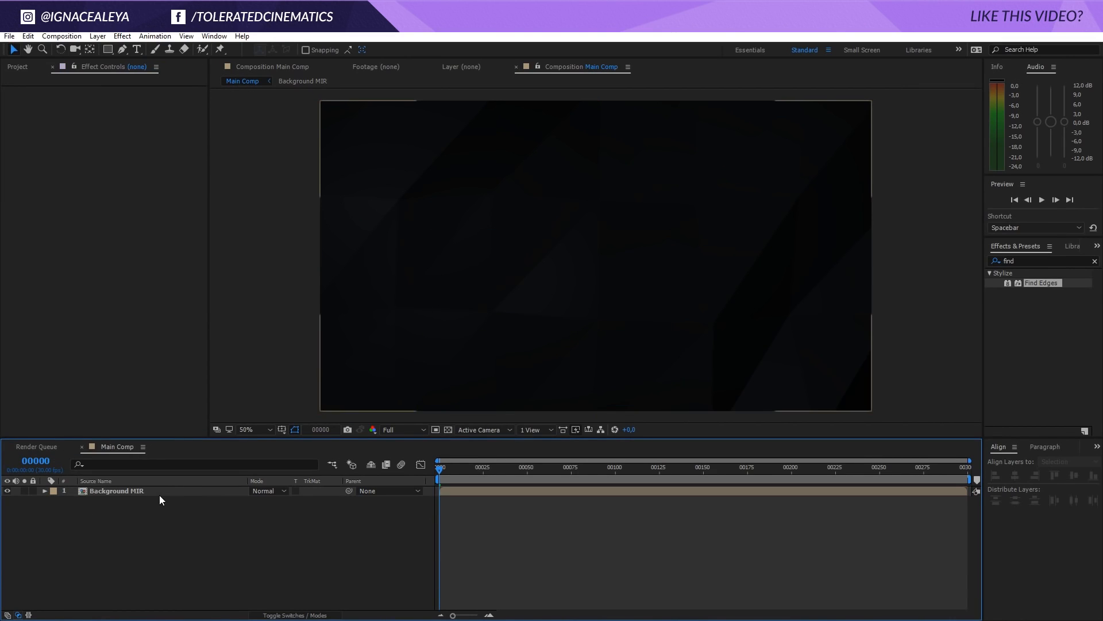
# Inside the Background MIR composition, set the Mir material's Falloff to Smooth with a Radius of 1160
pyautogui.doubleClick(112, 491)
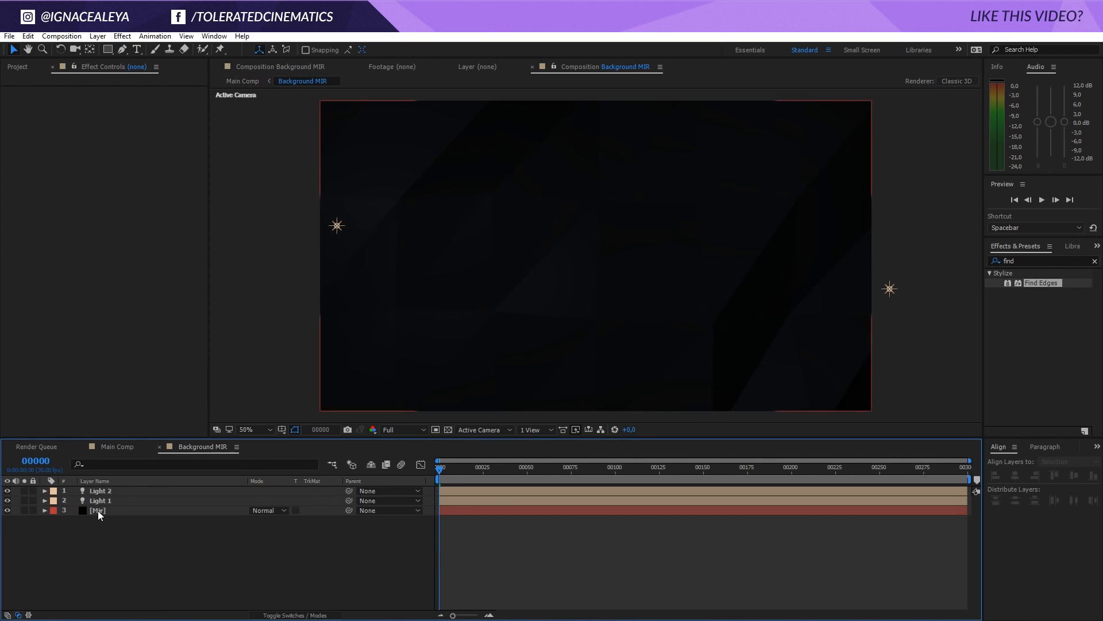
pyautogui.click(98, 510)
pyautogui.press('/')
pyautogui.moveTo(574, 284); pyautogui.dragTo(630, 289)
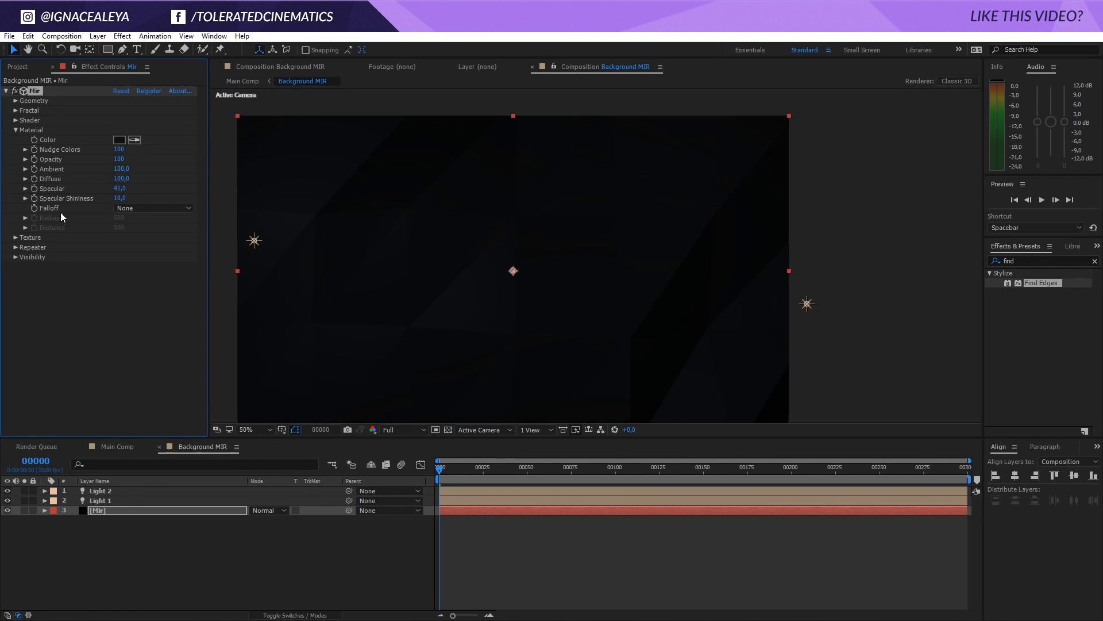
pyautogui.click(142, 208)
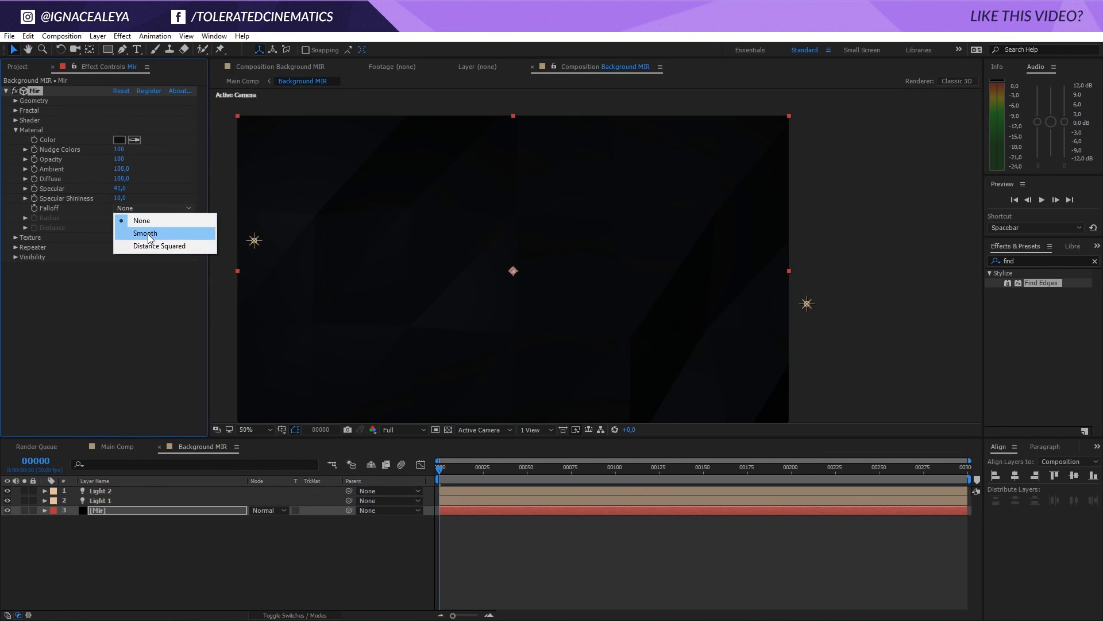
pyautogui.click(147, 233)
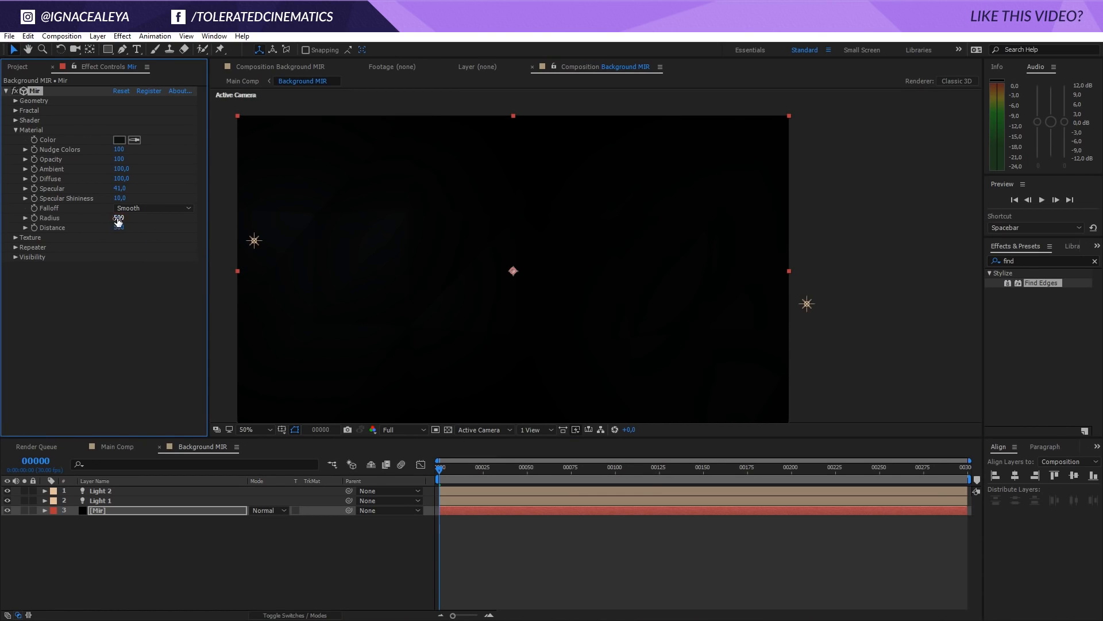
pyautogui.moveTo(118, 222); pyautogui.dragTo(207, 229)
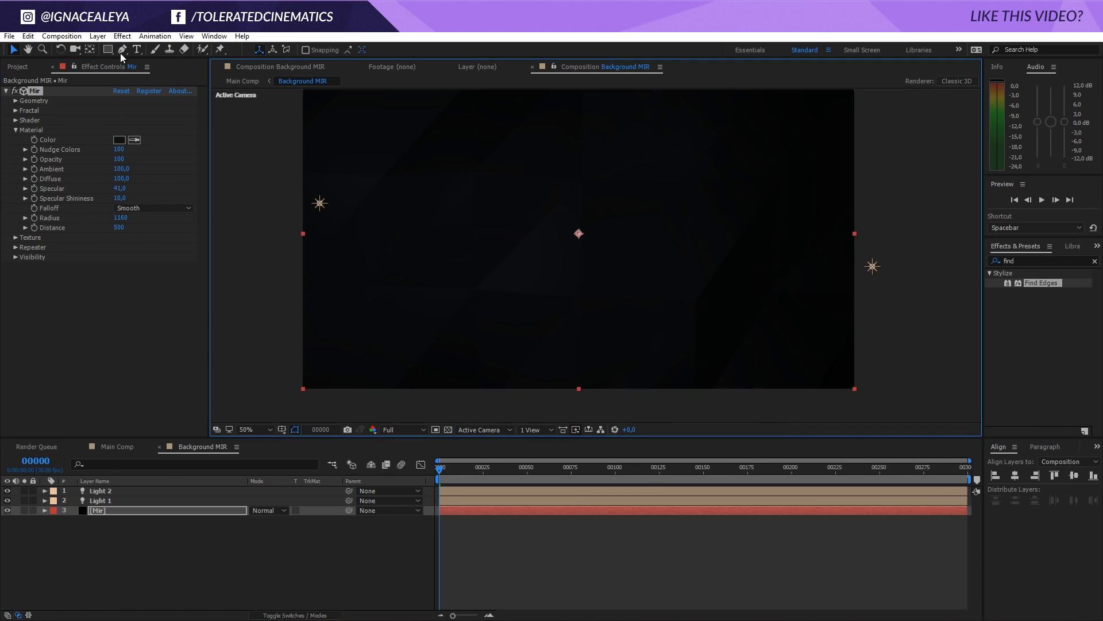
# Add a Noise effect to the Mir layer with the Amount of Noise at 1%
pyautogui.click(122, 35)
pyautogui.moveTo(78, 270)
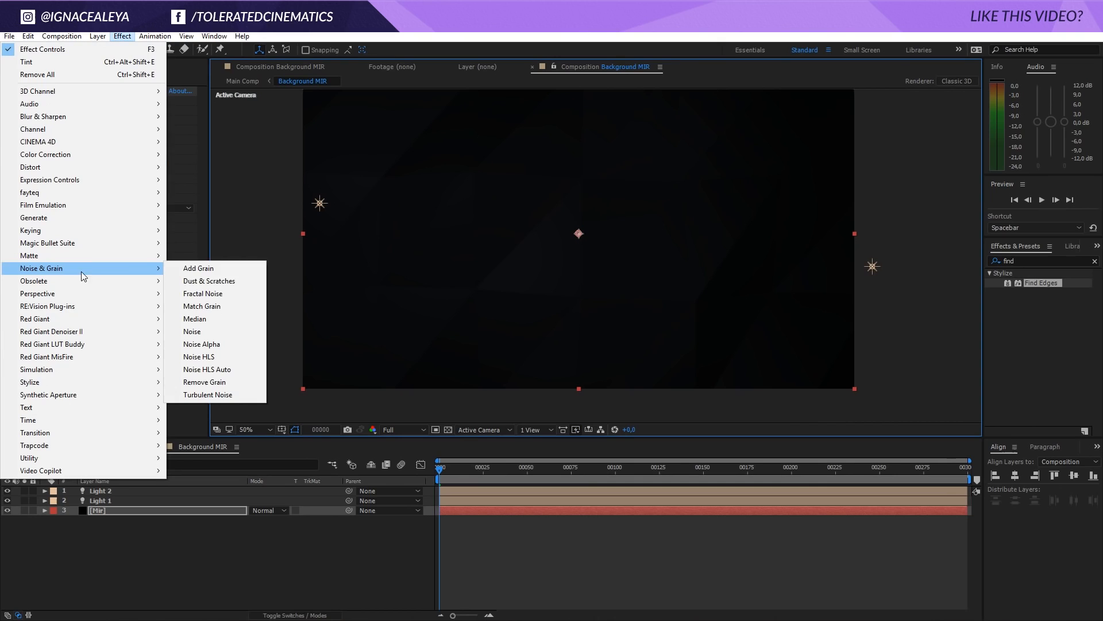
pyautogui.click(191, 331)
pyautogui.click(120, 277)
pyautogui.write('1')
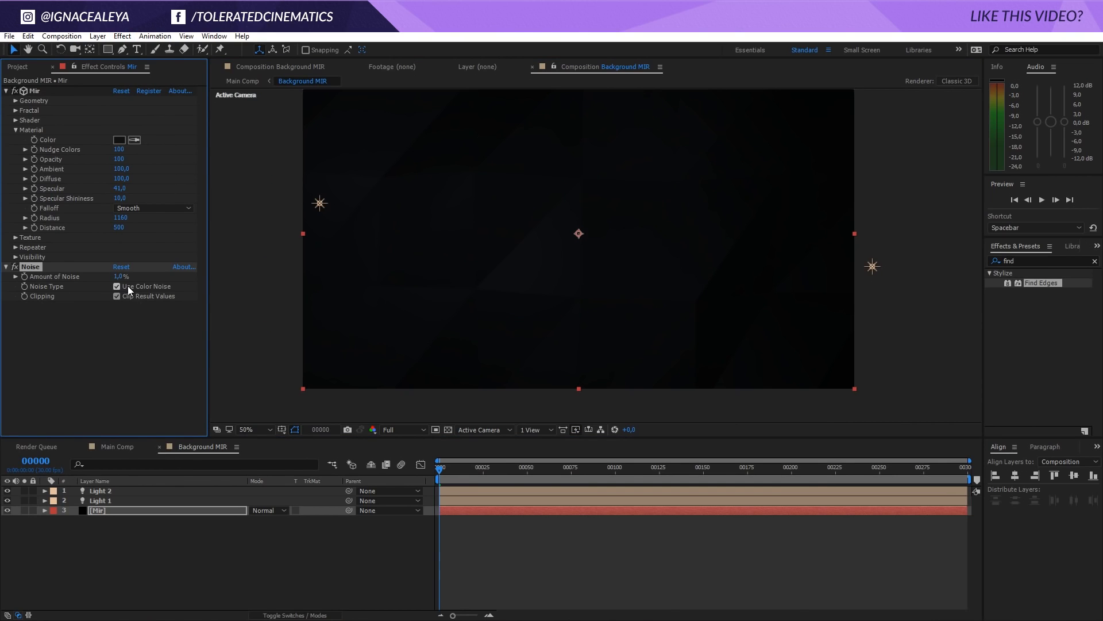
# Examine the noise and the shading gradients up close across the whole low-poly background
pyautogui.scroll(1, 309, 299)
pyautogui.moveTo(395, 332); pyautogui.dragTo(544, 259)
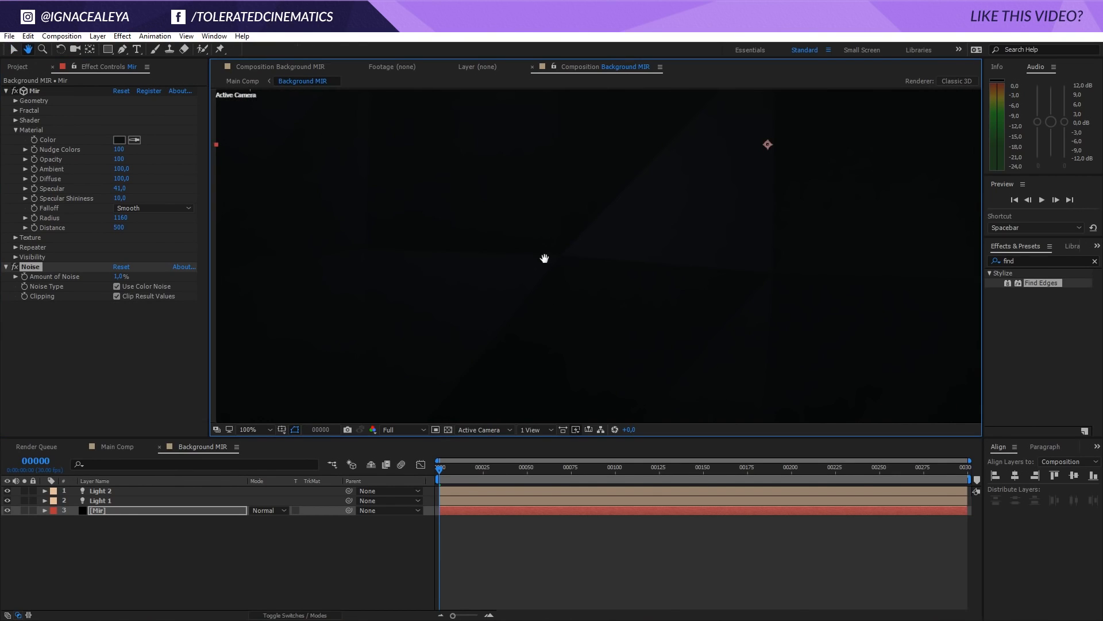
pyautogui.moveTo(647, 233); pyautogui.dragTo(806, 280)
pyautogui.moveTo(740, 278)
pyautogui.mouseDown()
pyautogui.moveTo(719, 305)
pyautogui.moveTo(697, 385)
pyautogui.mouseUp()
pyautogui.moveTo(758, 266); pyautogui.dragTo(699, 315)
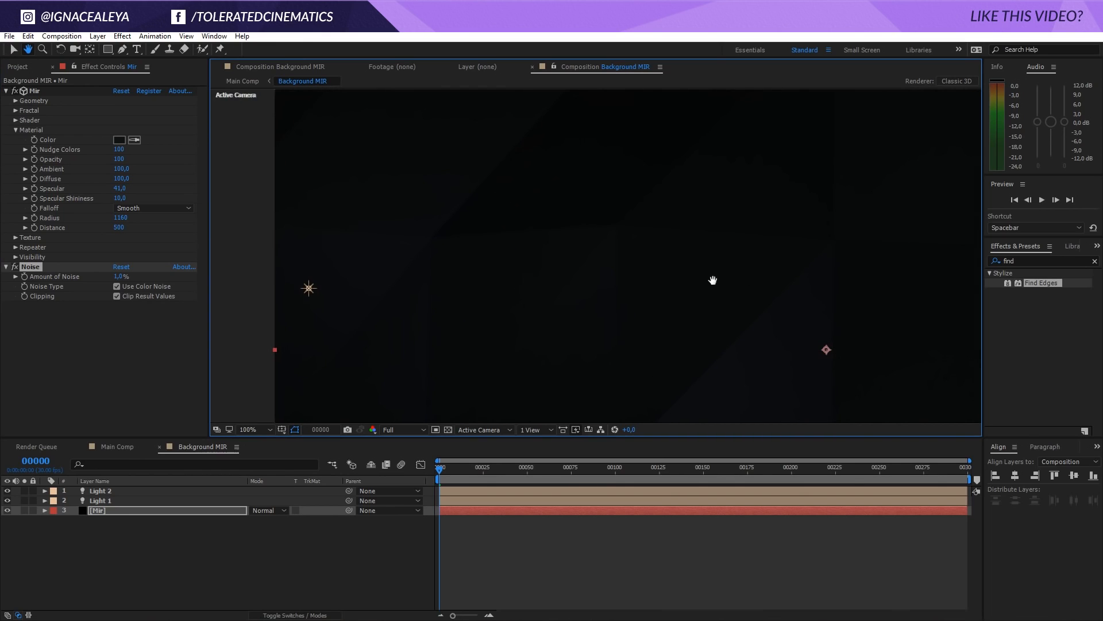
pyautogui.moveTo(927, 221); pyautogui.dragTo(648, 327)
pyautogui.moveTo(737, 248); pyautogui.dragTo(574, 167)
pyautogui.moveTo(681, 352)
pyautogui.mouseDown()
pyautogui.moveTo(702, 239)
pyautogui.moveTo(776, 203)
pyautogui.mouseUp()
pyautogui.moveTo(553, 276); pyautogui.dragTo(759, 232)
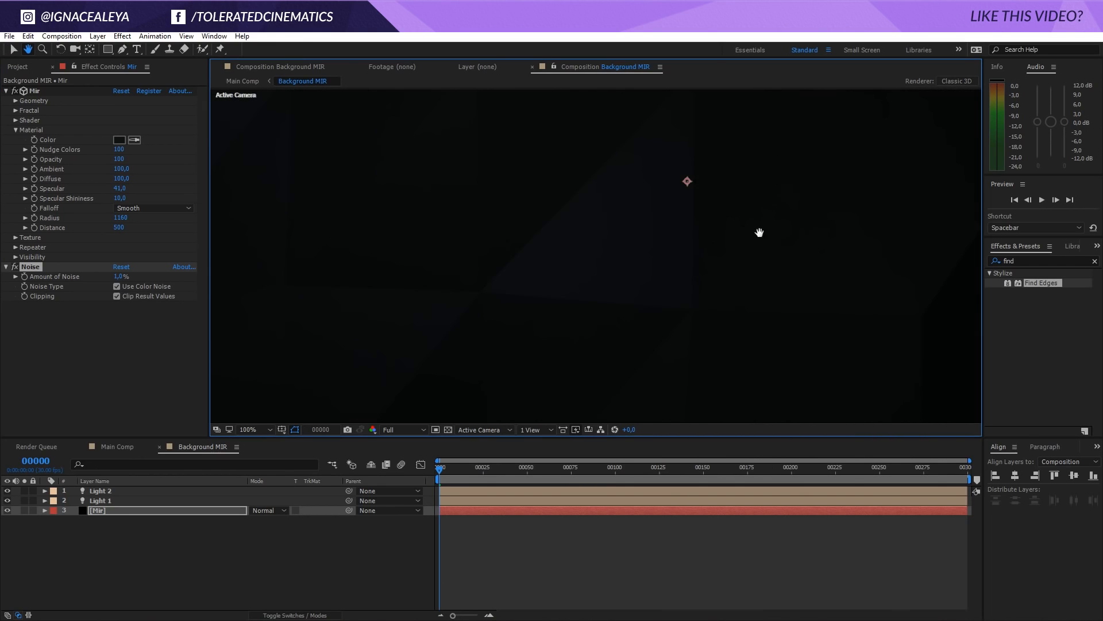
pyautogui.scroll(-2, 578, 274)
pyautogui.moveTo(593, 231); pyautogui.dragTo(565, 277)
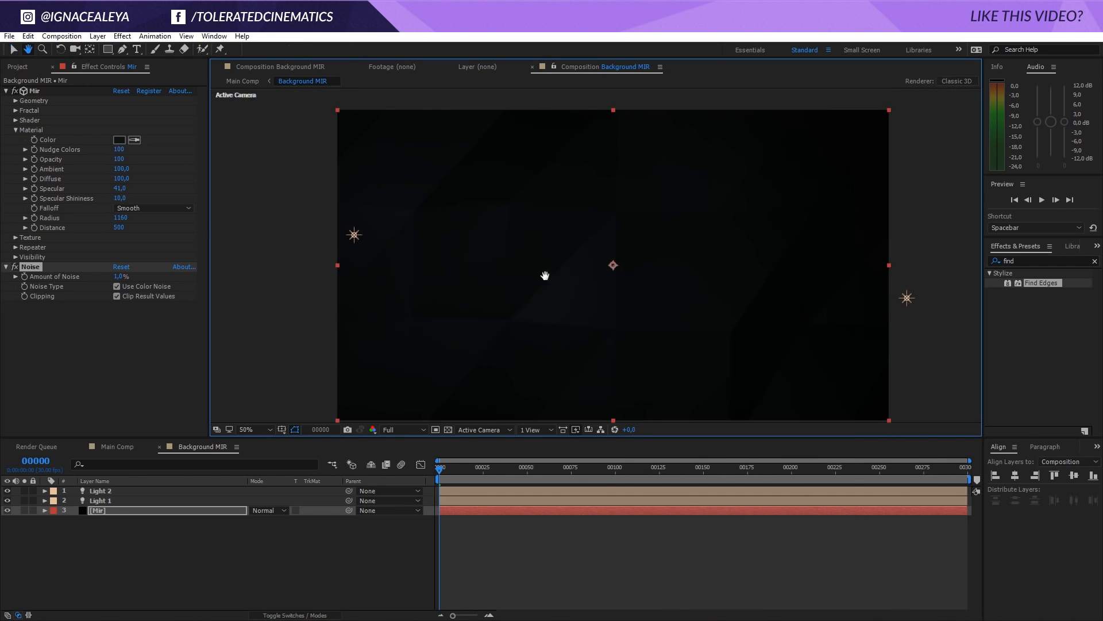
pyautogui.press('v')
# Return to Main Comp and duplicate the Background MIR layer
pyautogui.click(117, 447)
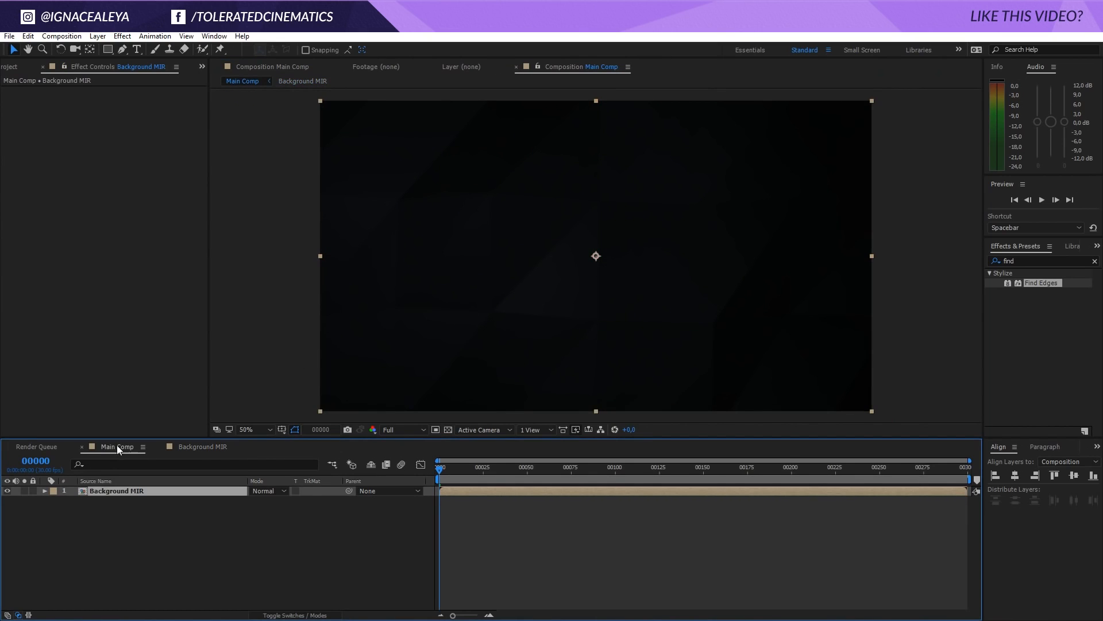
pyautogui.click(120, 492)
pyautogui.hotkey('ctrl', 'd')
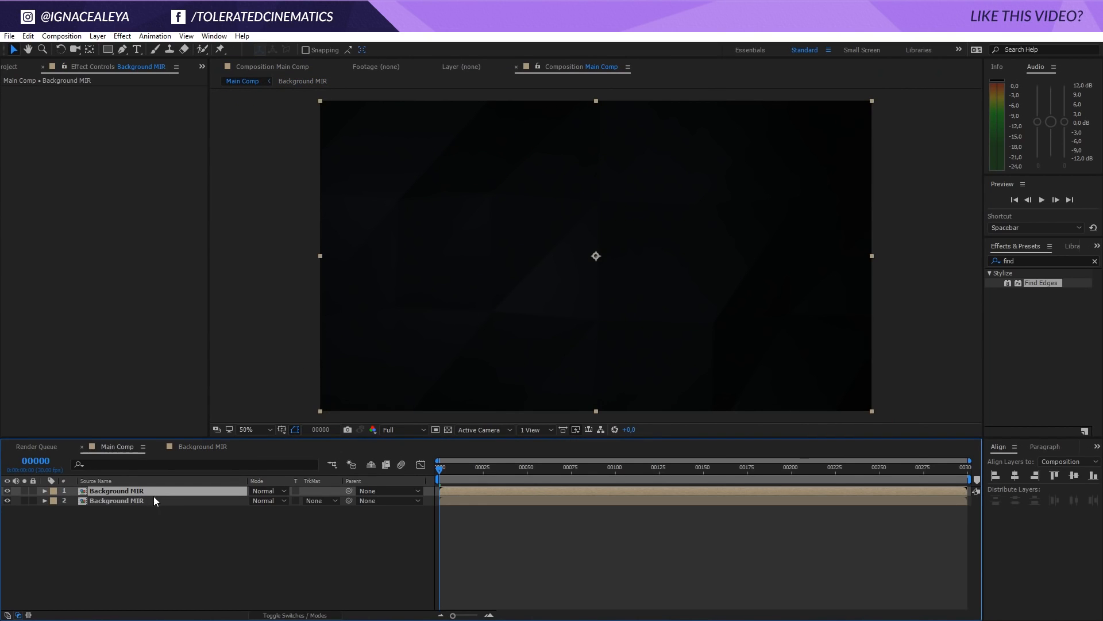
# Apply the Find Edges effect to the upper Background MIR layer and turn on Invert
pyautogui.click(262, 492)
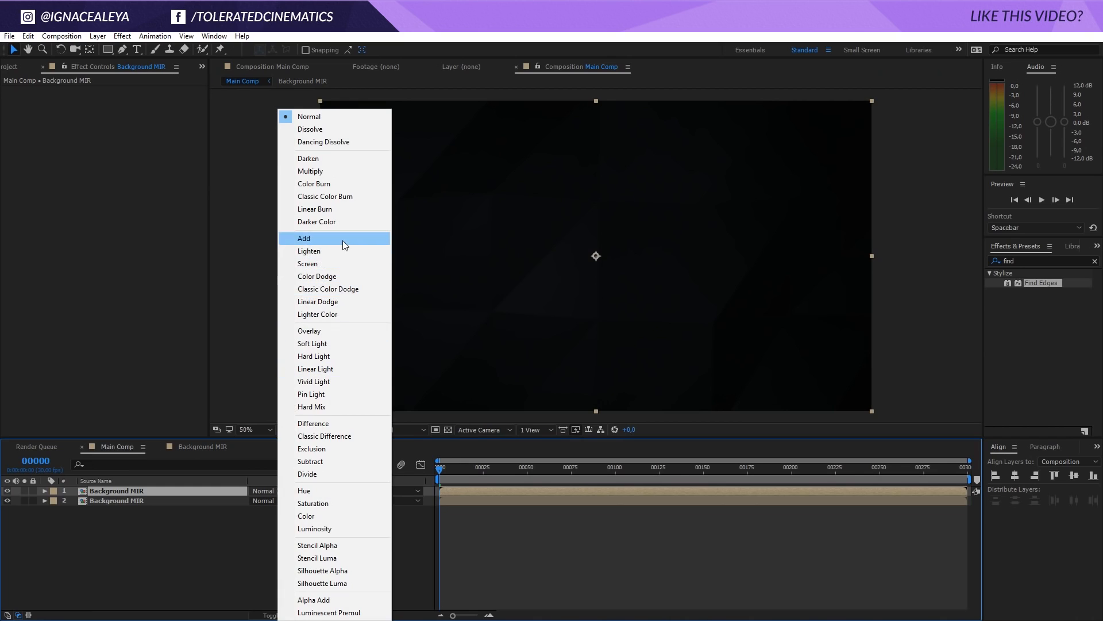
pyautogui.click(149, 581)
pyautogui.click(151, 493)
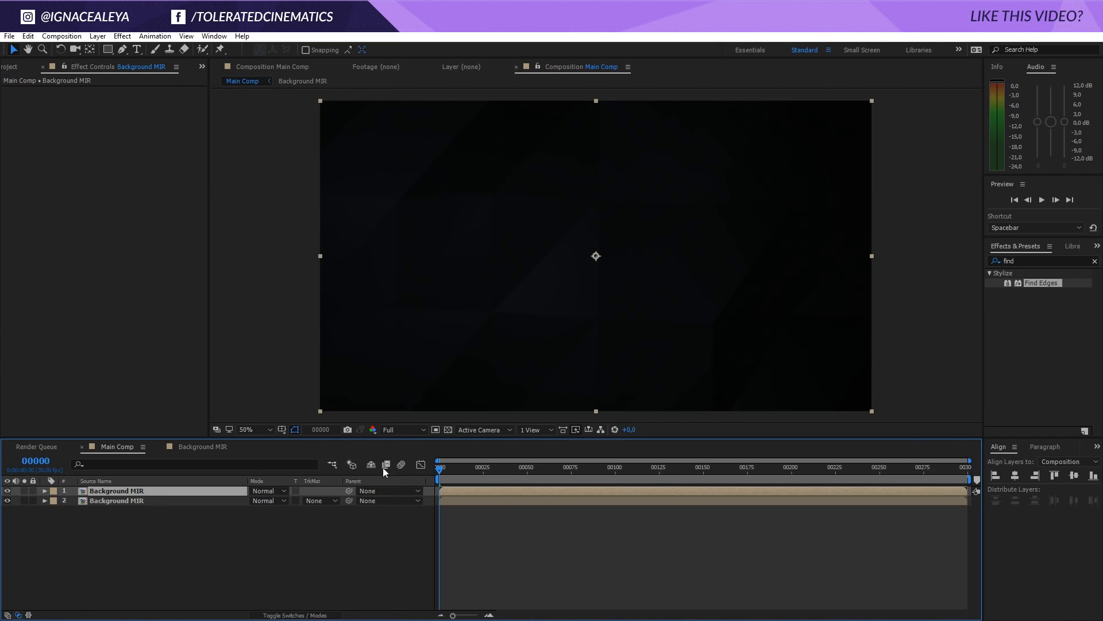
pyautogui.moveTo(1052, 284); pyautogui.dragTo(143, 271)
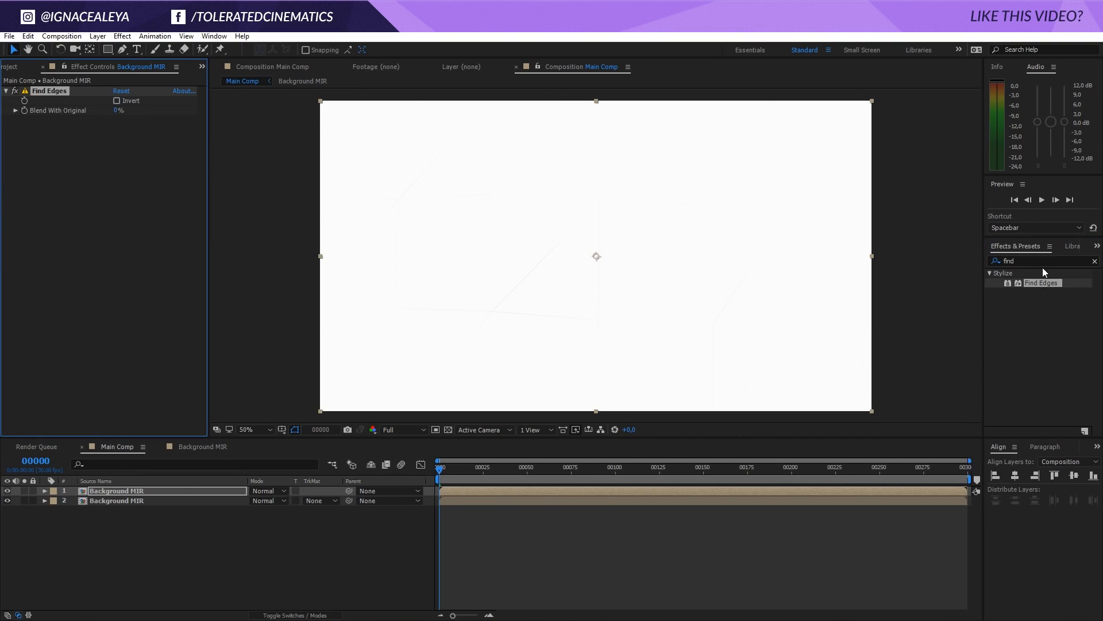
pyautogui.click(117, 101)
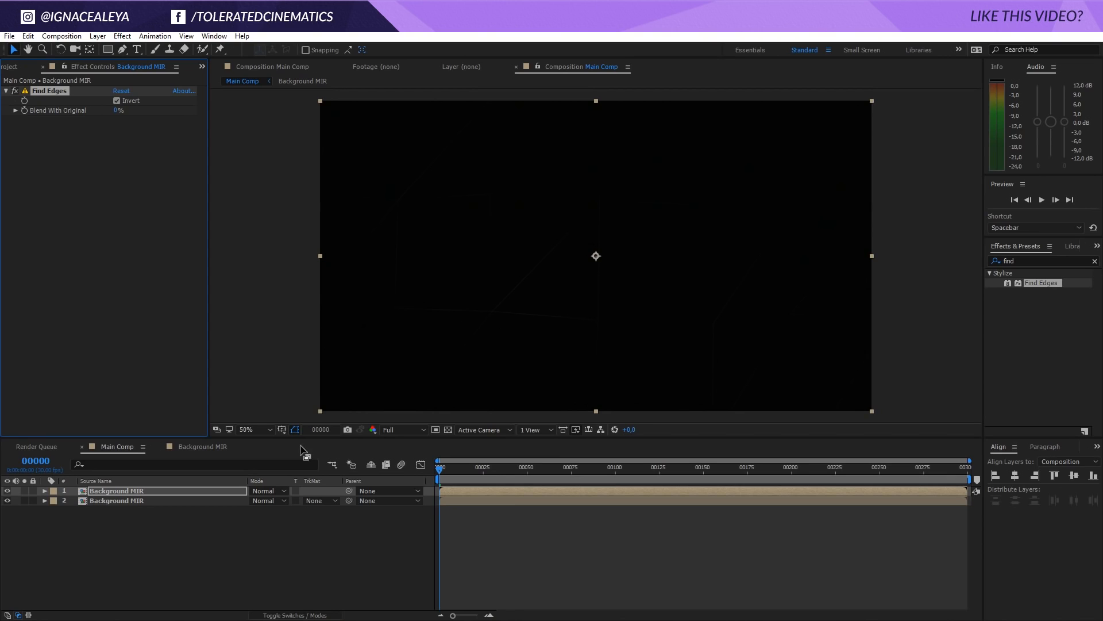
# Set the upper Background MIR layer's blending mode to Add and compare the image with the layer hidden and shown
pyautogui.click(263, 492)
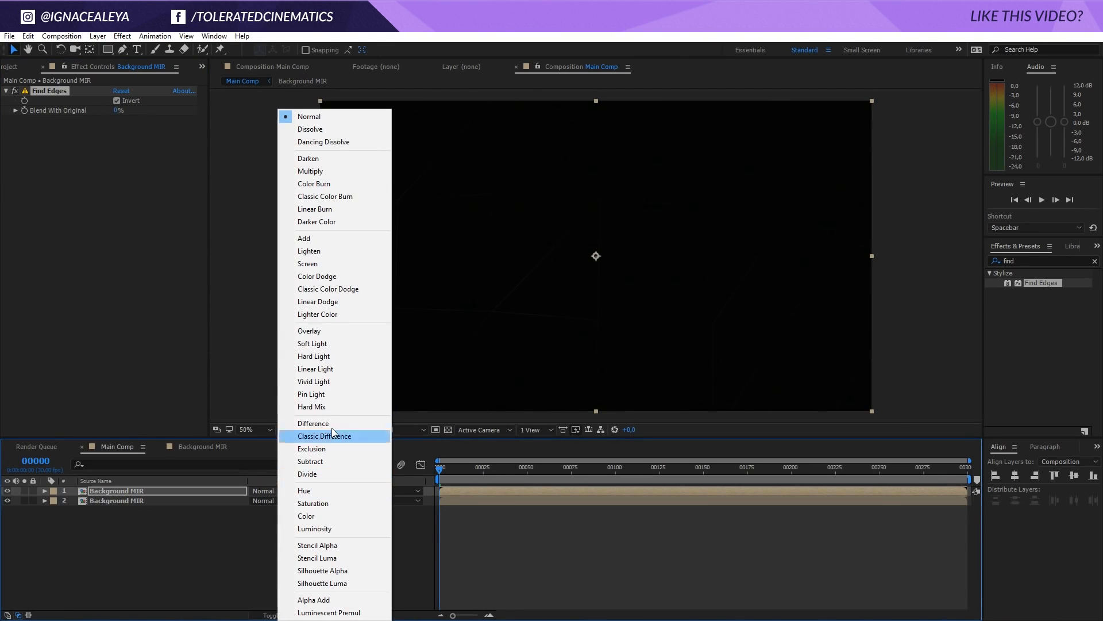
pyautogui.click(336, 243)
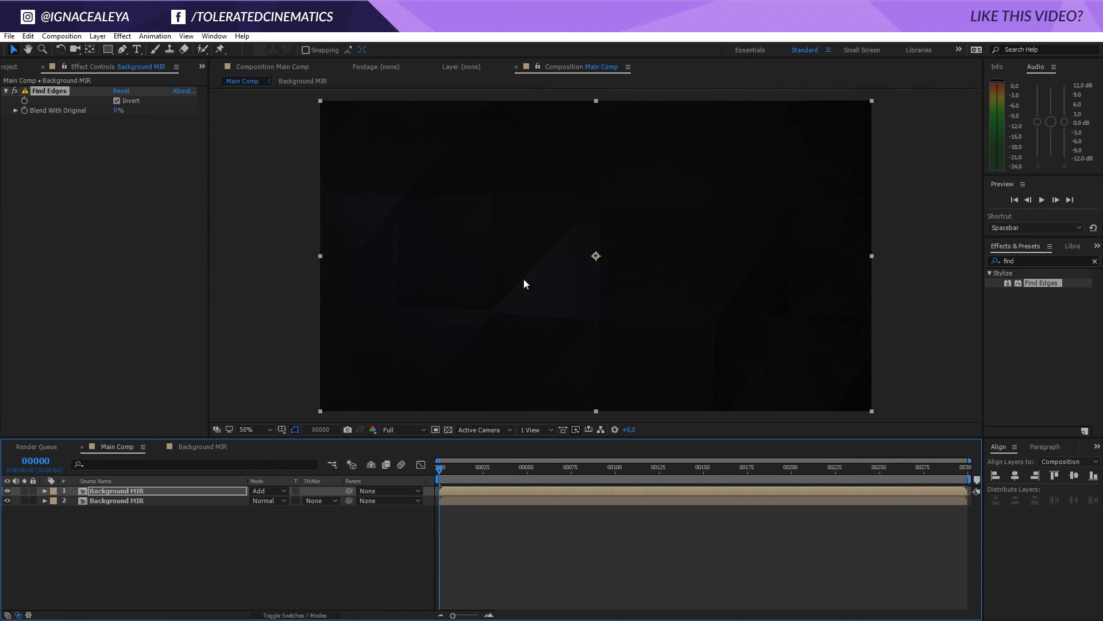
pyautogui.click(7, 491)
pyautogui.click(7, 491)
pyautogui.scroll(1, 576, 297)
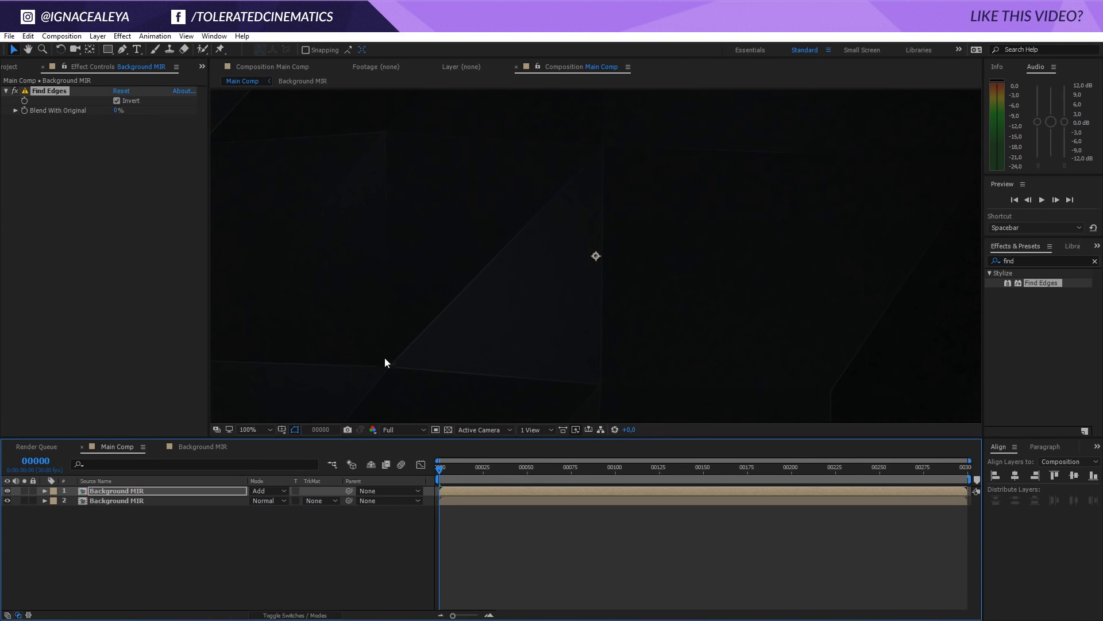
pyautogui.press(',')
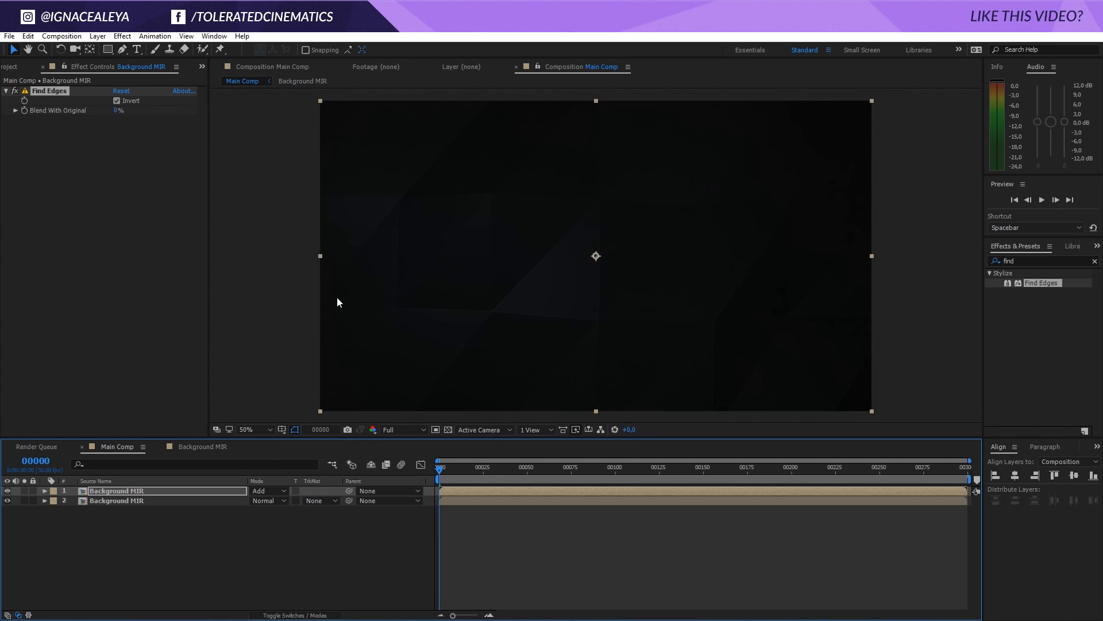
# Add a Gaussian Blur with a Blurriness of 5 to the upper Background MIR layer
pyautogui.click(123, 36)
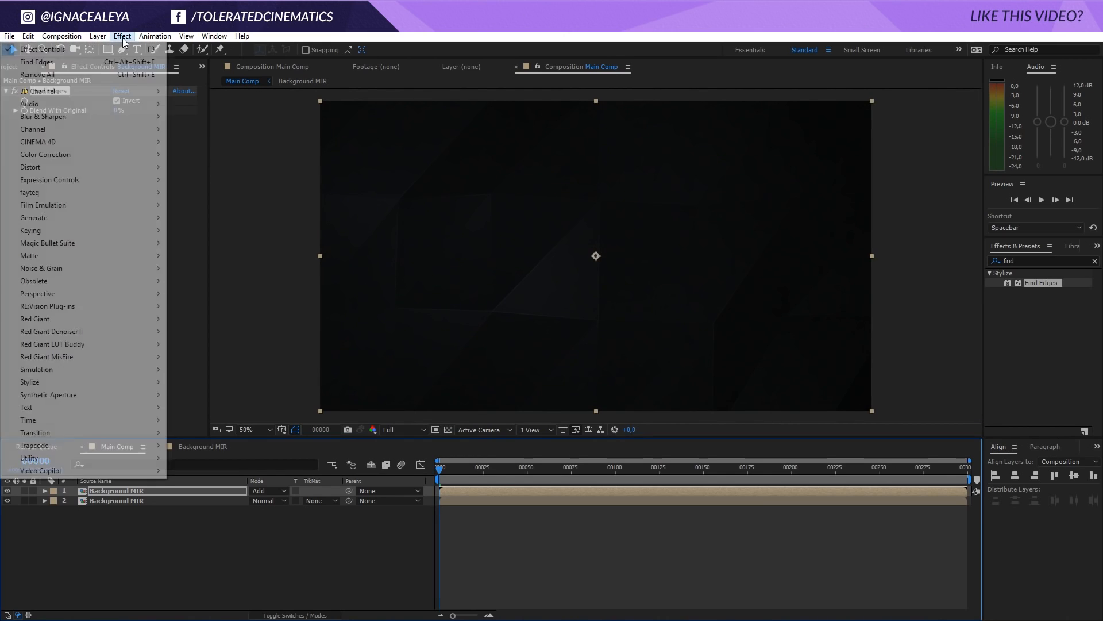
pyautogui.moveTo(91, 116)
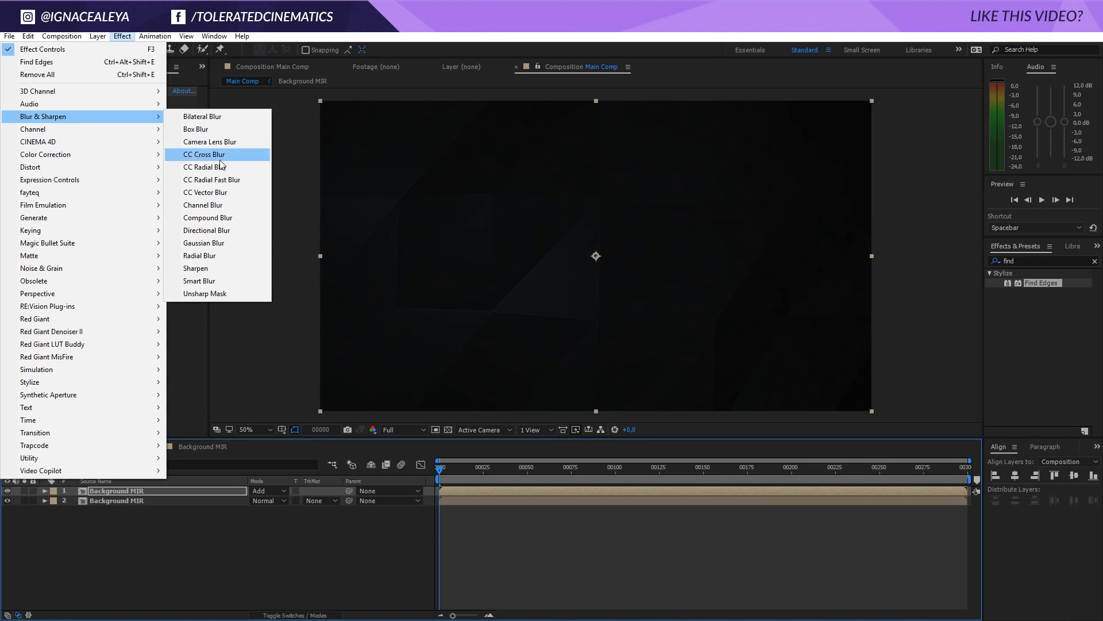
pyautogui.click(204, 242)
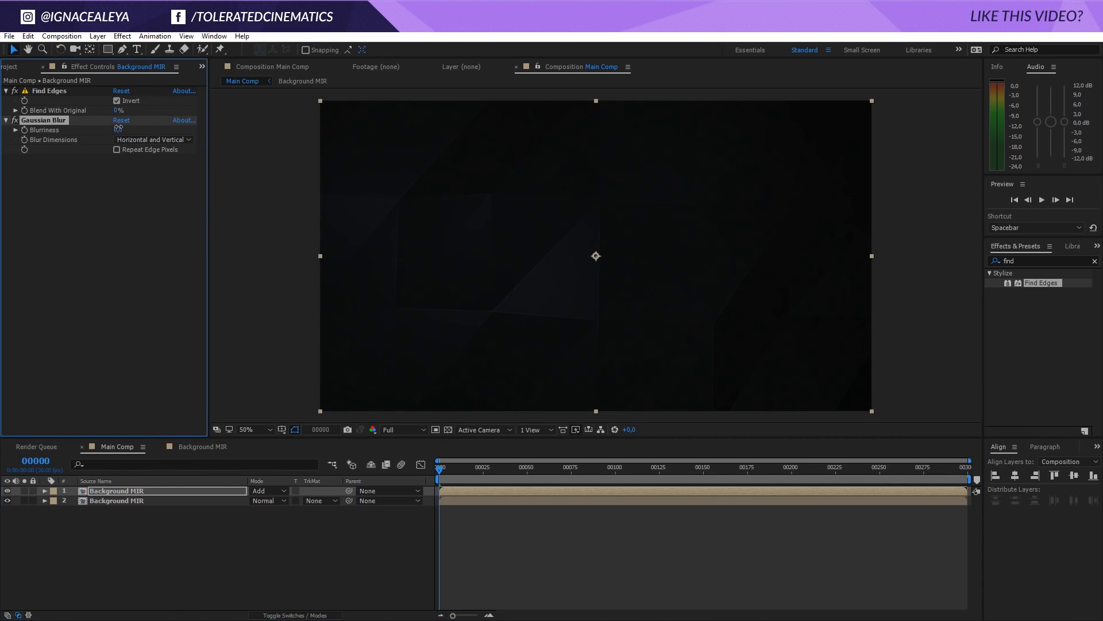
pyautogui.click(120, 131)
pyautogui.write('5')
pyautogui.press('Return')
# Add a Curves effect to the upper Background MIR layer and raise the RGB curve's highlights, keeping the shadows near the diagonal
pyautogui.click(122, 36)
pyautogui.moveTo(71, 157)
pyautogui.click(193, 382)
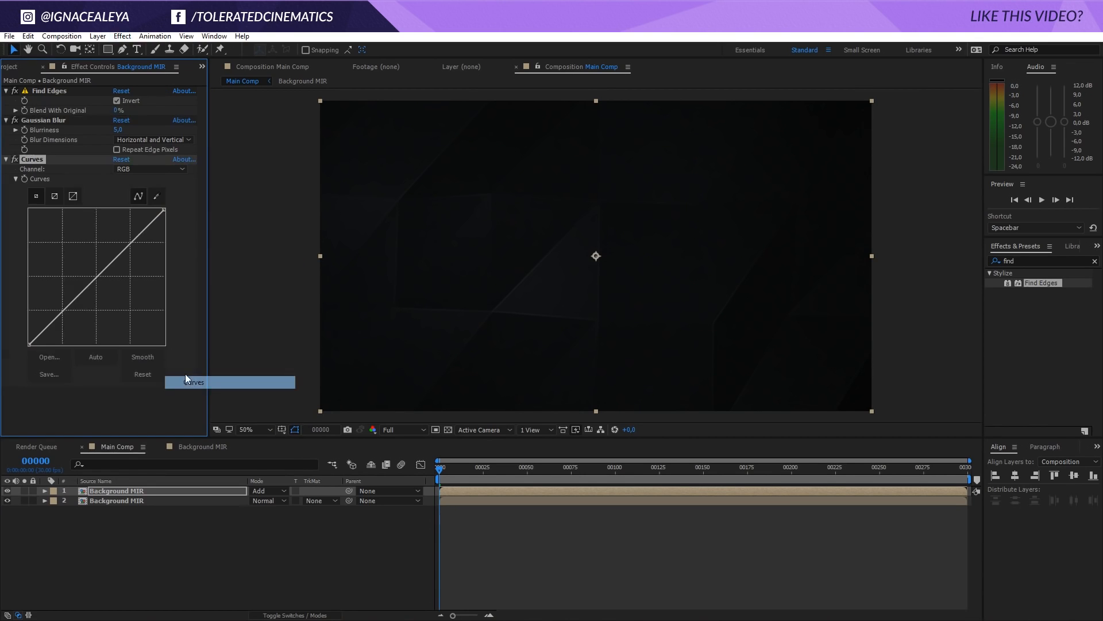
pyautogui.moveTo(92, 281); pyautogui.dragTo(111, 230)
pyautogui.moveTo(72, 284); pyautogui.dragTo(64, 305)
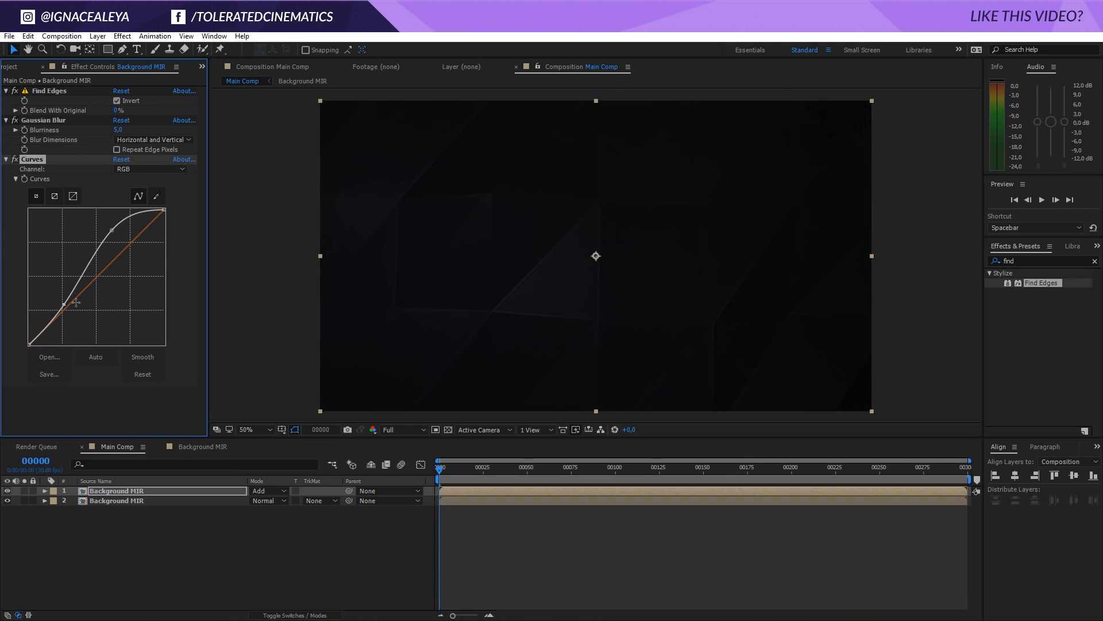
# Set the Gaussian Blur's Blurriness to 3 and compare the image with the edge layer hidden and shown
pyautogui.scroll(1, 661, 282)
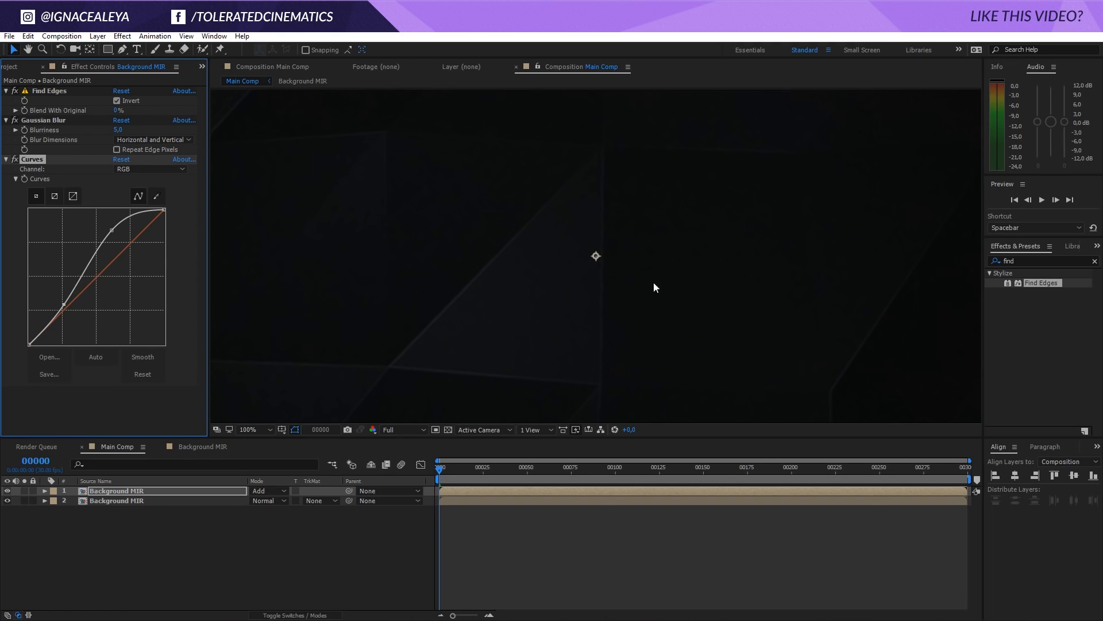
pyautogui.click(52, 120)
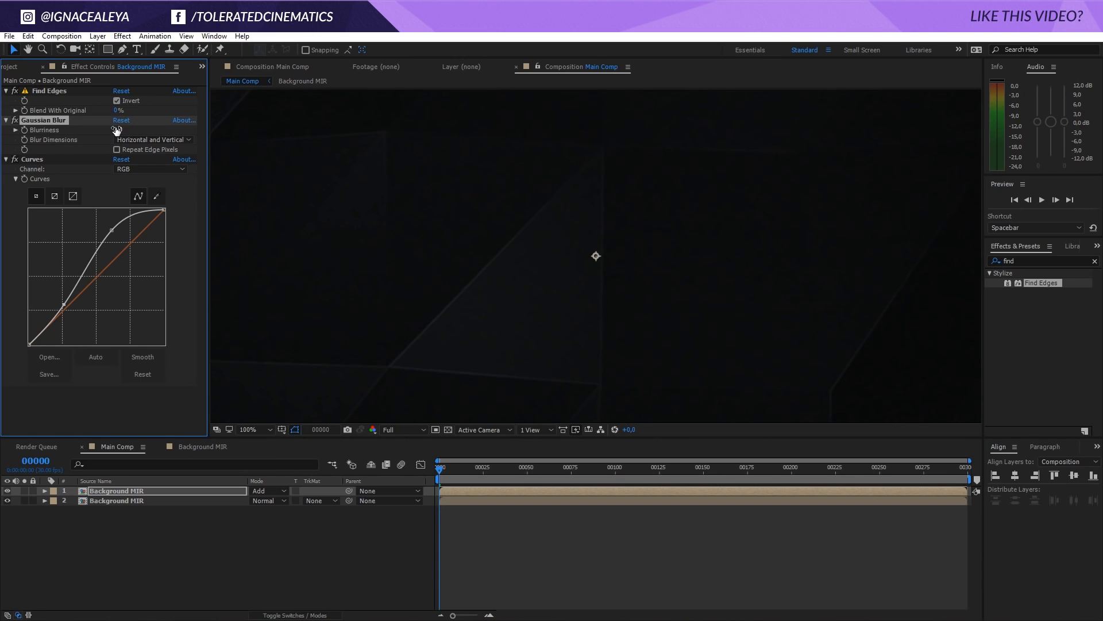
pyautogui.scroll(-1, 471, 266)
pyautogui.click(8, 491)
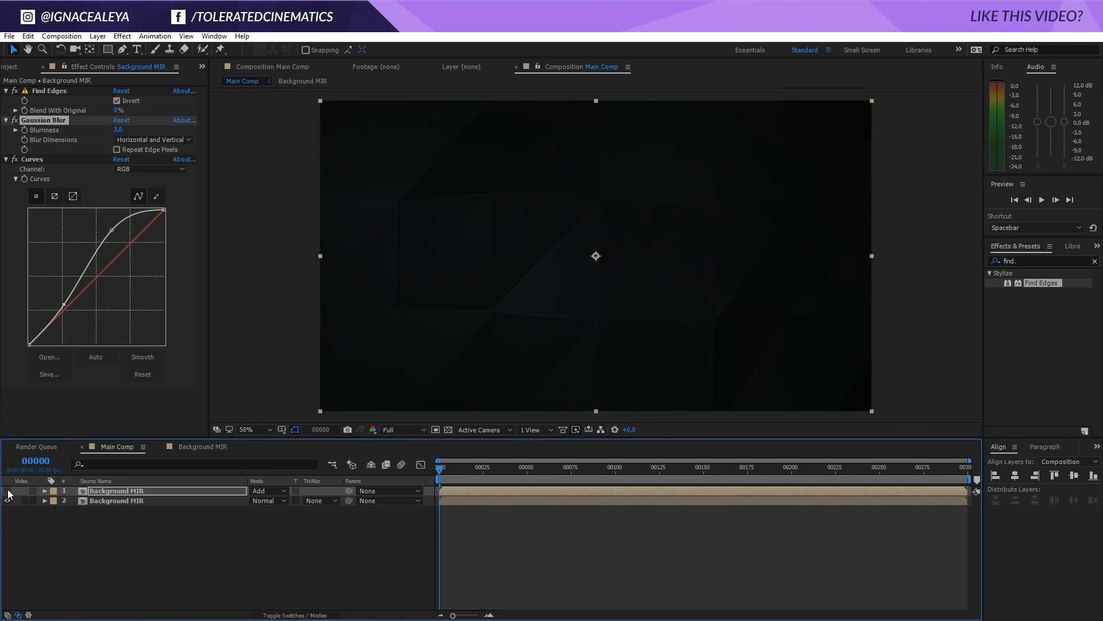
pyautogui.click(8, 490)
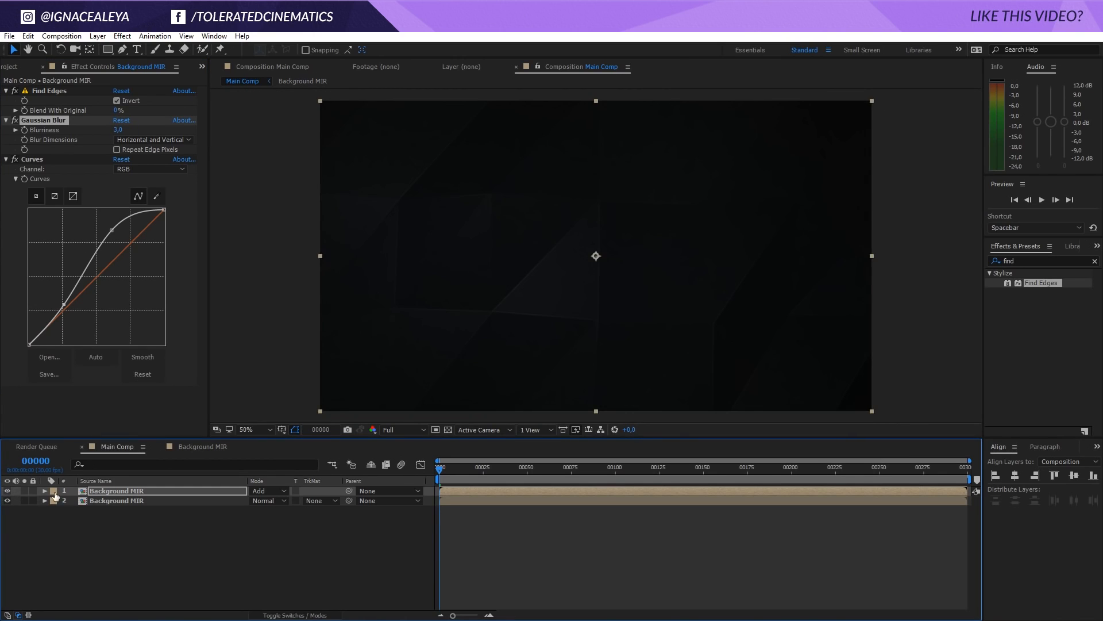
# Try duplicating the edge layer in Main Comp and undo the duplication
pyautogui.click(85, 491)
pyautogui.hotkey('ctrl', 'd')
pyautogui.hotkey('ctrl', 'z')
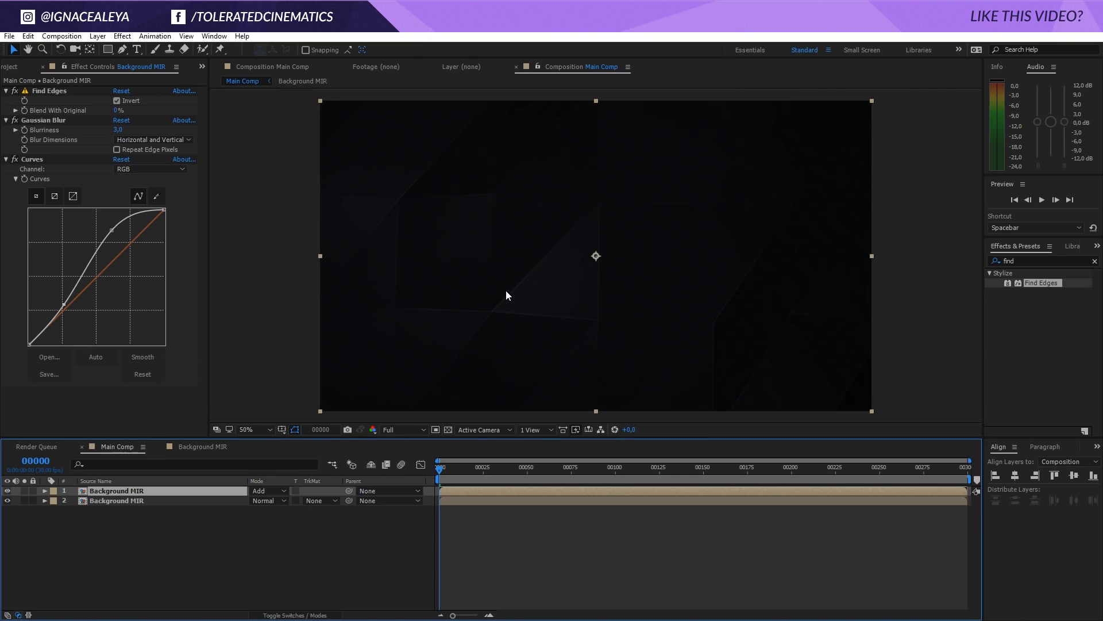
# In the Background MIR composition, duplicate the Mir layer and draw the copy as a Wireframe with a Line Size of 3
pyautogui.click(201, 448)
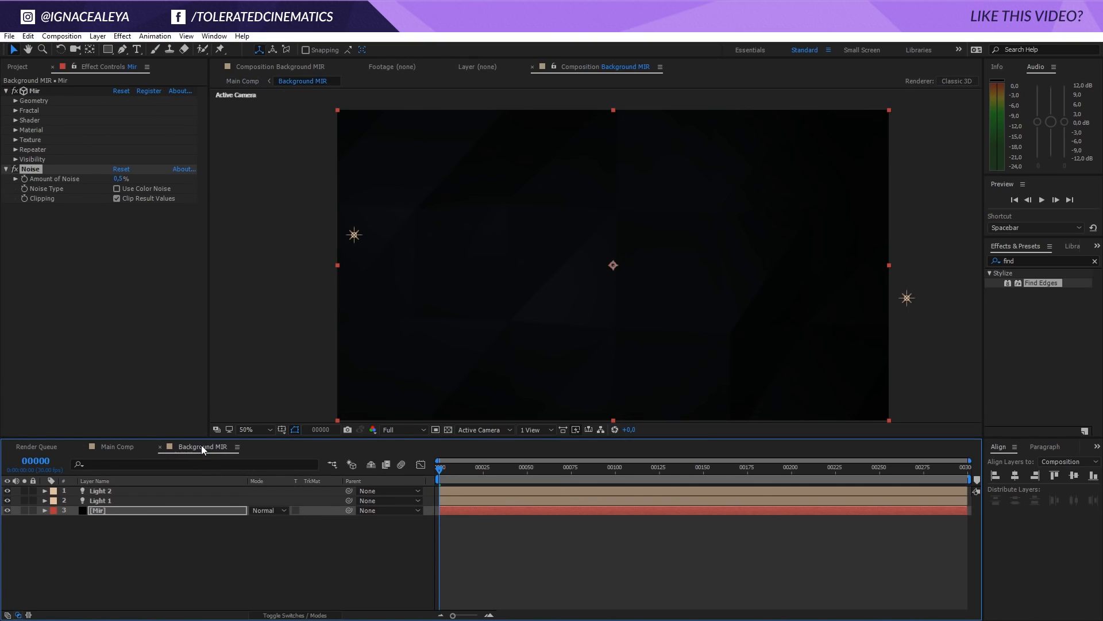
pyautogui.click(112, 510)
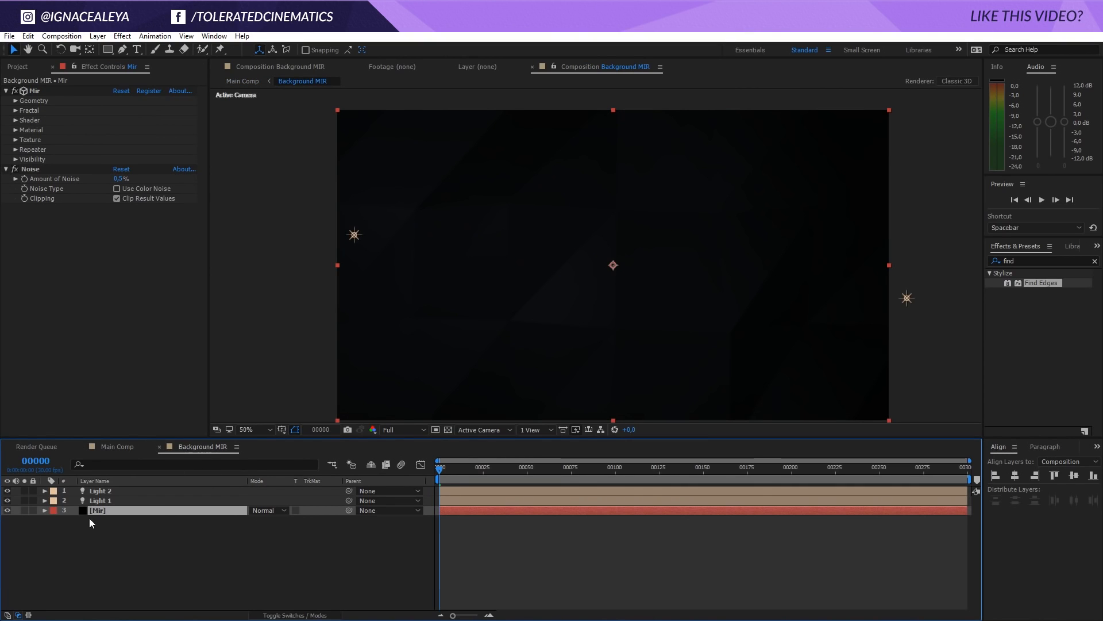
pyautogui.hotkey('ctrl', 'd')
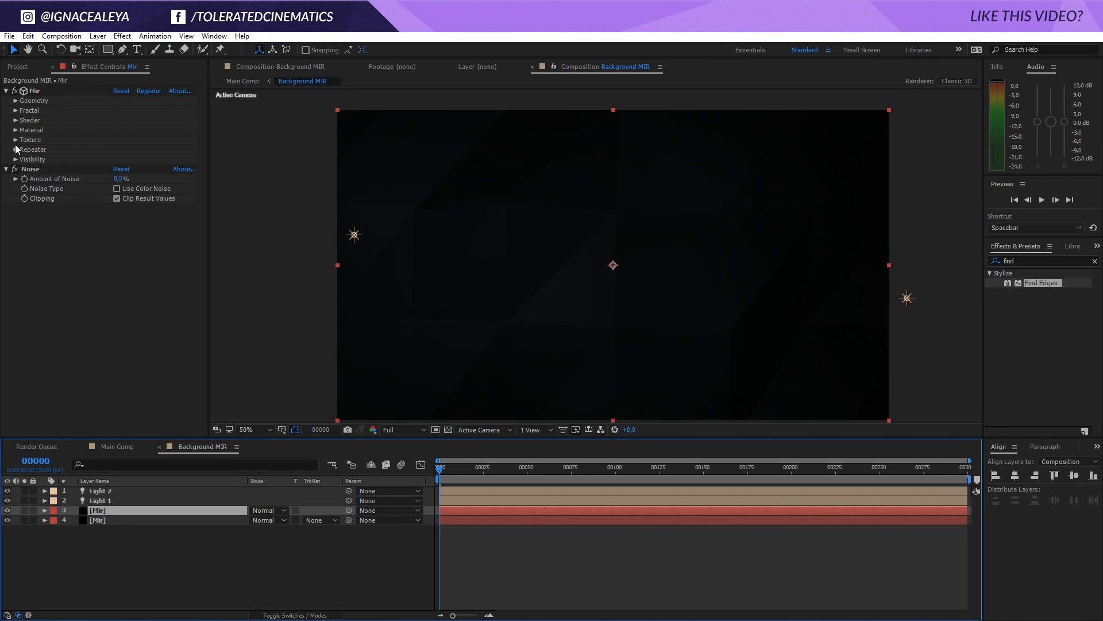
pyautogui.click(16, 120)
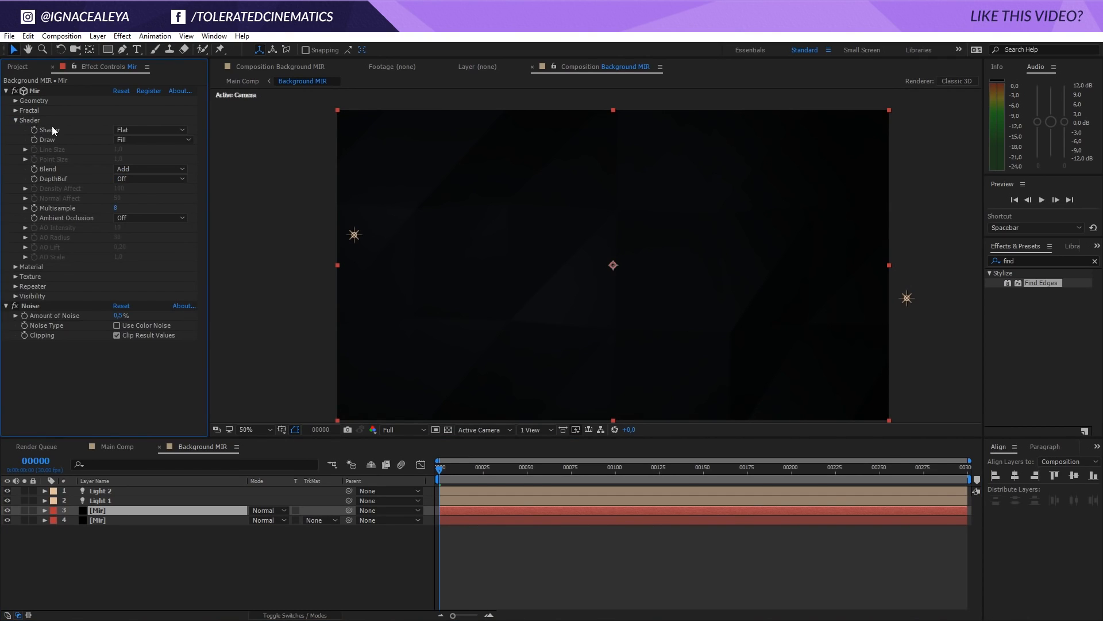
pyautogui.click(129, 140)
pyautogui.click(166, 165)
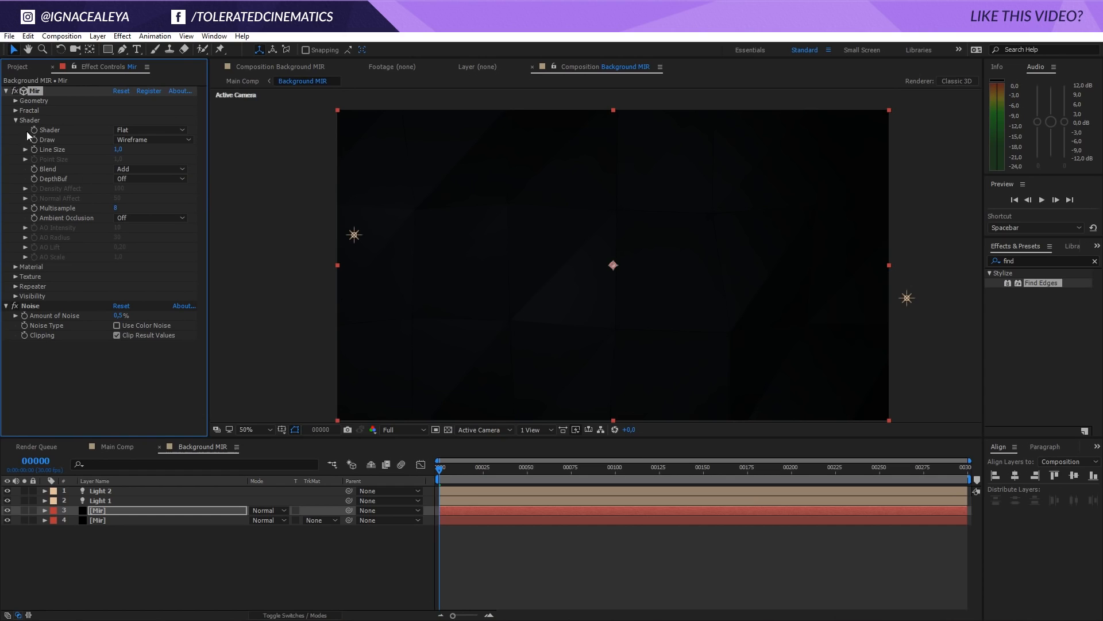
# Add a Fill effect to the duplicated Mir layer and set its color to white
pyautogui.click(122, 36)
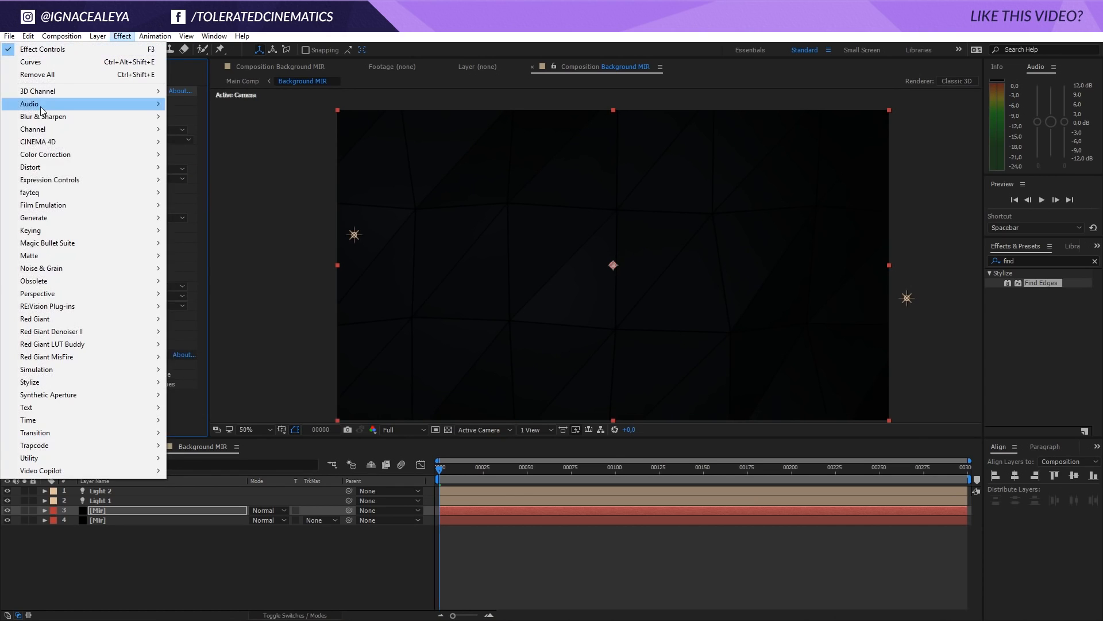
pyautogui.moveTo(58, 217)
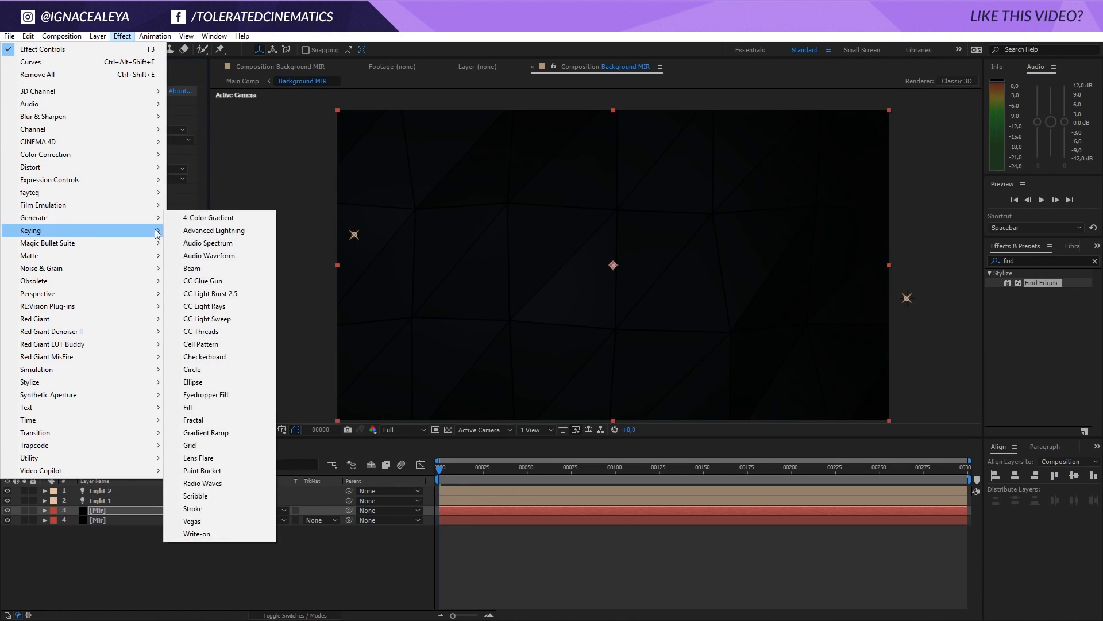
pyautogui.click(196, 405)
pyautogui.click(119, 391)
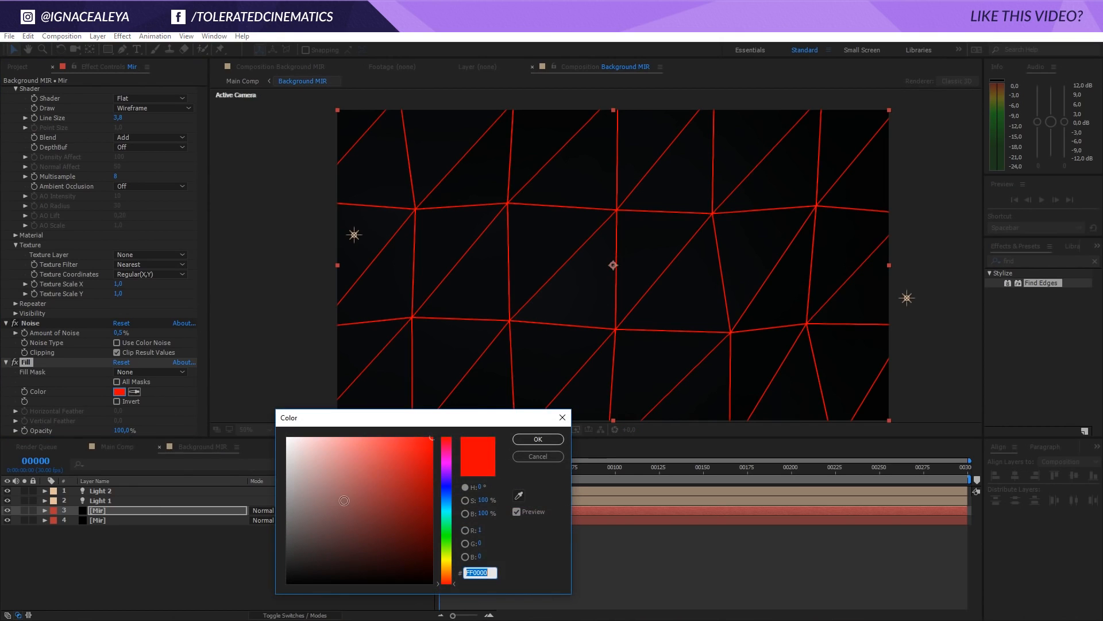
pyautogui.moveTo(344, 489); pyautogui.dragTo(257, 398)
pyautogui.click(525, 438)
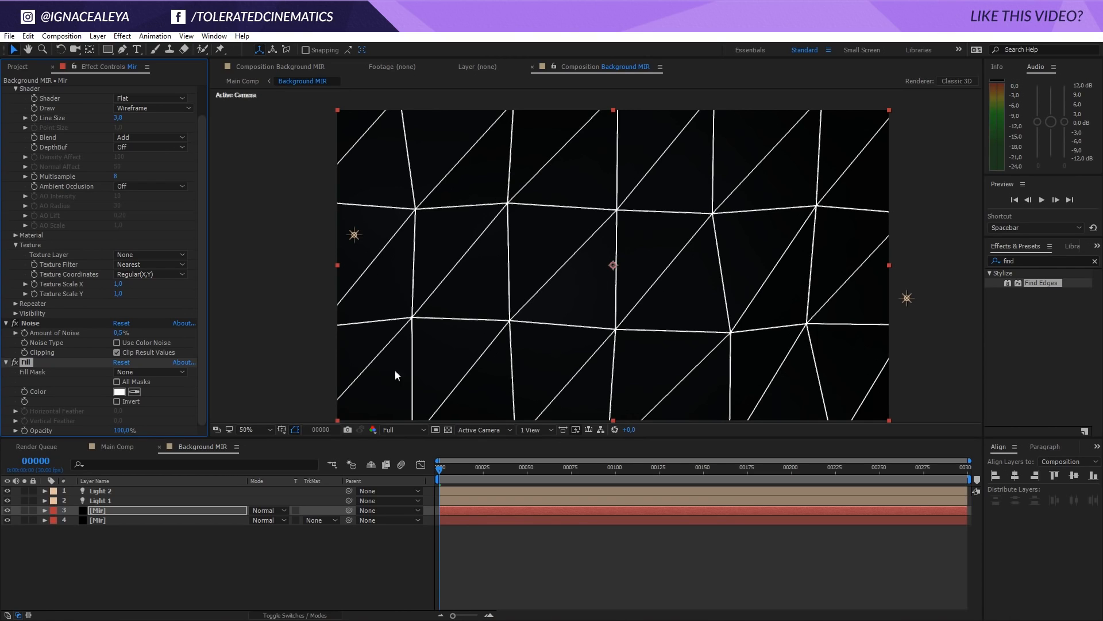
# Draw the duplicated Mir layer as Points with a Point Size of 7.9 and view the available shader types
pyautogui.click(155, 109)
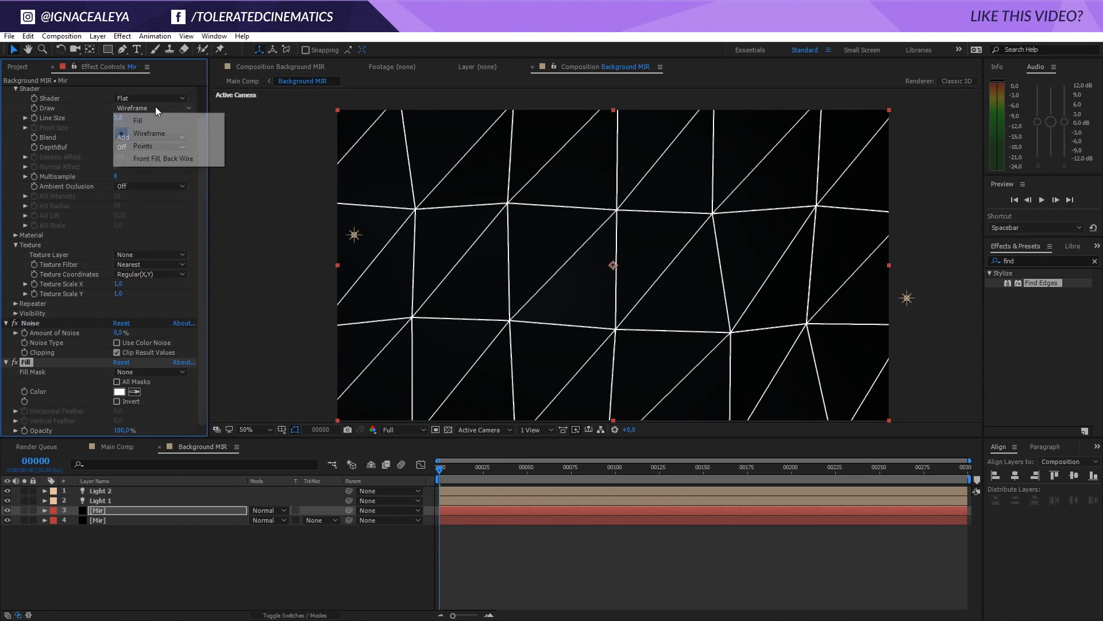
pyautogui.click(160, 147)
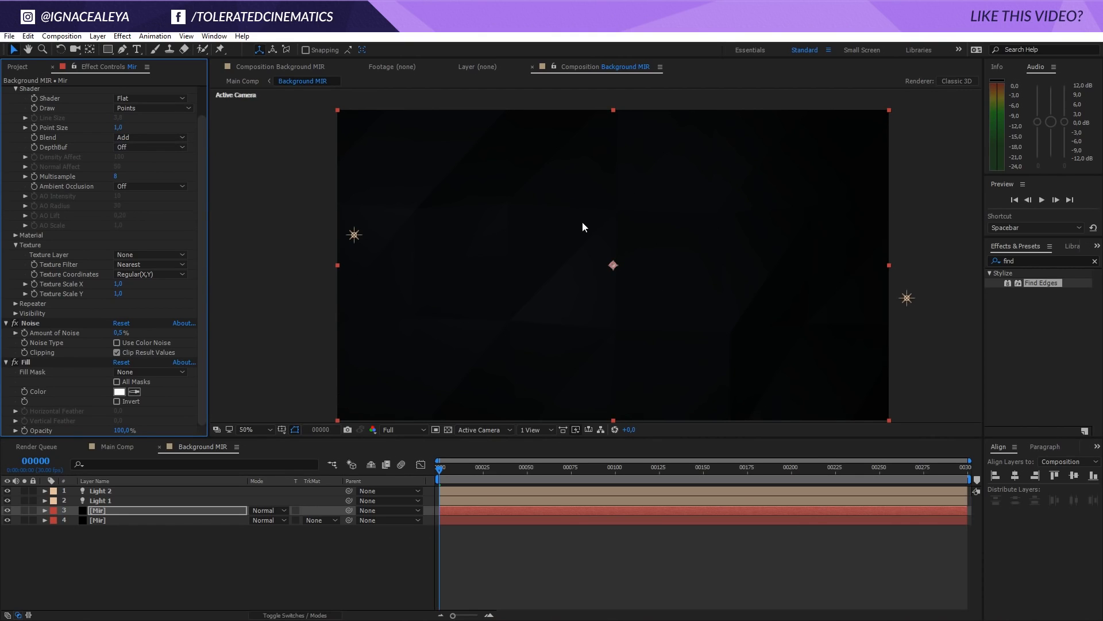
pyautogui.moveTo(412, 151); pyautogui.dragTo(511, 249)
pyautogui.scroll(1, 59, 164)
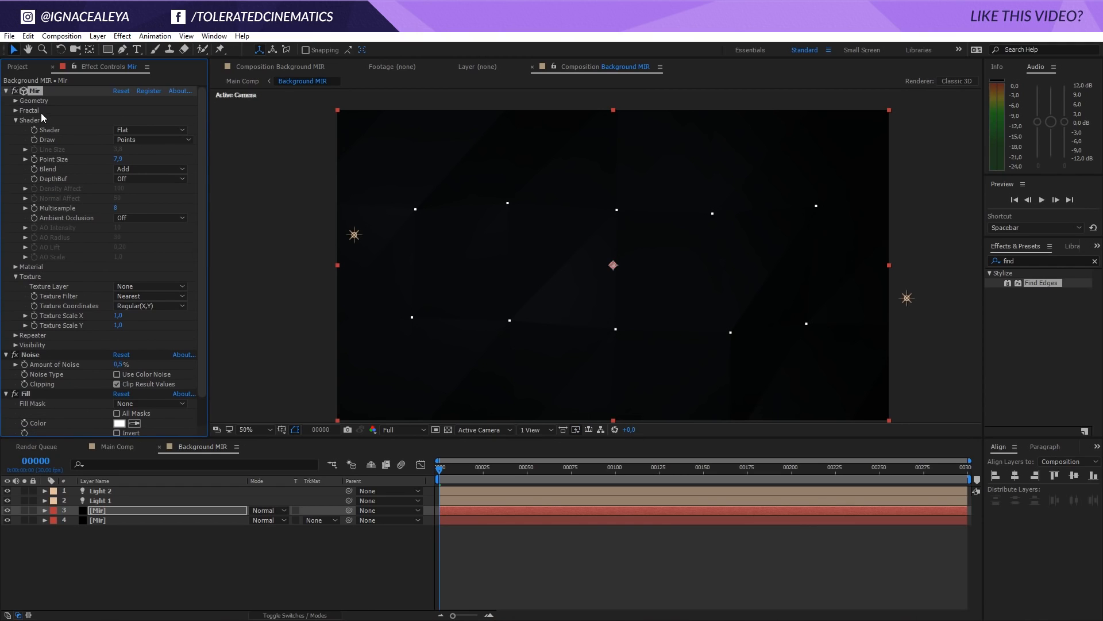
pyautogui.click(150, 130)
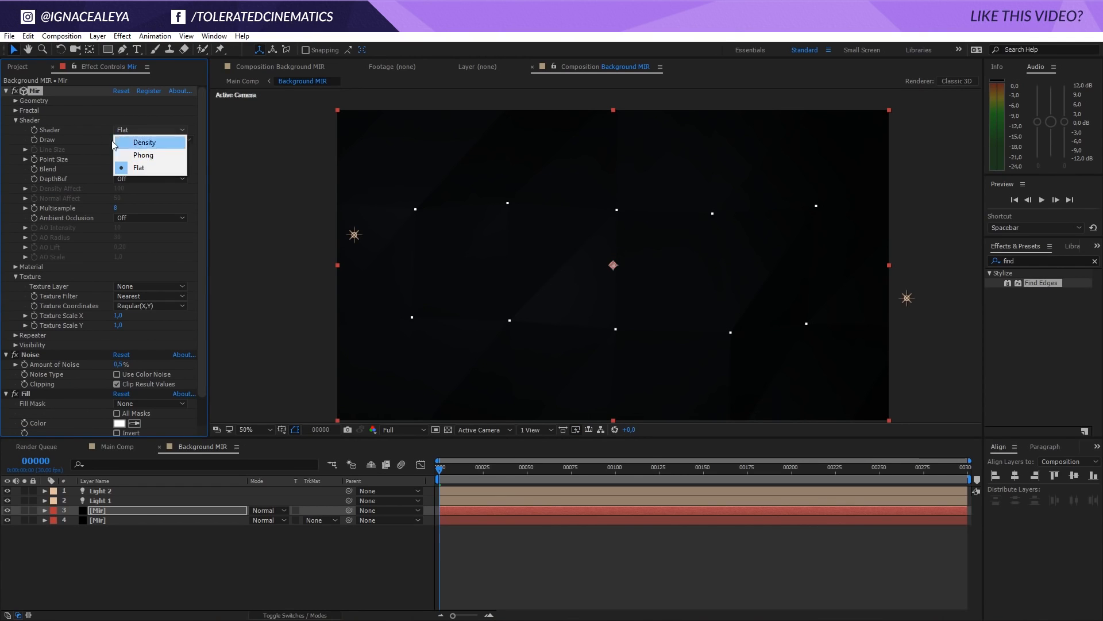
# Delete the duplicated Mir layer and select the original Mir layer
pyautogui.click(116, 509)
pyautogui.press('Delete')
pyautogui.click(112, 511)
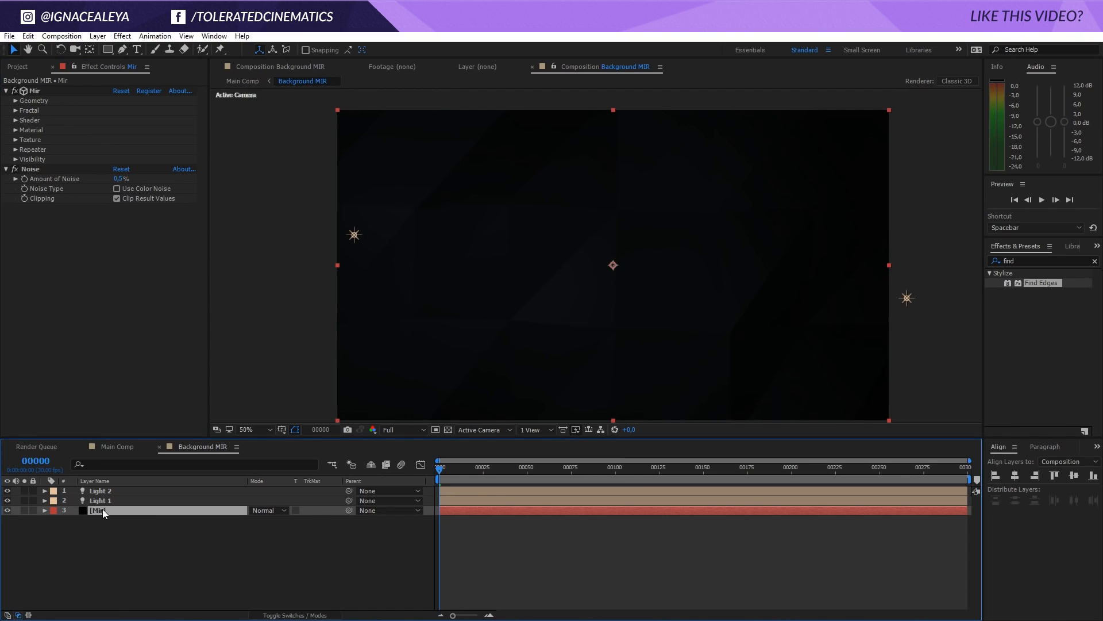
# Try a Fractal Amplitude X of 412 and Amplitude Y of 341 on the Mir layer
pyautogui.click(16, 111)
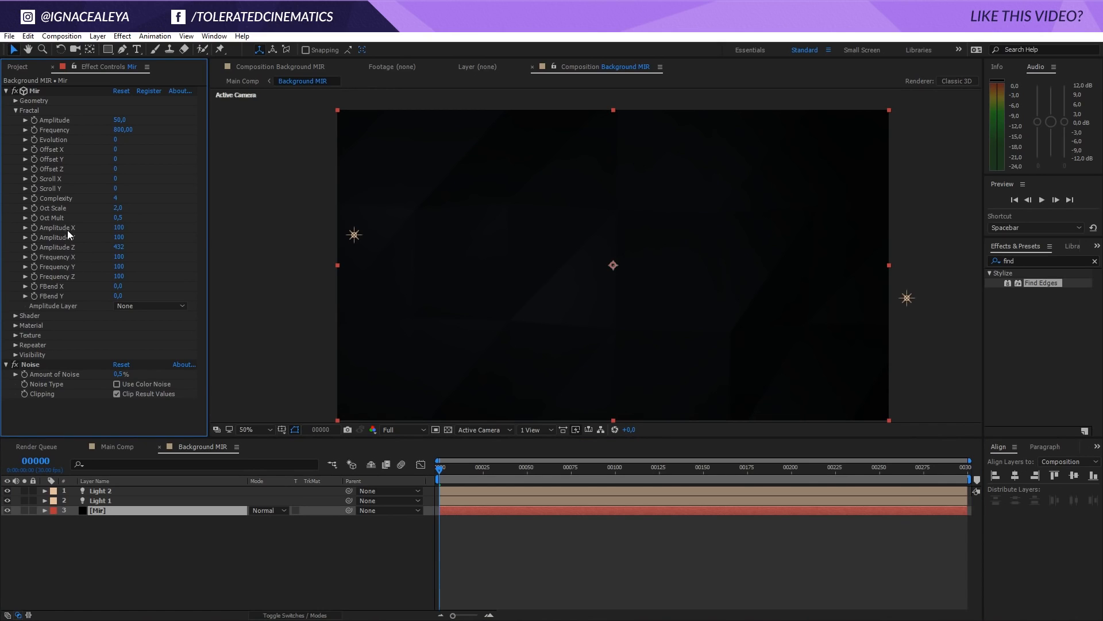
pyautogui.moveTo(119, 228); pyautogui.dragTo(298, 224)
pyautogui.moveTo(119, 236); pyautogui.dragTo(263, 226)
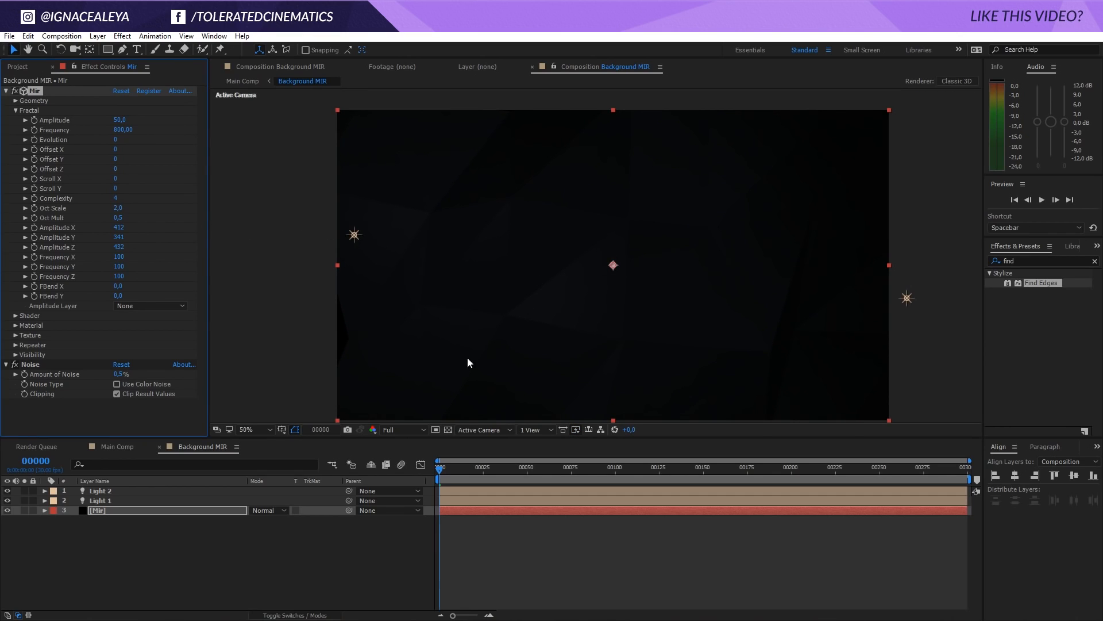
pyautogui.moveTo(451, 464); pyautogui.dragTo(383, 469)
# Set the Mir layer's Fractal Amplitude X and Amplitude Y to 200 and Amplitude Z to 400
pyautogui.click(118, 237)
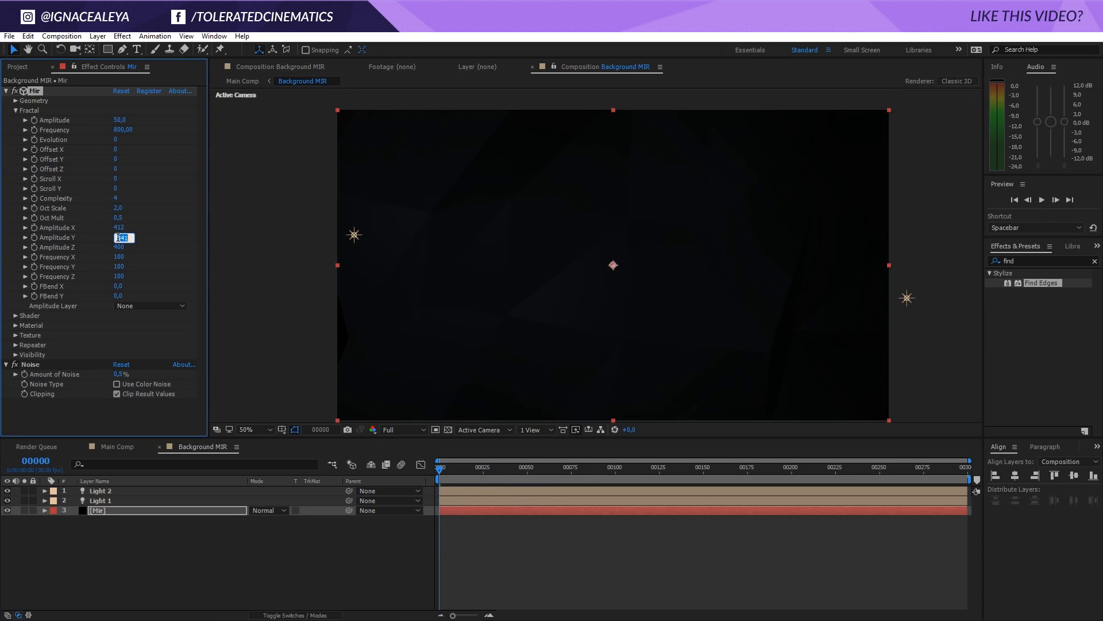
pyautogui.write('200')
pyautogui.click(118, 228)
pyautogui.write('200')
pyautogui.press('Return')
pyautogui.click(118, 237)
pyautogui.press('Return')
# Add the expression time*50 to the Mir layer's Fractal Evolution and preview the animation
pyautogui.keyDown('alt'); pyautogui.click(34, 139); pyautogui.keyUp('alt')
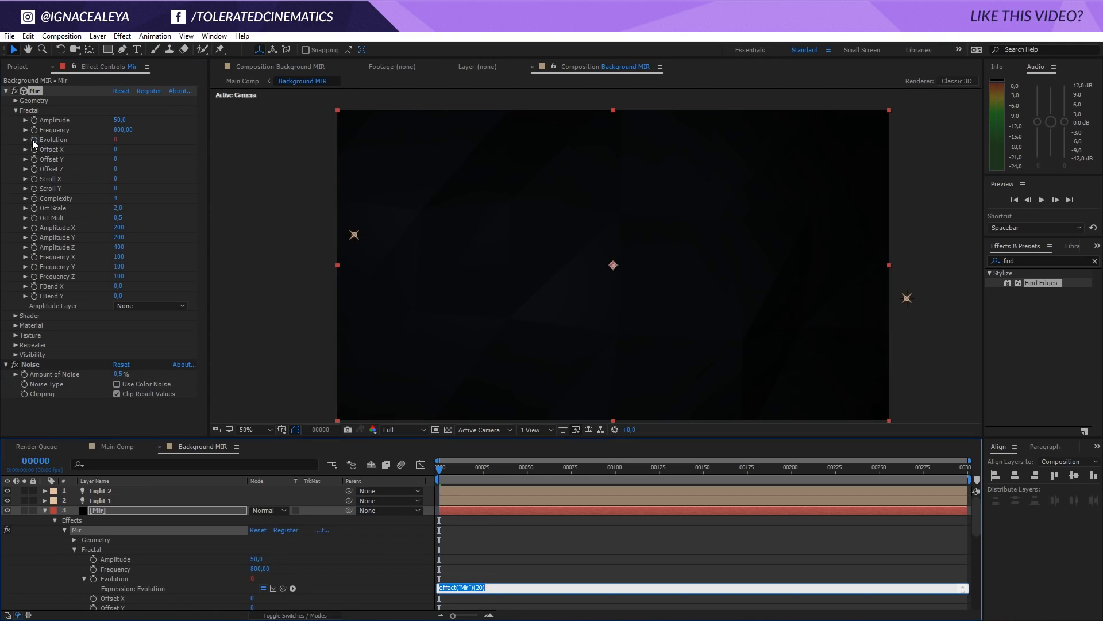
pyautogui.write('time*50')
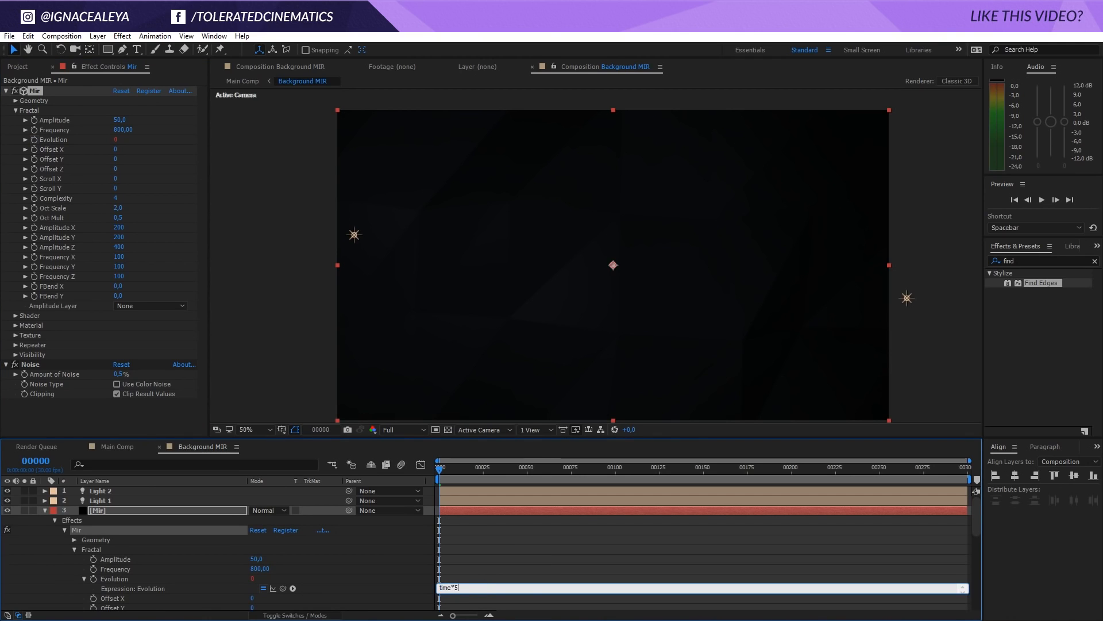
pyautogui.press('KP_Enter')
pyautogui.press('space')
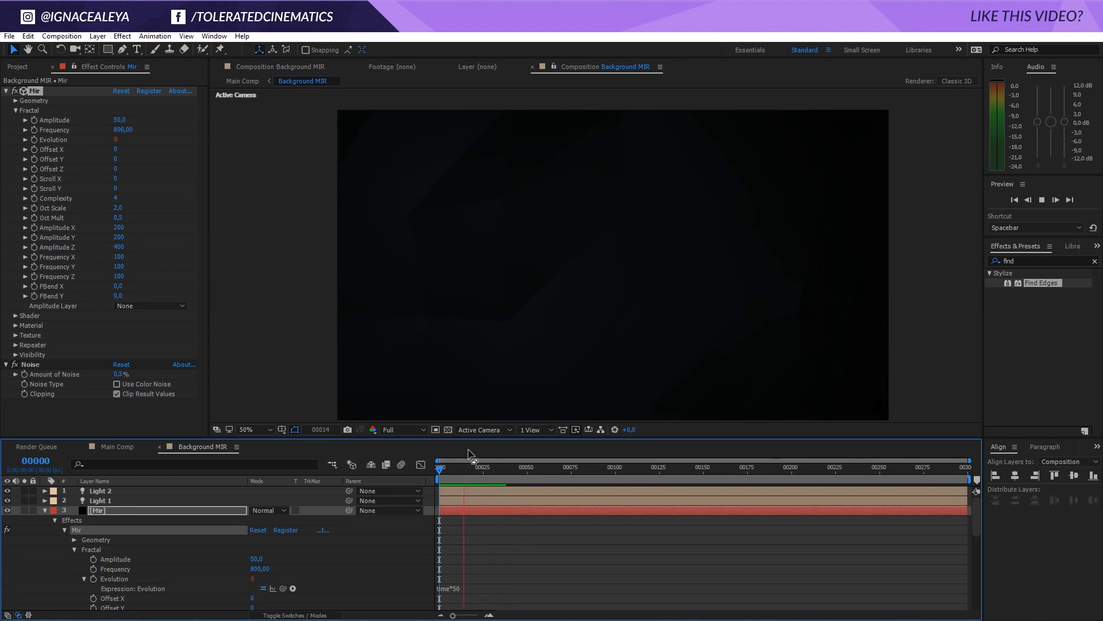
pyautogui.click(464, 469)
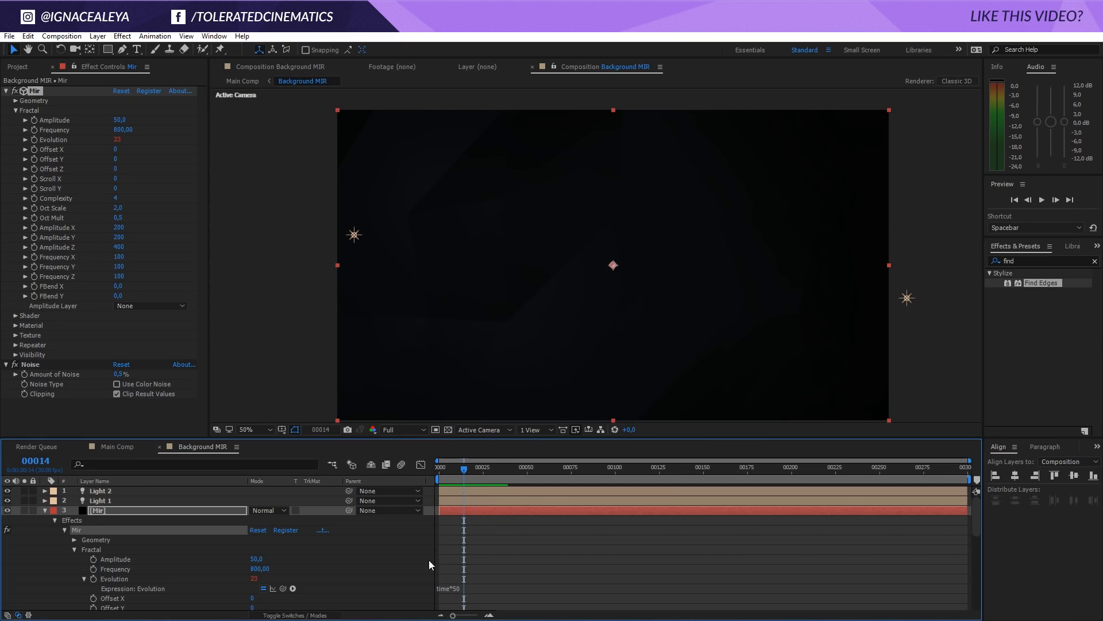
# Change the Mir Evolution expression to time*5
pyautogui.click(458, 588)
pyautogui.press('BackSpace')
pyautogui.click(473, 565)
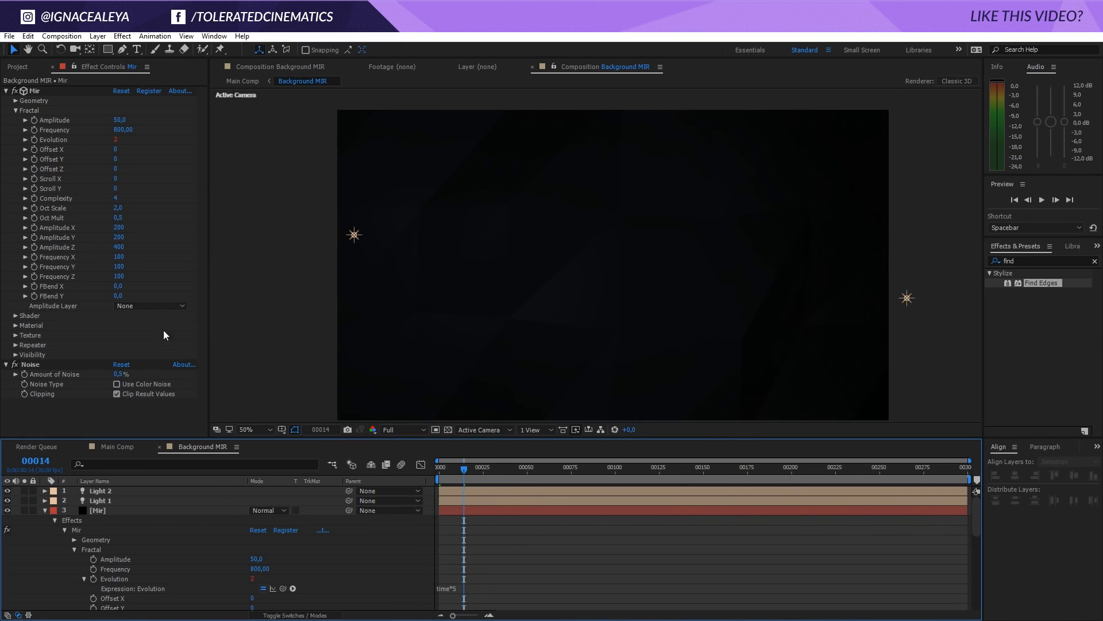
# Set the Mir layer's Fractal Complexity to 1 and preview the animation
pyautogui.click(115, 199)
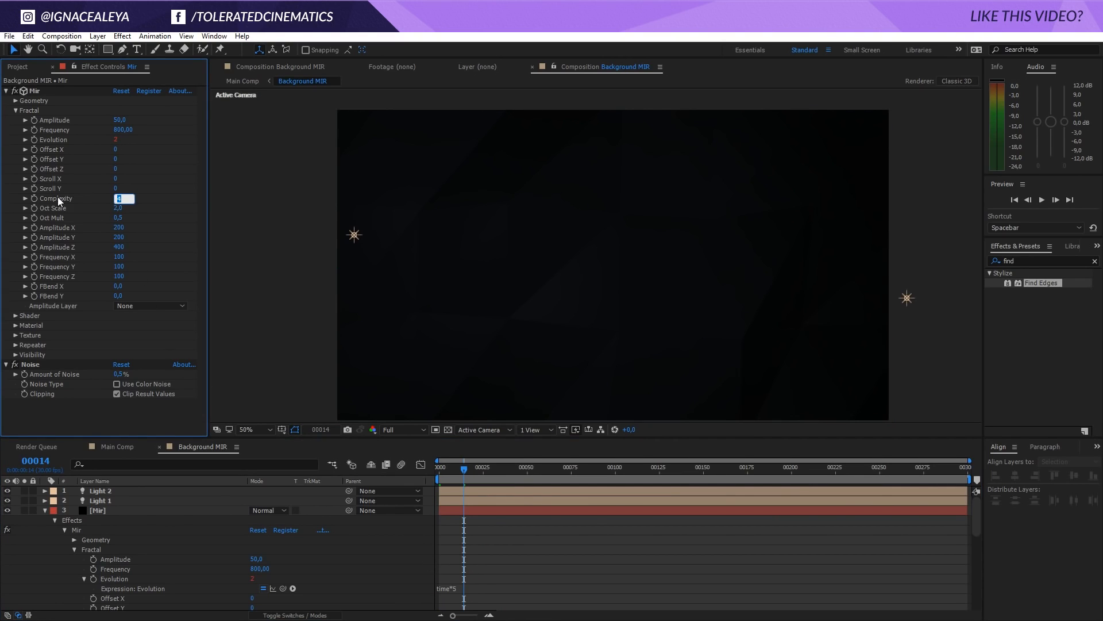
pyautogui.write('1')
pyautogui.press('Return')
pyautogui.press('space')
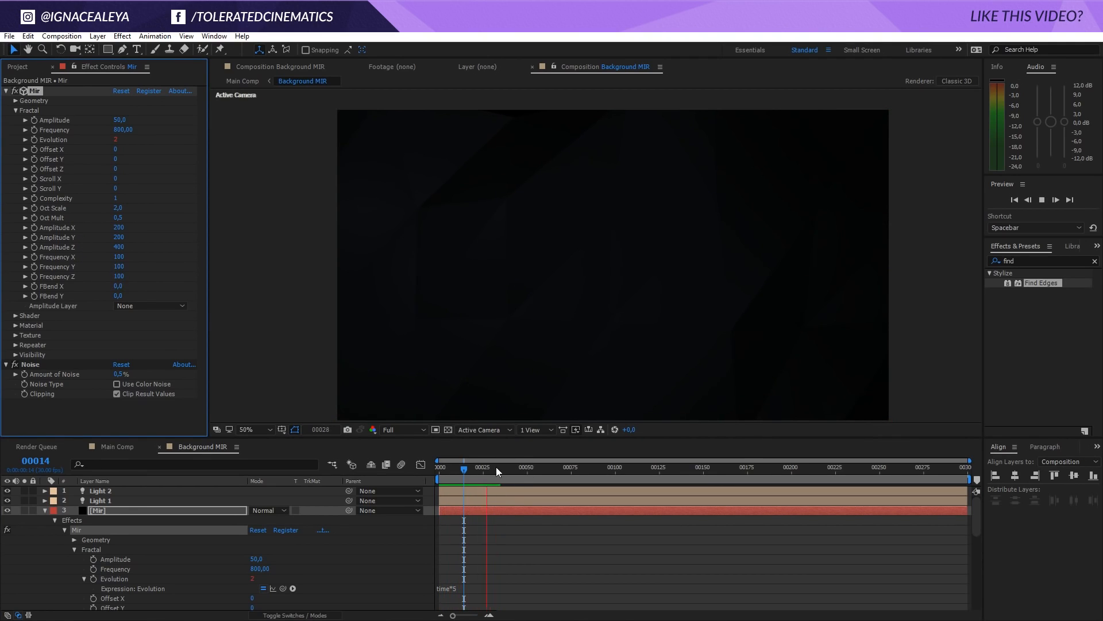
# Change the Mir Evolution expression to time*15, preview the motion and return to the start of the timeline
pyautogui.click(466, 584)
pyautogui.click(470, 587)
pyautogui.write('1')
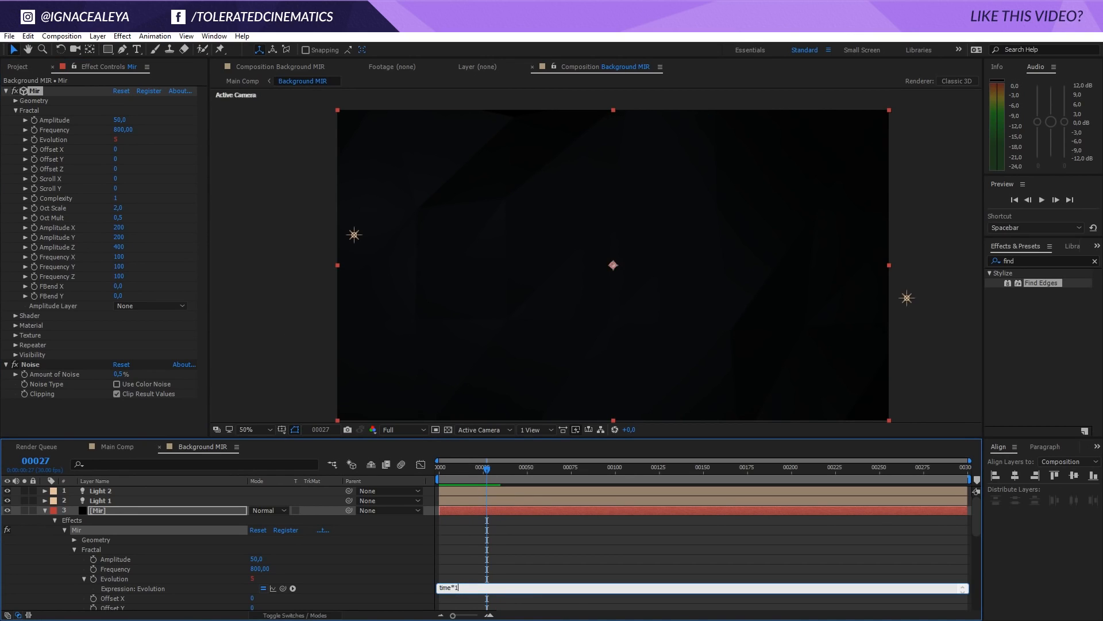
pyautogui.write('5')
pyautogui.click(464, 564)
pyautogui.press('space')
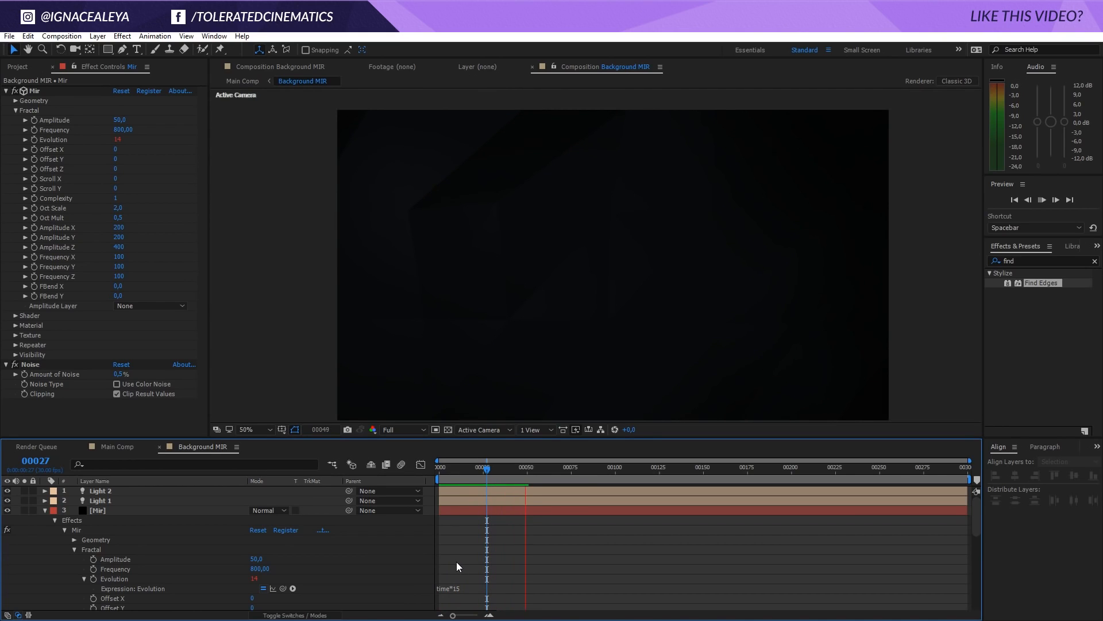
pyautogui.press('space')
pyautogui.moveTo(495, 471); pyautogui.dragTo(502, 472)
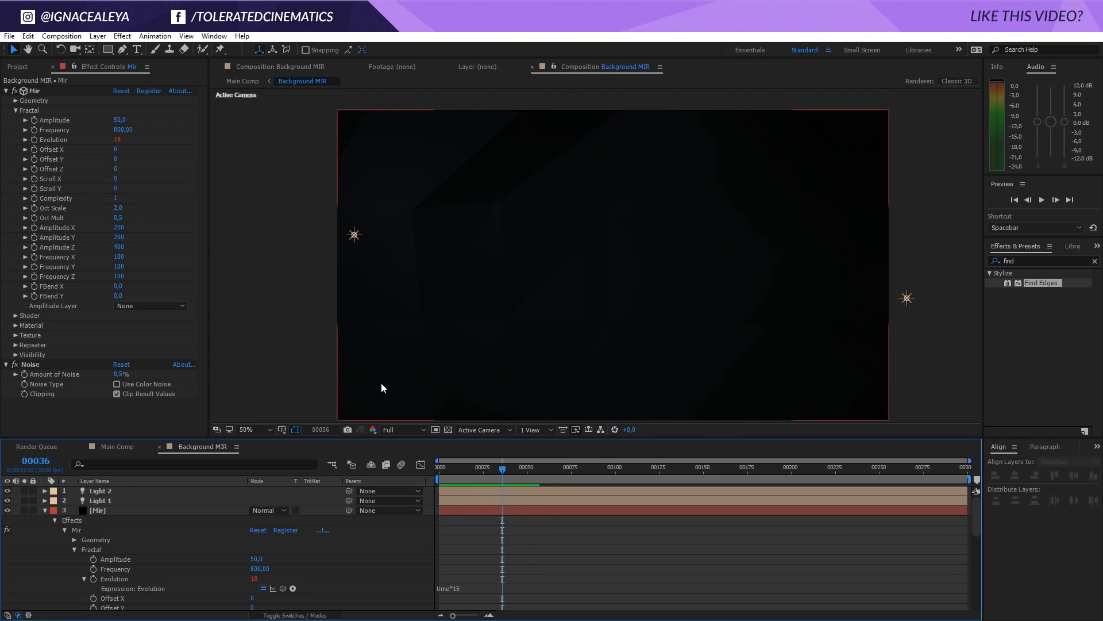
pyautogui.moveTo(495, 469); pyautogui.dragTo(200, 503)
# Return to Main Comp and import Logo 2016.psd into the project as a composition with editable layer styles
pyautogui.click(121, 448)
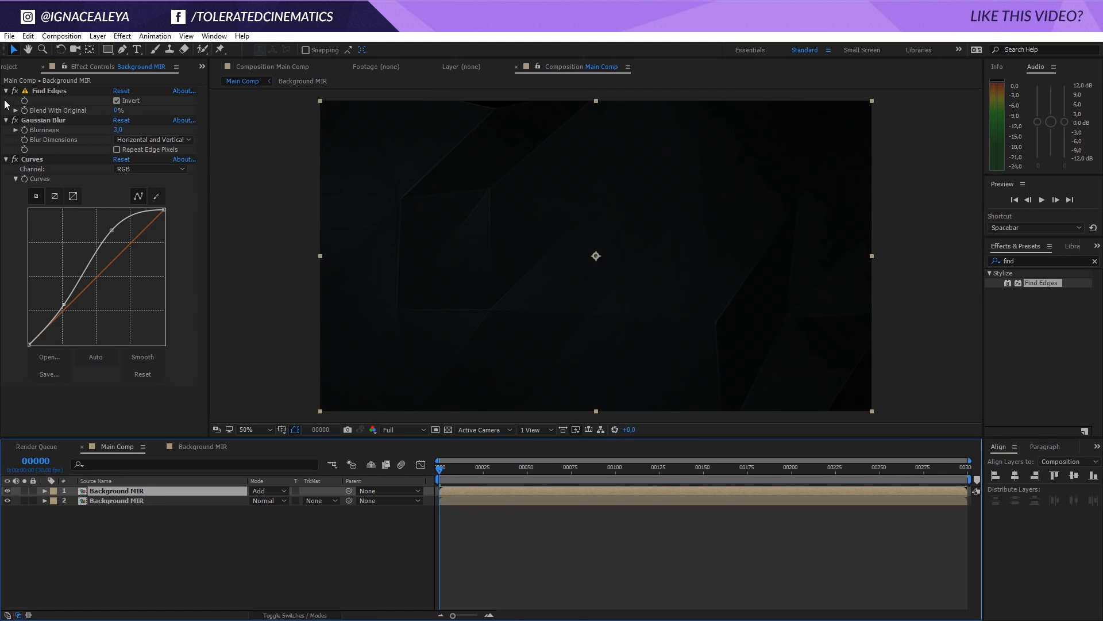
pyautogui.click(10, 66)
pyautogui.rightClick(63, 226)
pyautogui.moveTo(133, 285)
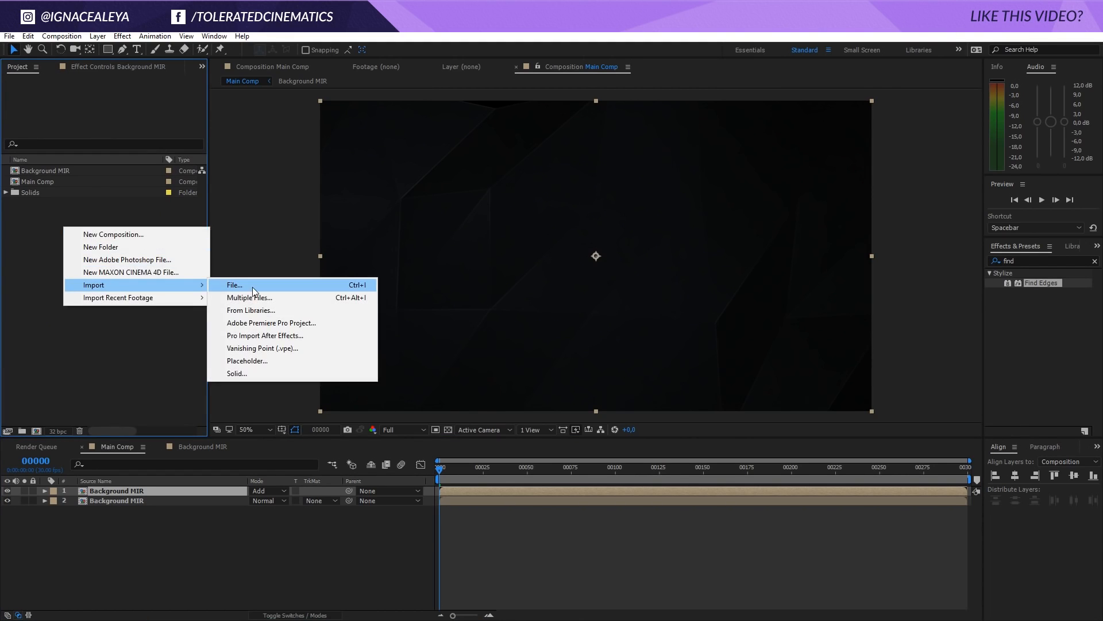
pyautogui.click(252, 285)
pyautogui.click(460, 198)
pyautogui.click(924, 515)
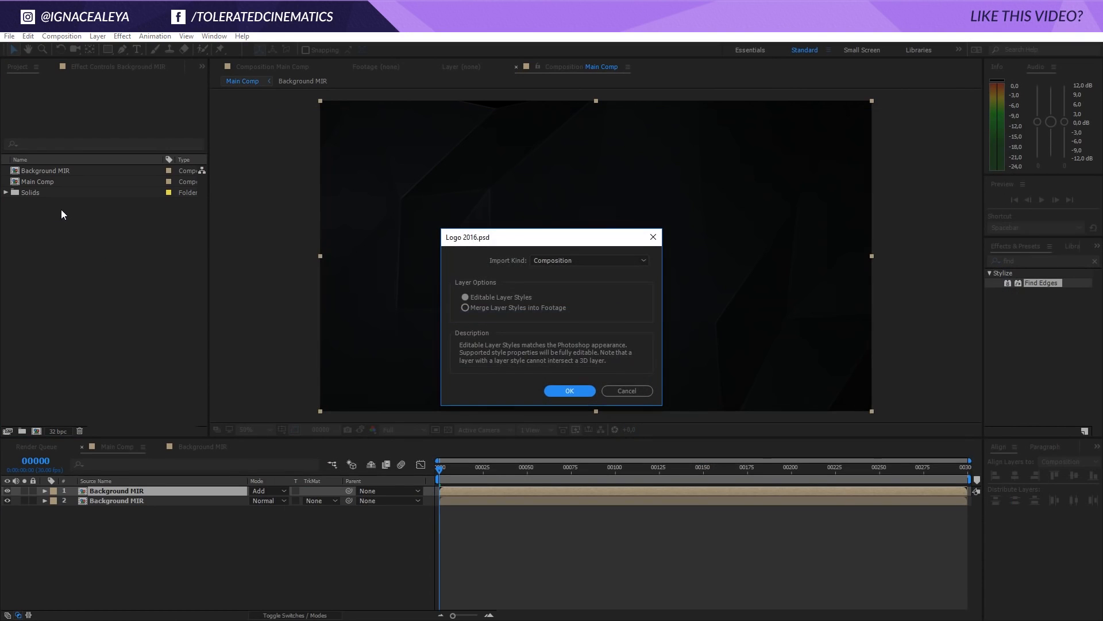
pyautogui.click(569, 391)
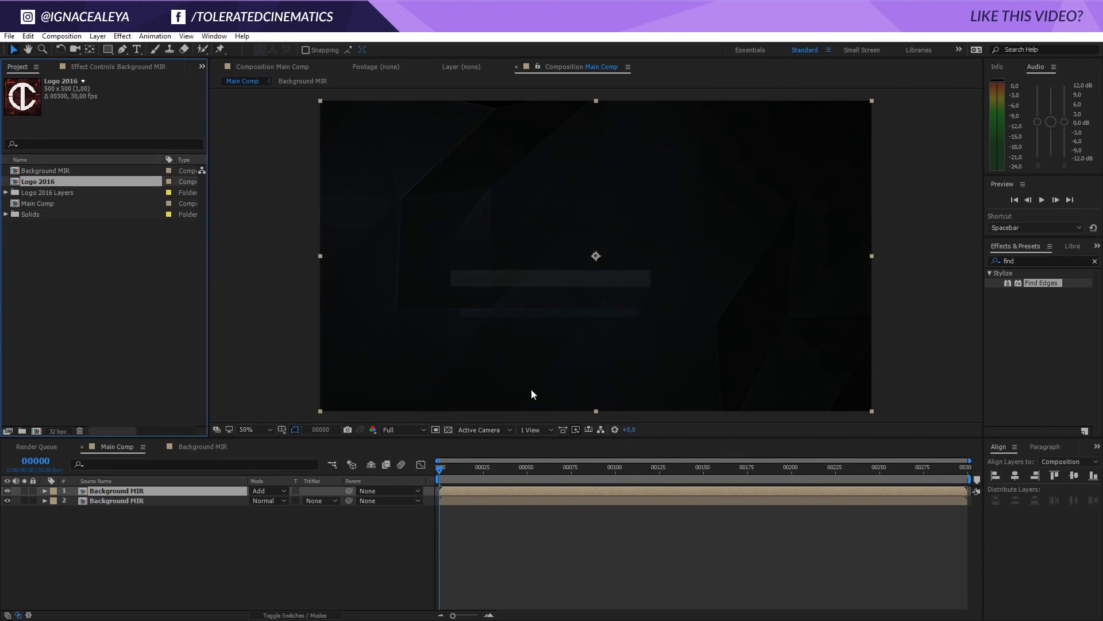
# Open the Logo 2016 composition and delete every layer except Layer 1, leaving only the white logo
pyautogui.doubleClick(50, 181)
pyautogui.moveTo(126, 546); pyautogui.dragTo(117, 492)
pyautogui.keyDown('ctrl'); pyautogui.click(108, 502); pyautogui.keyUp('ctrl')
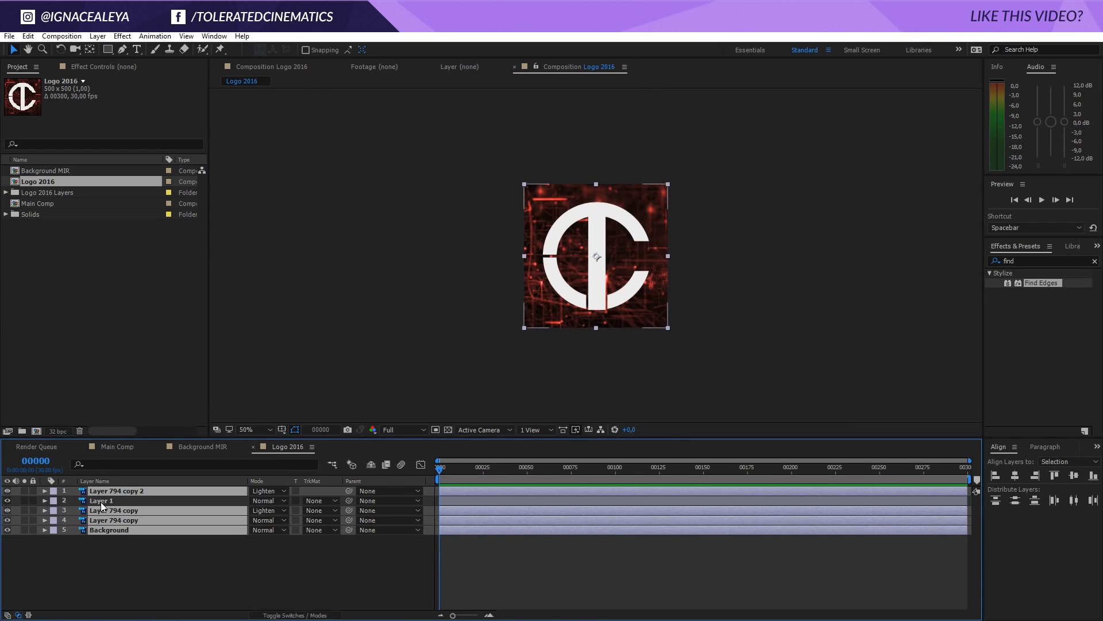
pyautogui.press('Delete')
pyautogui.click(104, 493)
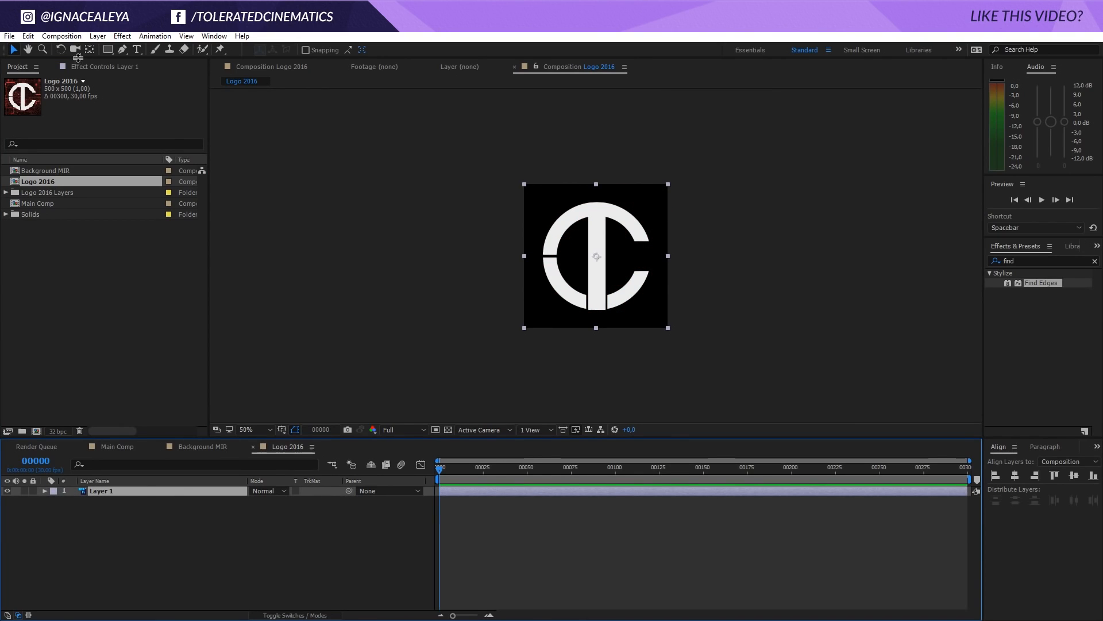
pyautogui.click(61, 36)
pyautogui.click(185, 527)
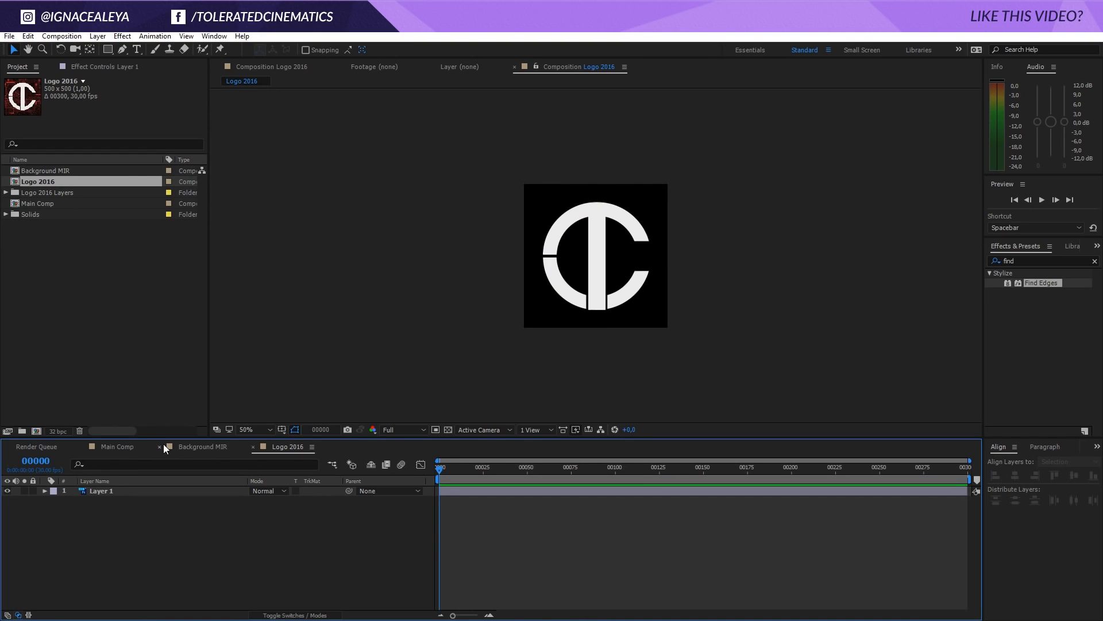
# Place the Logo 2016 composition at the top of Main Comp, then duplicate it and hide the lower copy
pyautogui.click(108, 447)
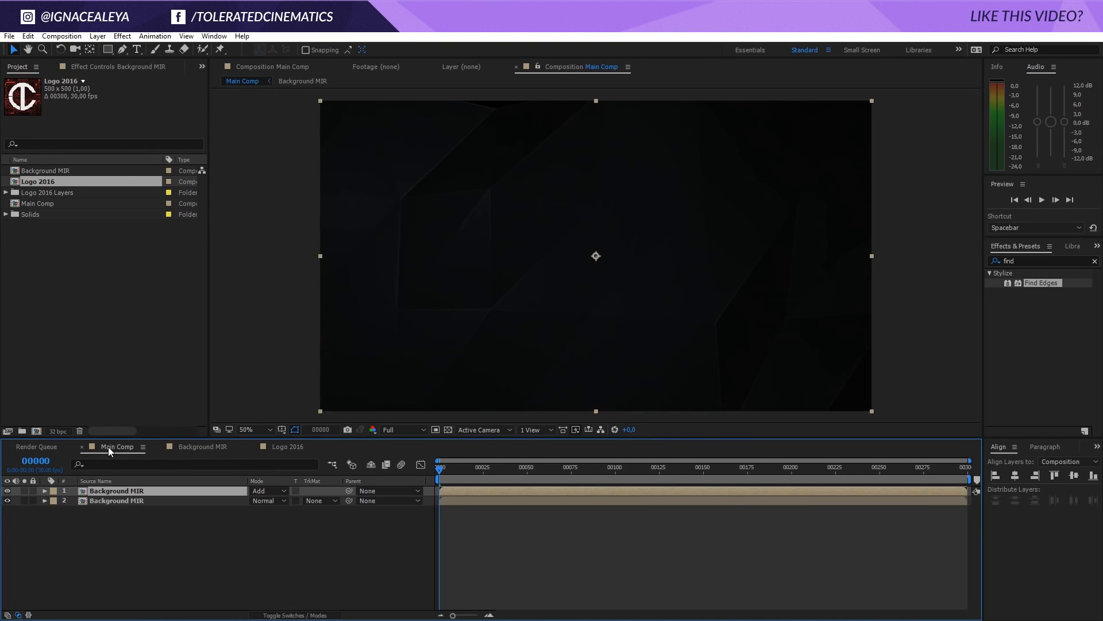
pyautogui.moveTo(33, 181); pyautogui.dragTo(128, 493)
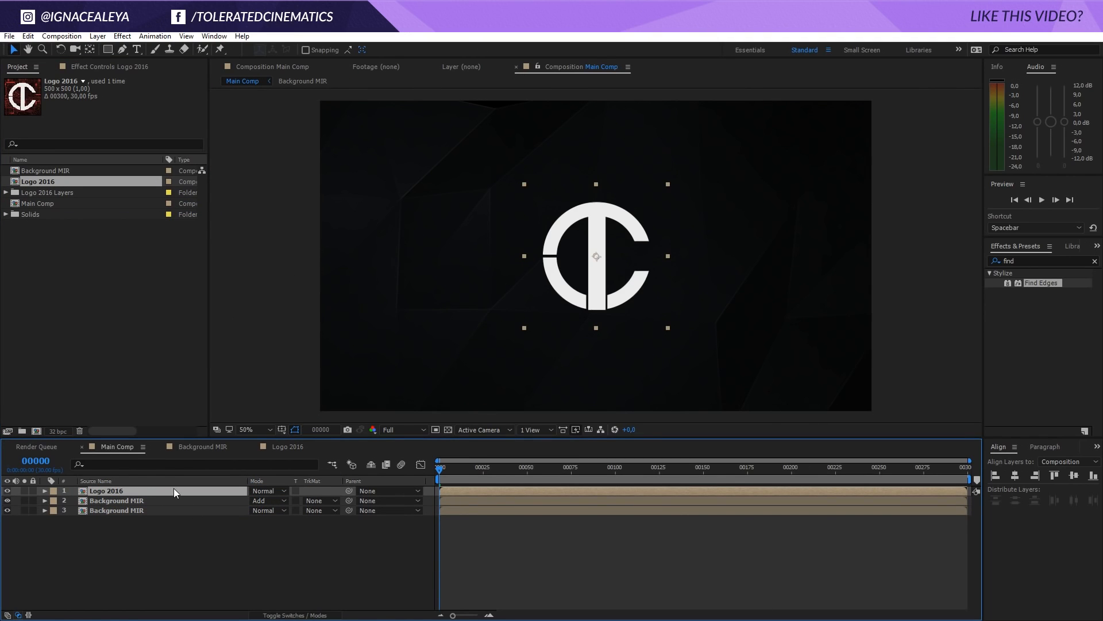
pyautogui.hotkey('ctrl', 'd')
pyautogui.click(6, 501)
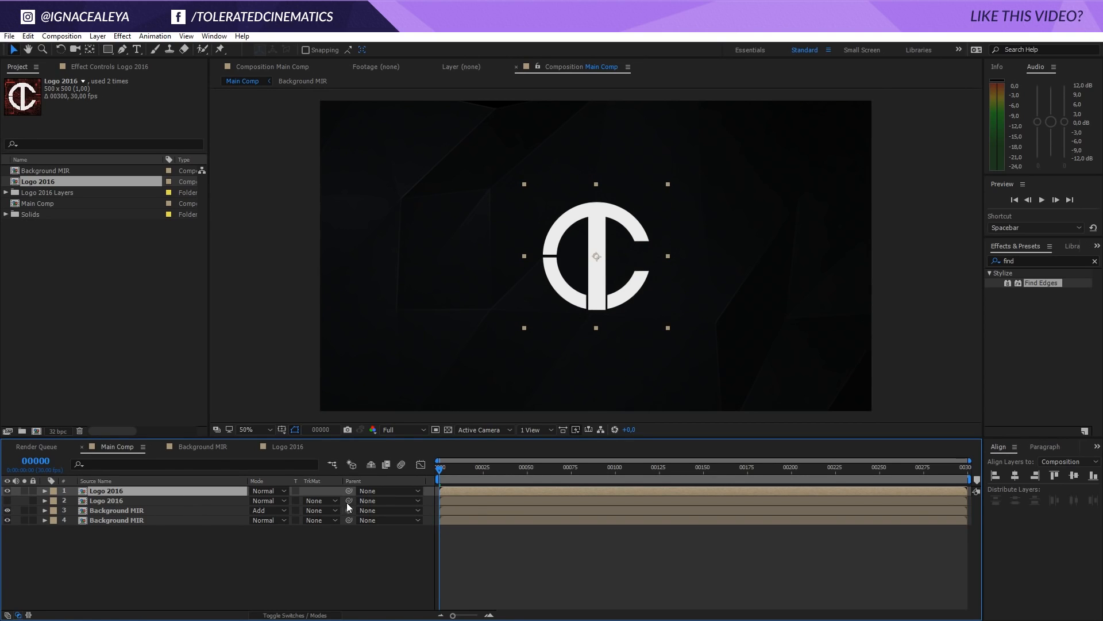
# Parent the hidden lower Logo 2016 copy to the top Logo 2016 layer and test the link by moving the logo
pyautogui.moveTo(347, 501); pyautogui.dragTo(140, 491)
pyautogui.moveTo(591, 301); pyautogui.dragTo(674, 290)
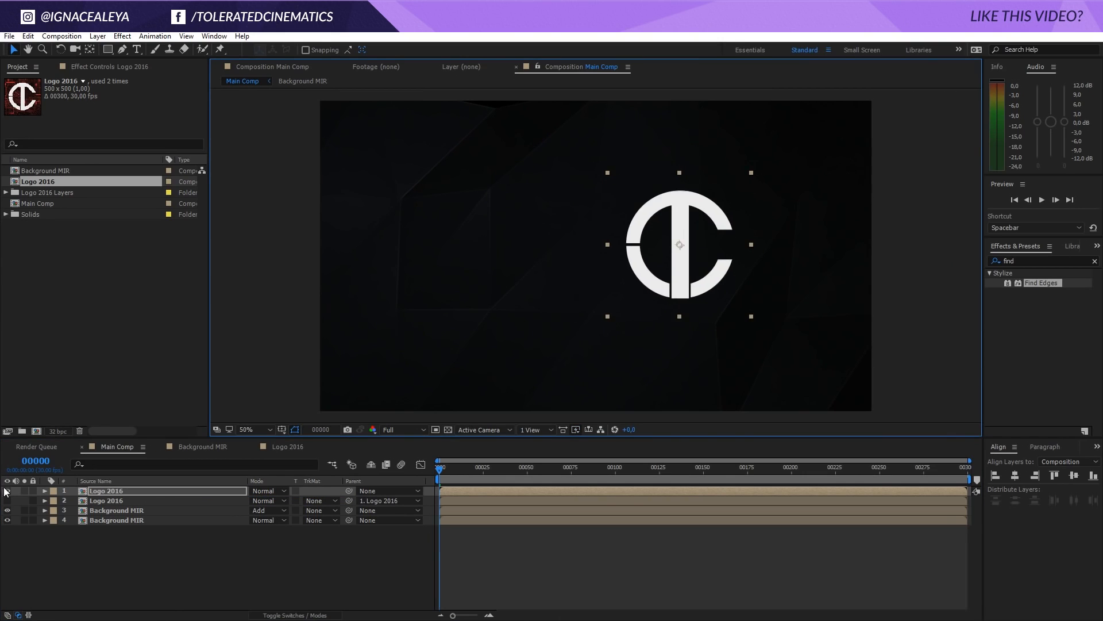
pyautogui.click(8, 500)
pyautogui.click(9, 501)
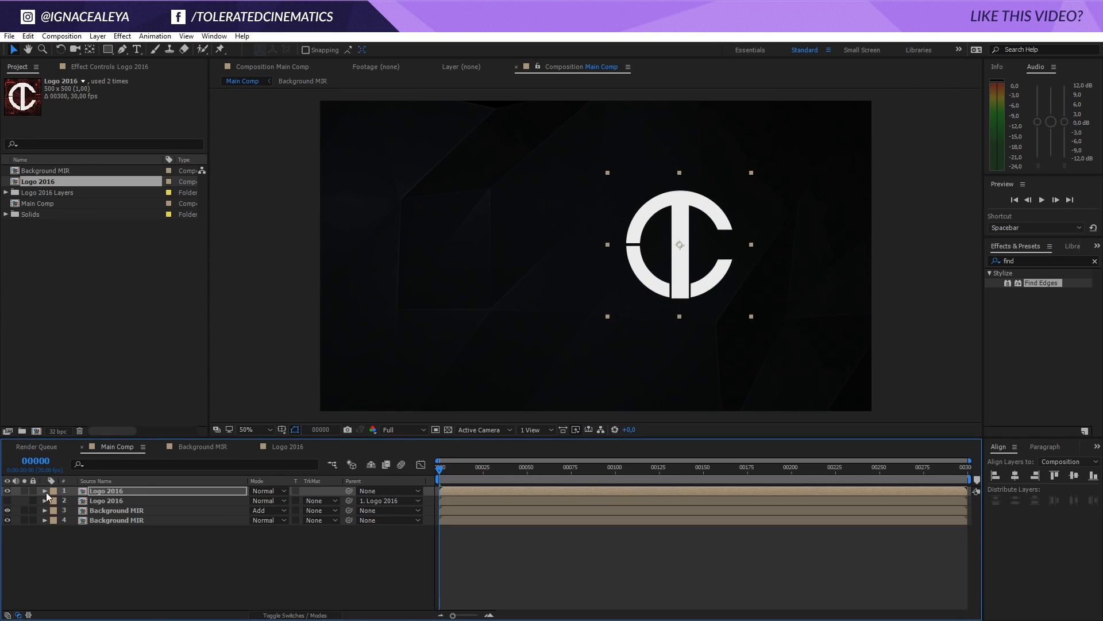
# Align the top Logo 2016 layer to the horizontal and vertical center of the composition
pyautogui.click(1004, 448)
pyautogui.click(1015, 474)
pyautogui.click(1074, 475)
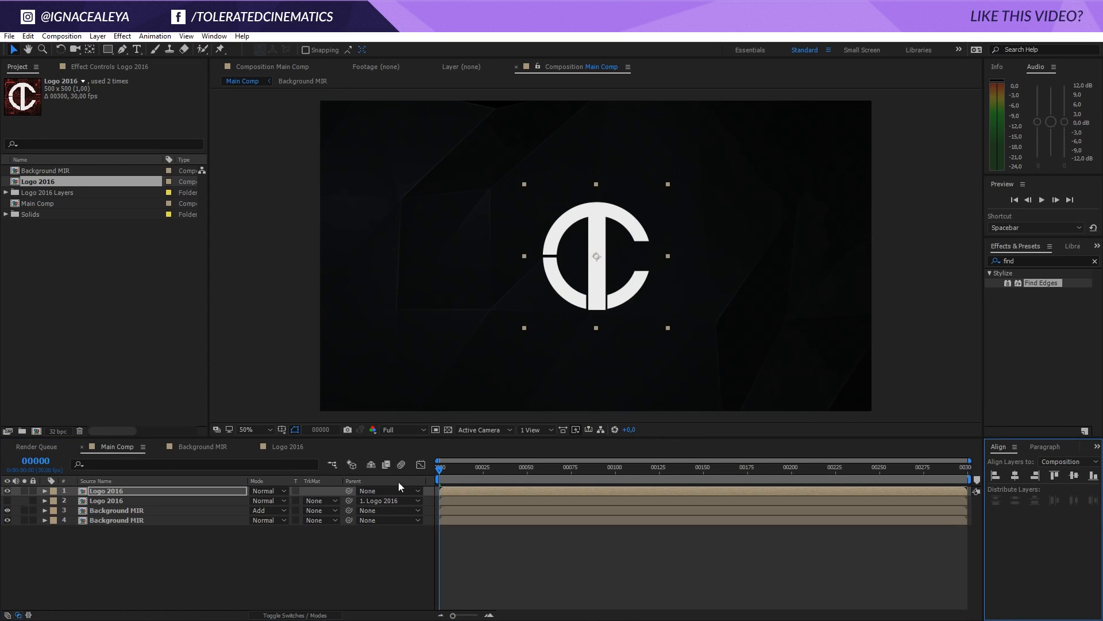
# Set the top Logo 2016 layer's Scale to 70%
pyautogui.click(242, 492)
pyautogui.press('s')
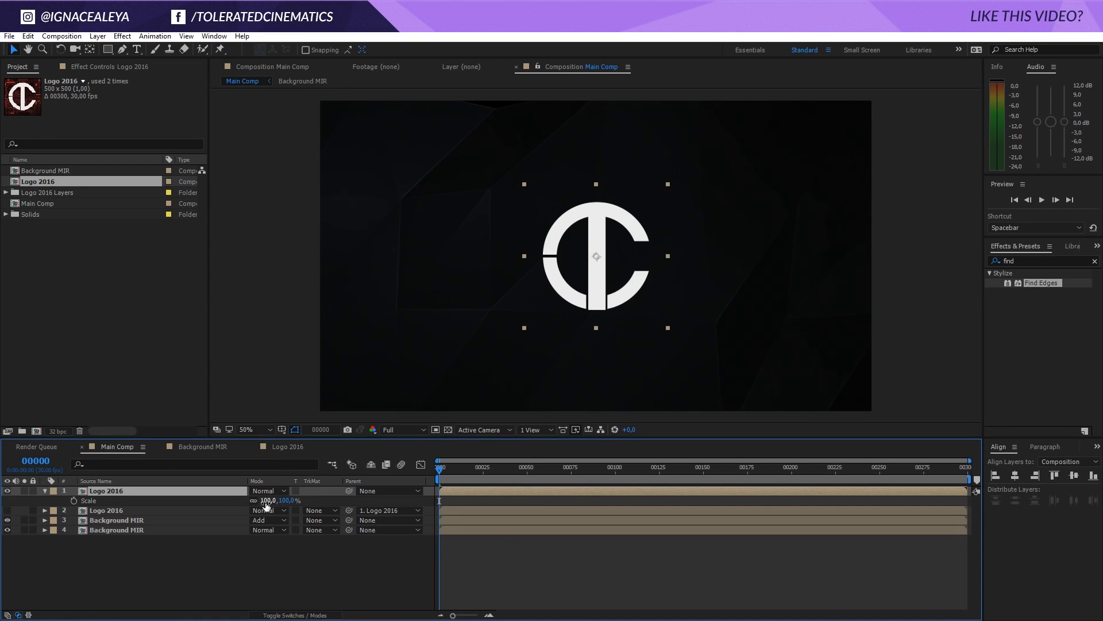
pyautogui.moveTo(266, 501); pyautogui.dragTo(247, 501)
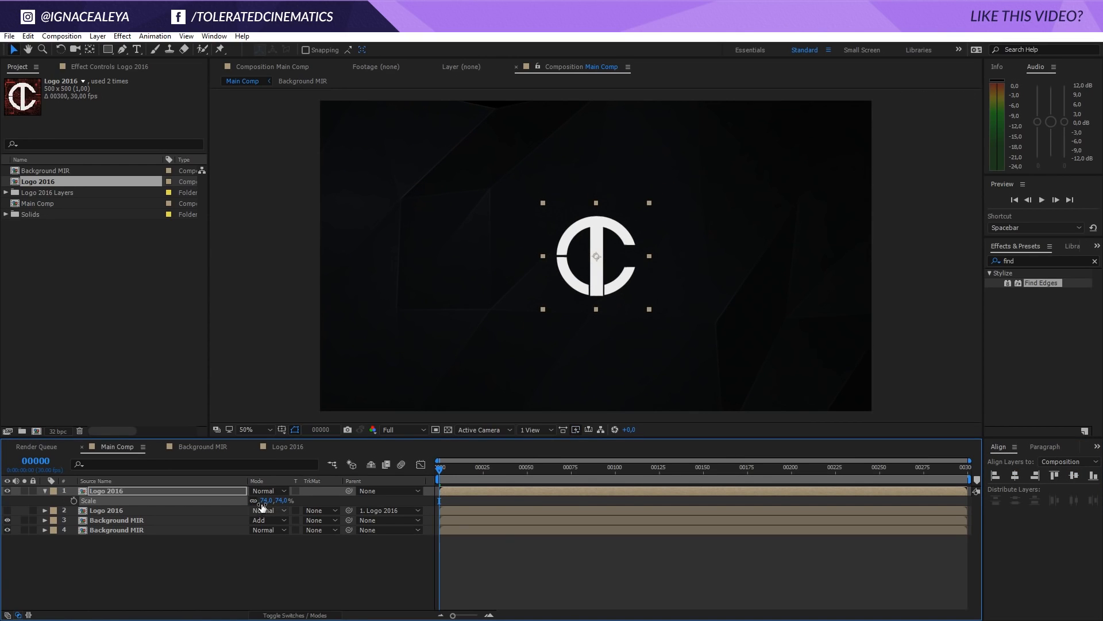
pyautogui.click(263, 501)
pyautogui.write('0')
pyautogui.press('Return')
pyautogui.click(263, 500)
pyautogui.write('70')
pyautogui.press('Return')
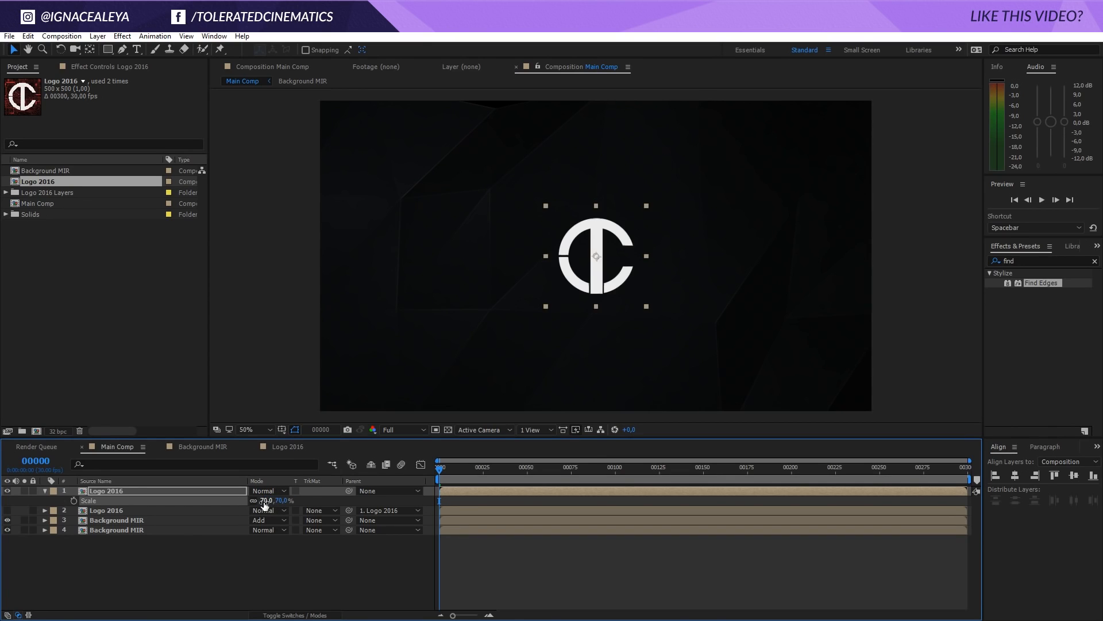
pyautogui.click(257, 544)
# Apply the Gradient Ramp effect to the top Logo 2016 layer
pyautogui.click(143, 492)
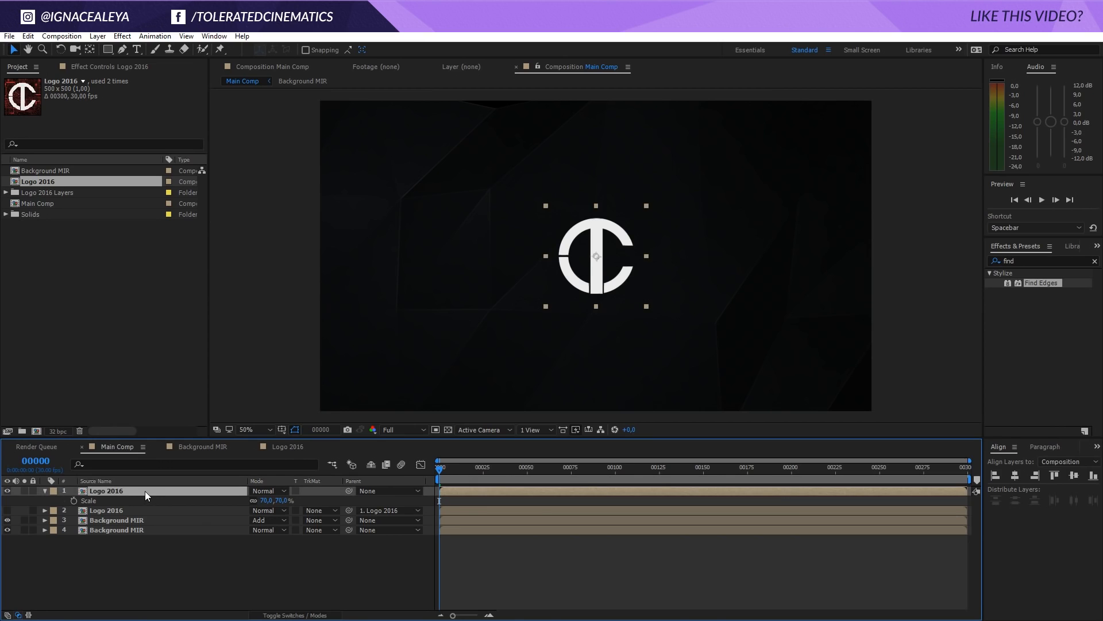
pyautogui.click(122, 35)
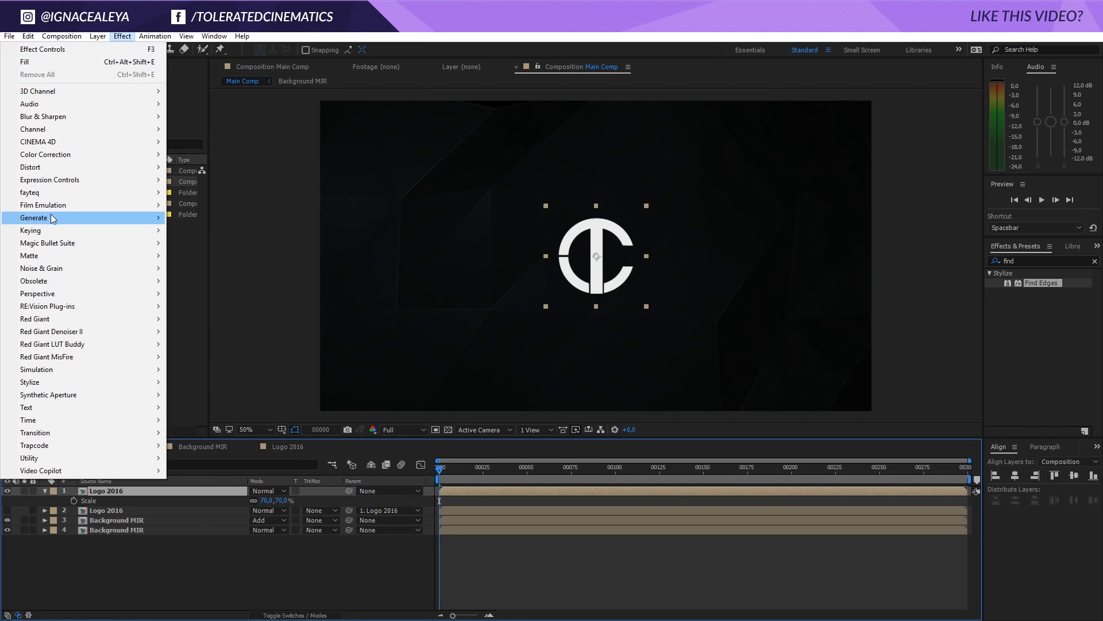
pyautogui.moveTo(86, 219)
pyautogui.click(221, 433)
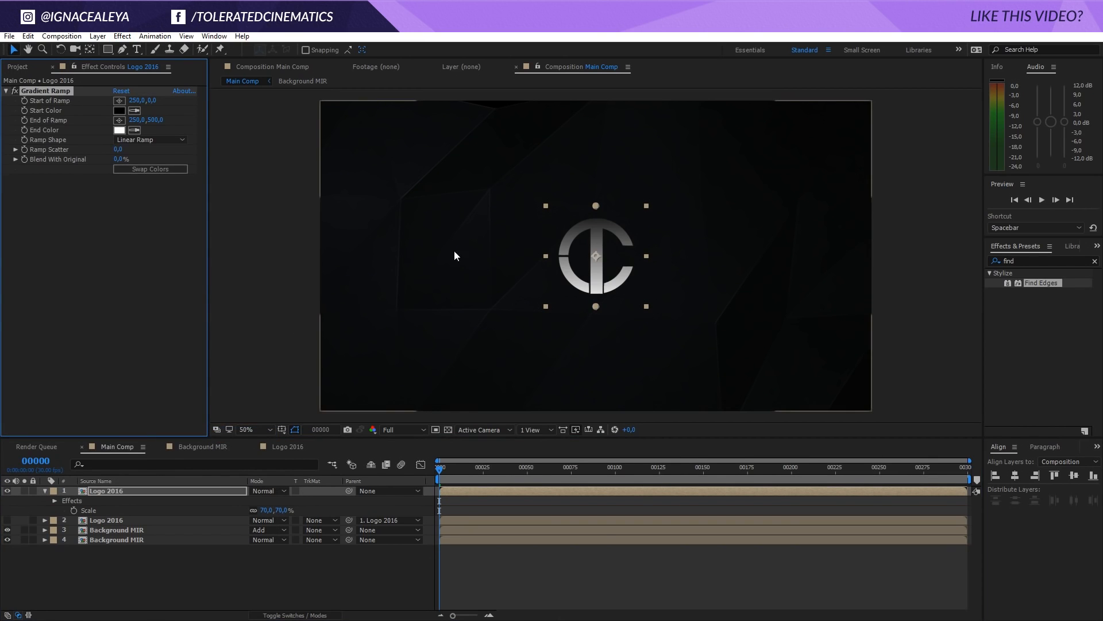
# Set the Gradient Ramp's Start Color to light gray D6D6D6 and its End Color to dark gray
pyautogui.click(118, 111)
pyautogui.click(287, 461)
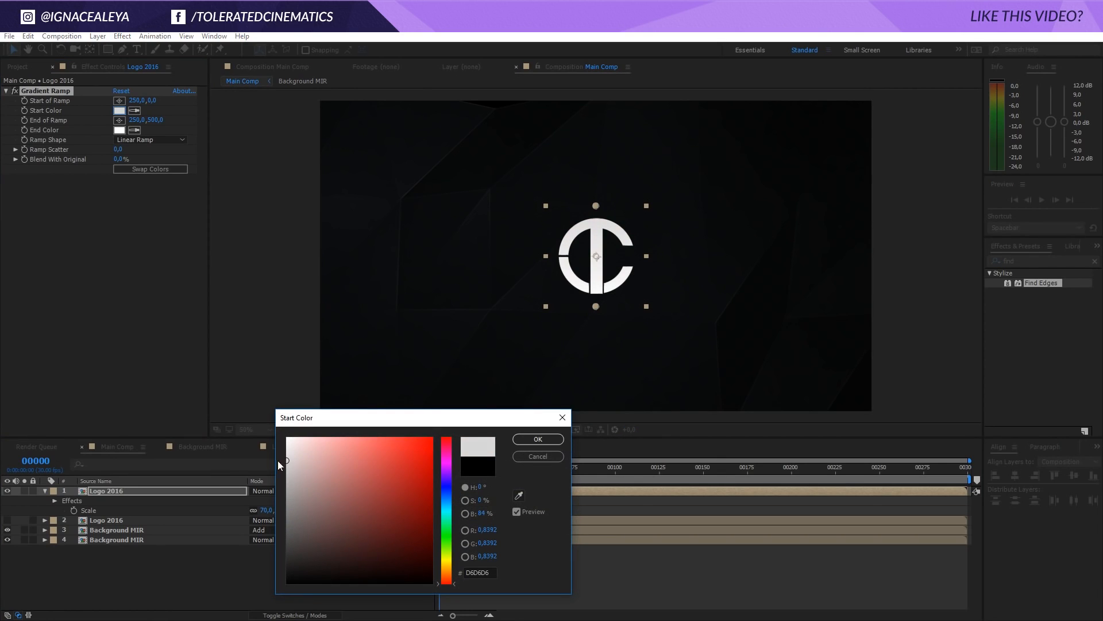
pyautogui.click(523, 439)
pyautogui.click(119, 130)
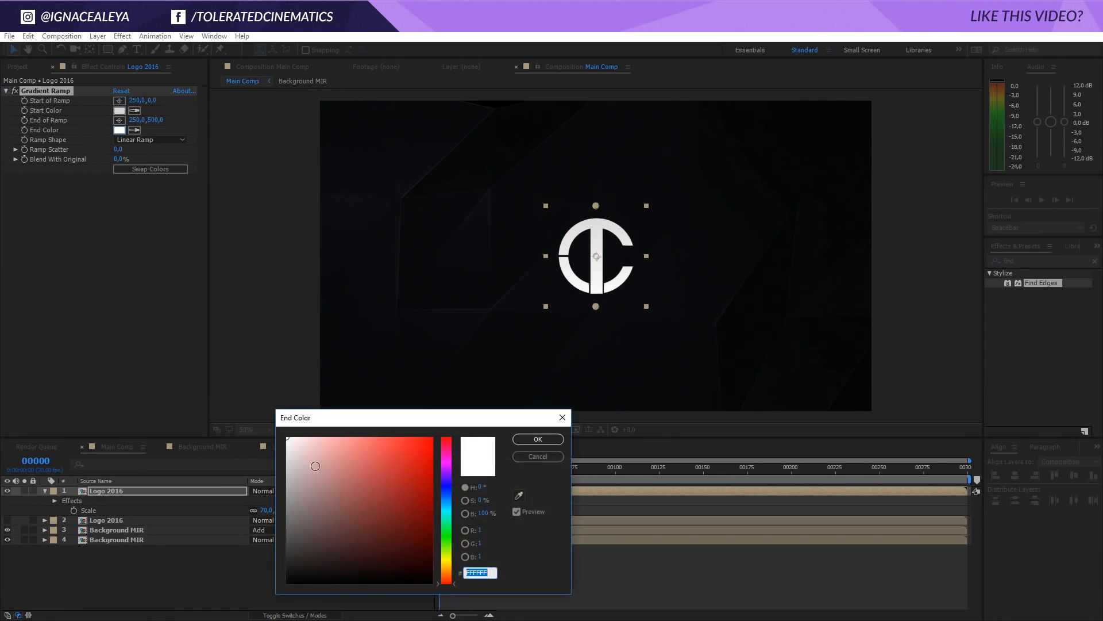
pyautogui.moveTo(310, 549); pyautogui.dragTo(217, 557)
pyautogui.click(538, 439)
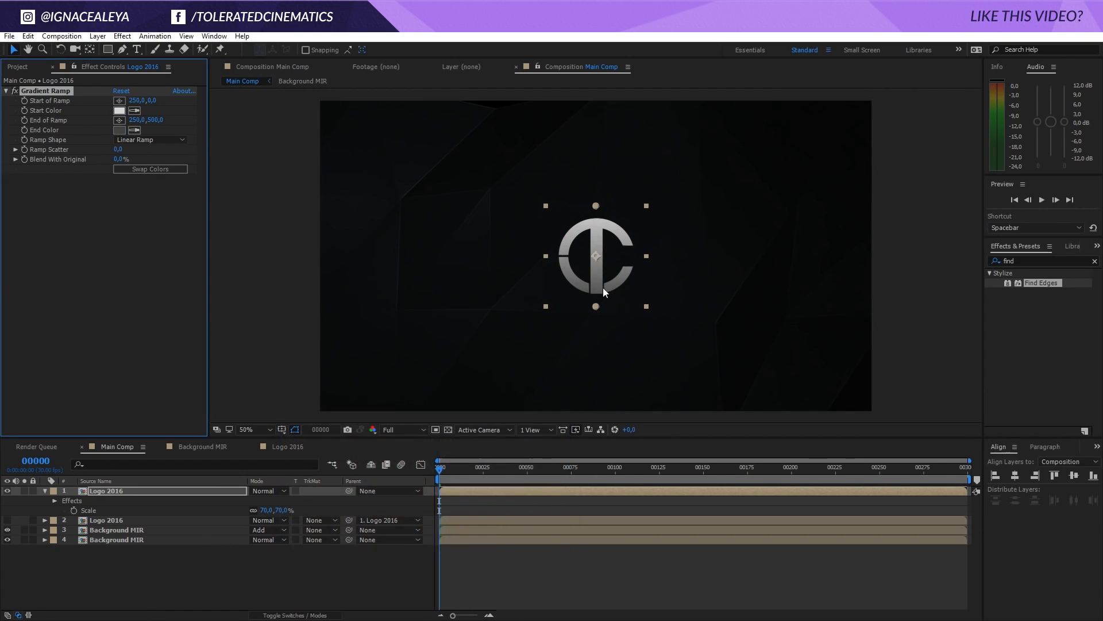
# Apply the Bevel Alpha effect to the top Logo 2016 layer
pyautogui.press('.')
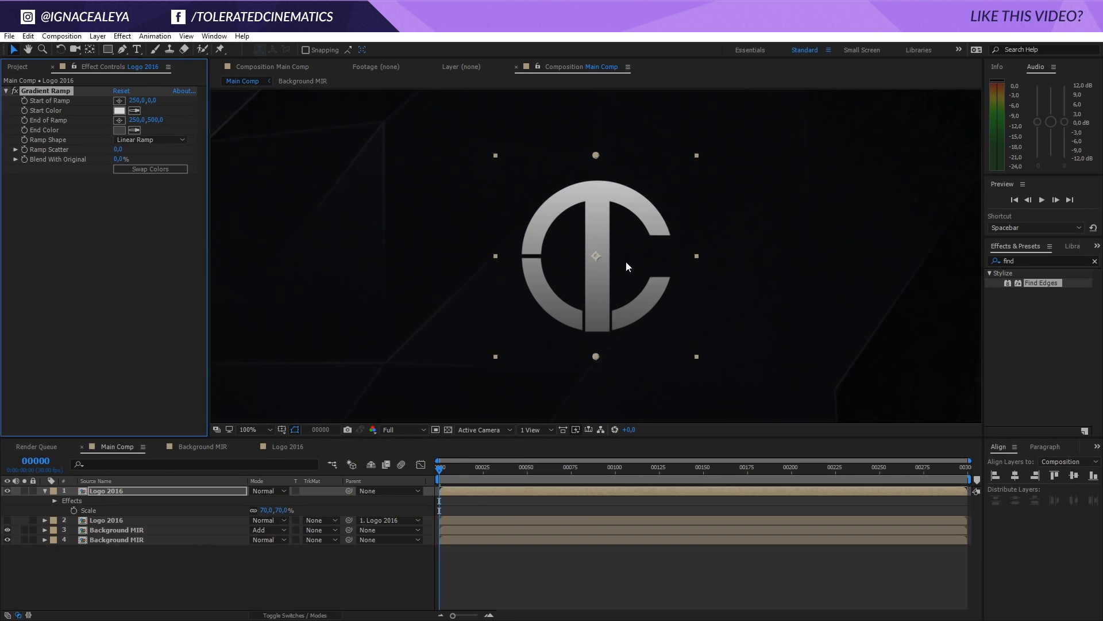
pyautogui.click(122, 36)
pyautogui.moveTo(77, 296)
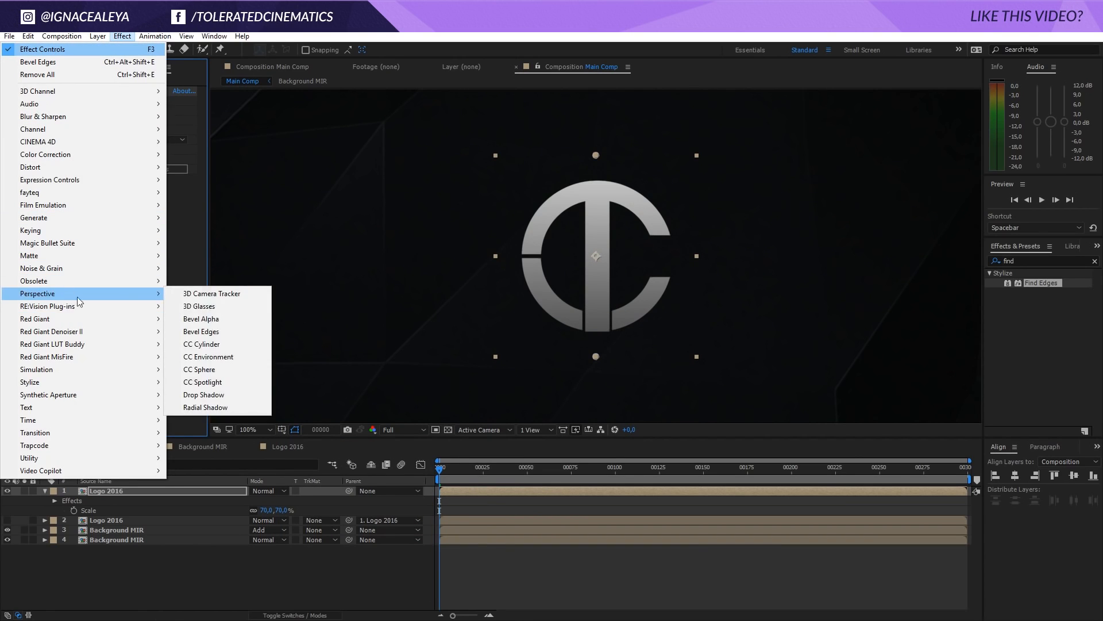
pyautogui.click(205, 319)
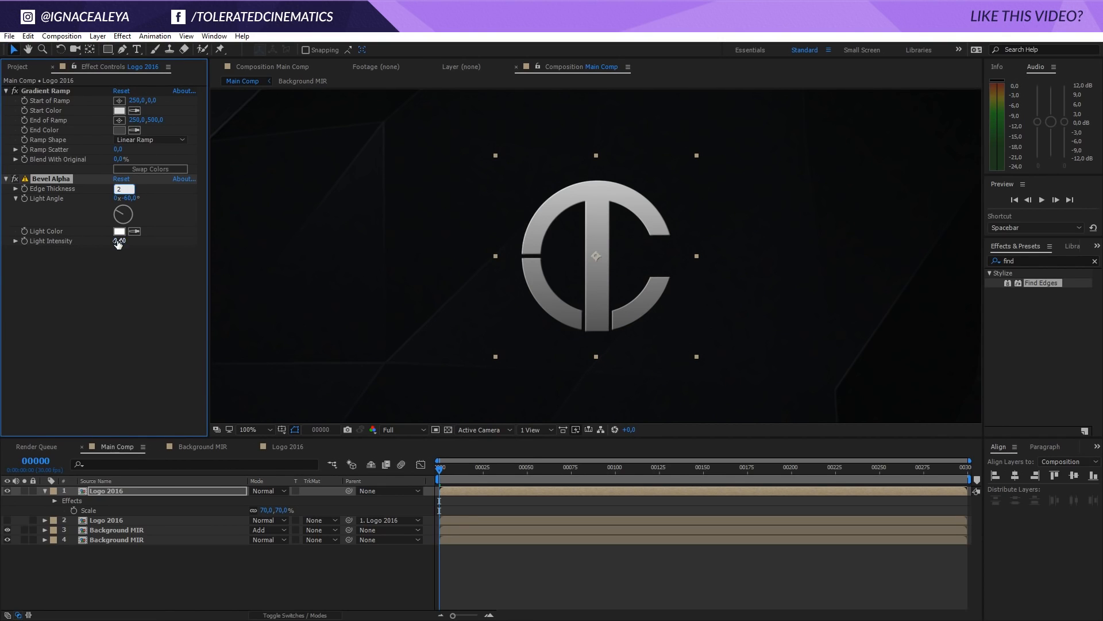
# Set Bevel Alpha's Light Intensity to 0.20 and its Light Color to pale blue A9D0E0
pyautogui.moveTo(116, 241)
pyautogui.mouseDown()
pyautogui.moveTo(116, 259)
pyautogui.moveTo(114, 248)
pyautogui.mouseUp()
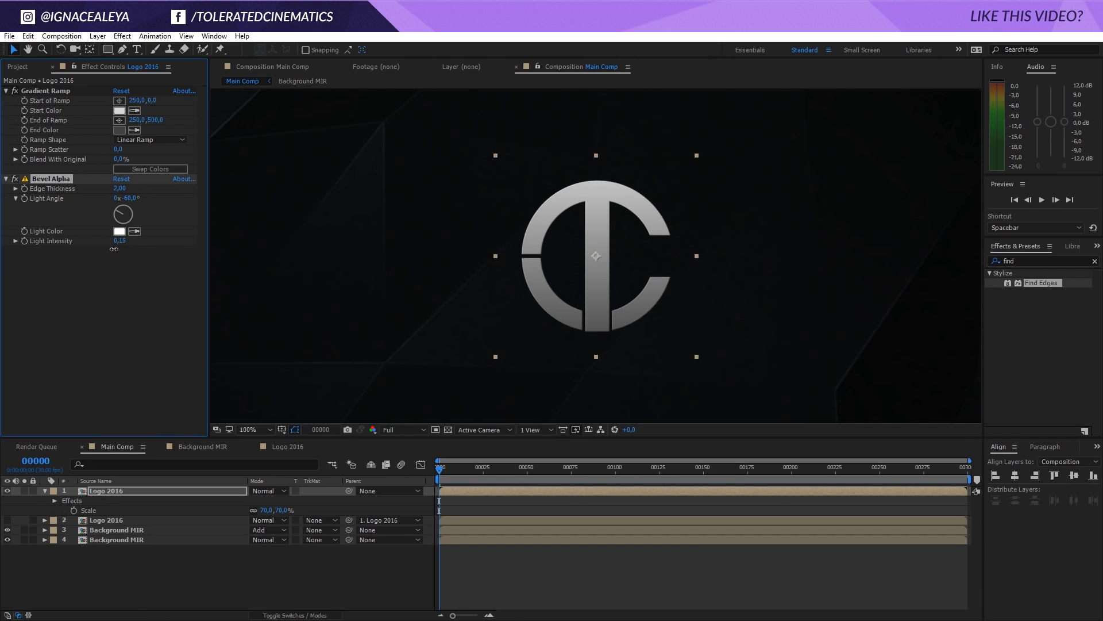
pyautogui.click(119, 233)
pyautogui.click(323, 454)
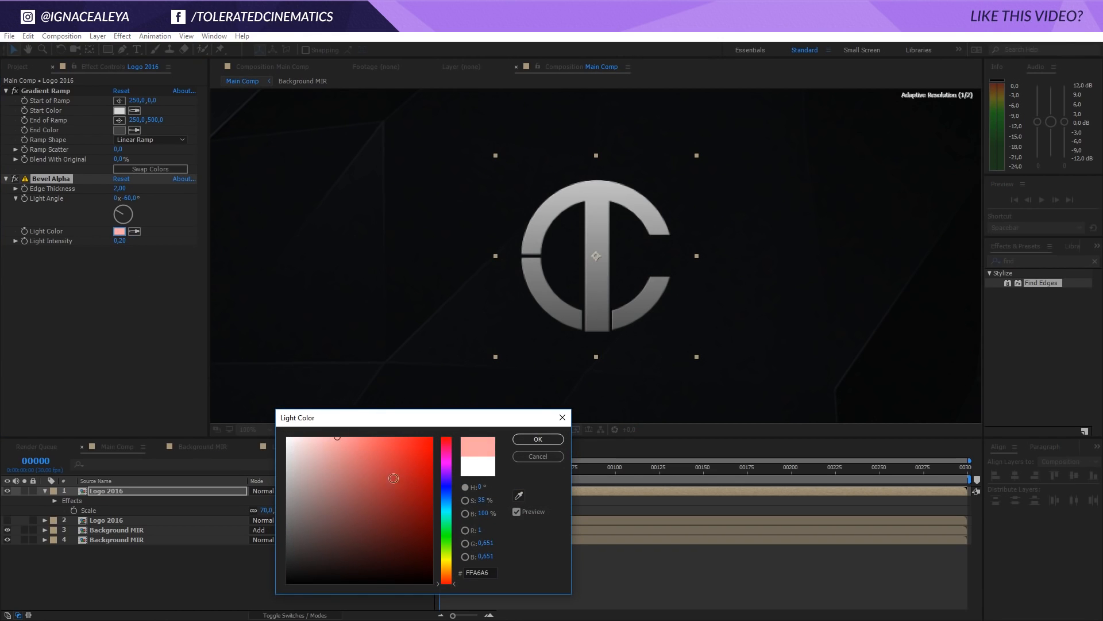
pyautogui.moveTo(449, 564); pyautogui.dragTo(451, 569)
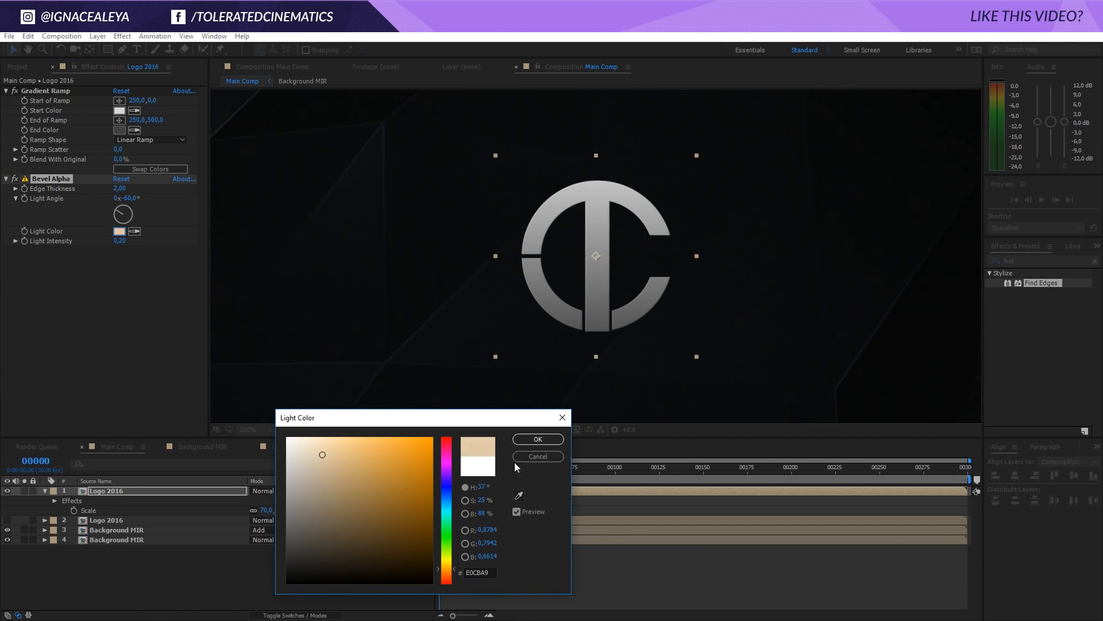
pyautogui.click(447, 504)
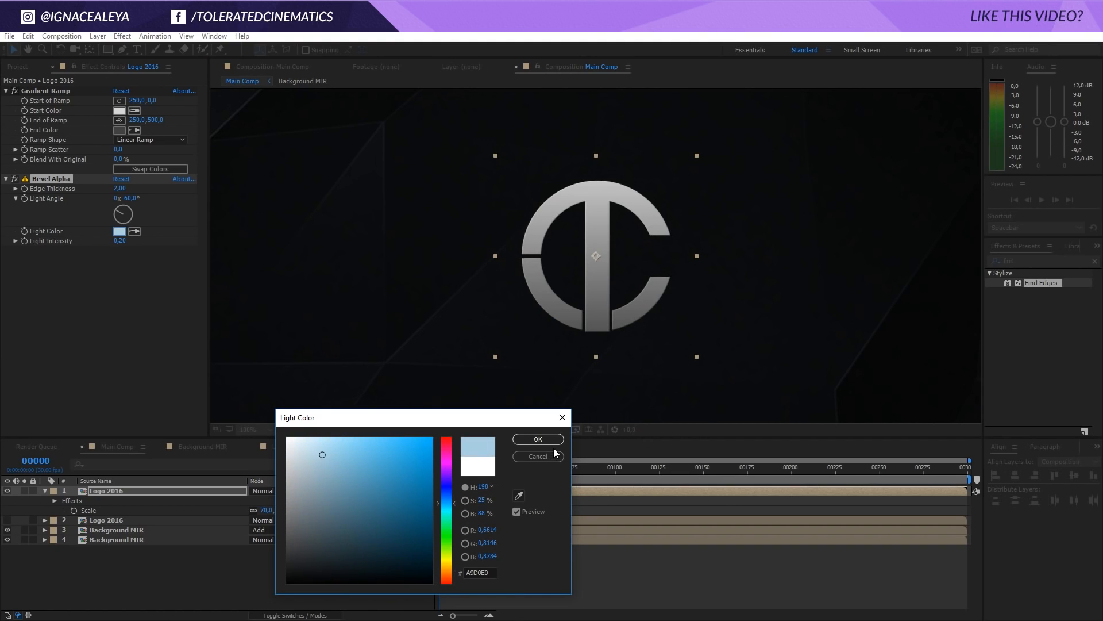
pyautogui.click(538, 439)
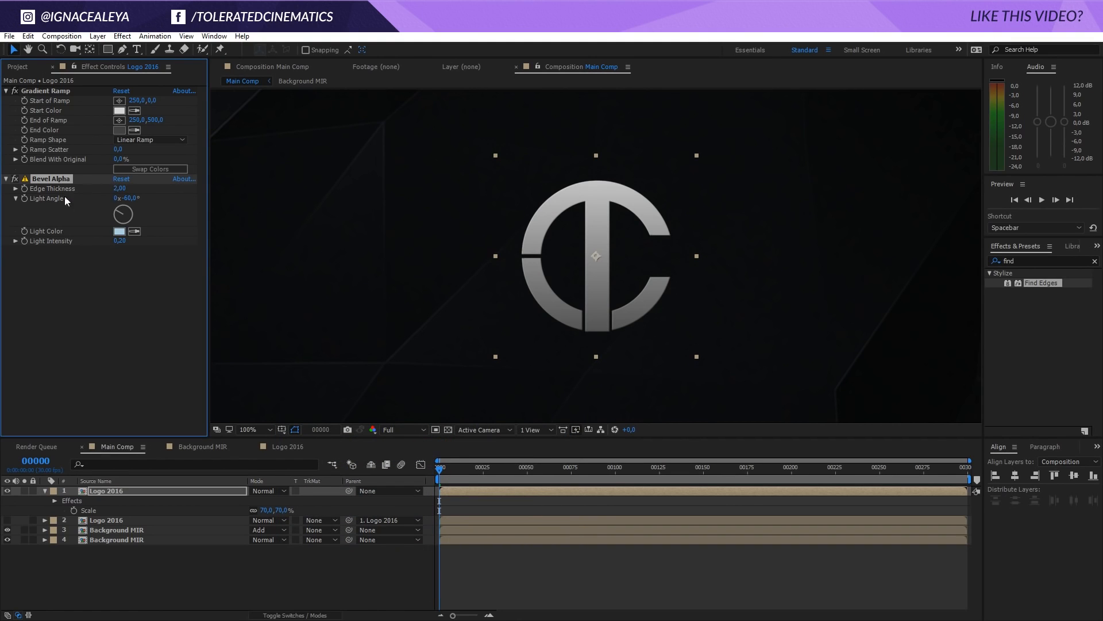
# Set Bevel Alpha's Edge Thickness to 4 and raise its Light Intensity to 0.51
pyautogui.click(120, 188)
pyautogui.write('4')
pyautogui.press('Return')
pyautogui.scroll(2, 489, 302)
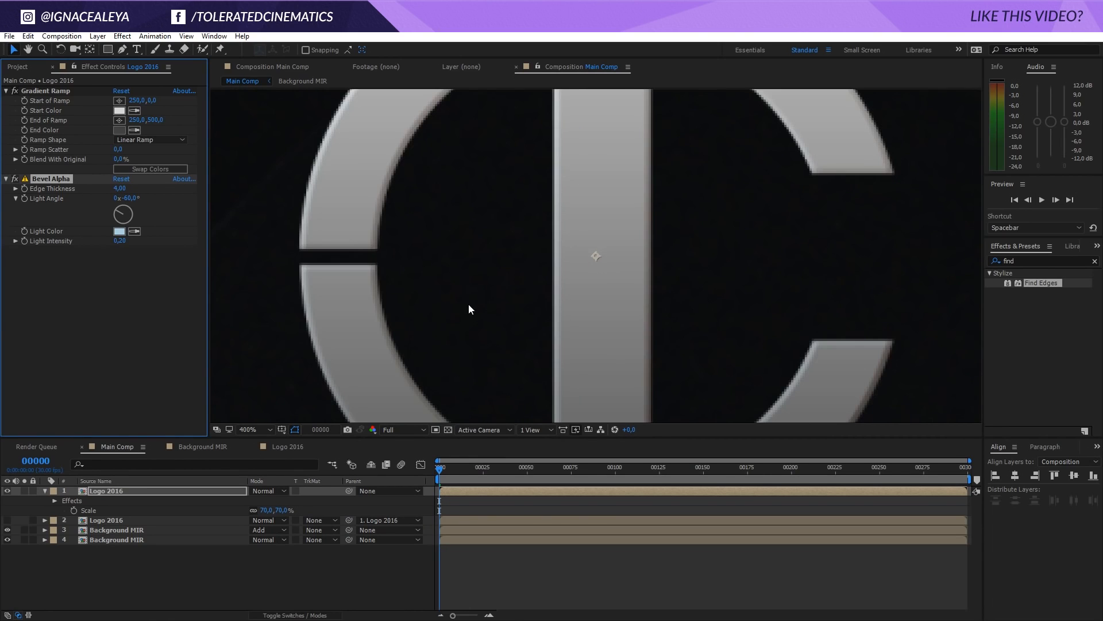
pyautogui.scroll(-1, 468, 305)
pyautogui.moveTo(119, 240); pyautogui.dragTo(143, 243)
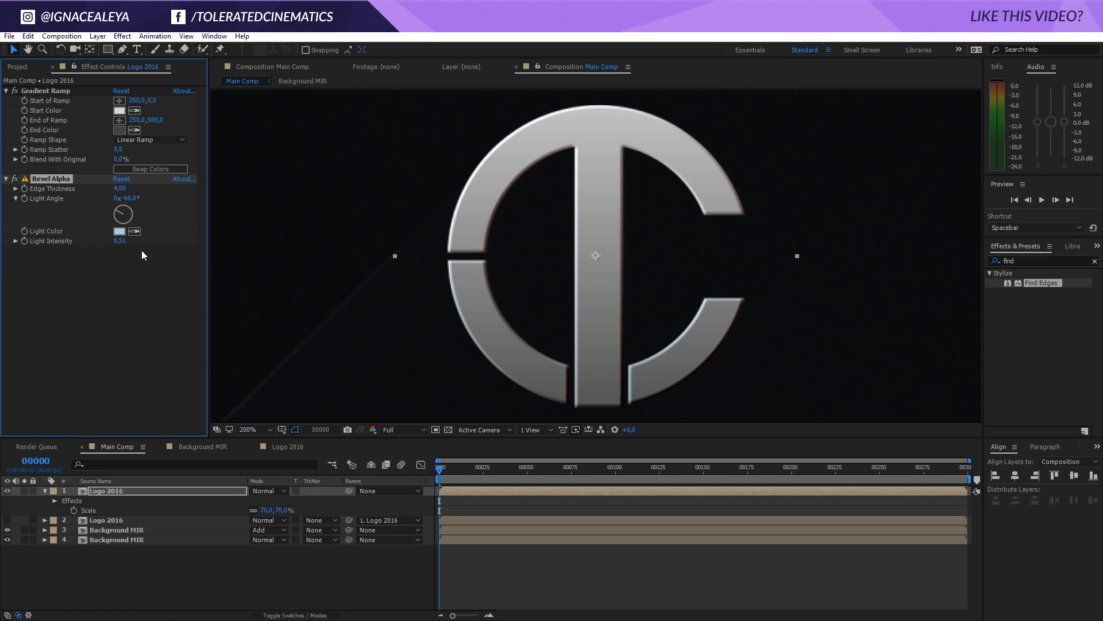
pyautogui.scroll(1, 413, 287)
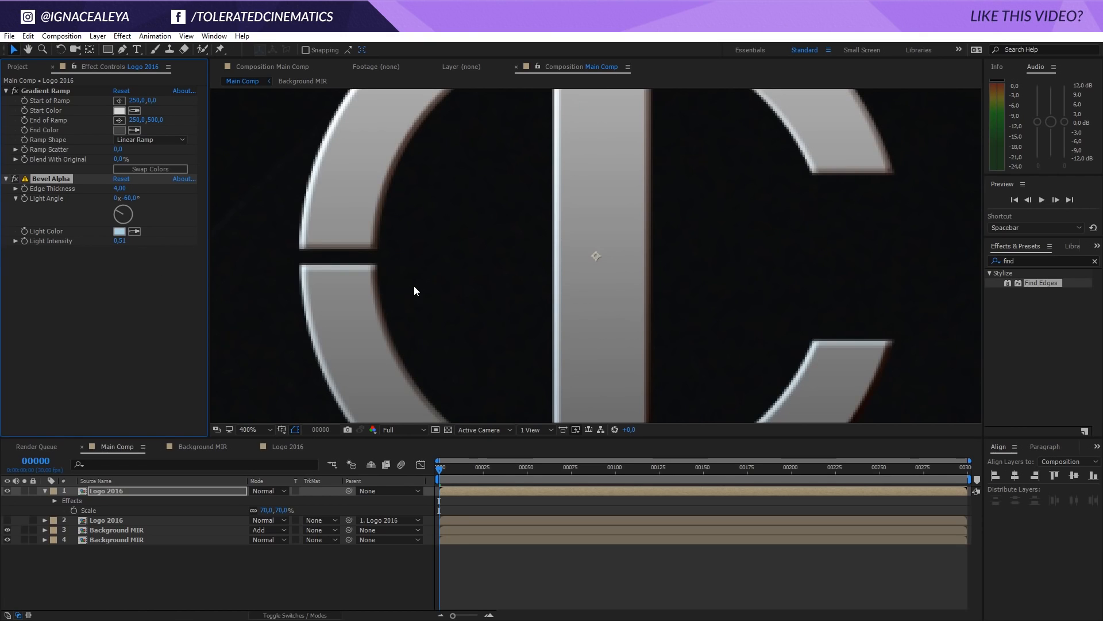
pyautogui.scroll(-1, 413, 287)
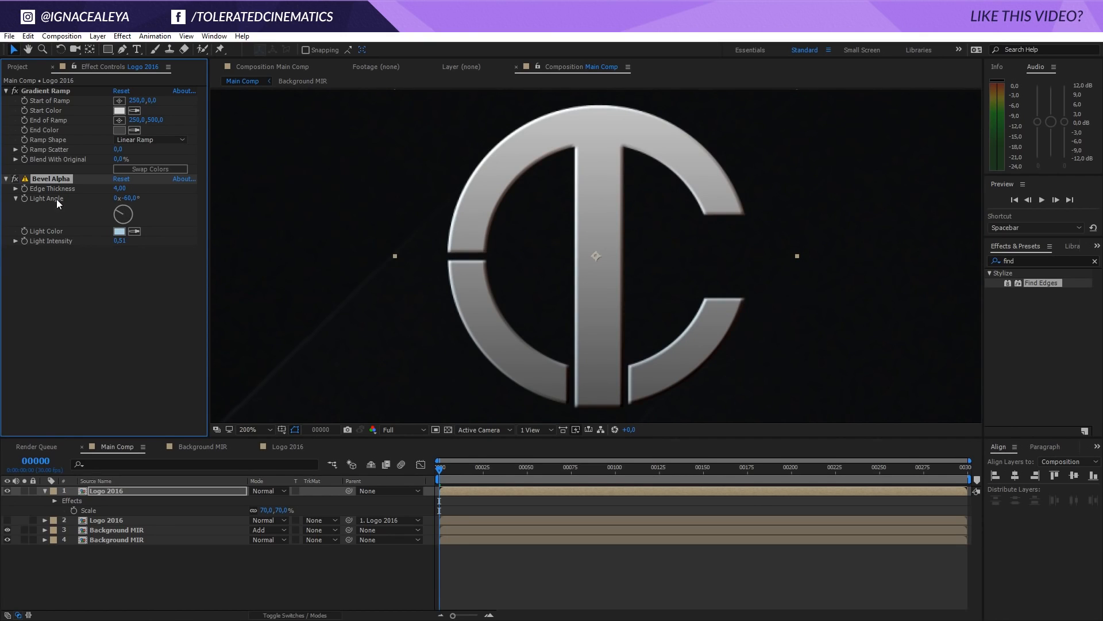
pyautogui.scroll(-2, 542, 233)
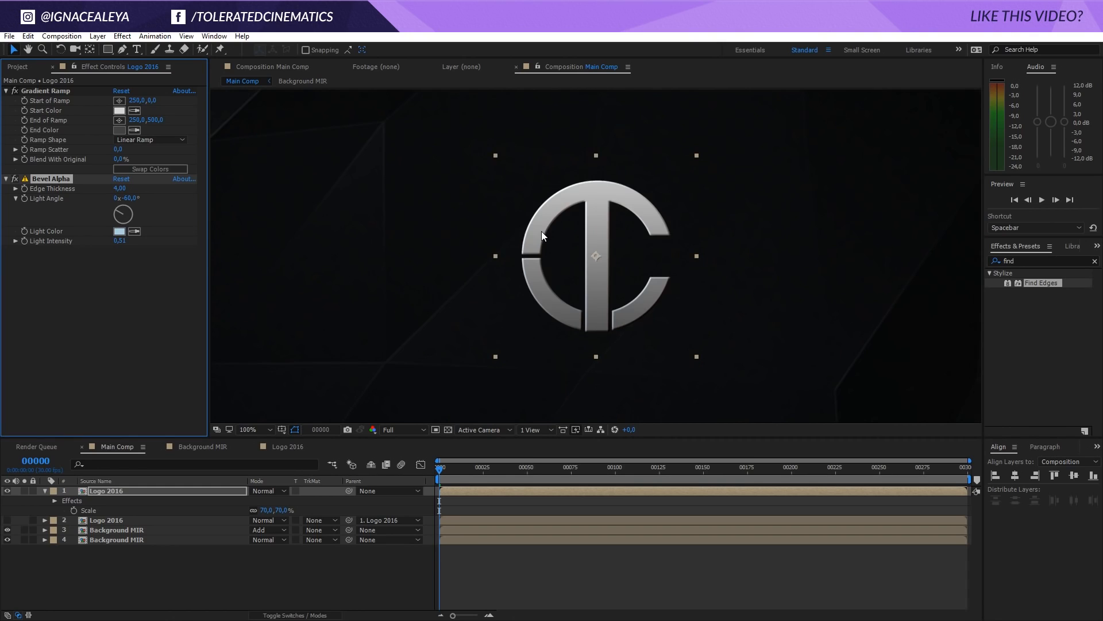
pyautogui.moveTo(564, 256); pyautogui.dragTo(559, 239)
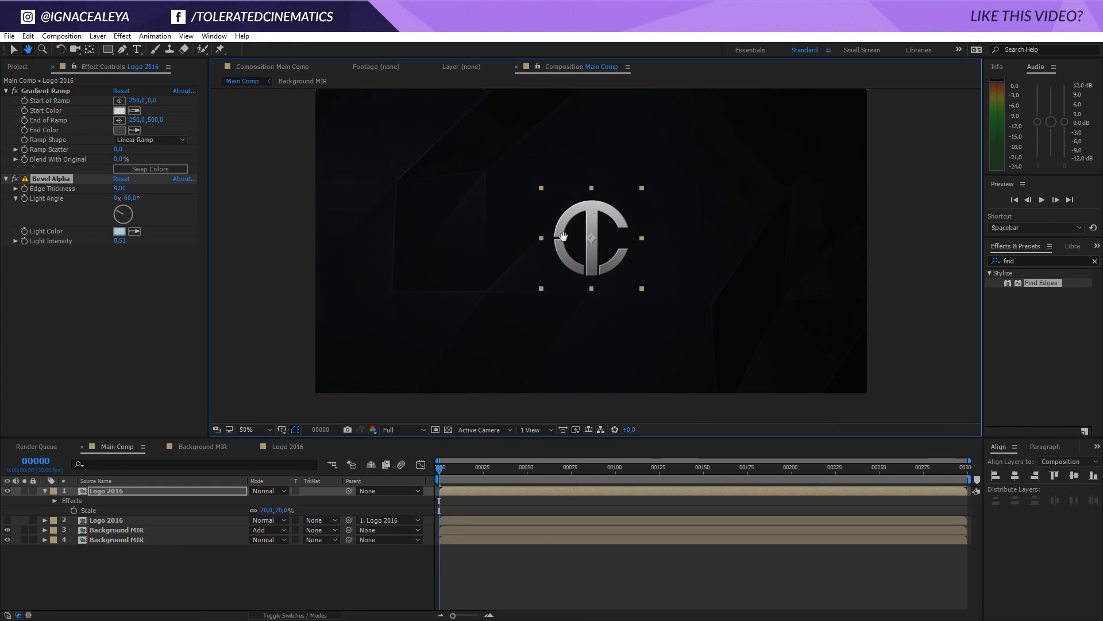
# Set the Gradient Ramp's Start Color to blue-gray B9C8D4 and its End Color to dark blue-gray 3F4146
pyautogui.click(118, 110)
pyautogui.moveTo(299, 460); pyautogui.dragTo(306, 463)
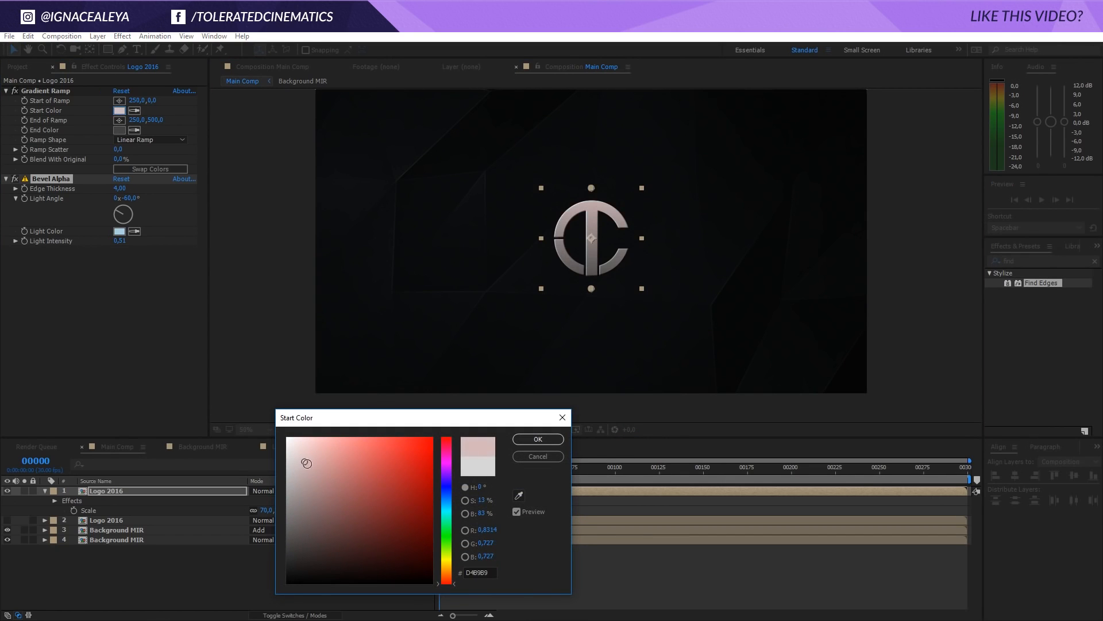
pyautogui.moveTo(457, 559); pyautogui.dragTo(446, 498)
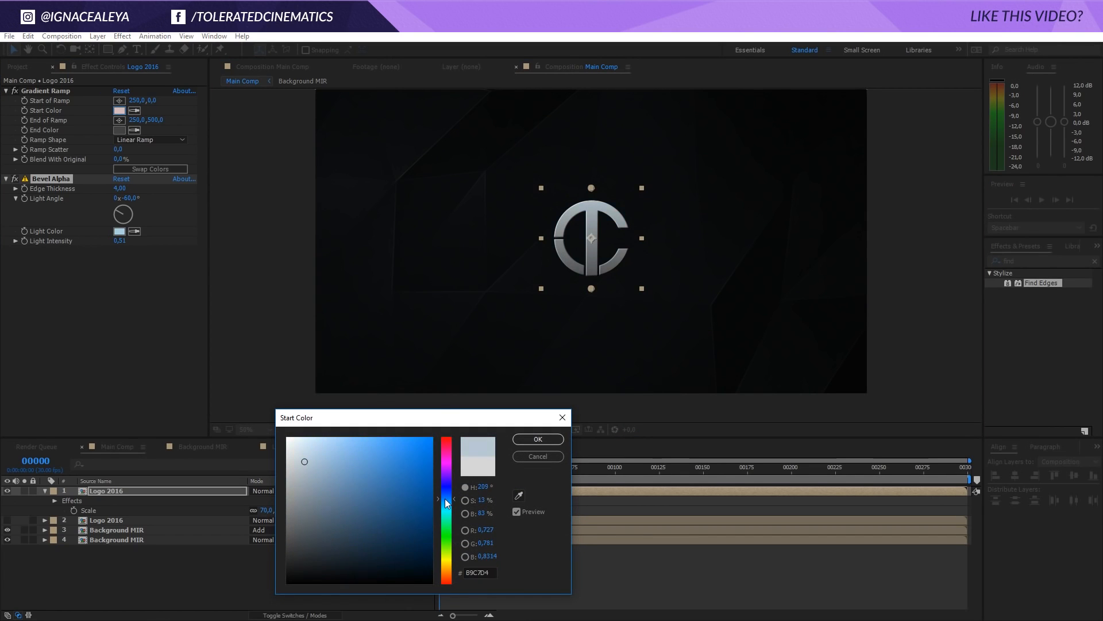
pyautogui.click(541, 440)
pyautogui.click(119, 130)
pyautogui.click(304, 545)
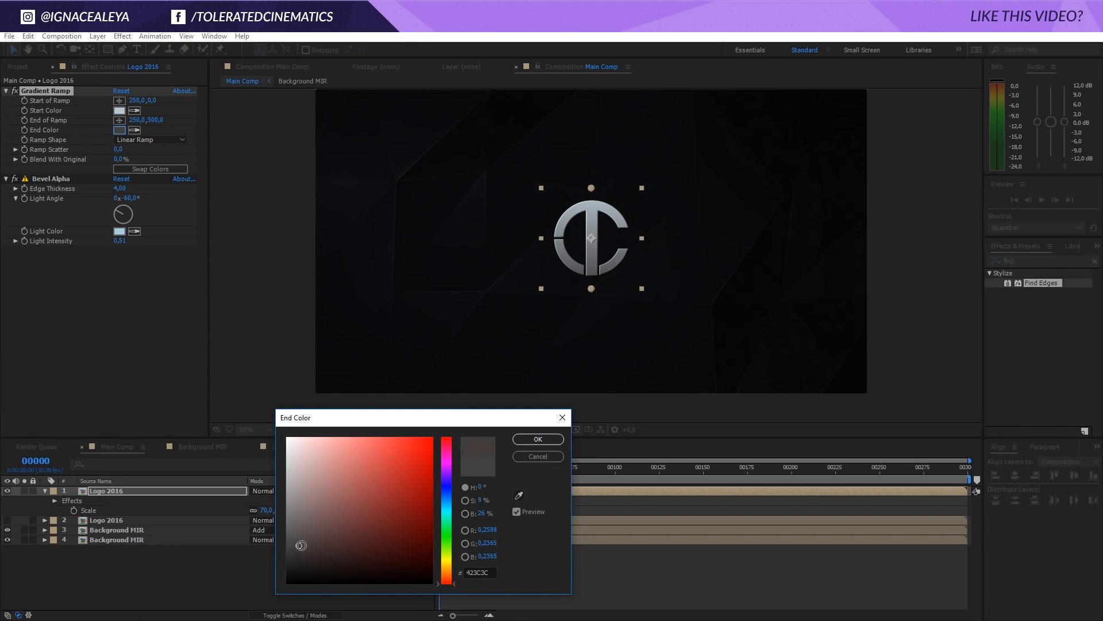
pyautogui.moveTo(446, 582); pyautogui.dragTo(448, 493)
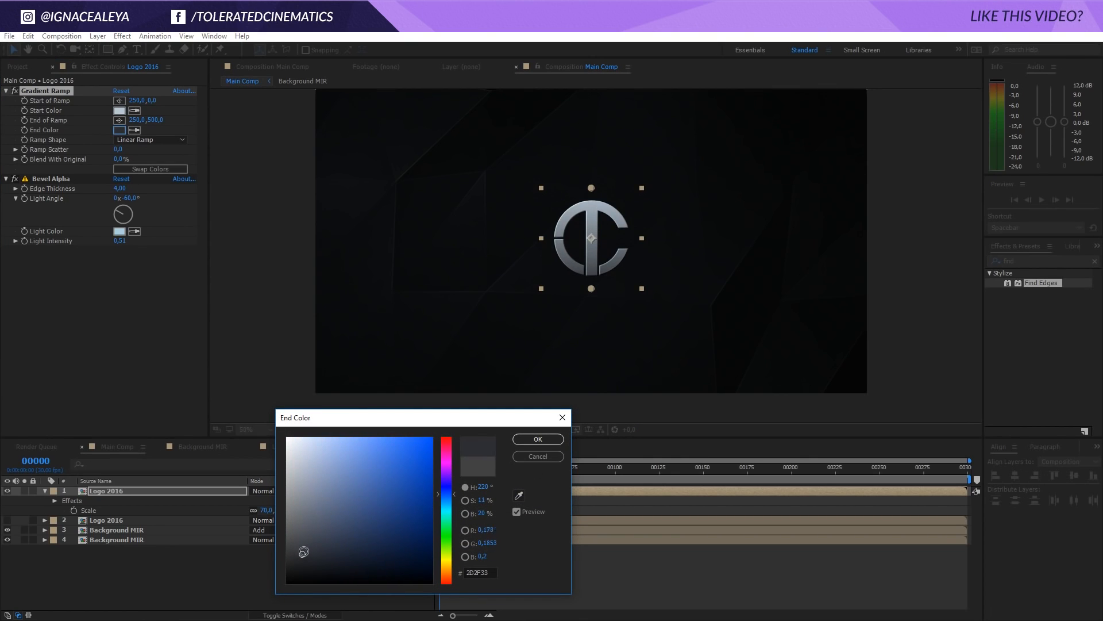
pyautogui.moveTo(304, 551); pyautogui.dragTo(300, 543)
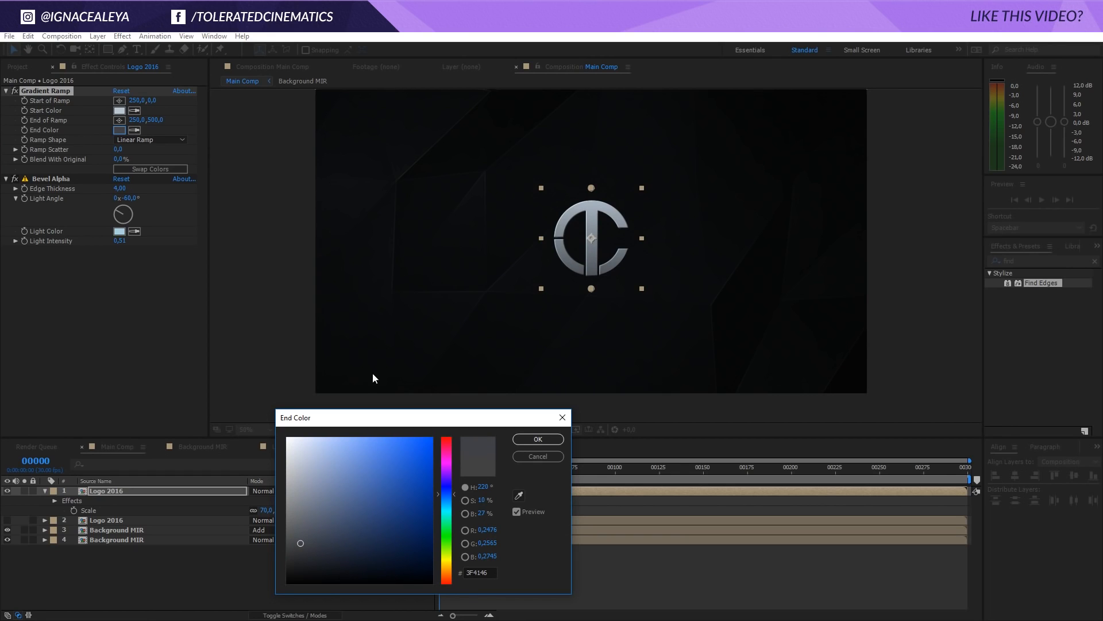
pyautogui.click(538, 439)
# Lighten the Gradient Ramp's Start Color to pale lavender gray D3D4E1
pyautogui.click(119, 110)
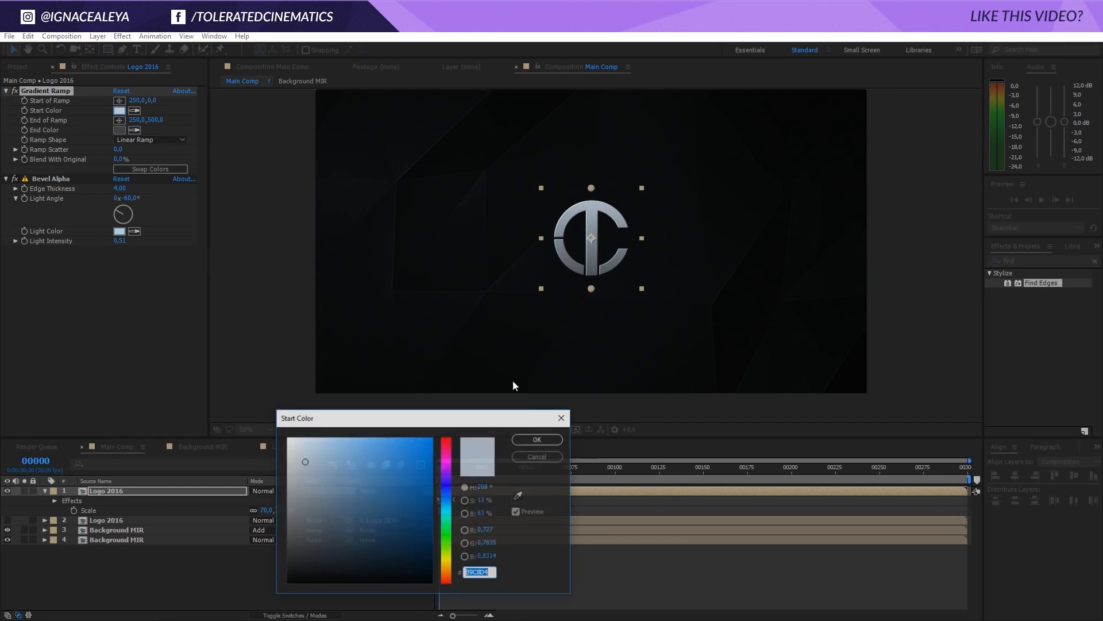
pyautogui.moveTo(451, 496); pyautogui.dragTo(450, 493)
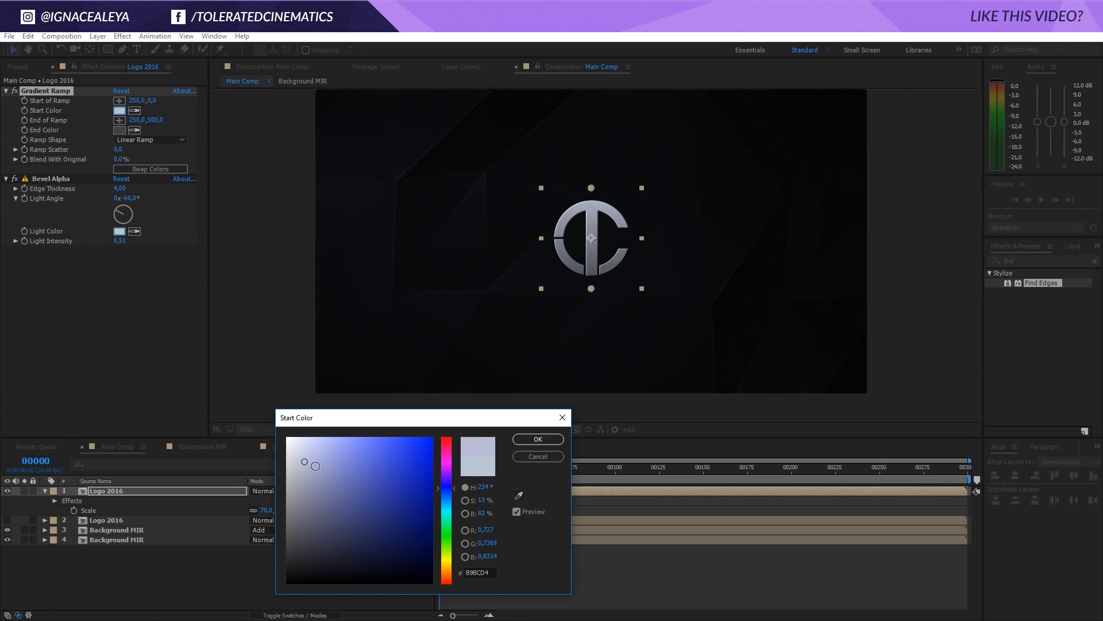
pyautogui.moveTo(305, 461); pyautogui.dragTo(295, 454)
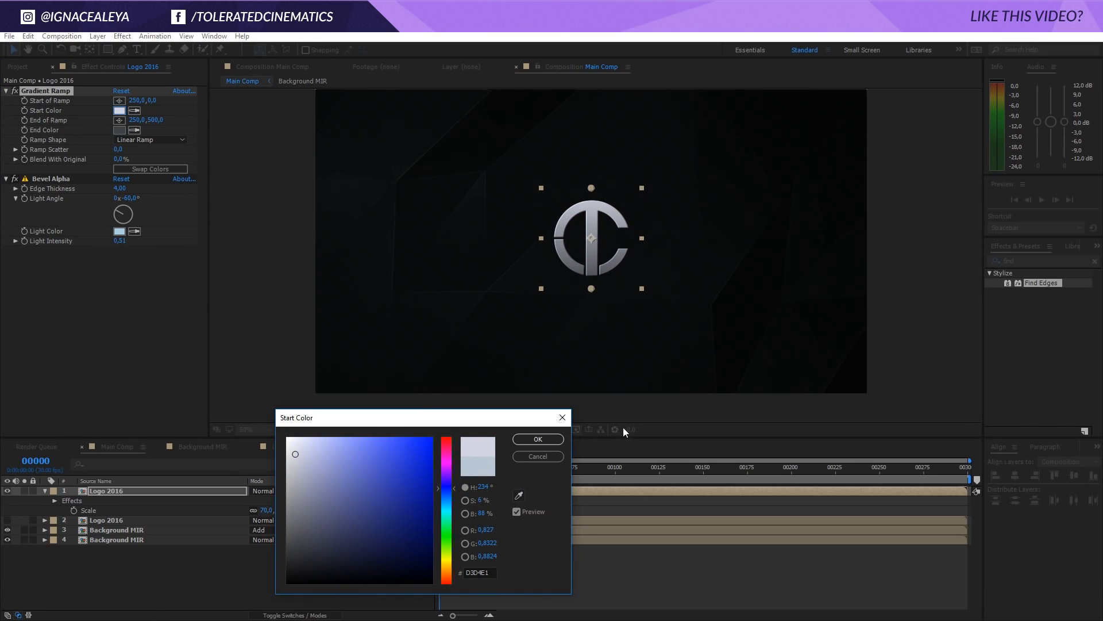
pyautogui.click(537, 439)
pyautogui.scroll(2, 540, 279)
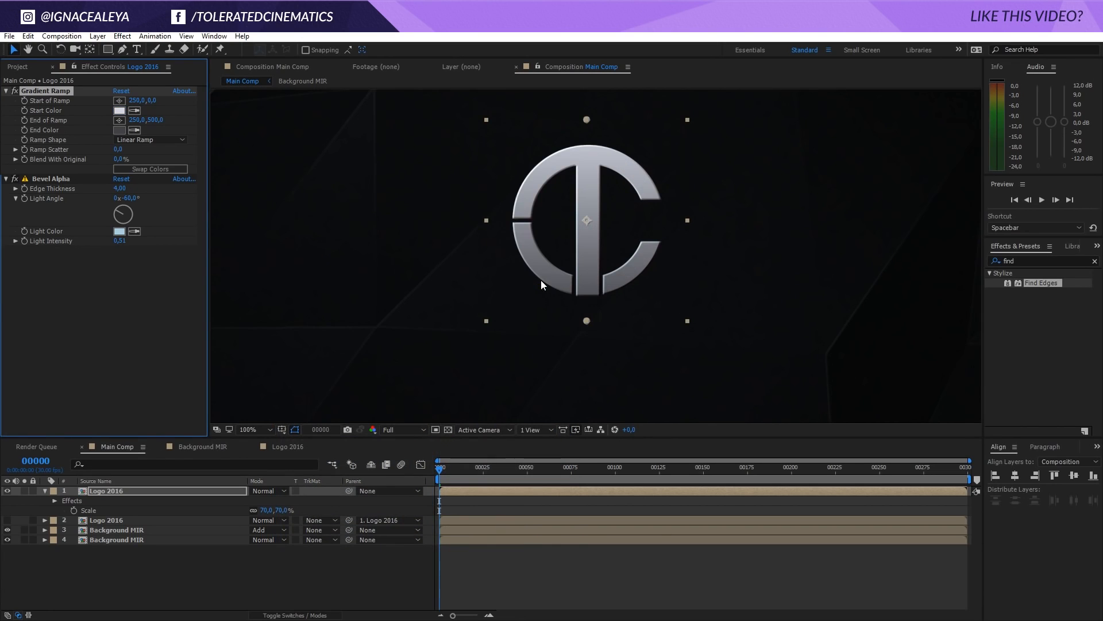
pyautogui.scroll(-2, 546, 278)
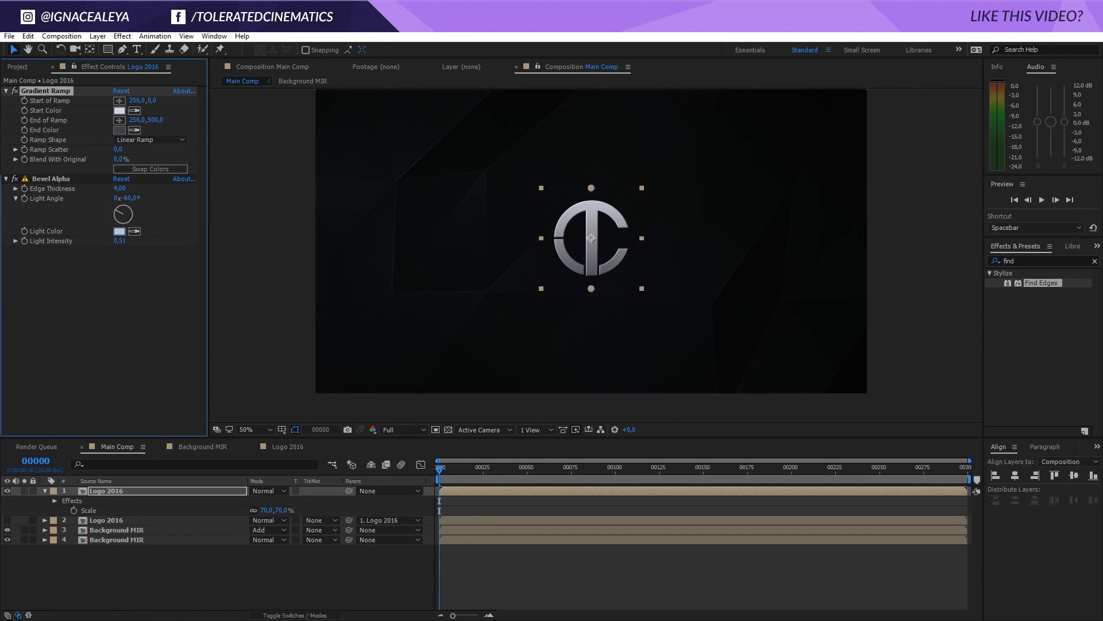
# Find the CC Light Sweep effect and apply it to the top Logo 2016 layer
pyautogui.doubleClick(1025, 260)
pyautogui.write('lig')
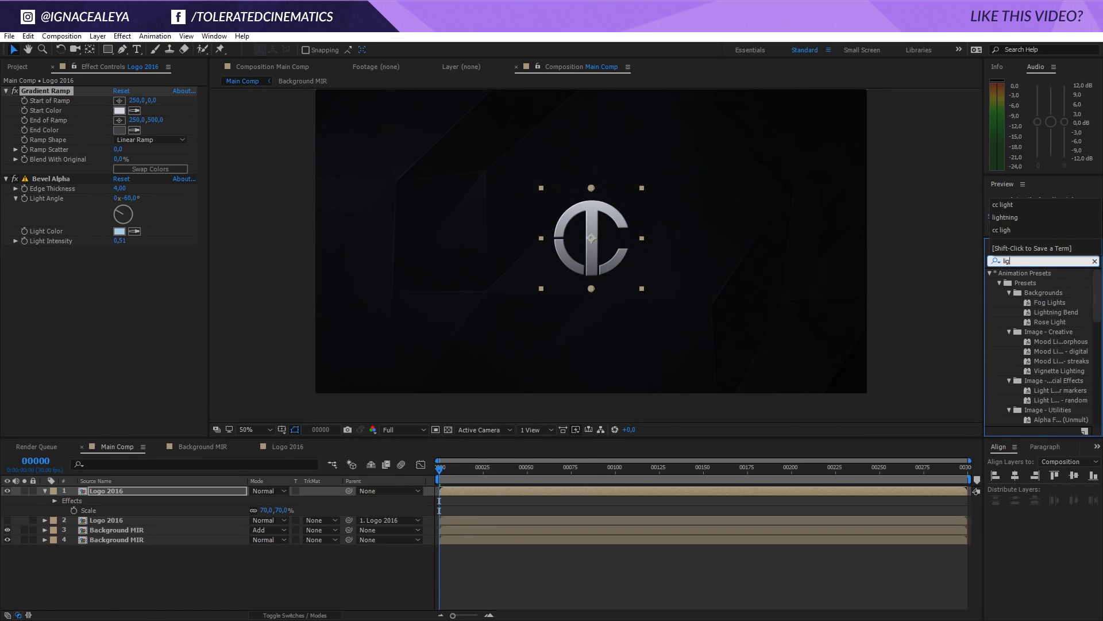
pyautogui.write('ht s')
pyautogui.moveTo(1046, 283); pyautogui.dragTo(328, 343)
pyautogui.press('.')
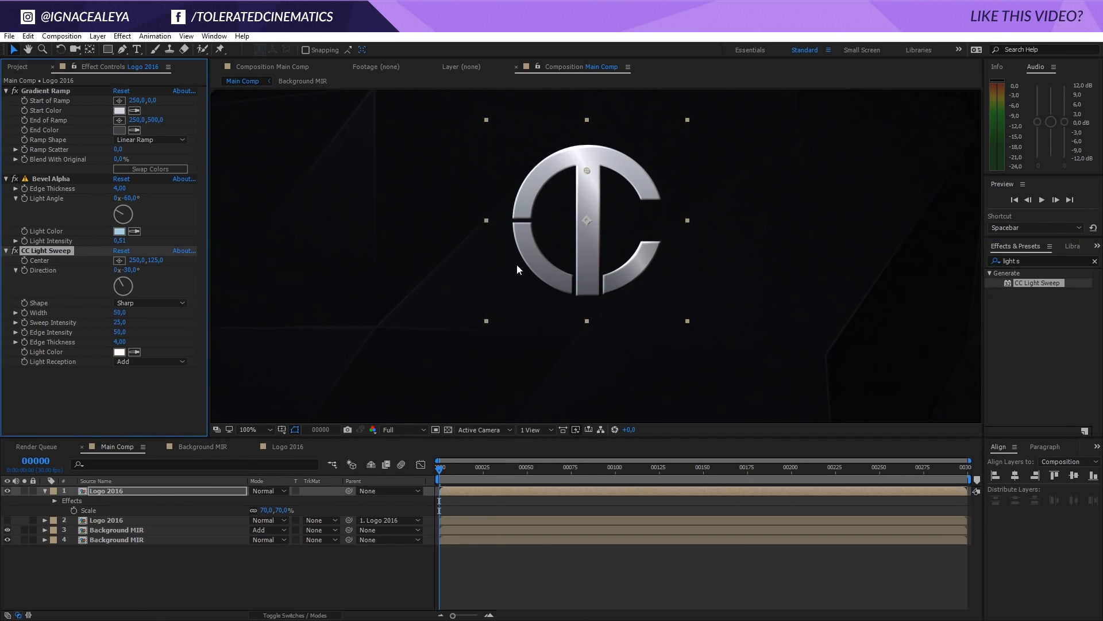
pyautogui.moveTo(591, 217); pyautogui.dragTo(615, 281)
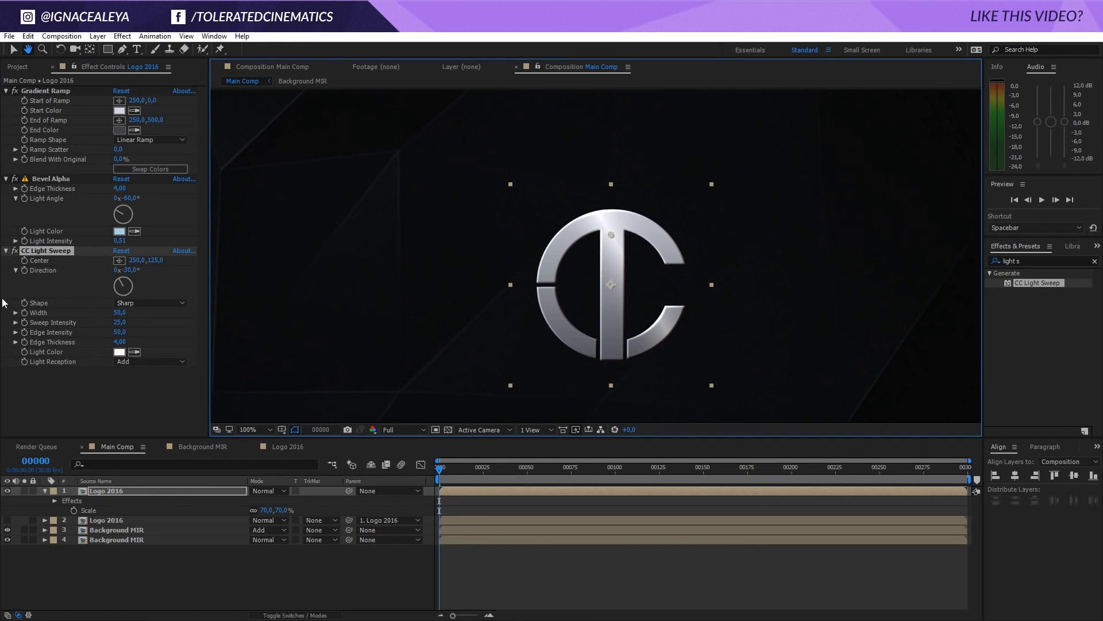
# Set the CC Light Sweep's Light Color to light orange E7BE99
pyautogui.click(118, 353)
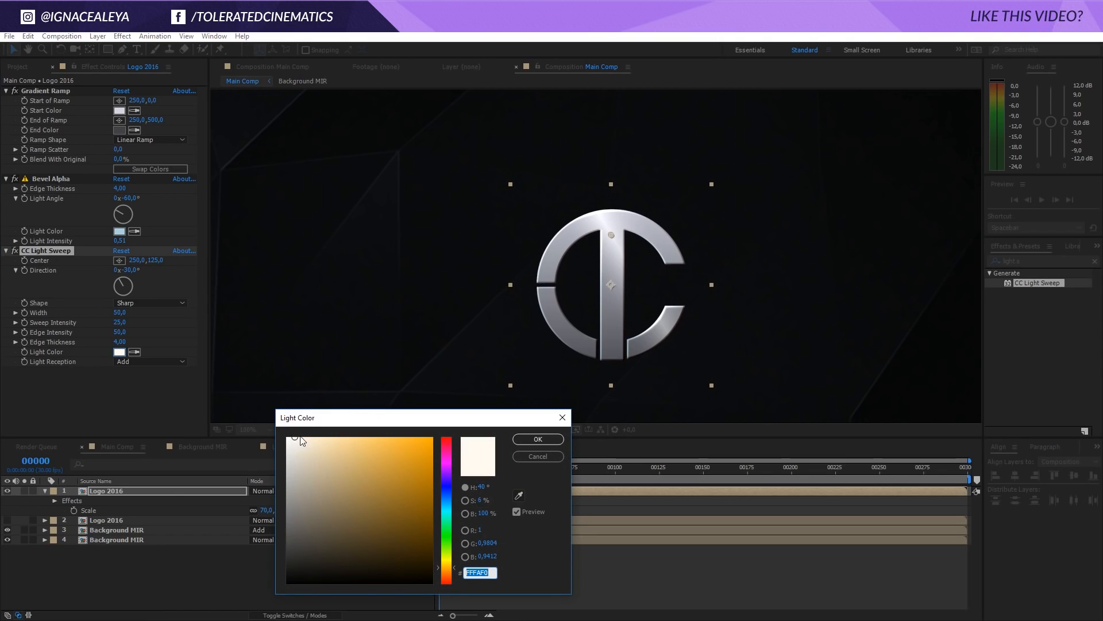
pyautogui.click(311, 436)
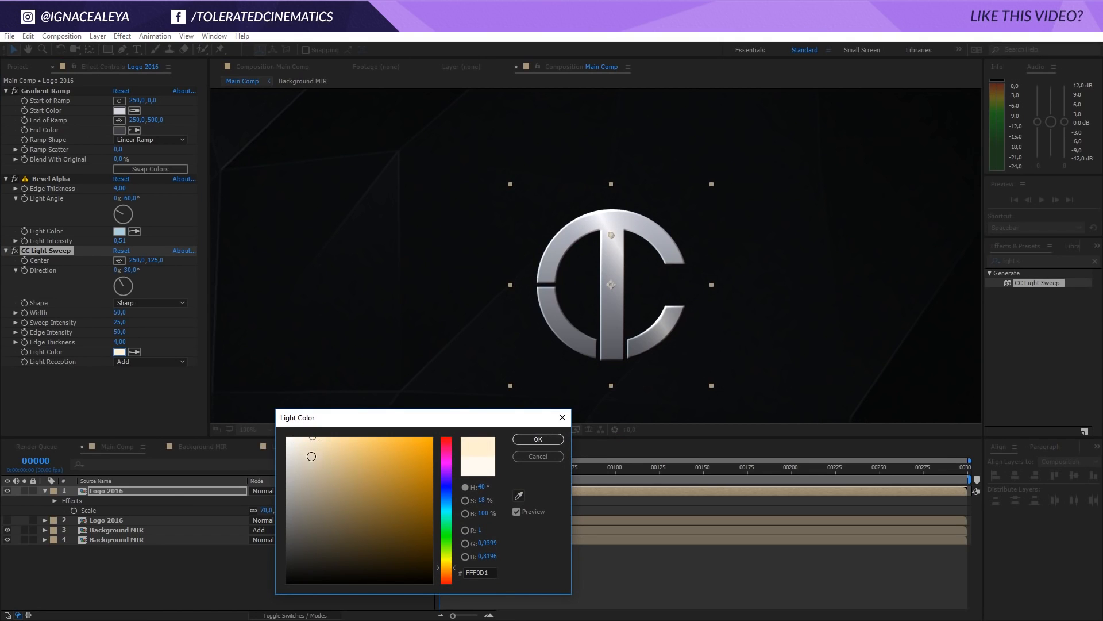
pyautogui.click(336, 452)
pyautogui.moveTo(449, 565); pyautogui.dragTo(449, 576)
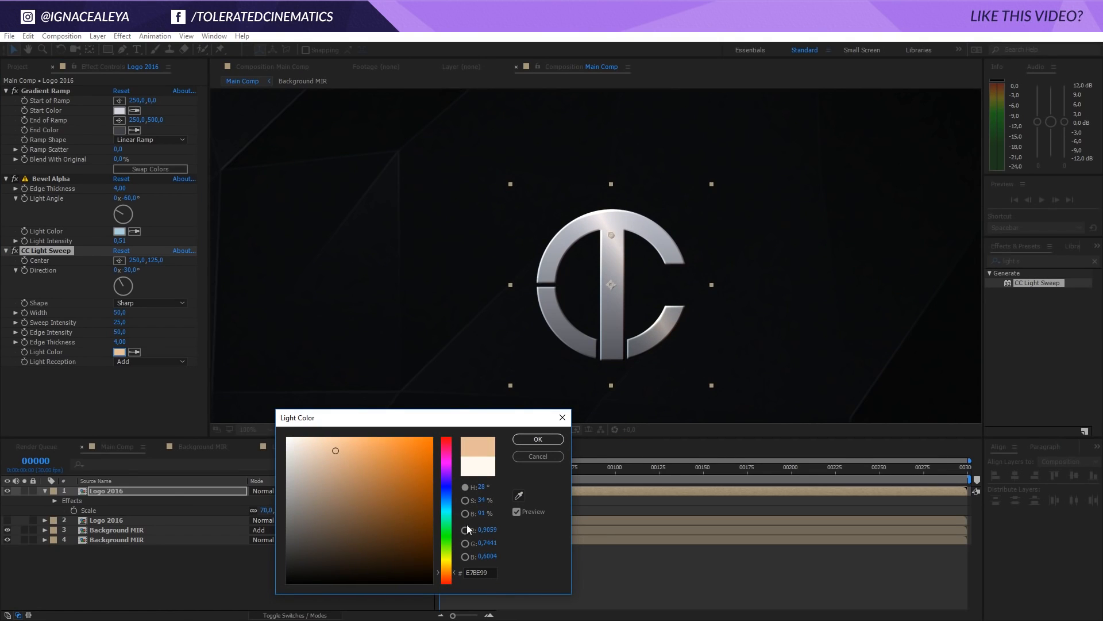
pyautogui.click(522, 439)
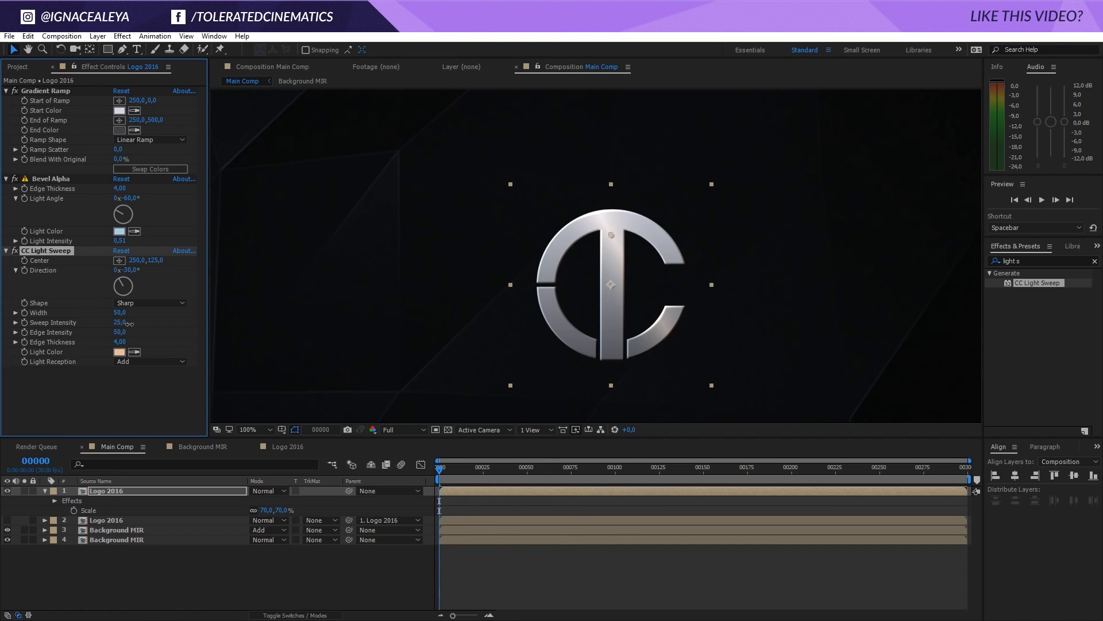
# Set the CC Light Sweep's Sweep Intensity to 48 and Width to 93, and change its Light Color to light blue
pyautogui.moveTo(123, 322); pyautogui.dragTo(145, 315)
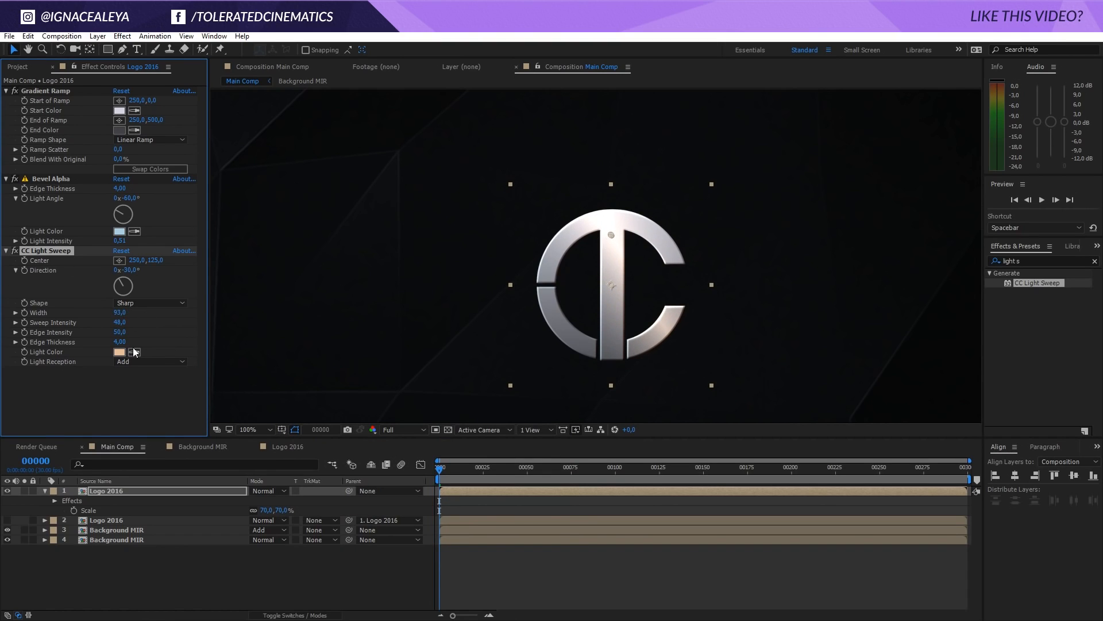
pyautogui.click(119, 352)
pyautogui.click(446, 489)
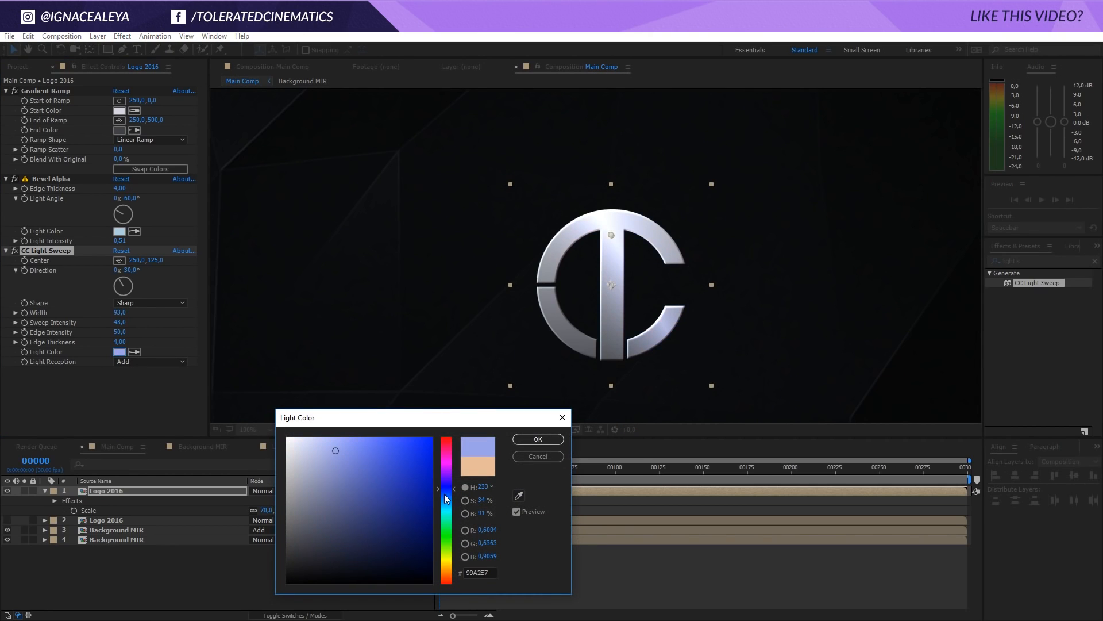
pyautogui.moveTo(447, 498); pyautogui.dragTo(448, 493)
pyautogui.click(538, 439)
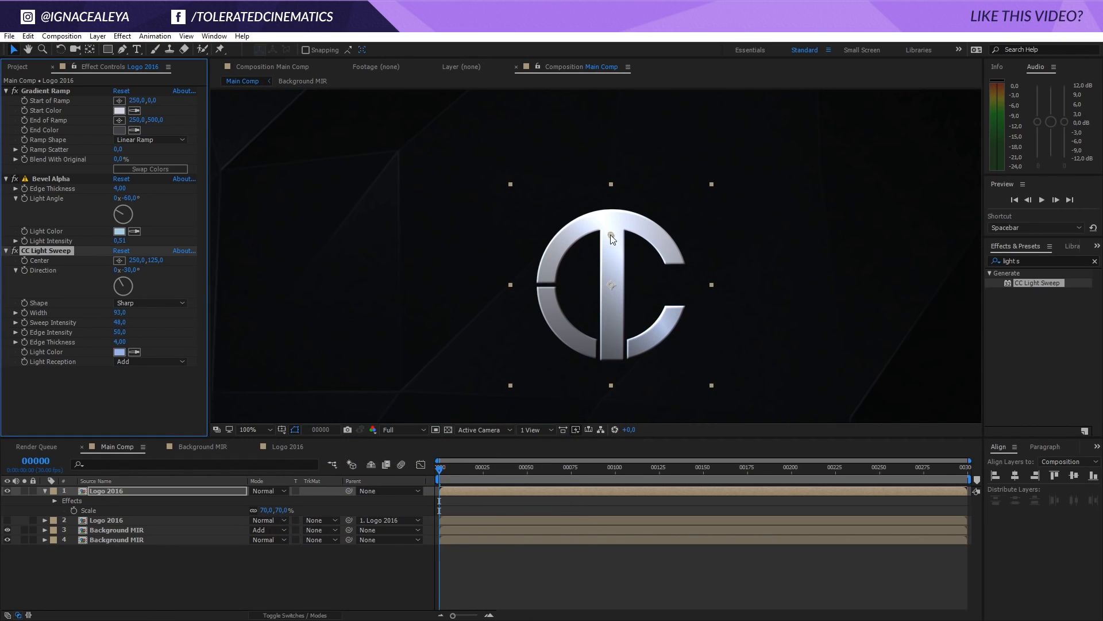
# Keyframe the CC Light Sweep's Center from about -144, 202 at frame 0 to about 466, -6 at frame 149, crossing the logo
pyautogui.moveTo(610, 235); pyautogui.dragTo(452, 265)
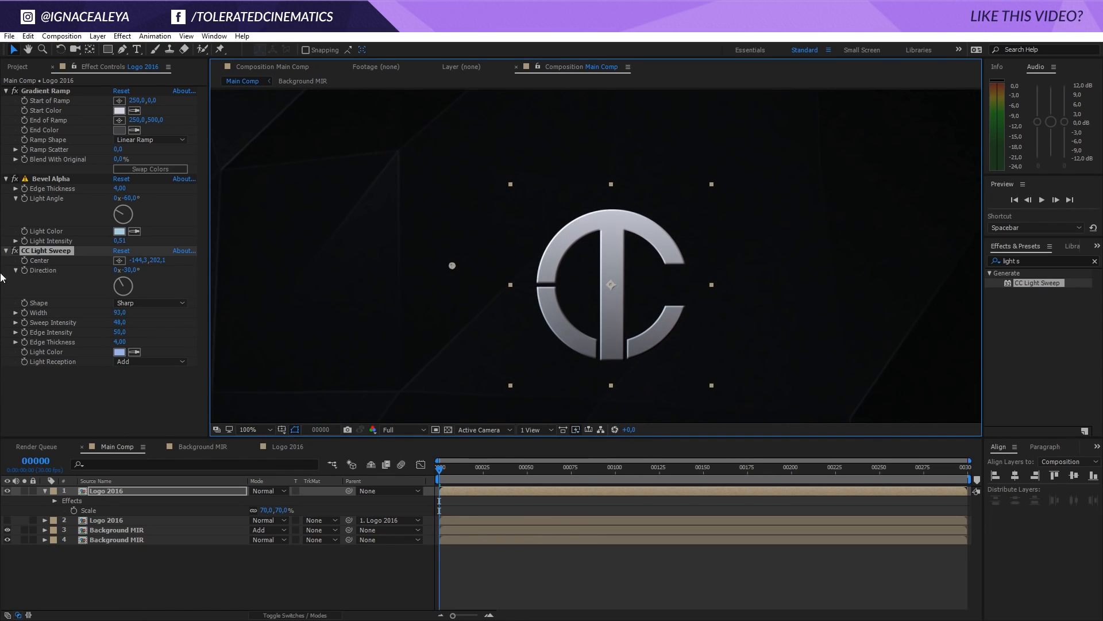
pyautogui.click(25, 262)
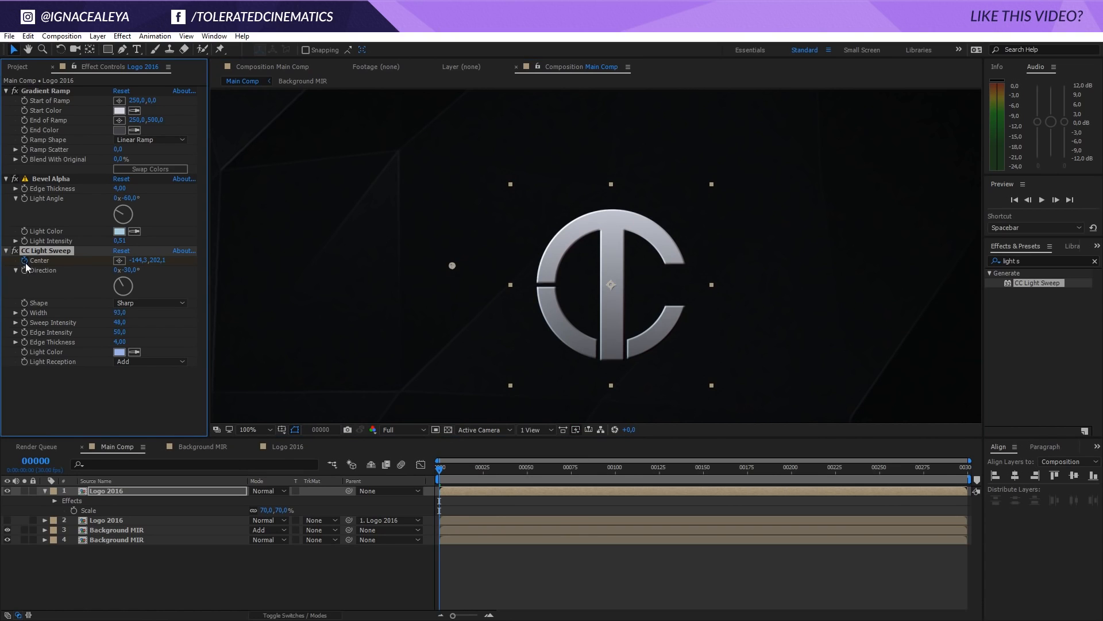
pyautogui.click(701, 468)
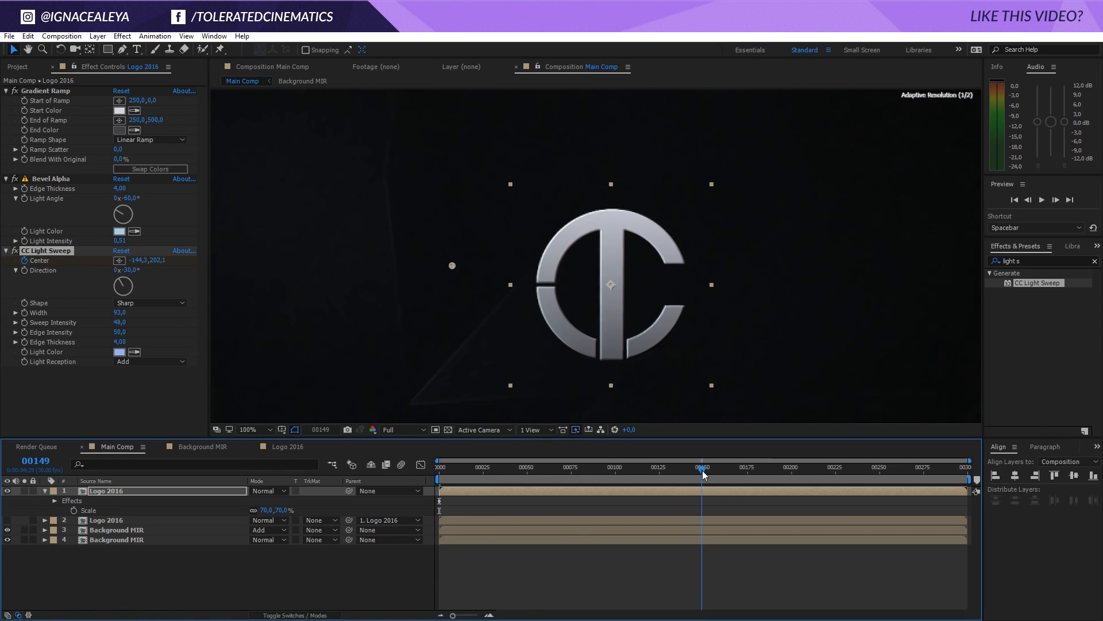
pyautogui.moveTo(452, 265); pyautogui.dragTo(698, 181)
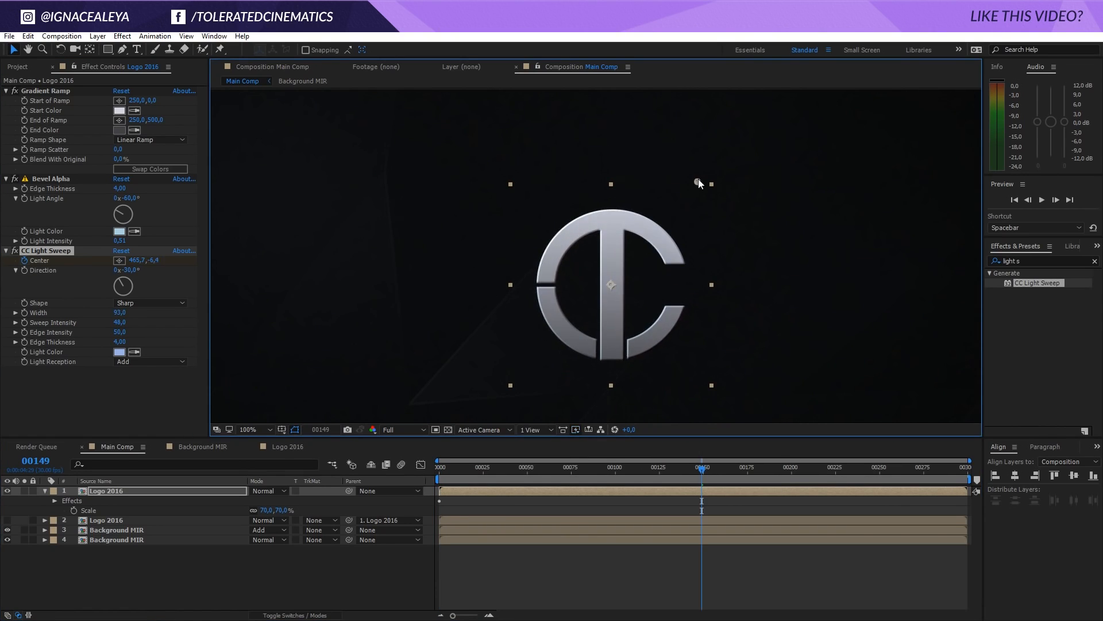
# Move the CC Light Sweep's Center at frame 0 closer to the logo, to about -47, 146, and preview the animation
pyautogui.press('space')
pyautogui.click(441, 474)
pyautogui.moveTo(453, 265); pyautogui.dragTo(491, 243)
pyautogui.press('space')
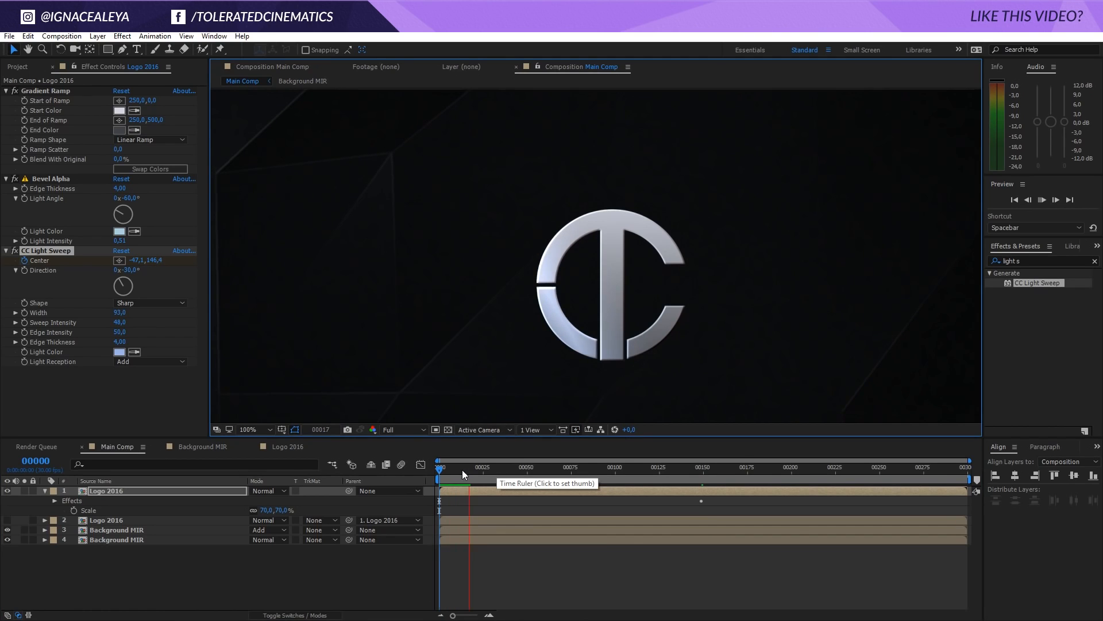
# Add a second CC Light Sweep effect to the top Logo 2016 layer, below the existing one
pyautogui.moveTo(462, 471); pyautogui.dragTo(536, 468)
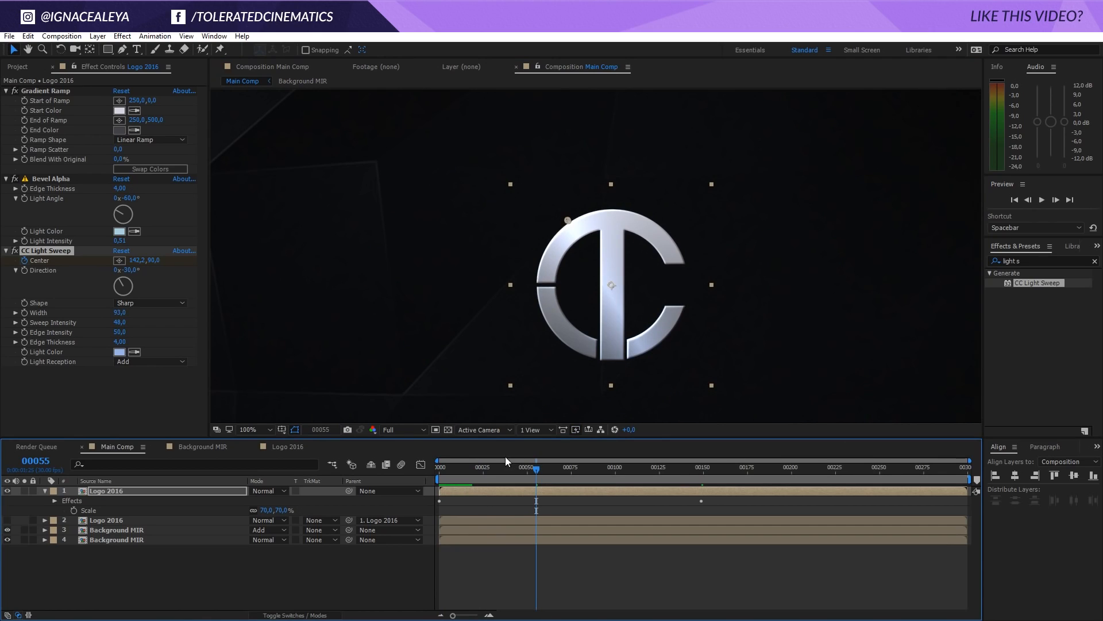
pyautogui.click(96, 494)
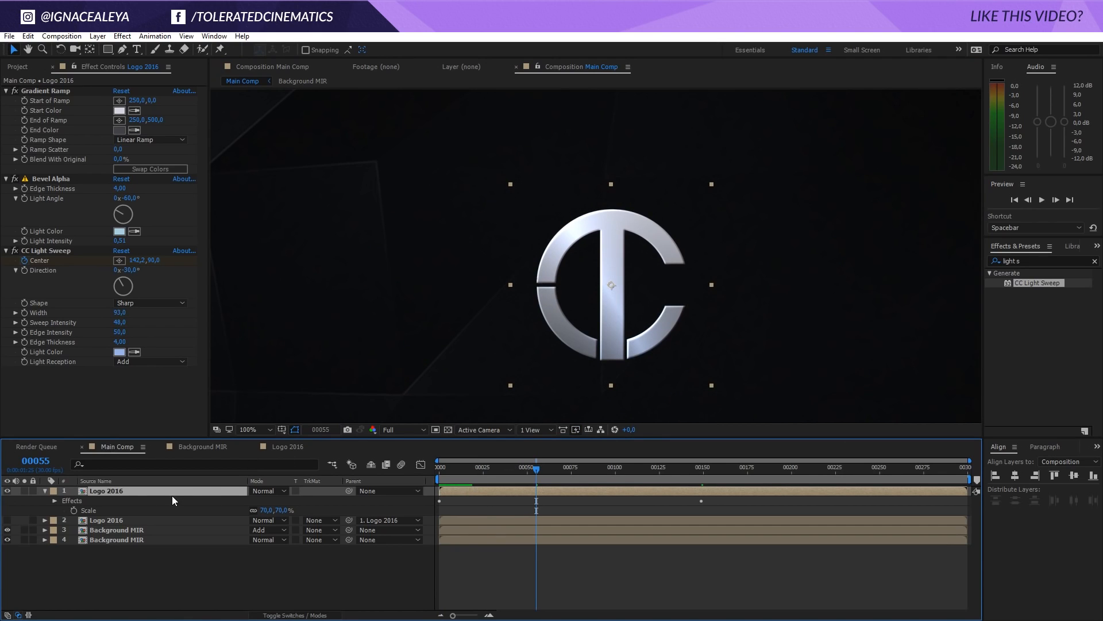
pyautogui.moveTo(1022, 281); pyautogui.dragTo(33, 388)
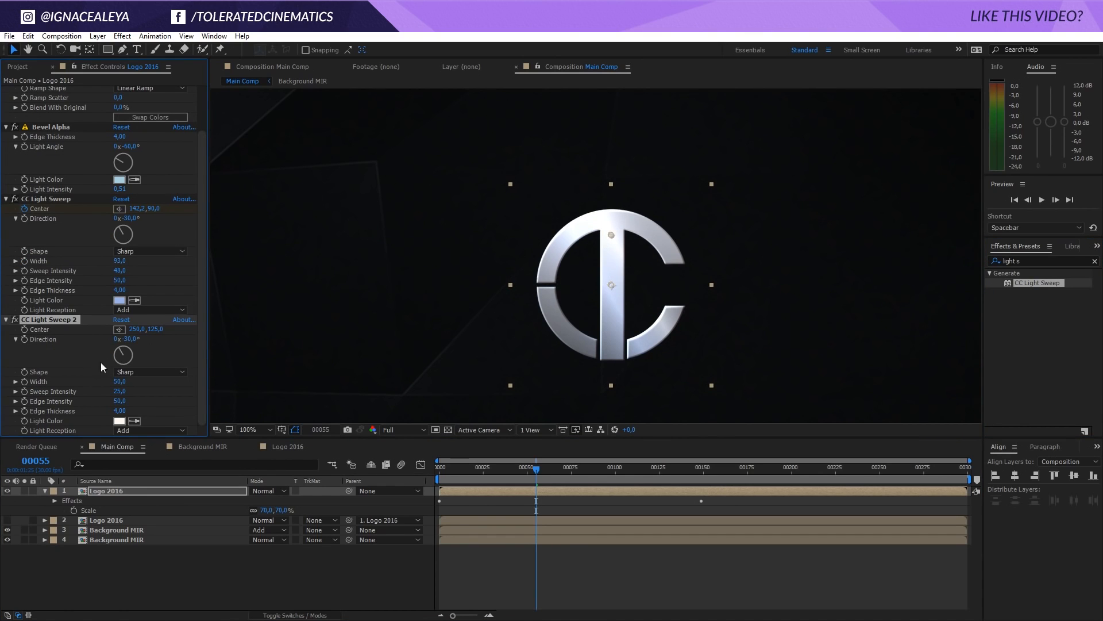
# Set the second CC Light Sweep's Direction to 83°, its Width to 106 and its Center to about 286, 238
pyautogui.moveTo(136, 353); pyautogui.dragTo(133, 344)
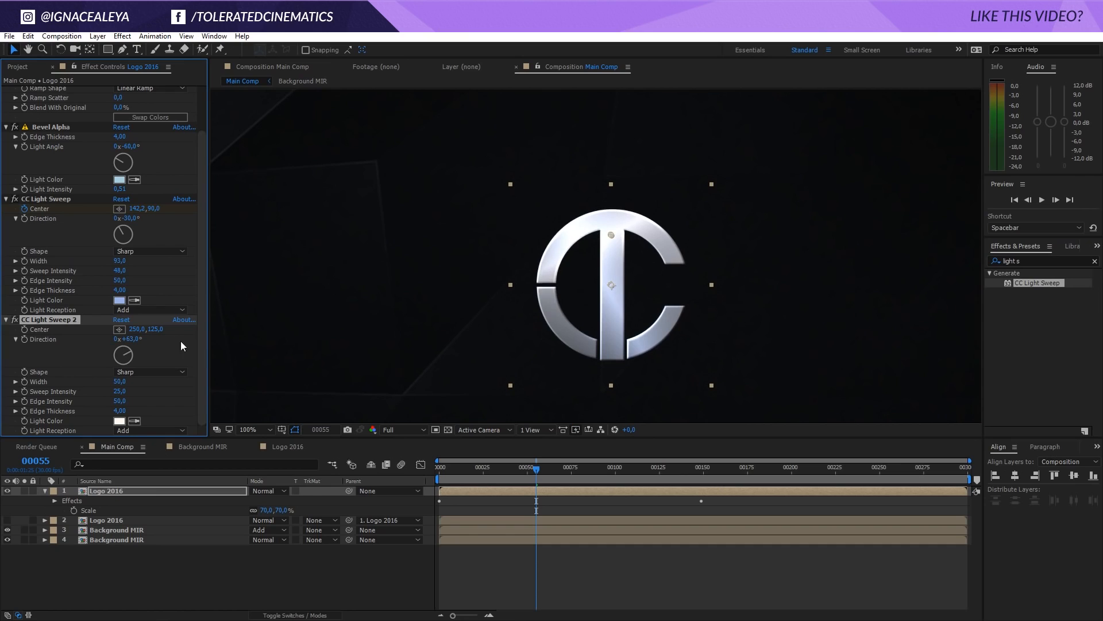
pyautogui.moveTo(607, 237); pyautogui.dragTo(624, 280)
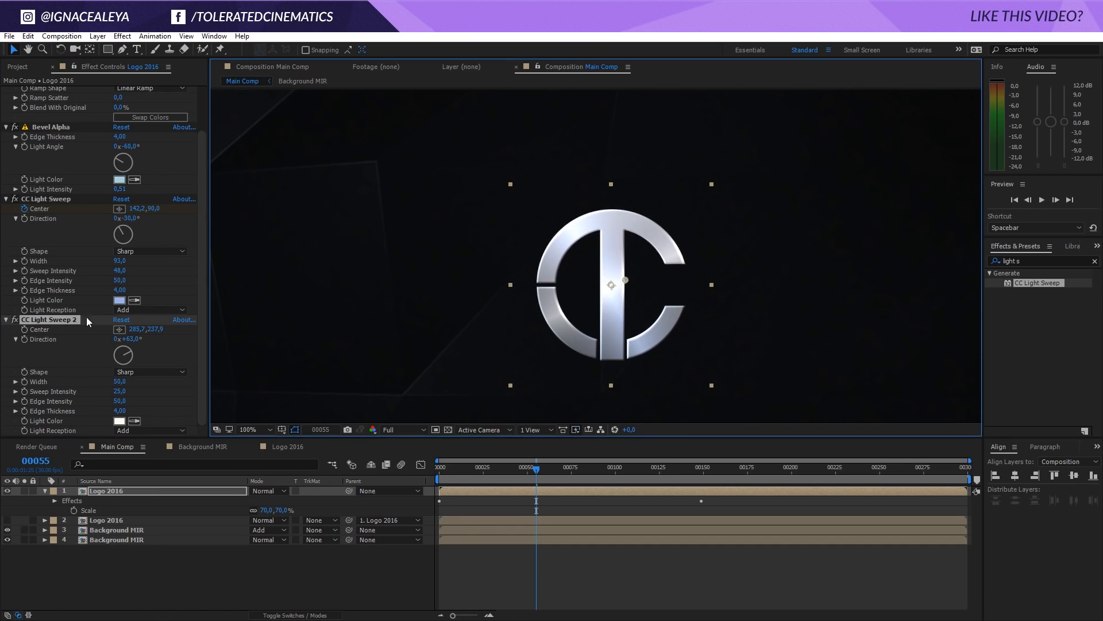
pyautogui.moveTo(131, 343); pyautogui.dragTo(143, 343)
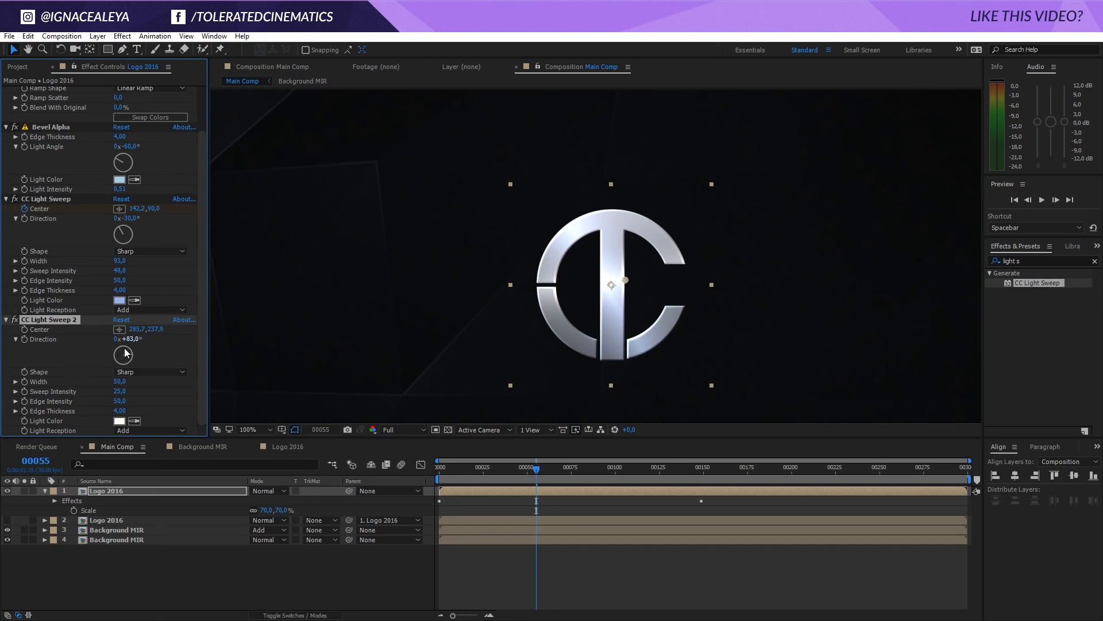
pyautogui.moveTo(121, 385); pyautogui.dragTo(149, 381)
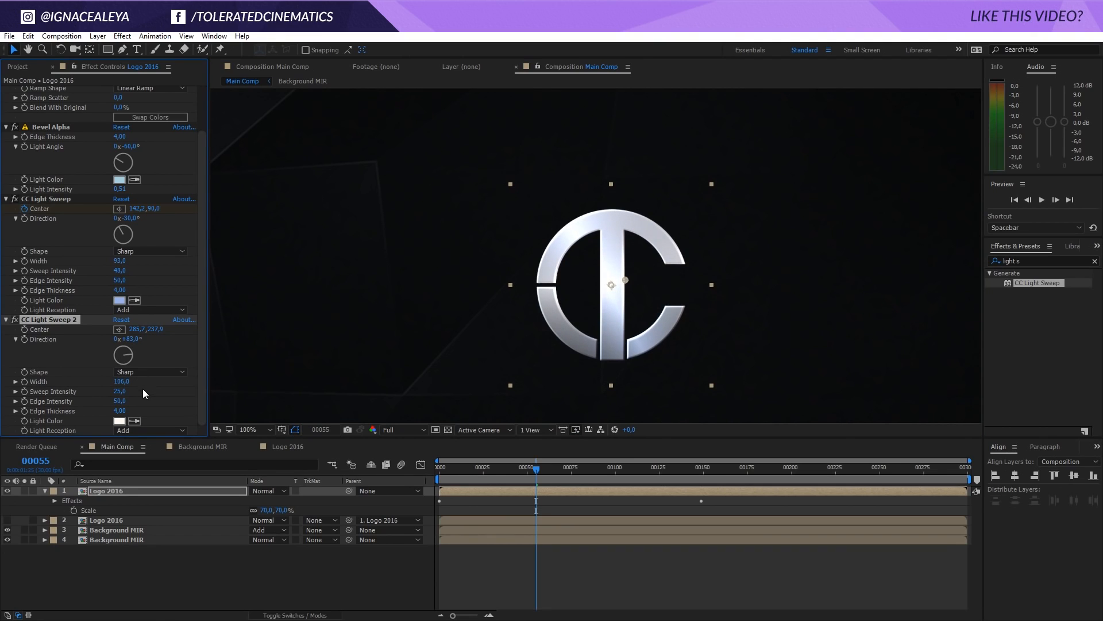
# Scrub through Main Comp to review both light sweeps on the logo at different magnifications
pyautogui.moveTo(483, 469); pyautogui.dragTo(740, 481)
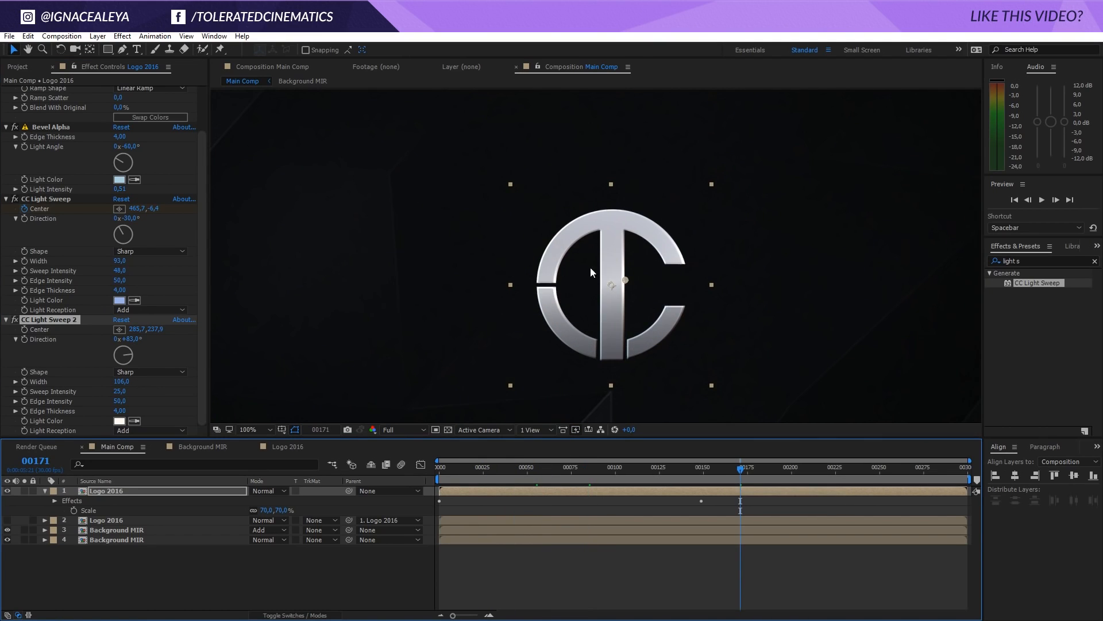
pyautogui.press(',')
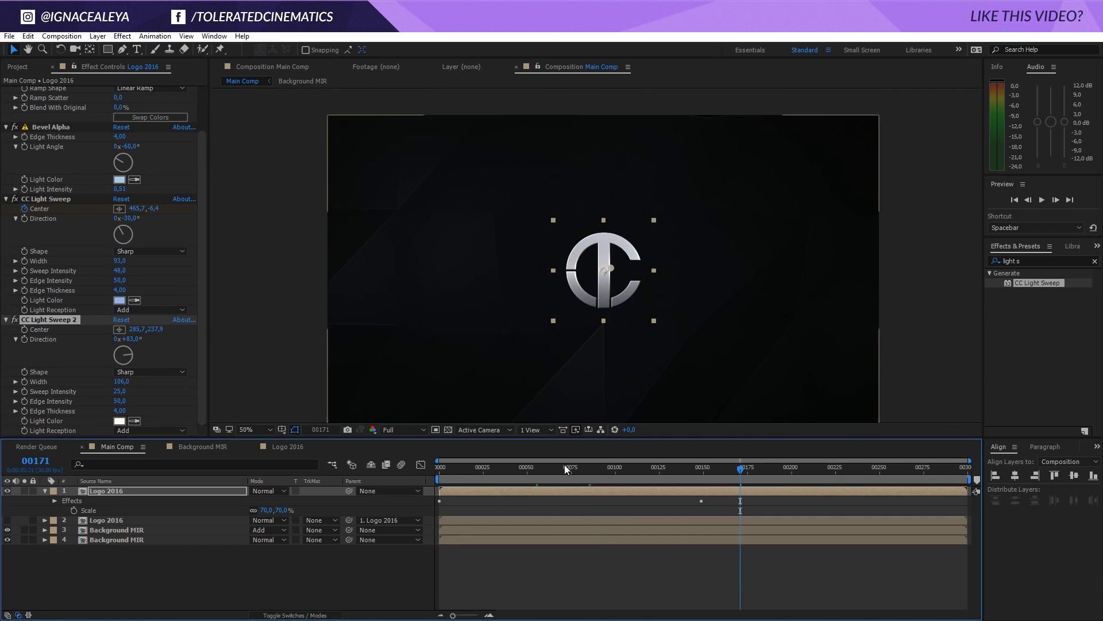
pyautogui.click(608, 564)
pyautogui.press('.')
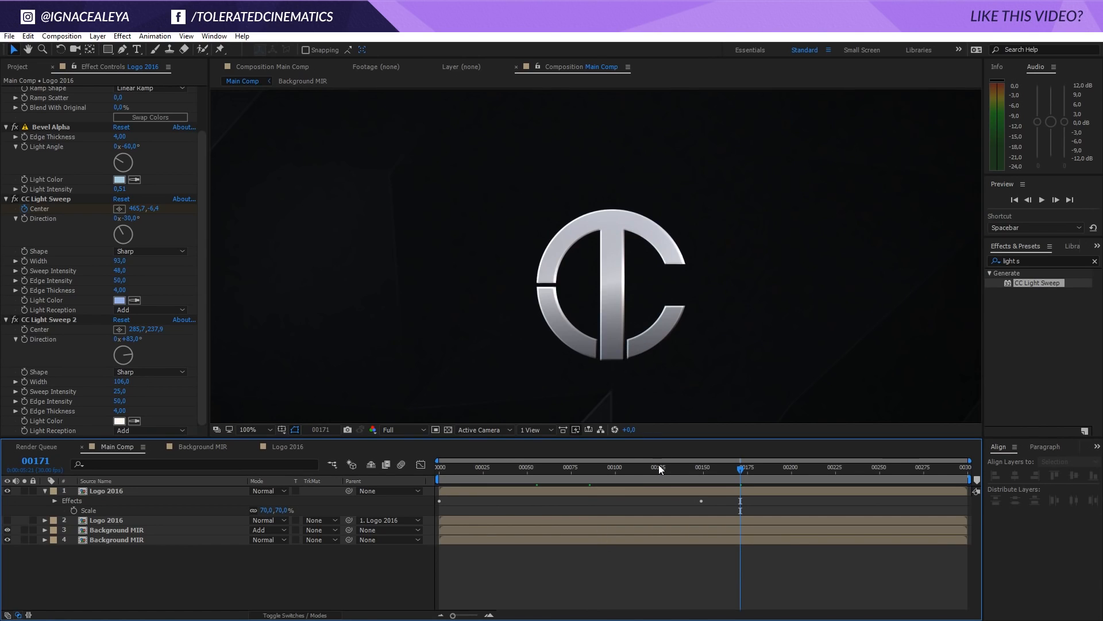
pyautogui.moveTo(655, 465); pyautogui.dragTo(337, 480)
pyautogui.moveTo(461, 483); pyautogui.dragTo(702, 470)
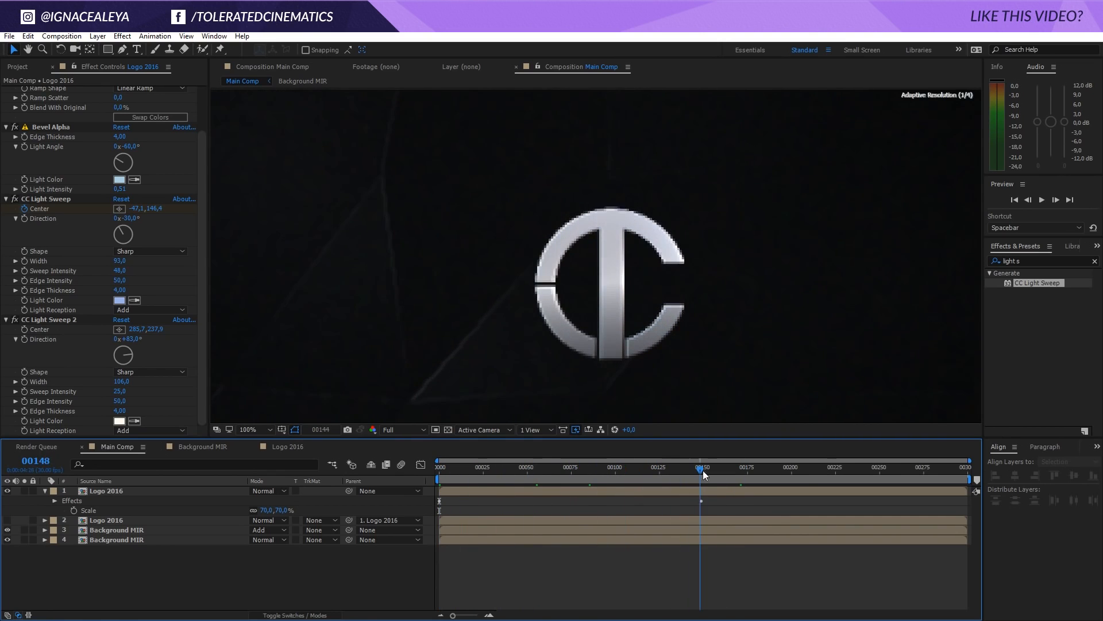
pyautogui.scroll(-1, 621, 308)
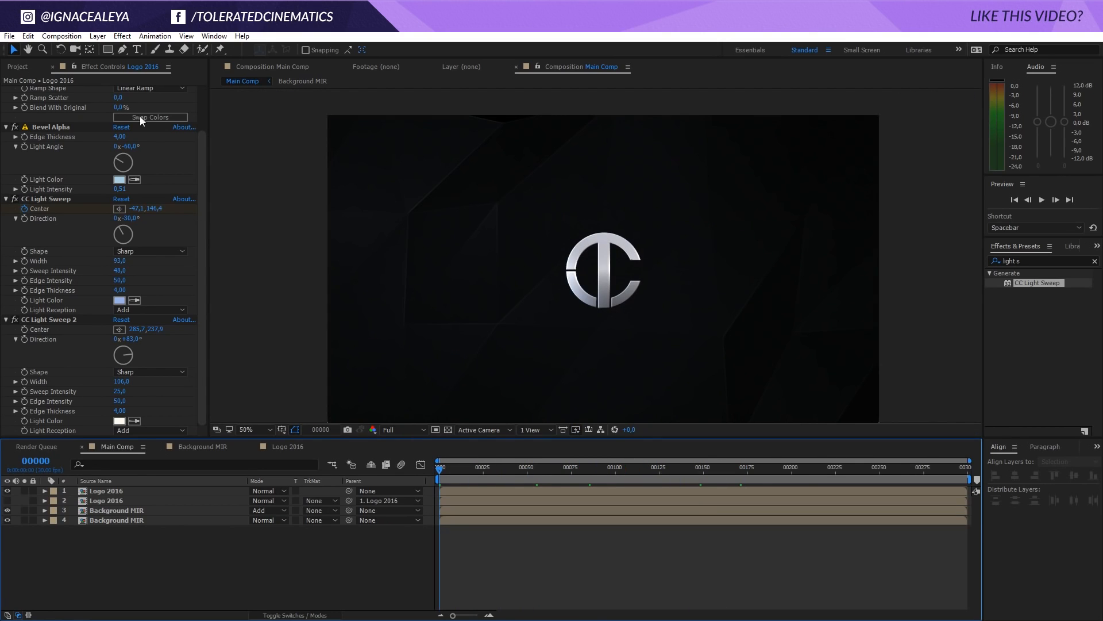
# Create a TOLERATED CINEMATICS text layer just below the logo
pyautogui.click(137, 49)
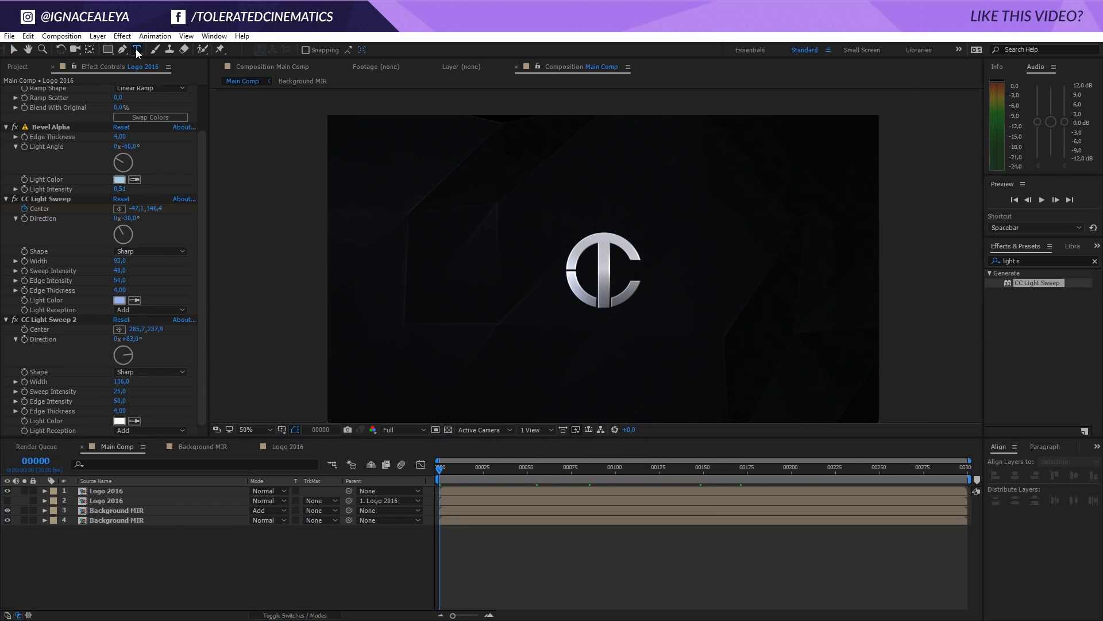
pyautogui.click(520, 341)
pyautogui.write('RAT')
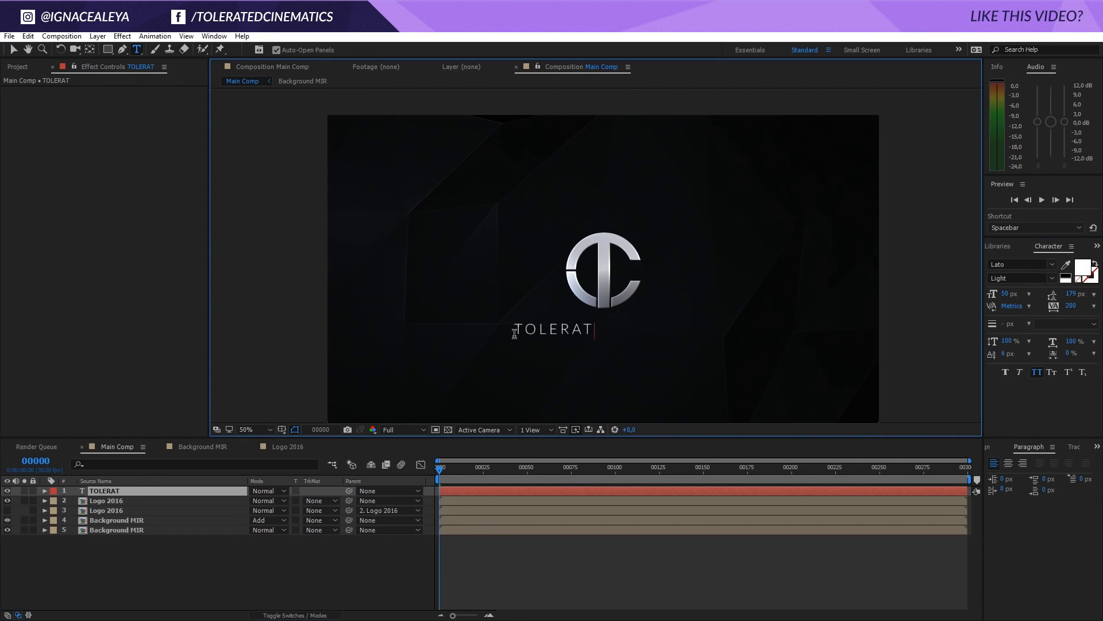
pyautogui.write('ED CINEMATICS')
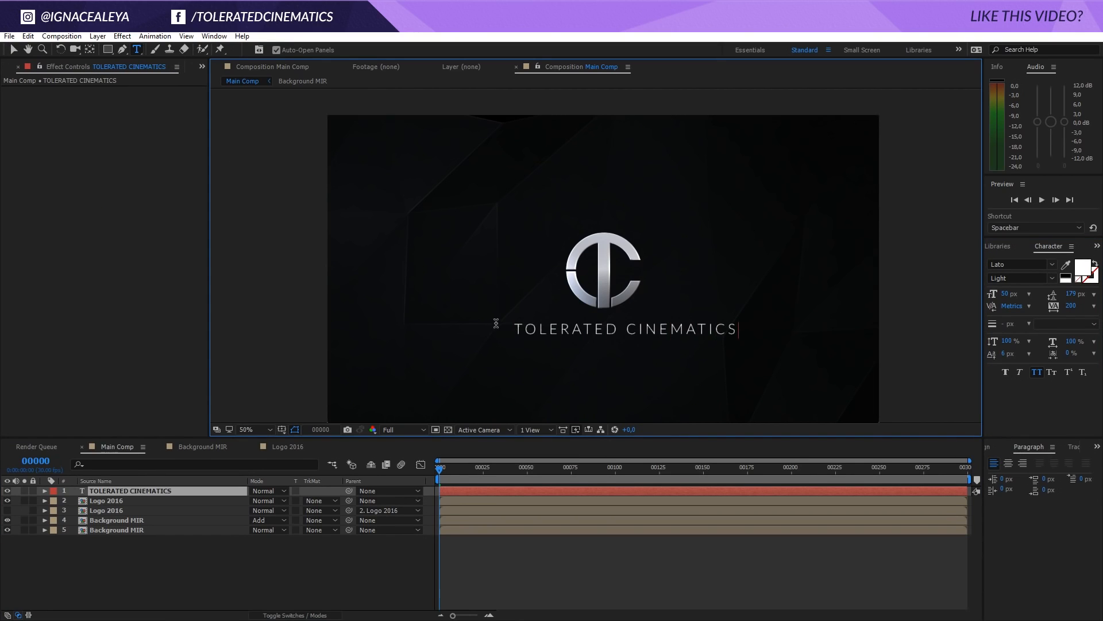
pyautogui.press('Escape')
pyautogui.press('v')
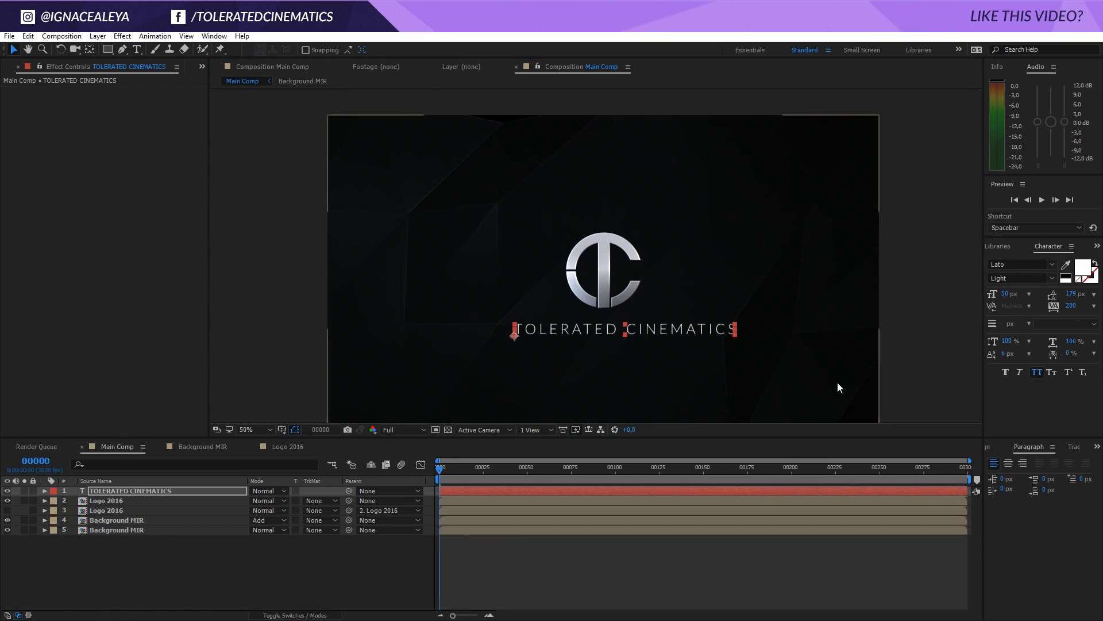
# Center the TOLERATED CINEMATICS text horizontally in the composition and check its placement under the logo
pyautogui.click(995, 449)
pyautogui.click(1015, 476)
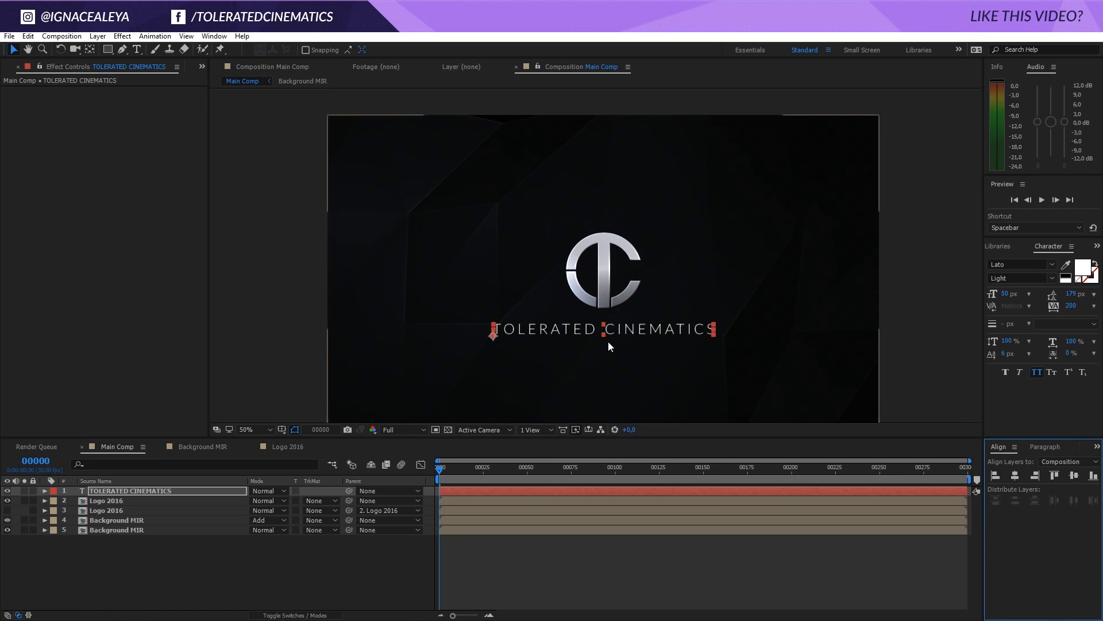
pyautogui.press(',')
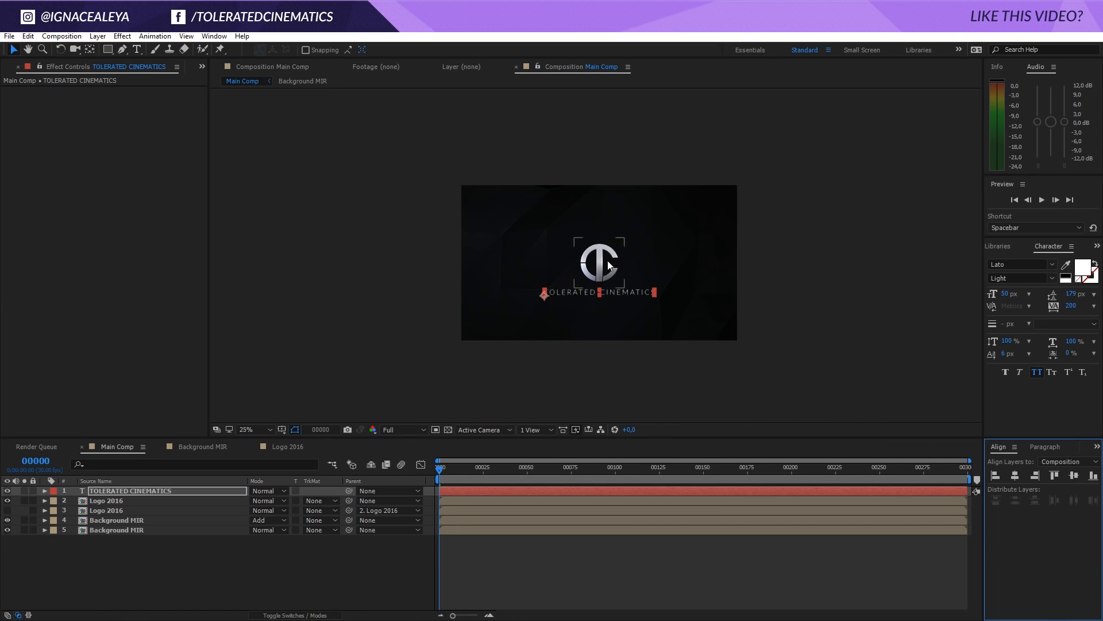
pyautogui.press('.')
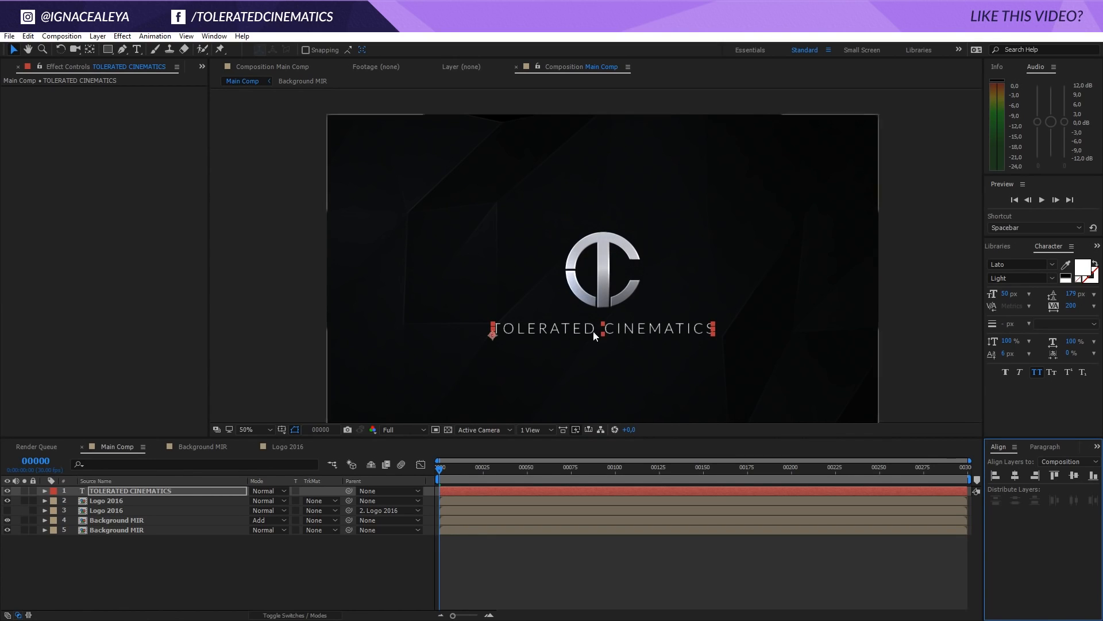
pyautogui.press(',')
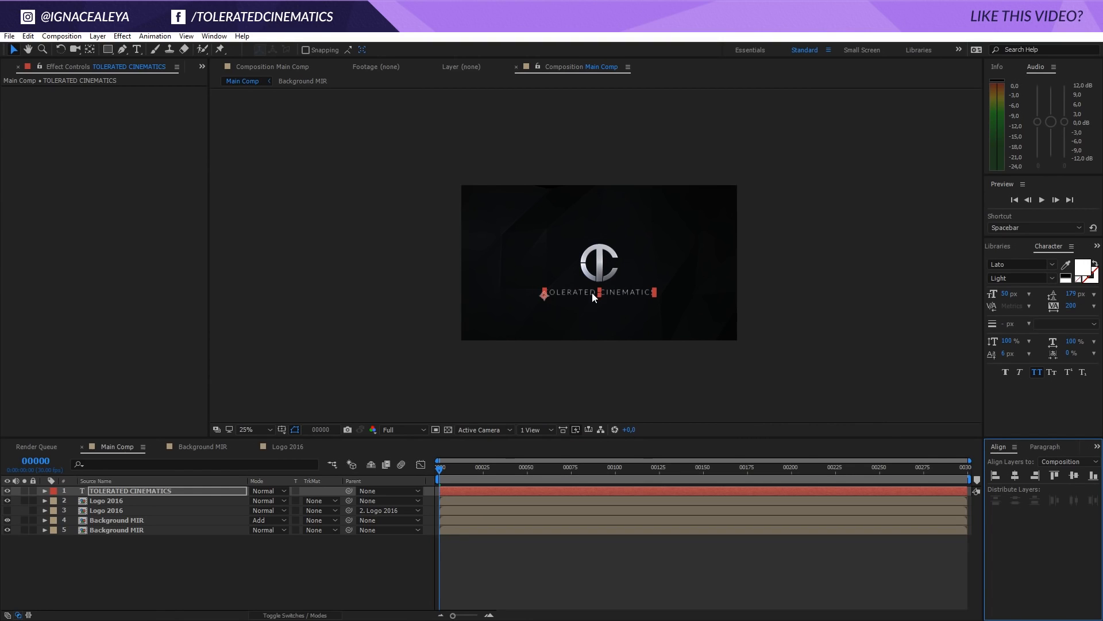
# Parent the TOLERATED CINEMATICS text layer to the lower, hidden Logo 2016 layer
pyautogui.click(205, 491)
pyautogui.press('.')
pyautogui.moveTo(349, 491); pyautogui.dragTo(119, 510)
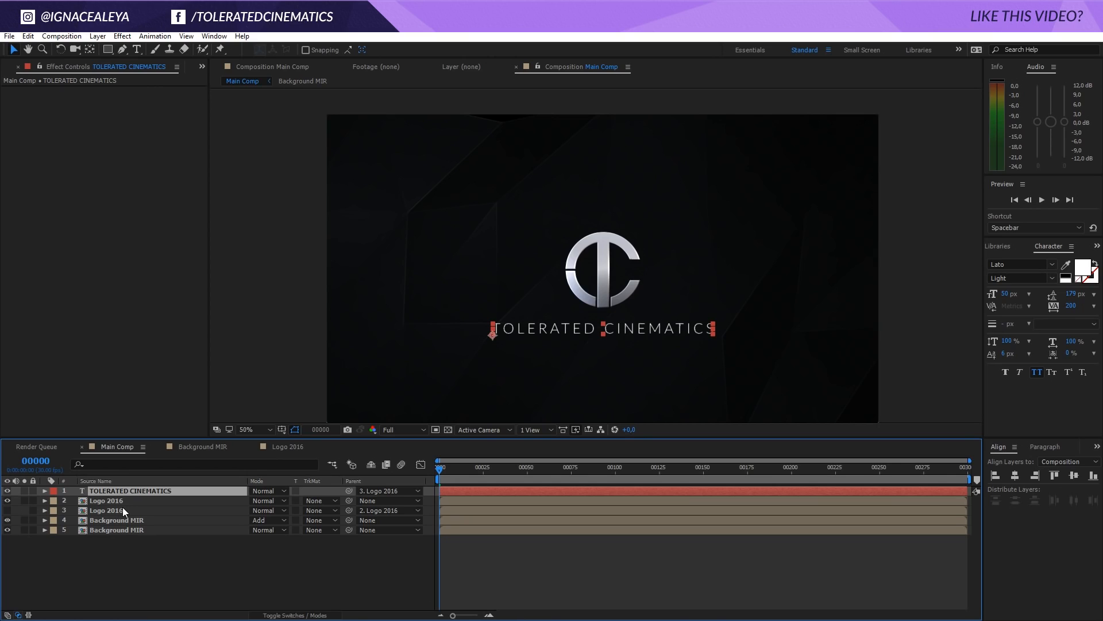
# Set the TOLERATED CINEMATICS text layer's Opacity to 0%
pyautogui.press('t')
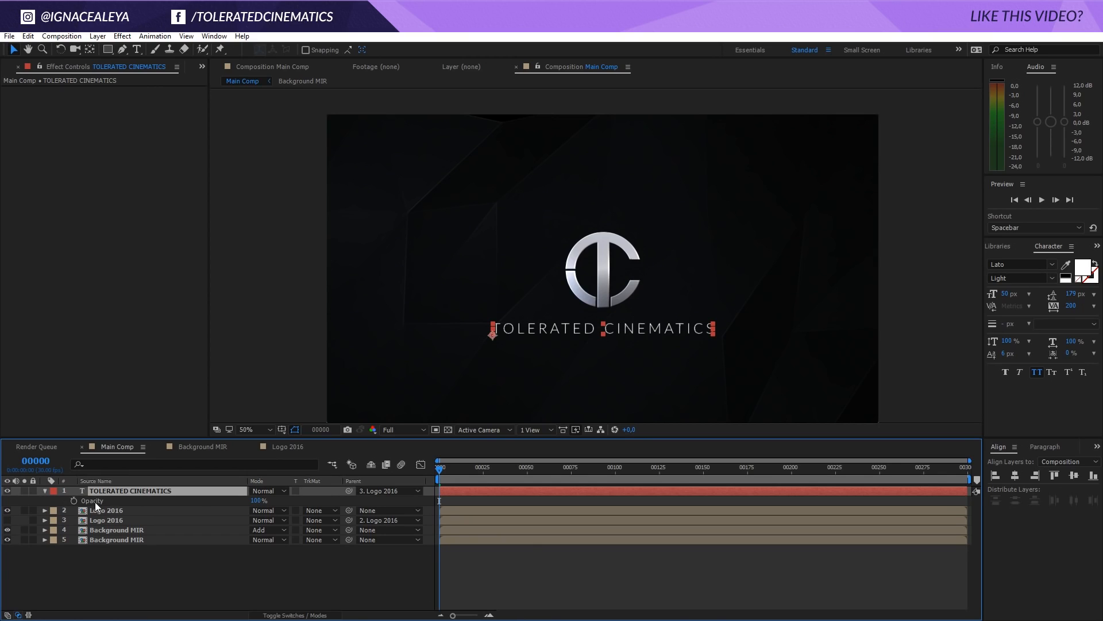
pyautogui.click(260, 500)
pyautogui.write('0')
pyautogui.press('Return')
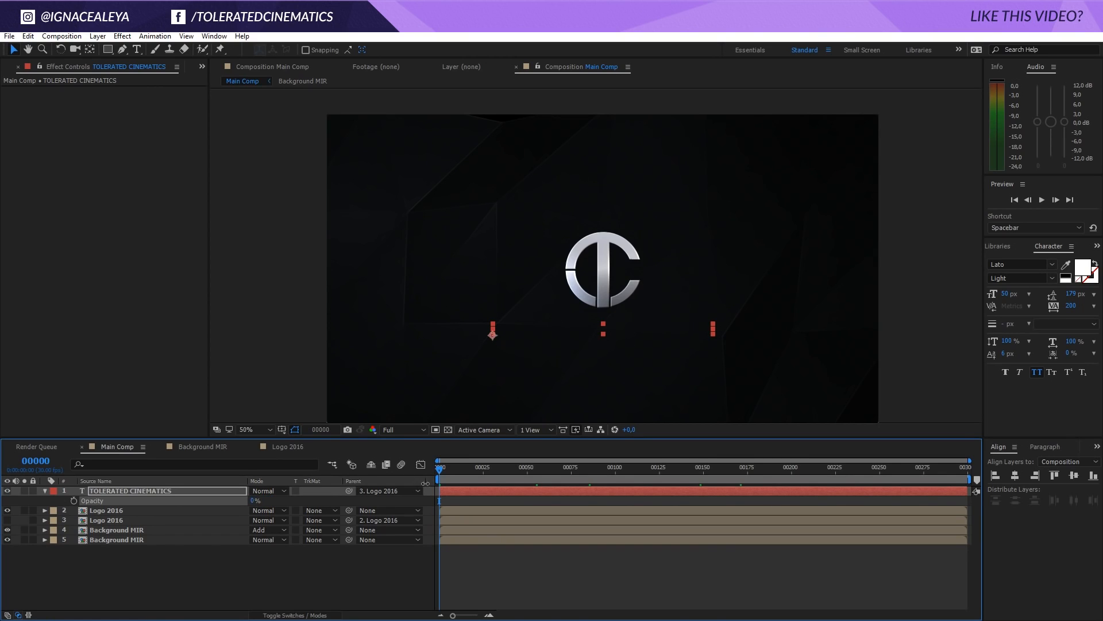
# Keyframe the upper Logo 2016 layer's Position from 960, 540 at frame 150 to 960, 447 at frame 170
pyautogui.moveTo(444, 475); pyautogui.dragTo(708, 496)
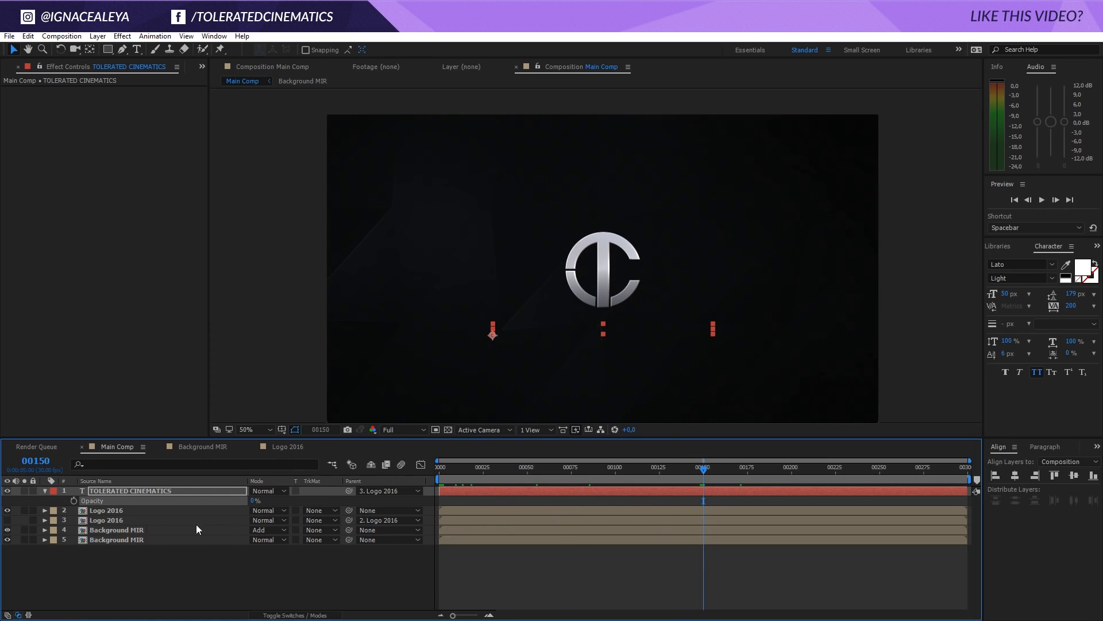
pyautogui.click(92, 520)
pyautogui.click(98, 512)
pyautogui.press('p')
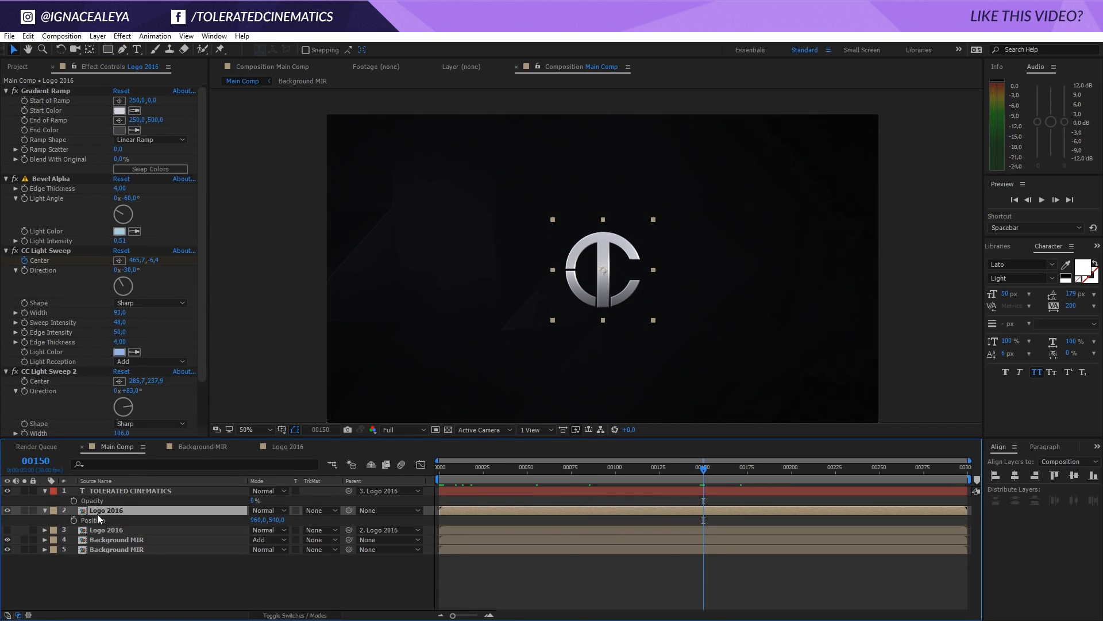
pyautogui.click(73, 520)
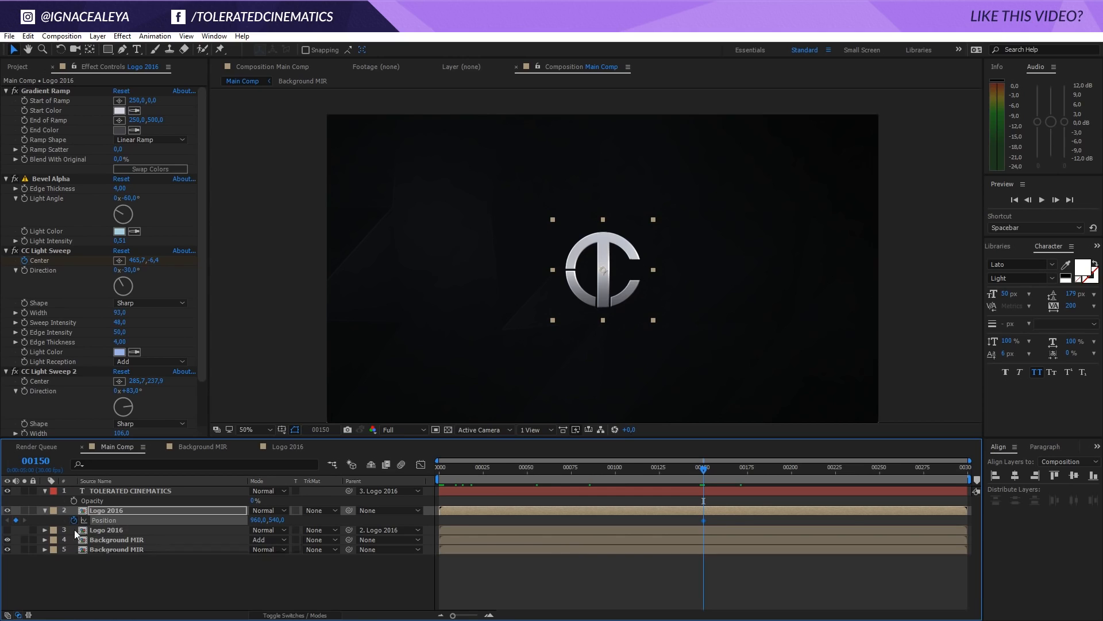
pyautogui.hotkey('shift', 'pagedown')
pyautogui.hotkey('shift', 'pagedown')
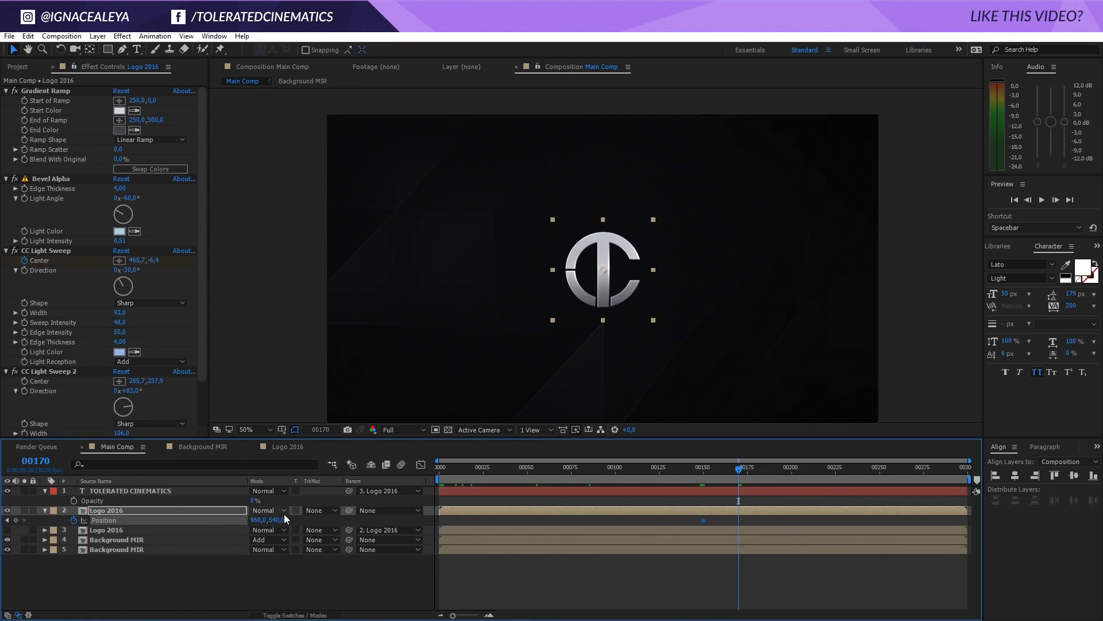
pyautogui.moveTo(277, 520); pyautogui.dragTo(224, 519)
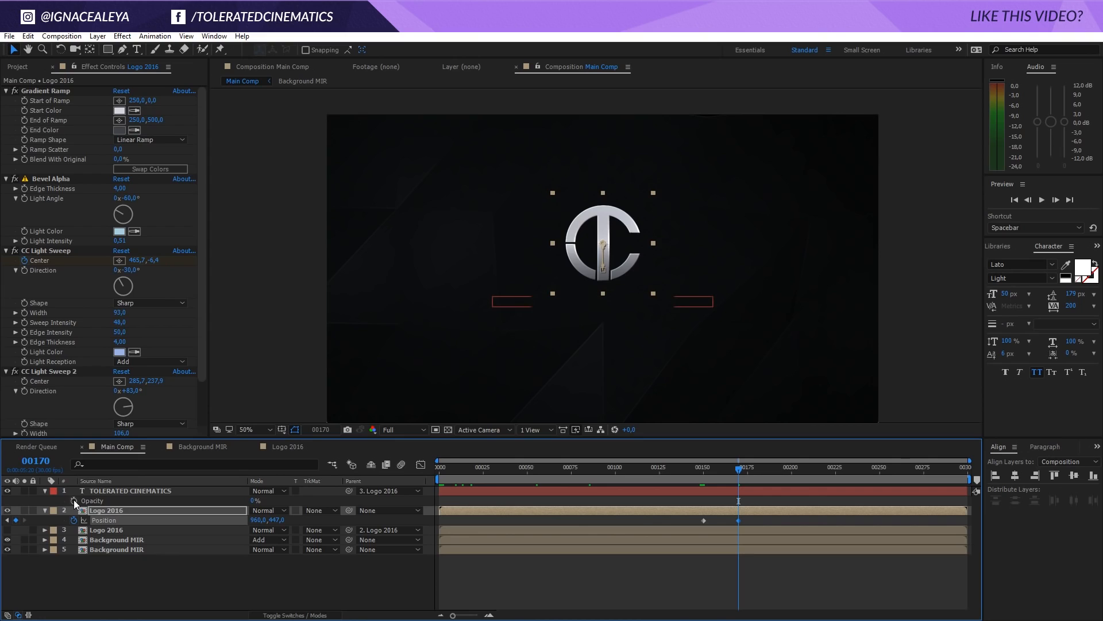
# Keyframe the text layer's Opacity from 0% at frame 150 to 100% at frame 170
pyautogui.click(74, 500)
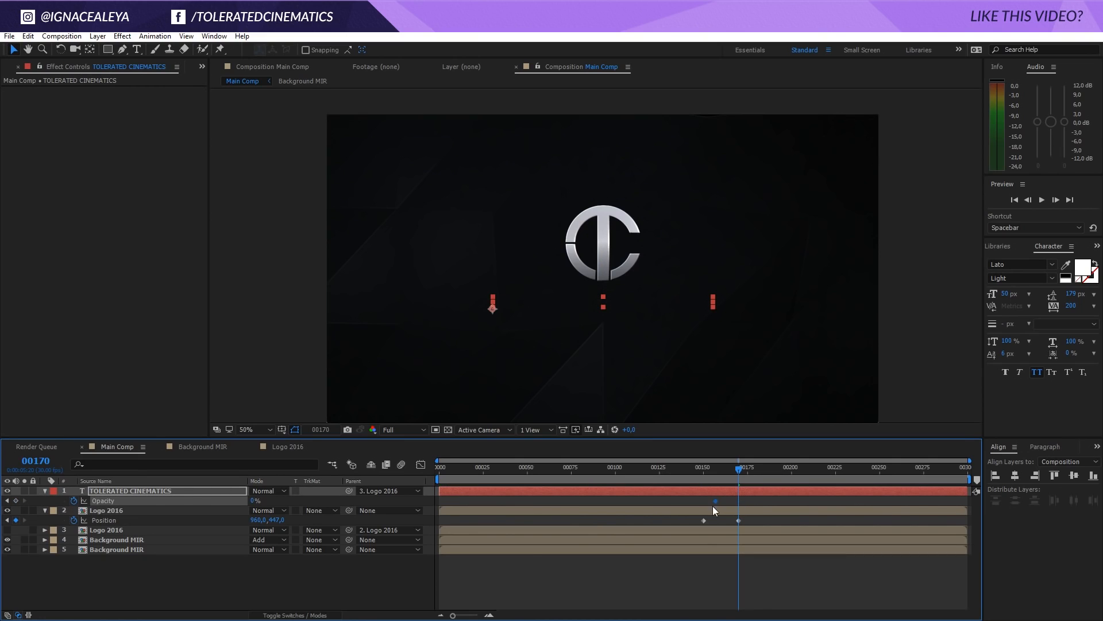
pyautogui.moveTo(716, 500); pyautogui.dragTo(703, 501)
pyautogui.moveTo(252, 501); pyautogui.dragTo(417, 501)
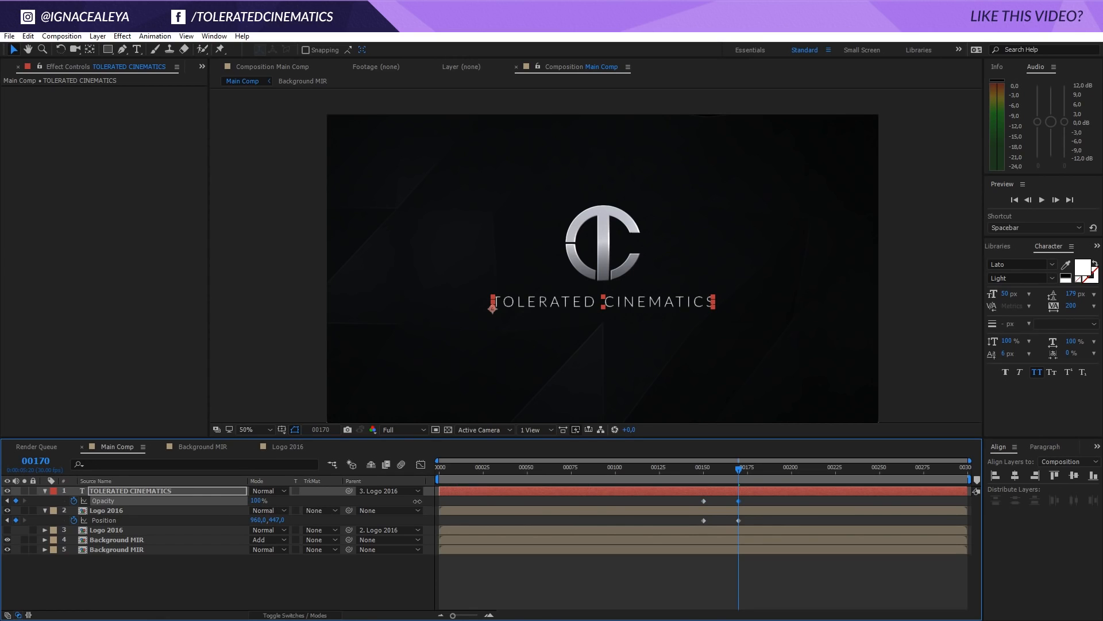
# Set the upper Logo 2016 layer's Position at frame 170 to 960, 494
pyautogui.scroll(-2, 710, 336)
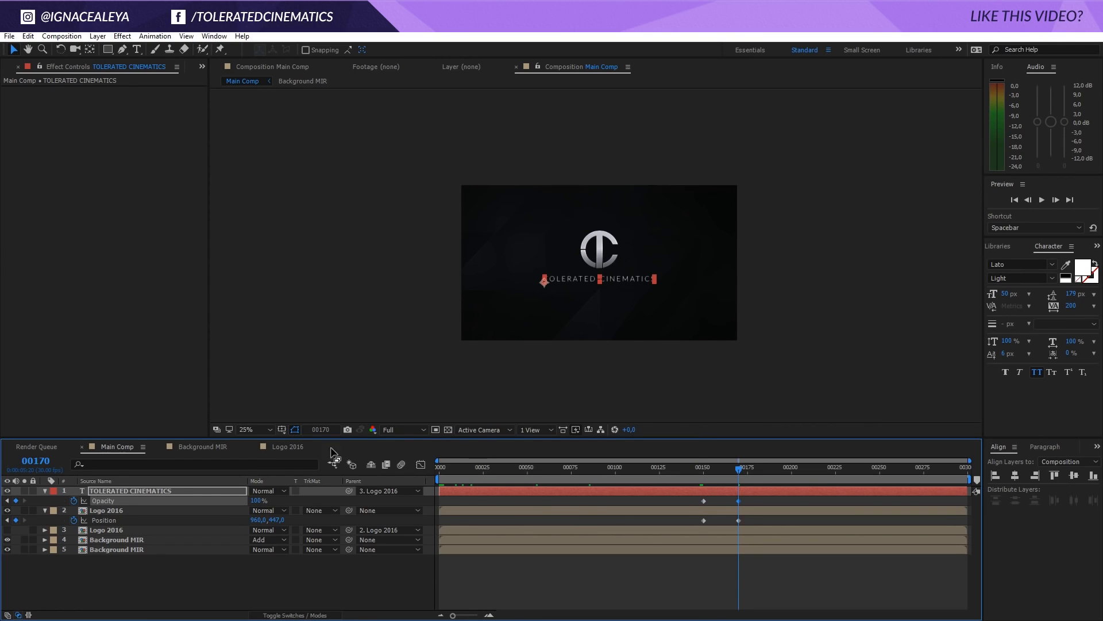
pyautogui.moveTo(274, 519); pyautogui.dragTo(302, 521)
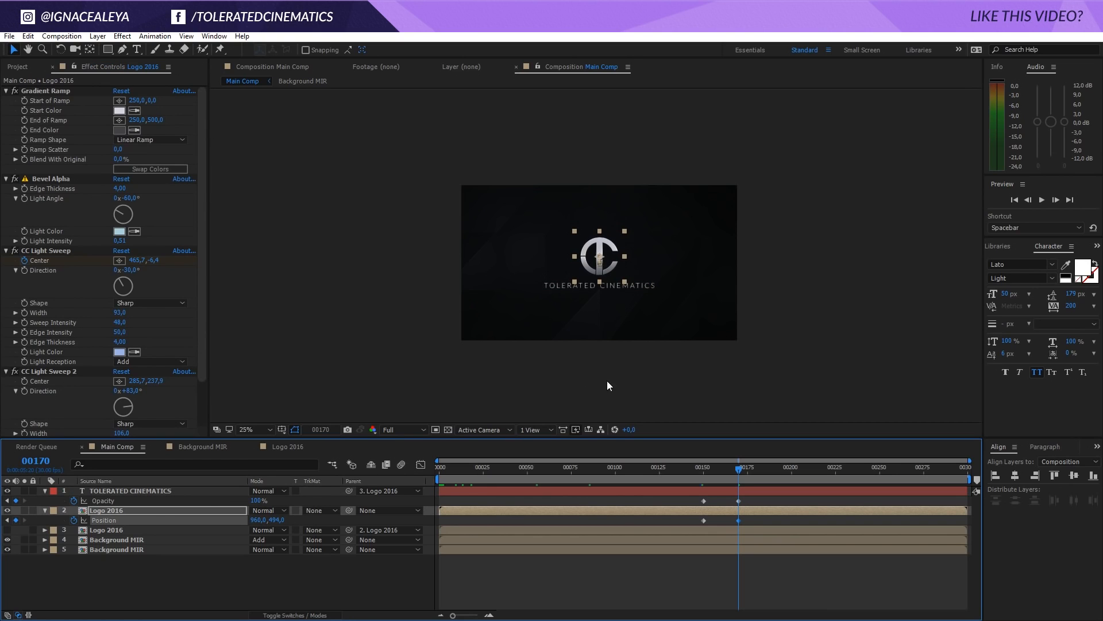
pyautogui.scroll(2, 594, 359)
pyautogui.click(703, 574)
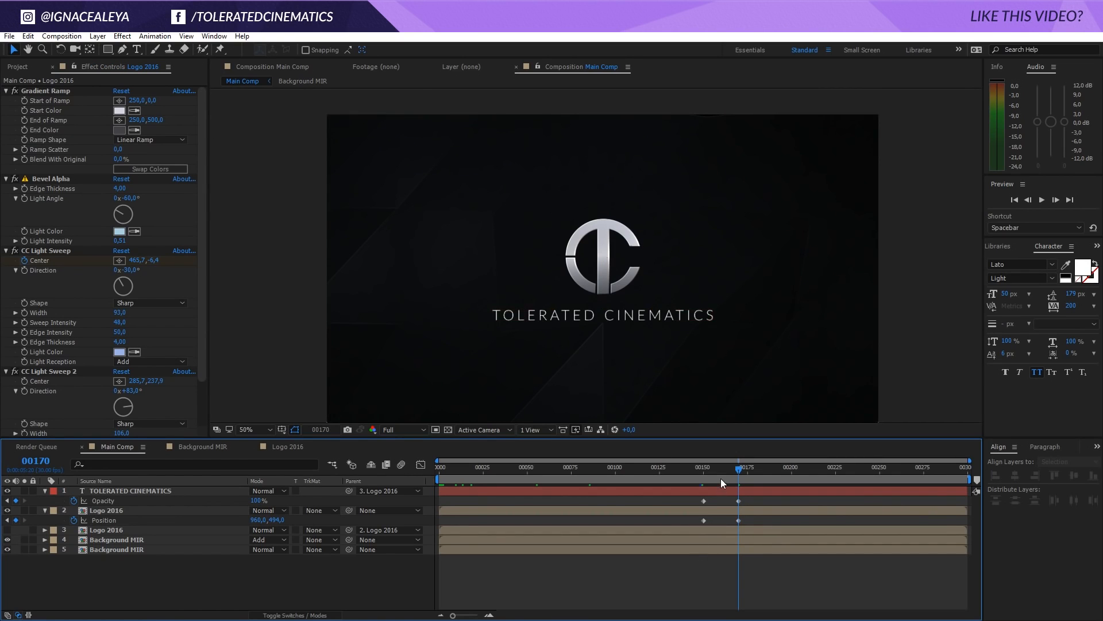
# Scrub between frames 150 and 170 to review the logo rise and text fade-in, ending at frame 150 with the upper logo layer selected
pyautogui.click(696, 477)
pyautogui.moveTo(692, 479); pyautogui.dragTo(740, 507)
pyautogui.click(705, 476)
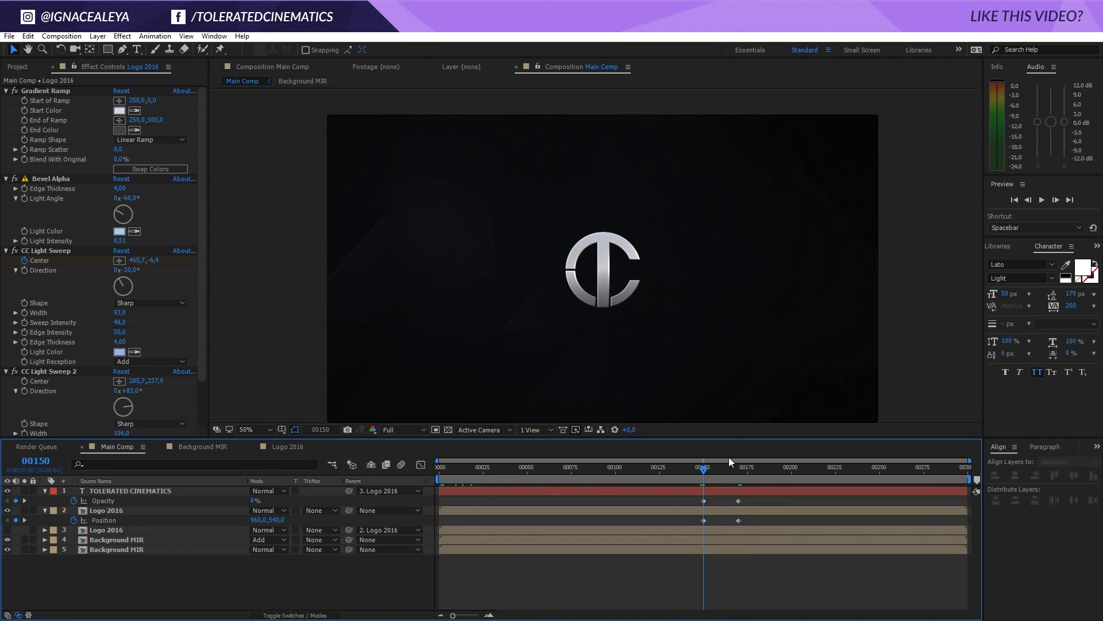
pyautogui.click(112, 515)
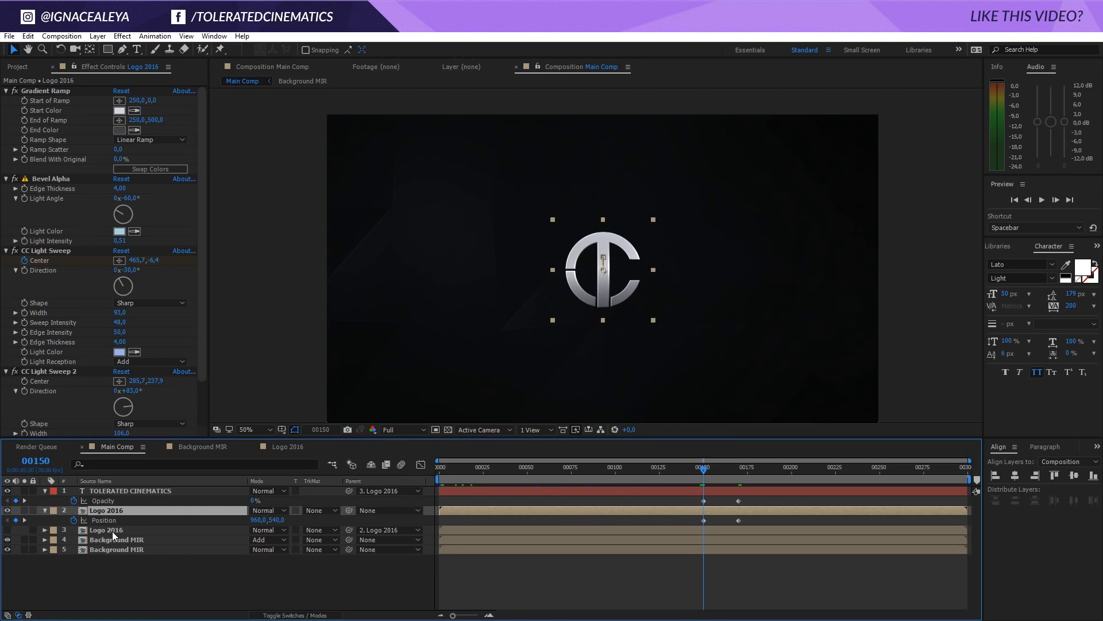
# Show the lower Logo 2016 layer and keyframe Opacity at frame 150, with the upper logo layer at 100% and the lower at 0%
pyautogui.keyDown('shift'); pyautogui.click(102, 529); pyautogui.keyUp('shift')
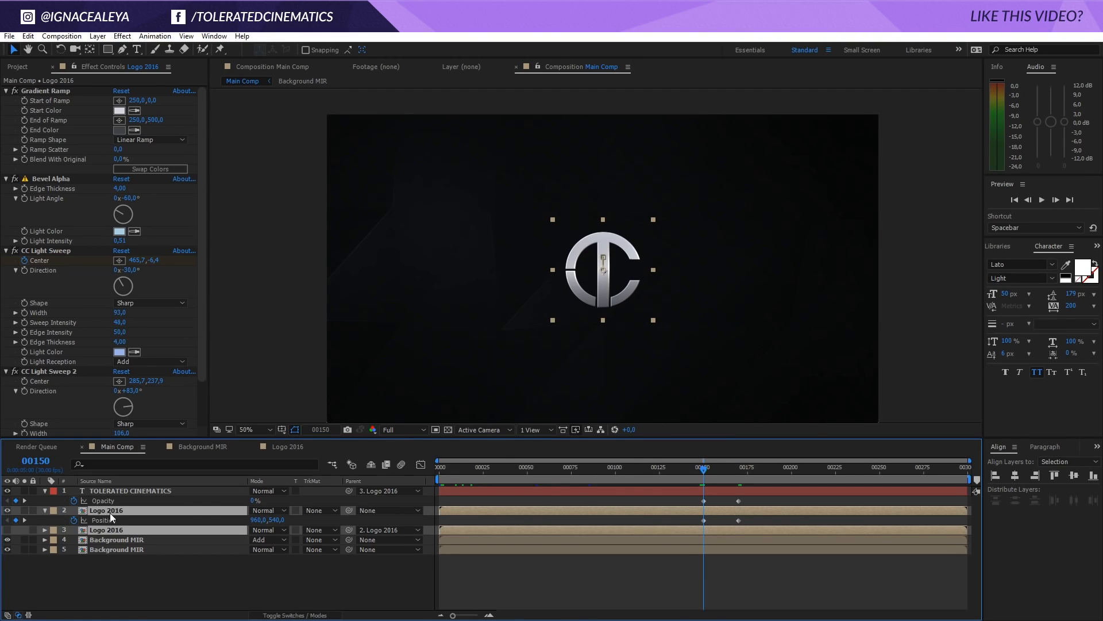
pyautogui.press('t')
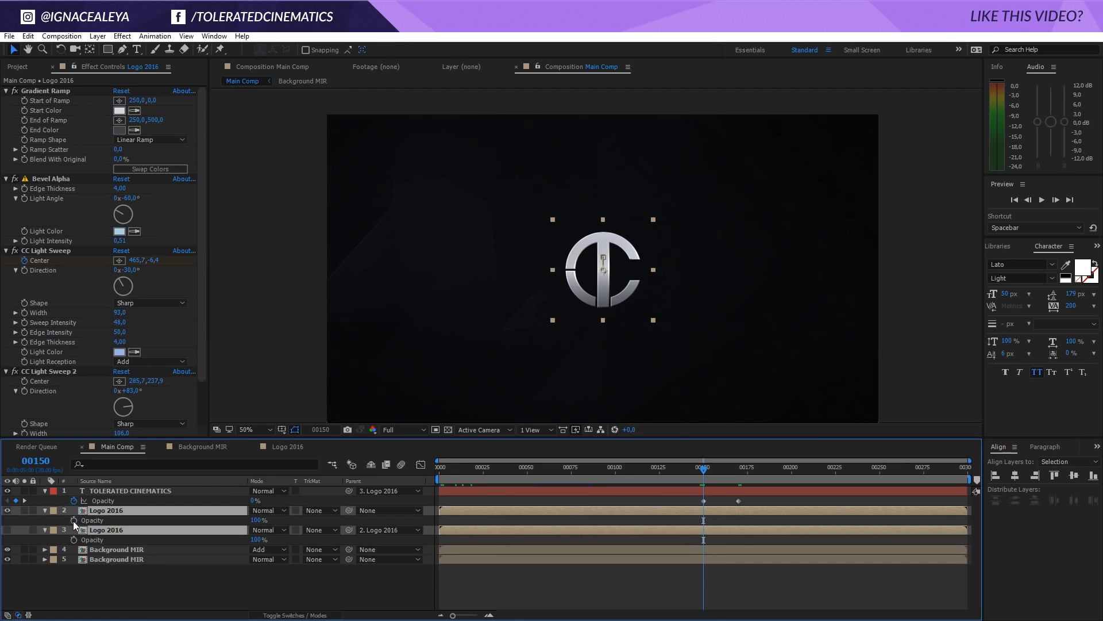
pyautogui.click(74, 520)
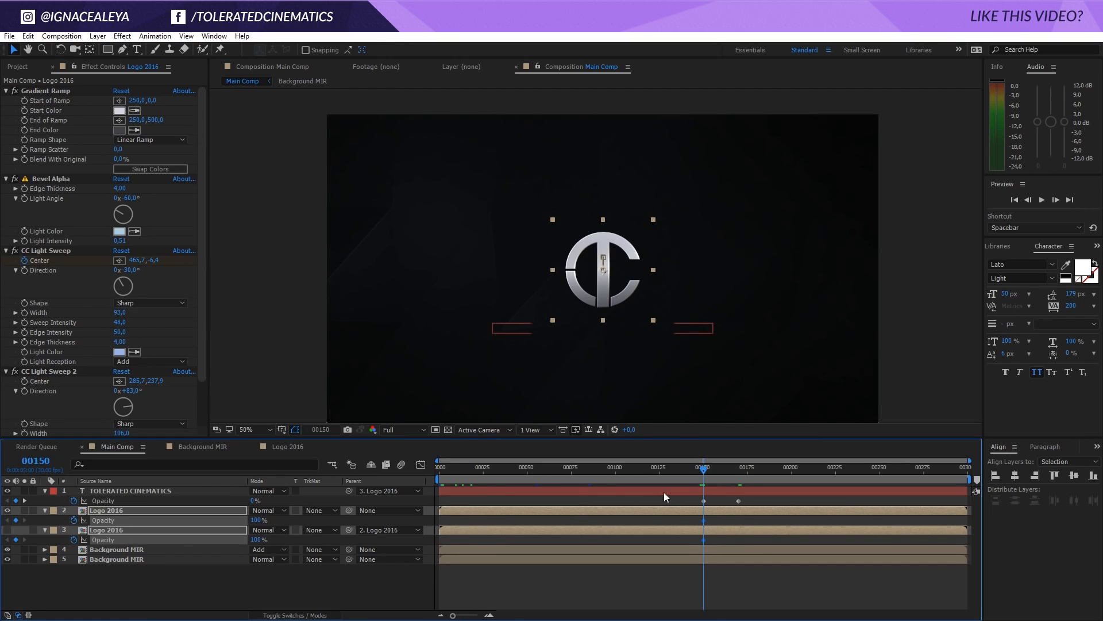
pyautogui.click(717, 517)
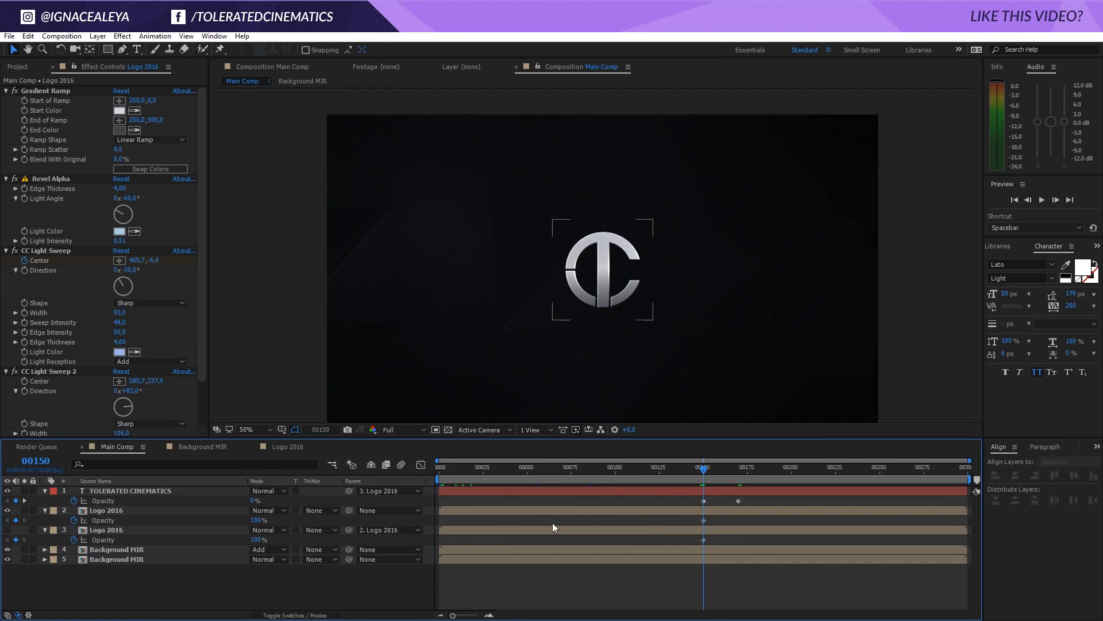
pyautogui.click(257, 540)
pyautogui.write('0')
pyautogui.press('Return')
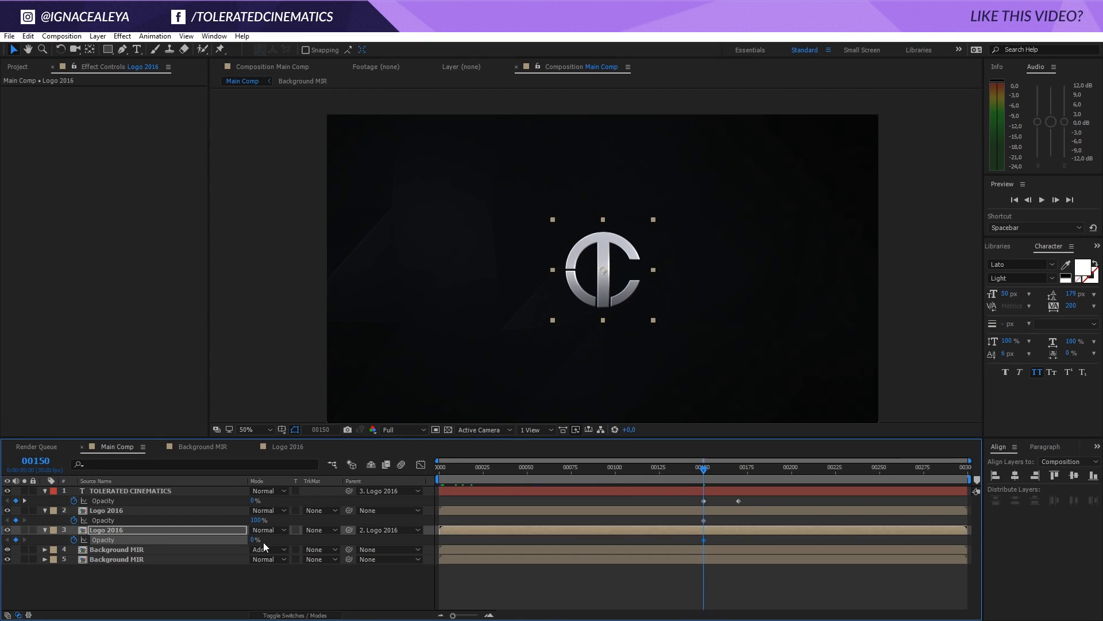
# Set Opacity at frame 170 to 0% on the upper Logo 2016 layer and 100% on the lower, and scrub through the crossfade
pyautogui.click(738, 469)
pyautogui.click(259, 521)
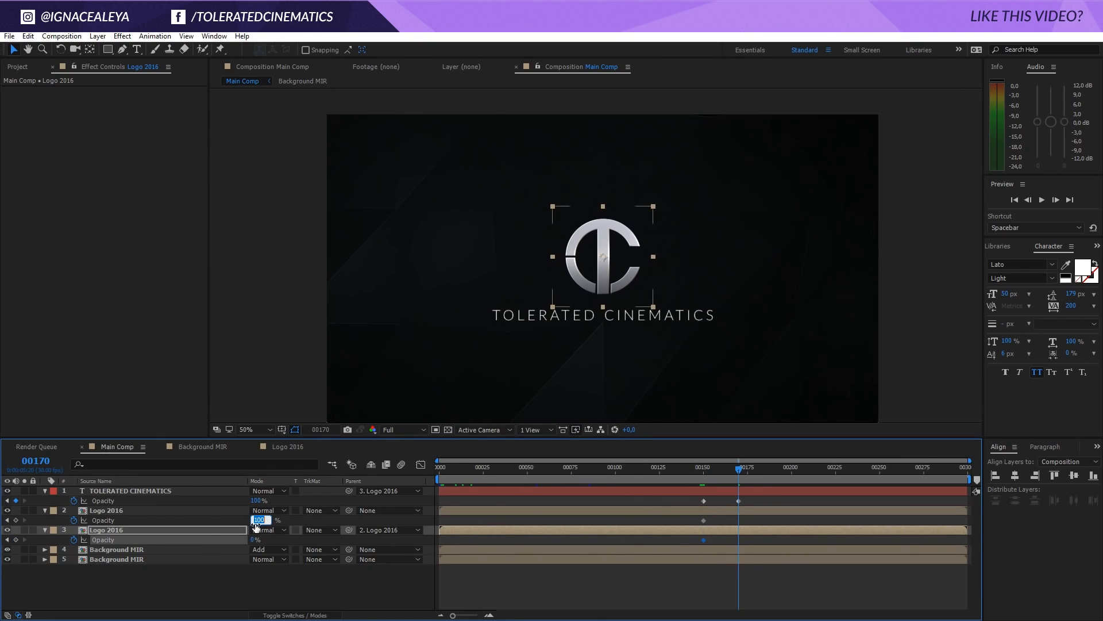
pyautogui.write('0')
pyautogui.press('Return')
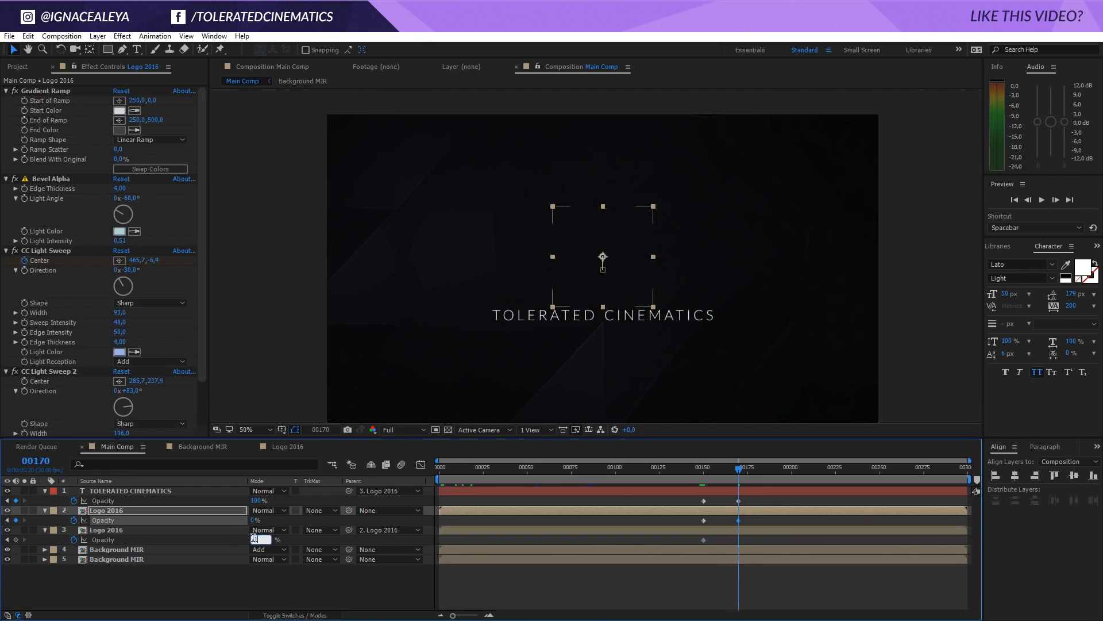
pyautogui.click(253, 540)
pyautogui.write('100')
pyautogui.press('Return')
pyautogui.click(653, 575)
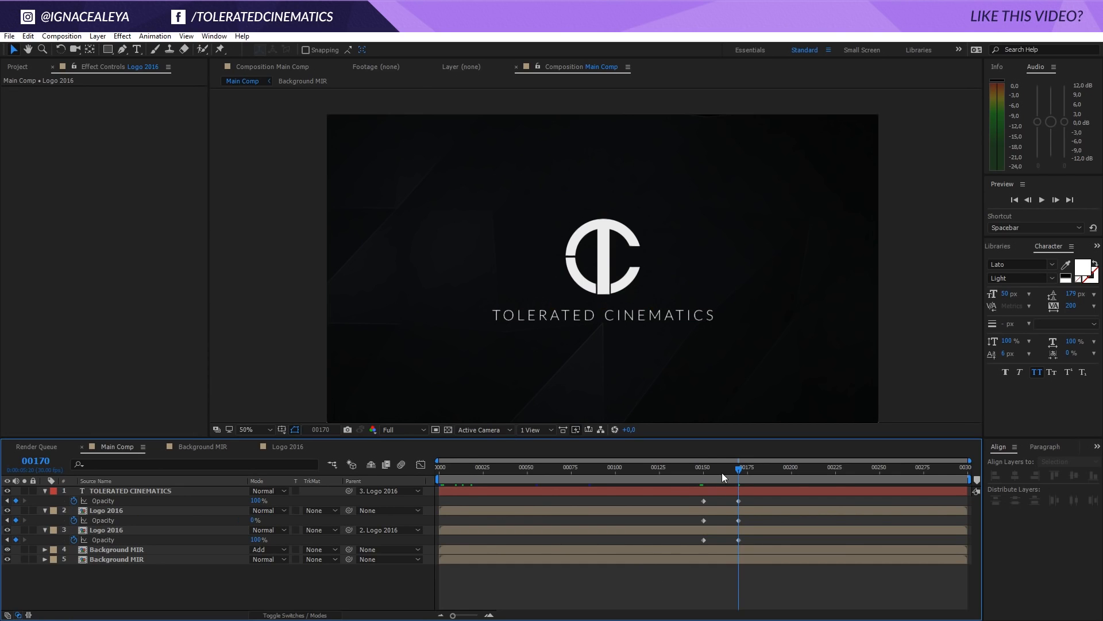
pyautogui.moveTo(722, 473); pyautogui.dragTo(754, 522)
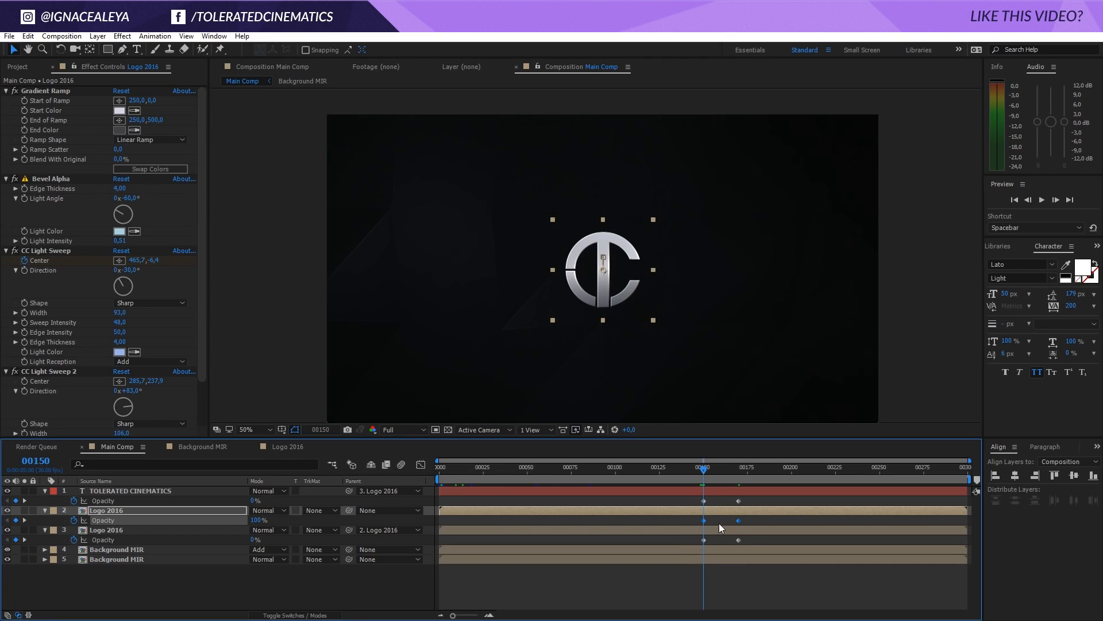
# Create a 1920 x 1080 px solid named BG in near-black 080808 beneath both Background MIR layers
pyautogui.click(696, 558)
pyautogui.click(702, 550)
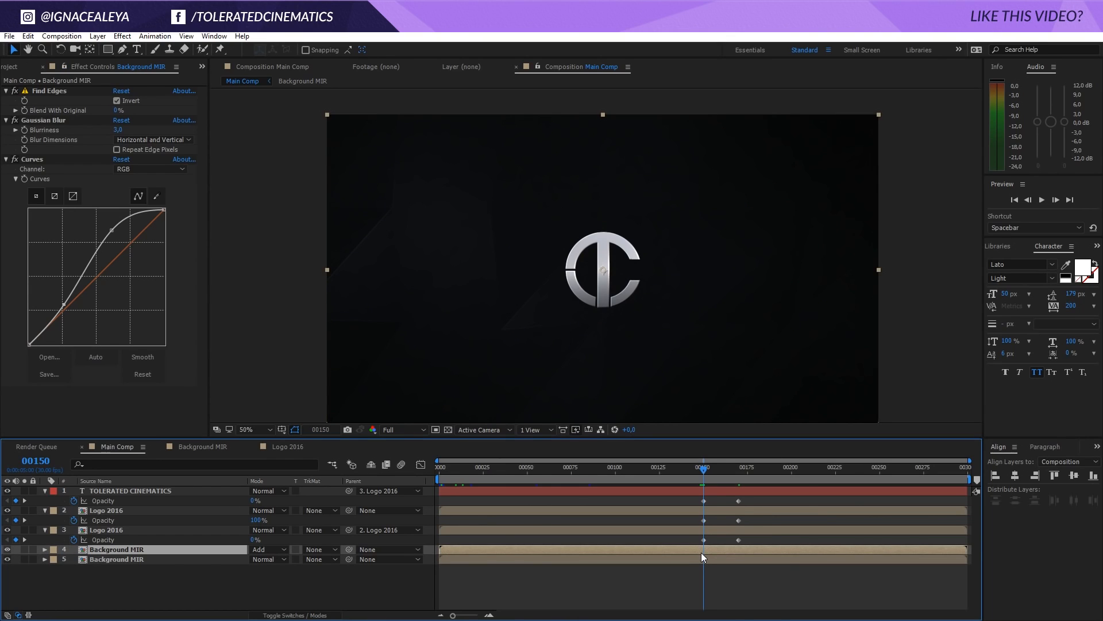
pyautogui.click(703, 560)
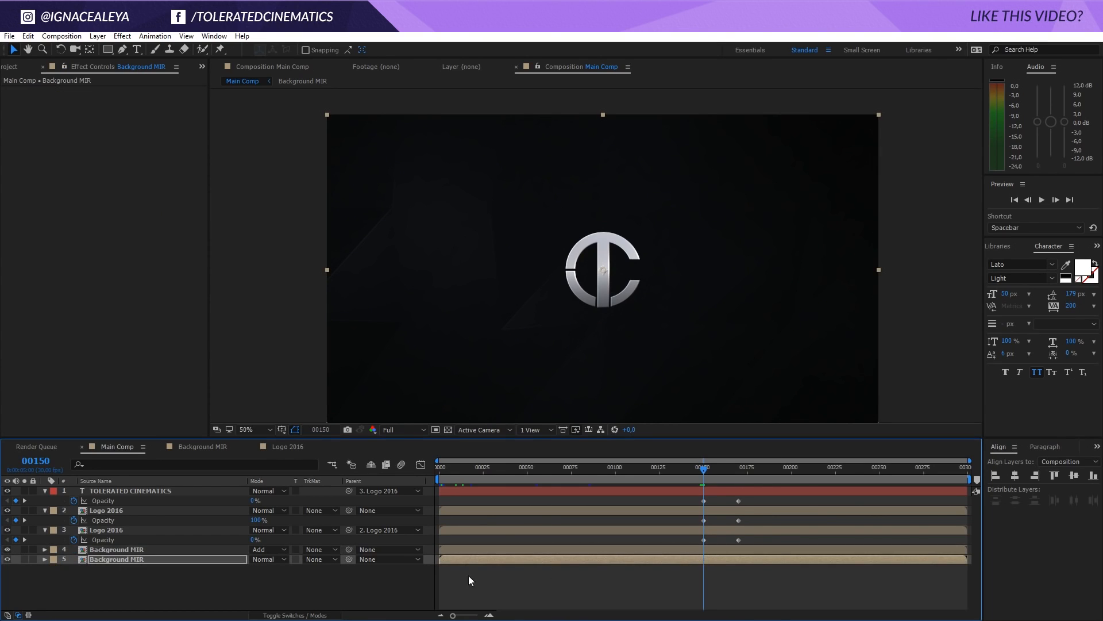
pyautogui.rightClick(236, 588)
pyautogui.moveTo(267, 480)
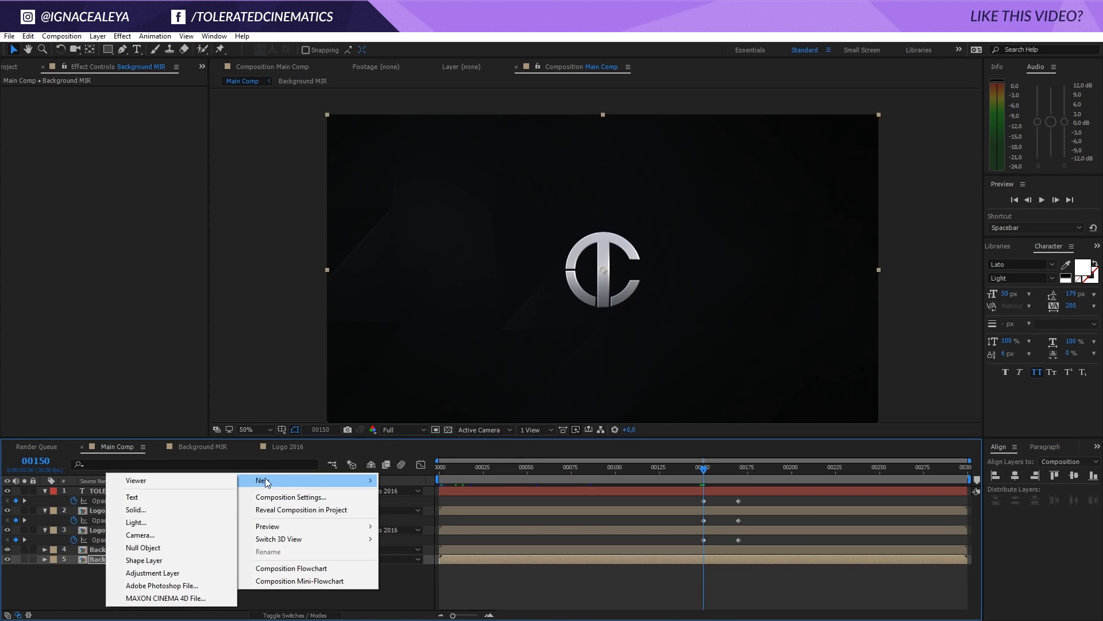
pyautogui.click(156, 513)
pyautogui.write('BG')
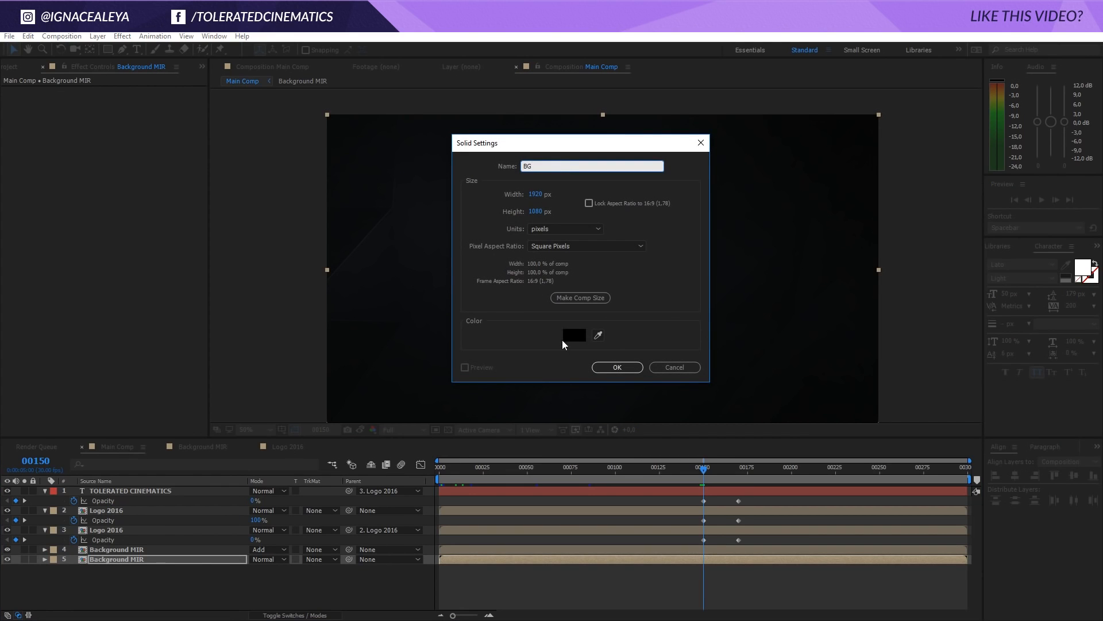
pyautogui.click(575, 337)
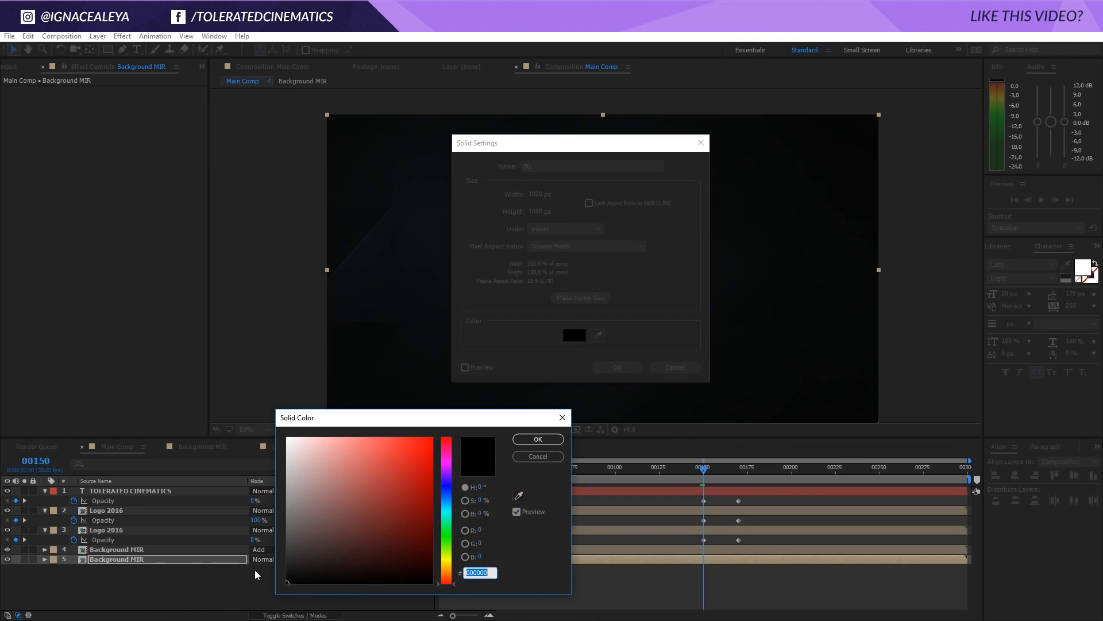
pyautogui.click(286, 574)
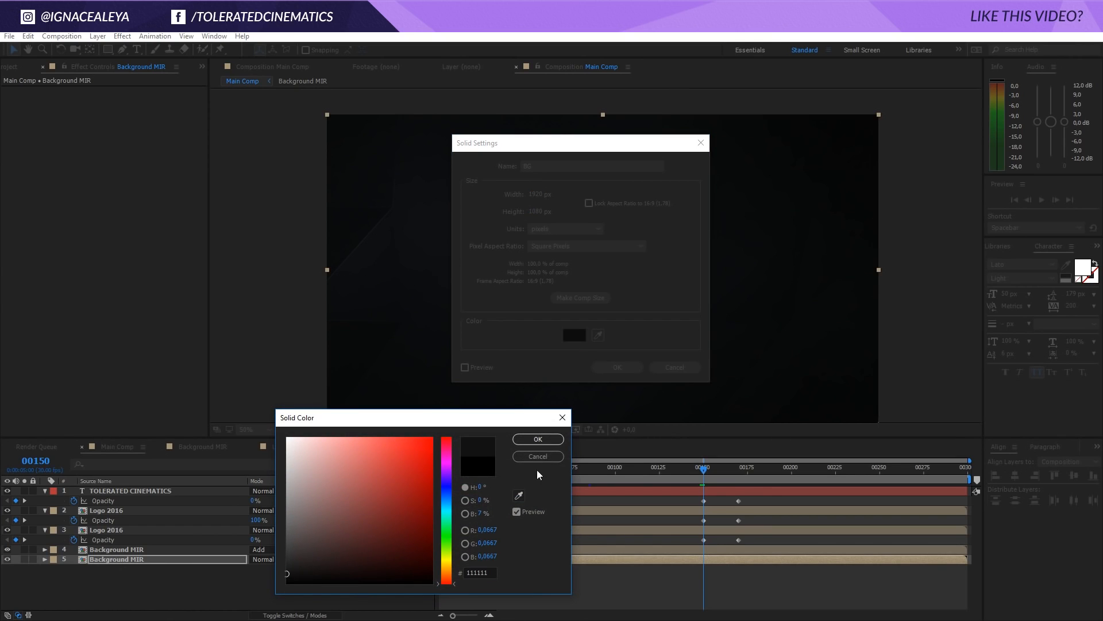
pyautogui.moveTo(290, 576); pyautogui.dragTo(280, 578)
pyautogui.click(446, 497)
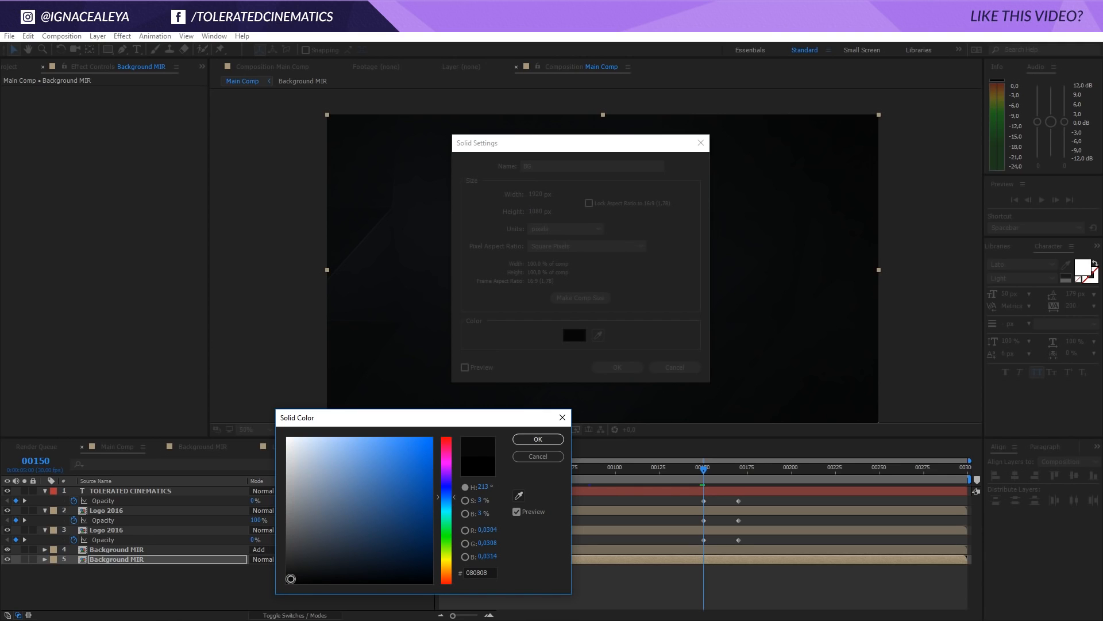
pyautogui.click(538, 439)
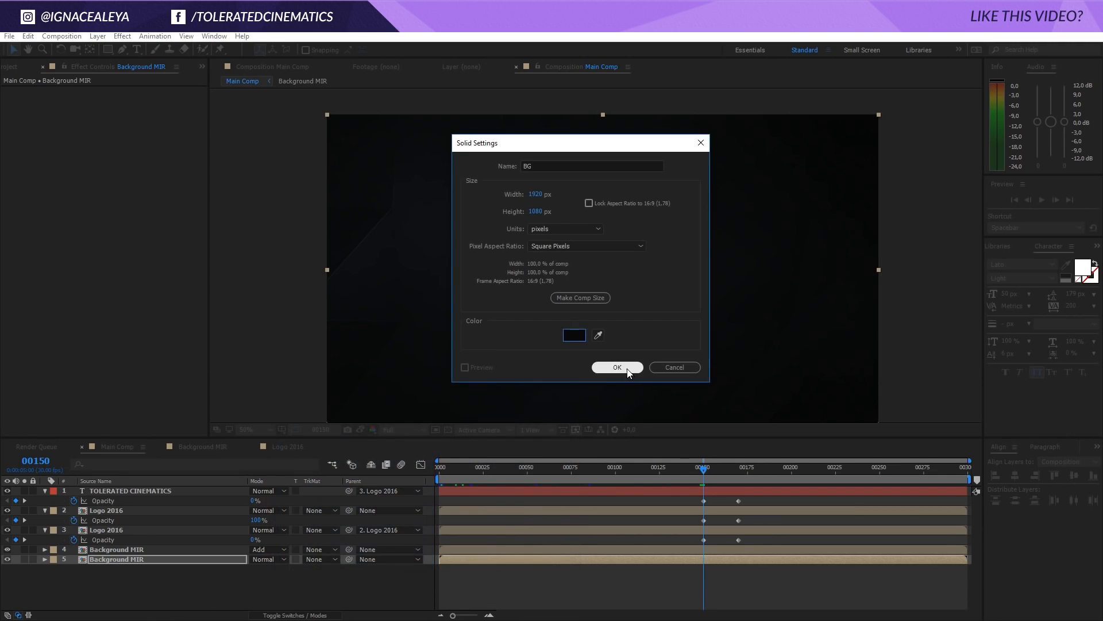
pyautogui.click(617, 367)
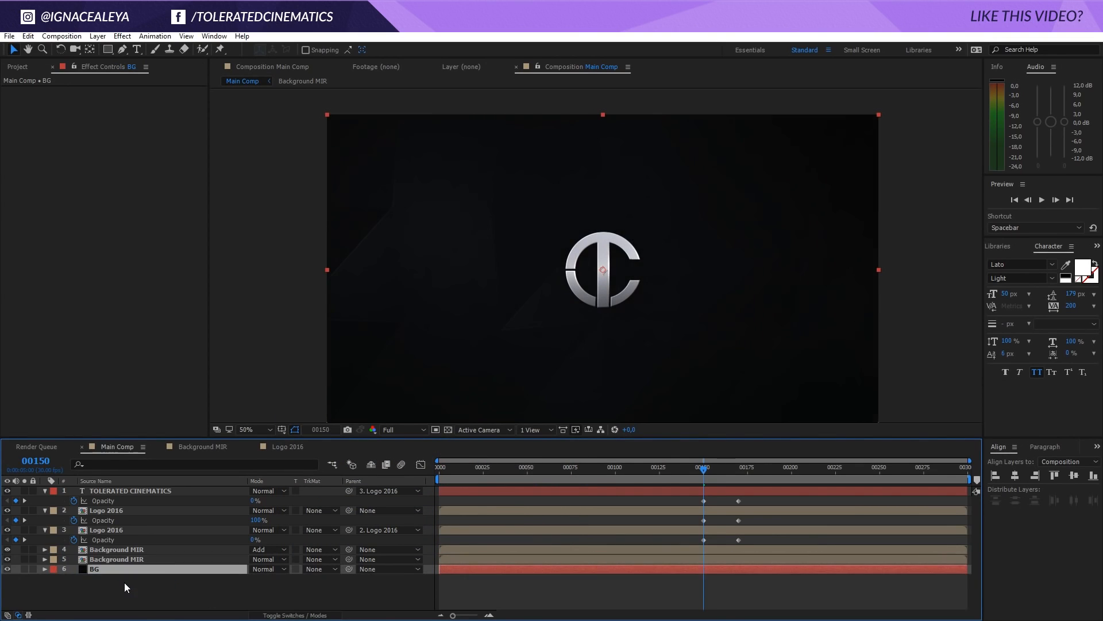
# Scrub from frame 150 to frame 194 to check the logo crossfade and start a playback preview of Main Comp
pyautogui.moveTo(710, 466); pyautogui.dragTo(782, 471)
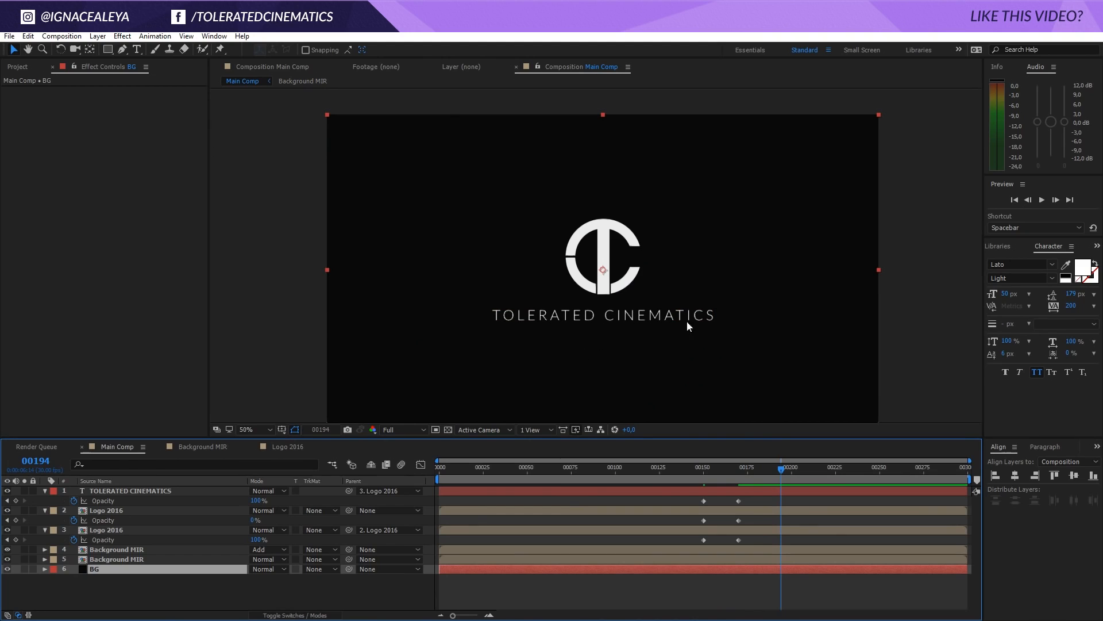
pyautogui.press('space')
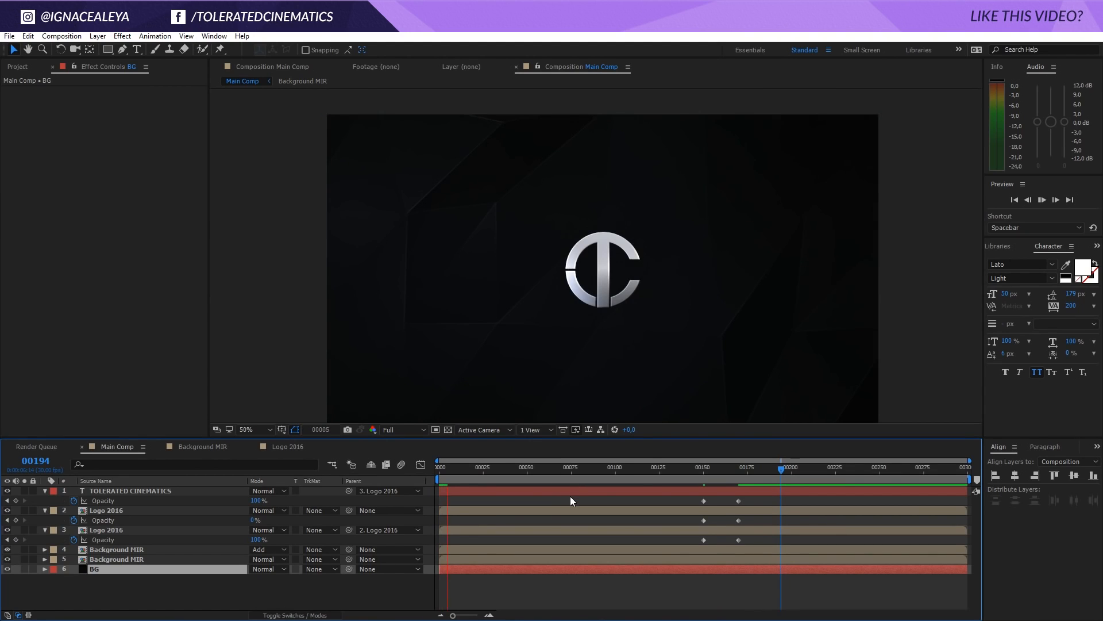
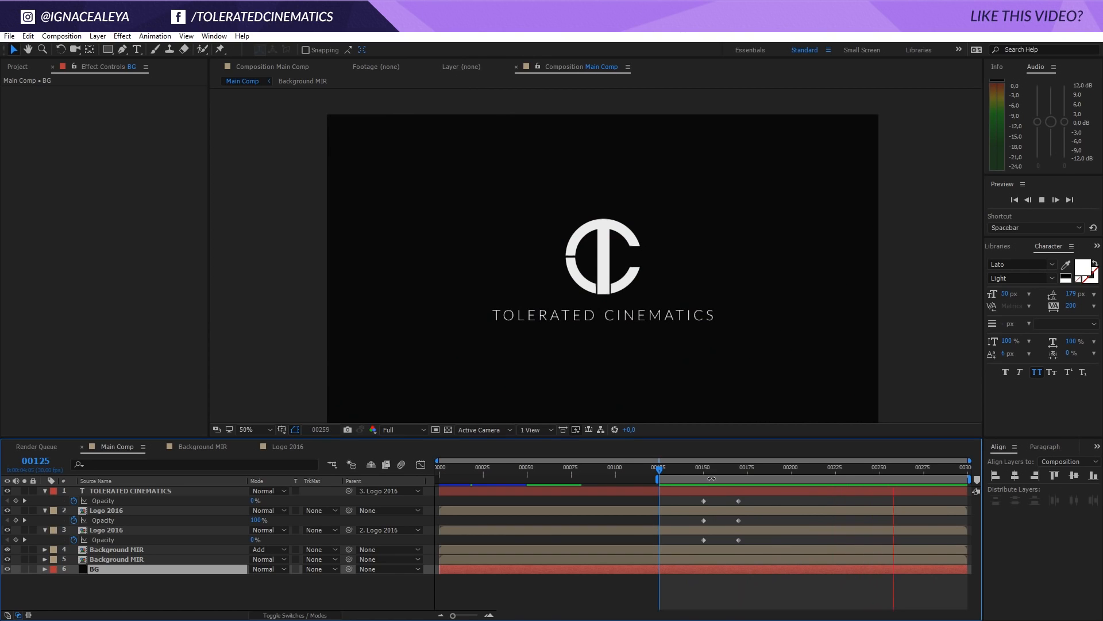
# Select all Main Comp layers from TOLERATED CINEMATICS to BG and reveal every keyframed property
pyautogui.moveTo(712, 468); pyautogui.dragTo(749, 497)
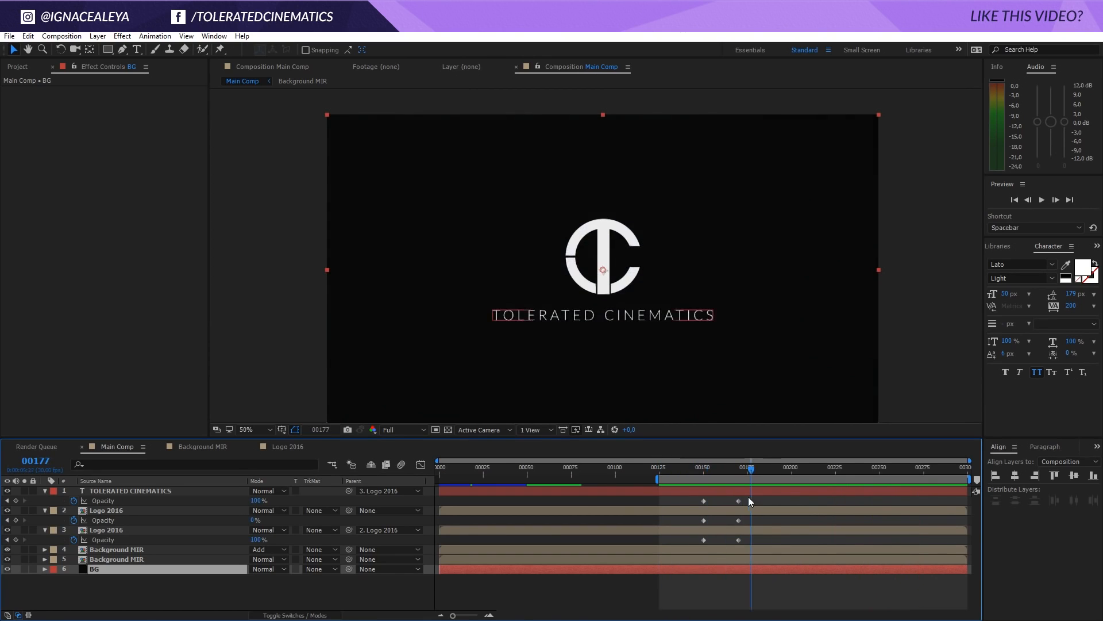
pyautogui.click(157, 491)
pyautogui.keyDown('shift'); pyautogui.click(119, 563); pyautogui.keyUp('shift')
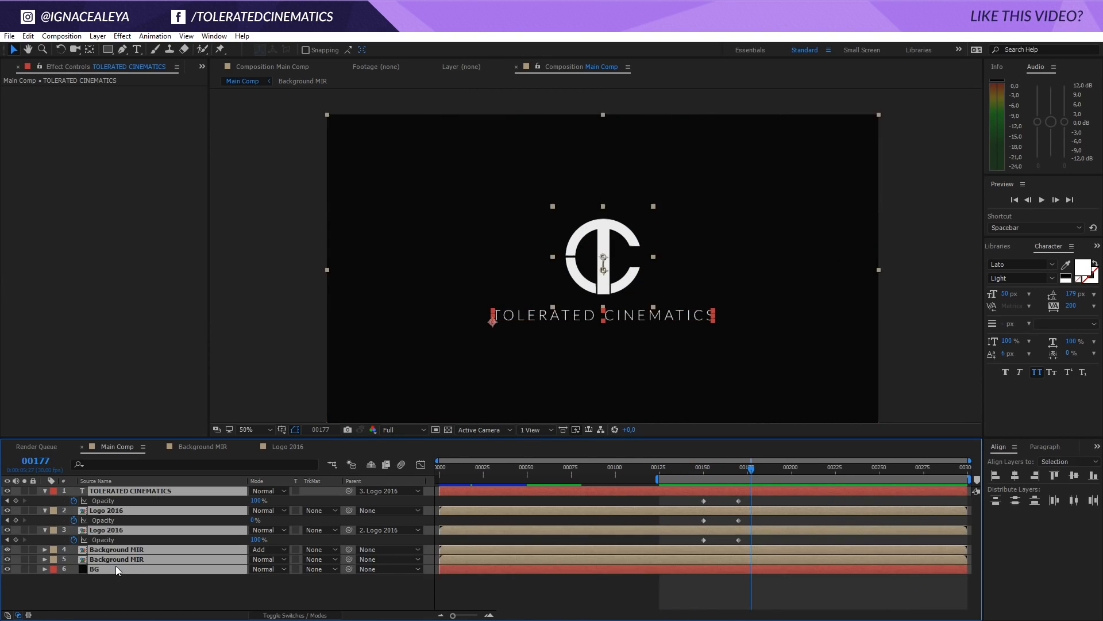
pyautogui.press('u')
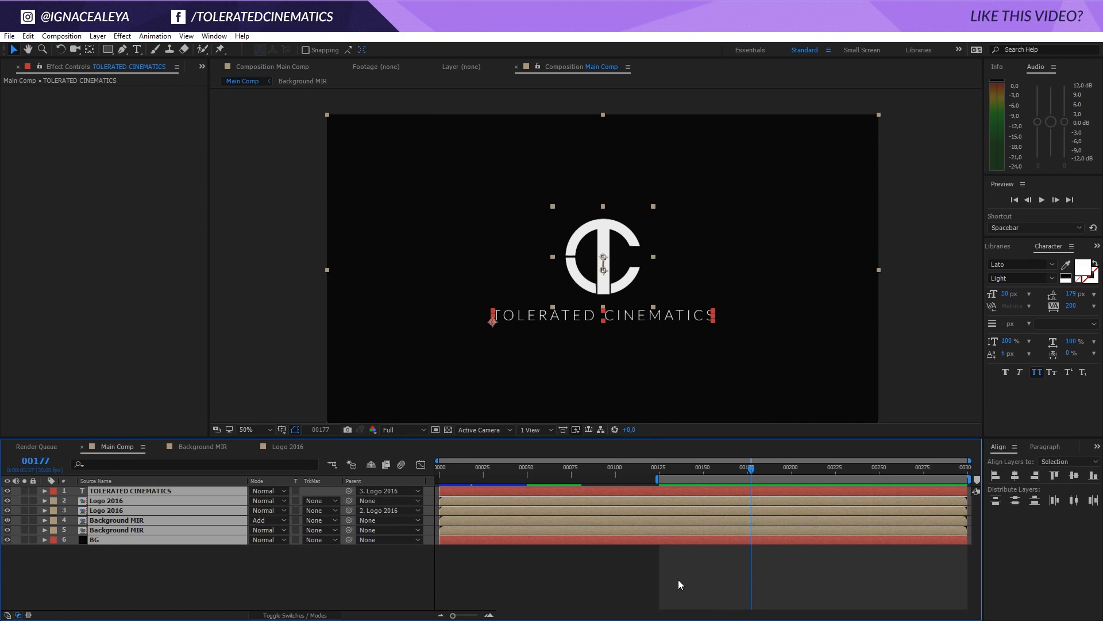
pyautogui.press('u')
pyautogui.scroll(-1, 709, 569)
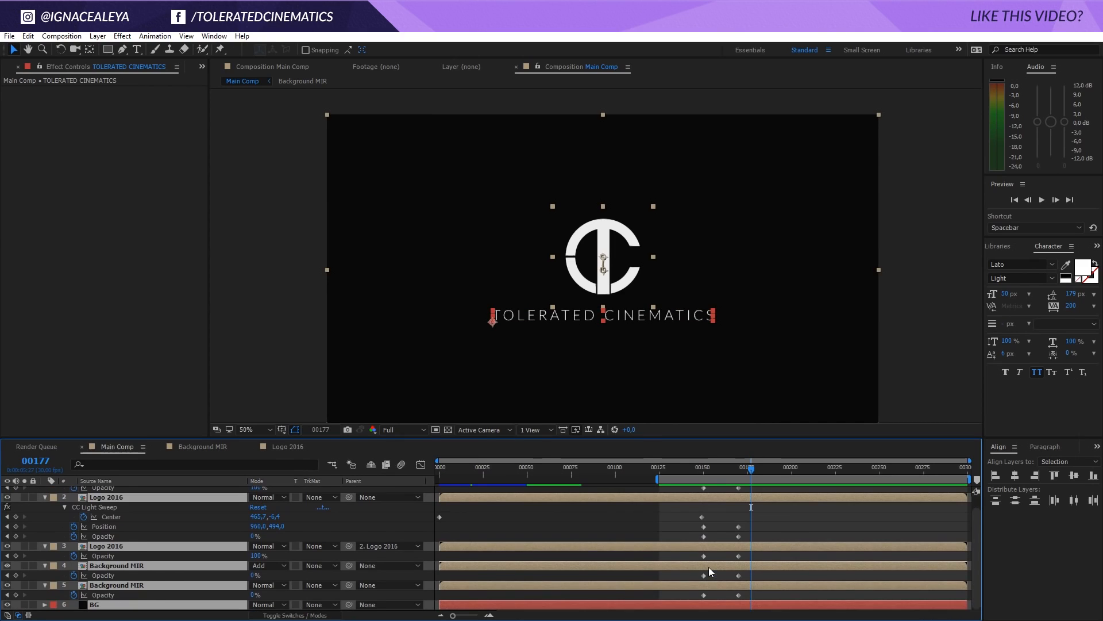
pyautogui.scroll(1, 708, 570)
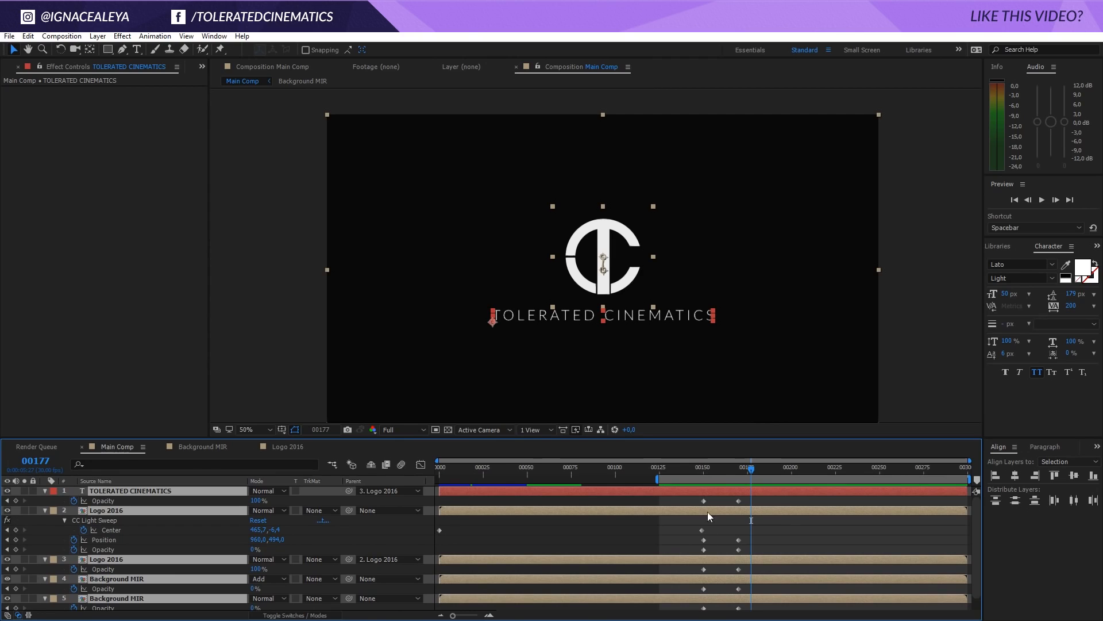
# Apply Easy Ease to the frame 150 and frame 170 keyframes on the text, logo and Background MIR layers
pyautogui.moveTo(696, 498); pyautogui.dragTo(747, 607)
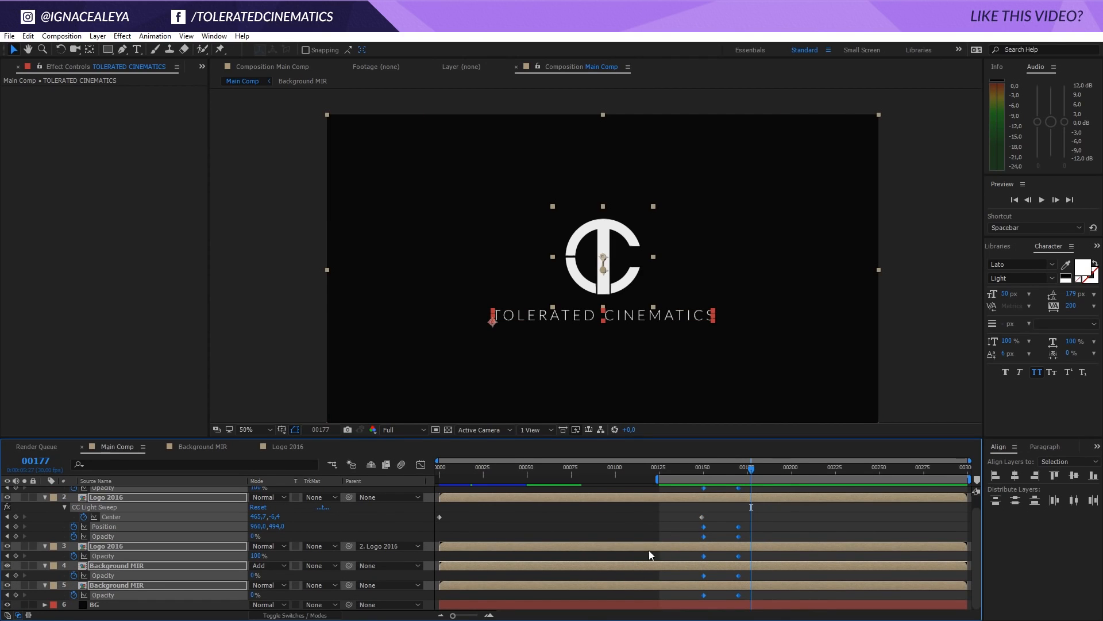
pyautogui.rightClick(704, 556)
pyautogui.moveTo(712, 549)
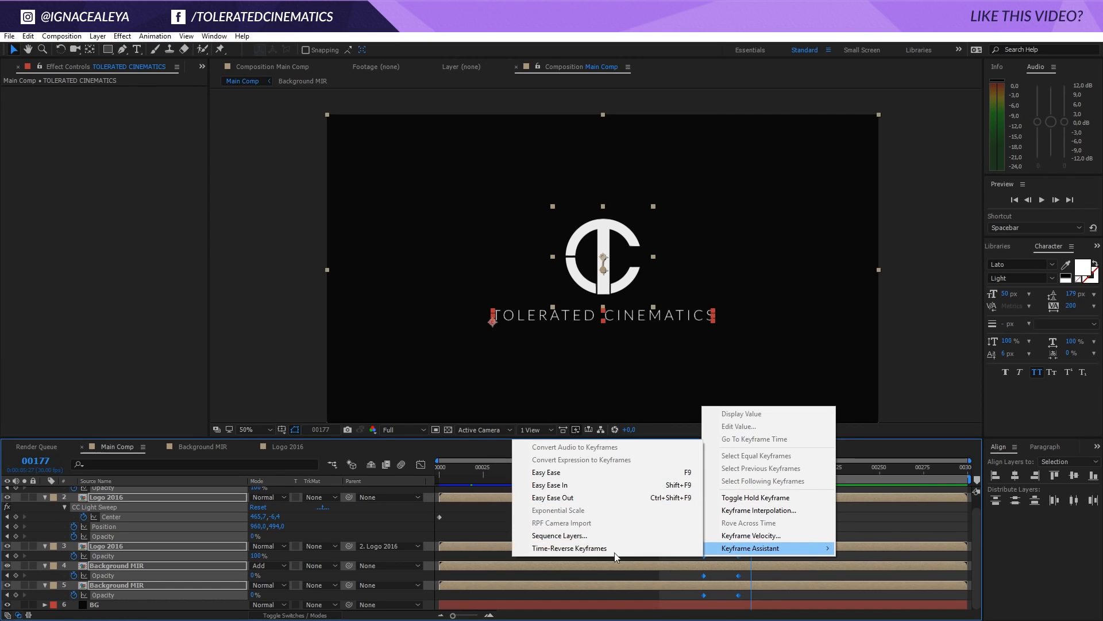
pyautogui.click(576, 478)
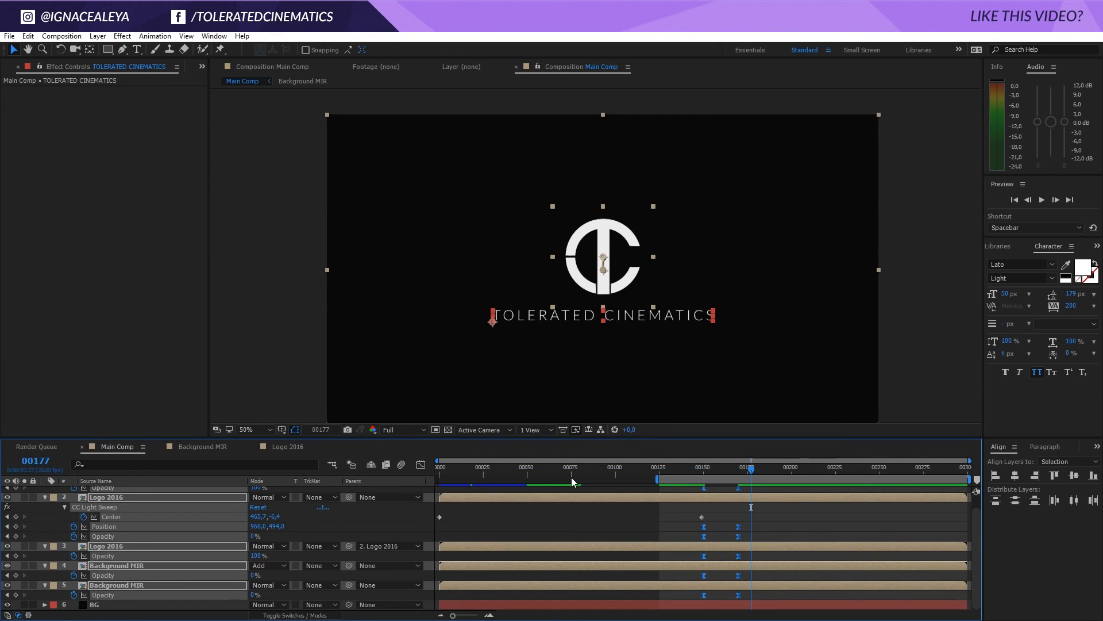
# Show the speed graph and lengthen the selected keyframes' easing handles so the speed peaks sharply in the middle of the transition
pyautogui.click(421, 465)
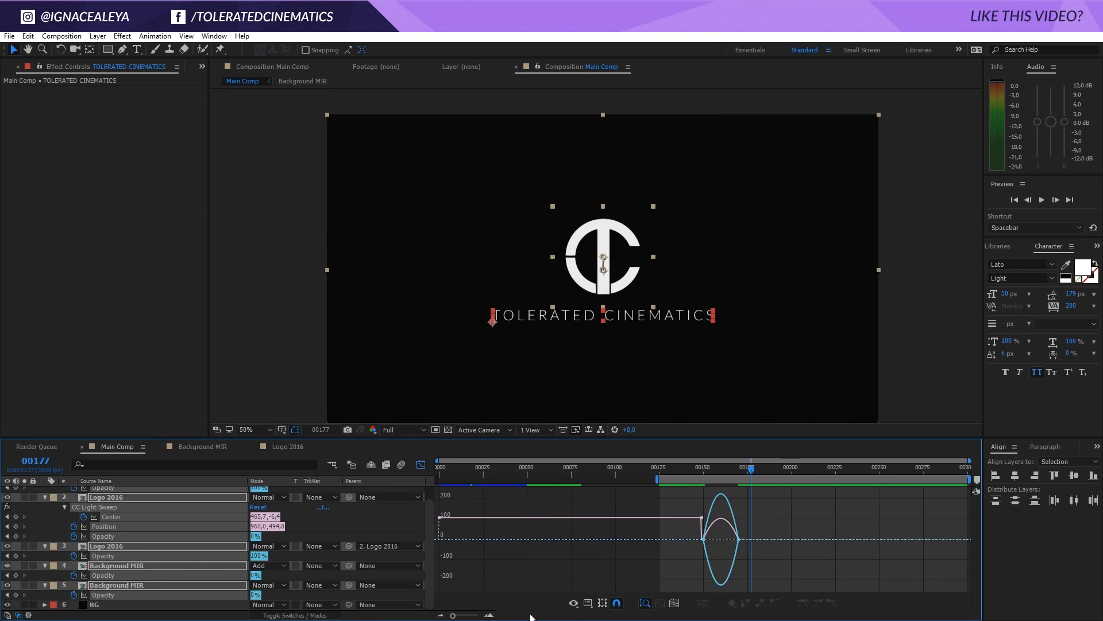
pyautogui.click(591, 605)
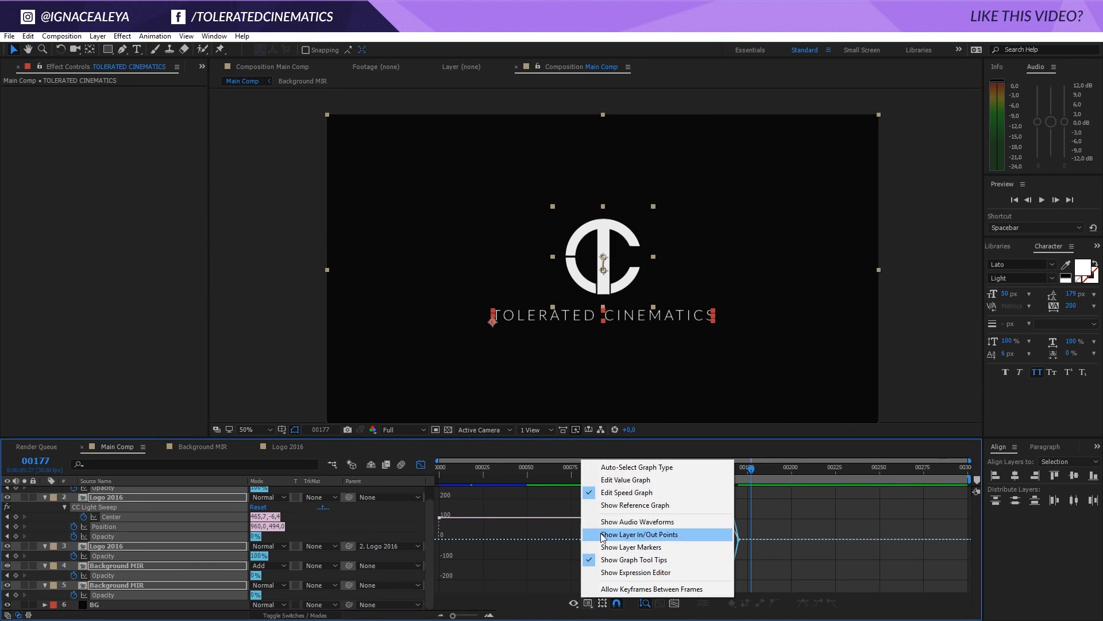
pyautogui.click(625, 495)
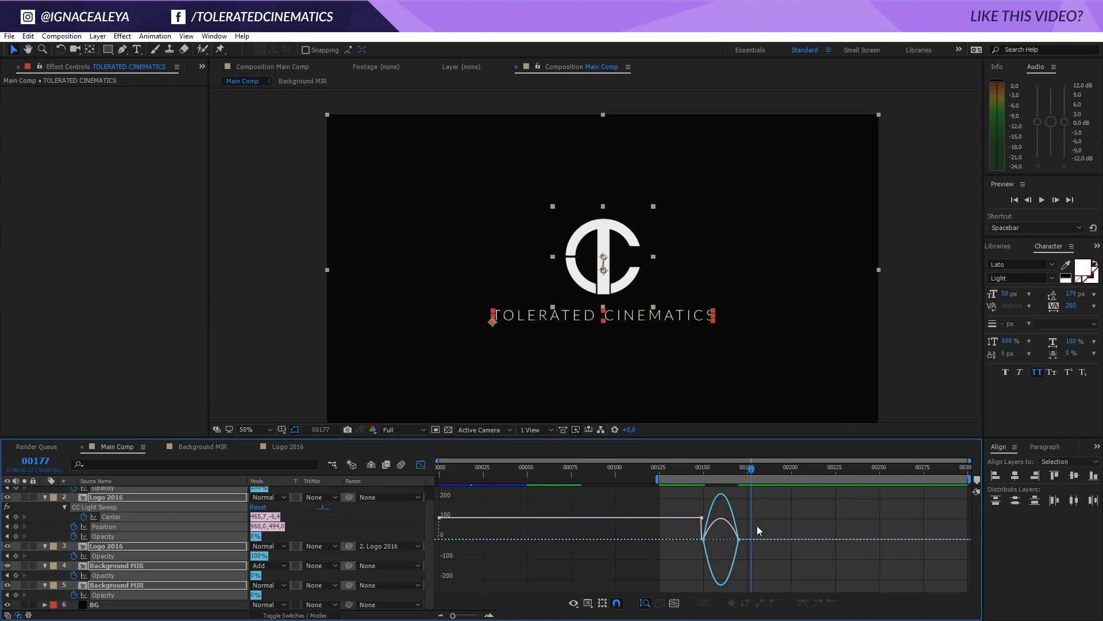
pyautogui.moveTo(750, 532); pyautogui.dragTo(726, 539)
# Scrub through the eased transition from frame 151 and play a preview of it
pyautogui.click(706, 470)
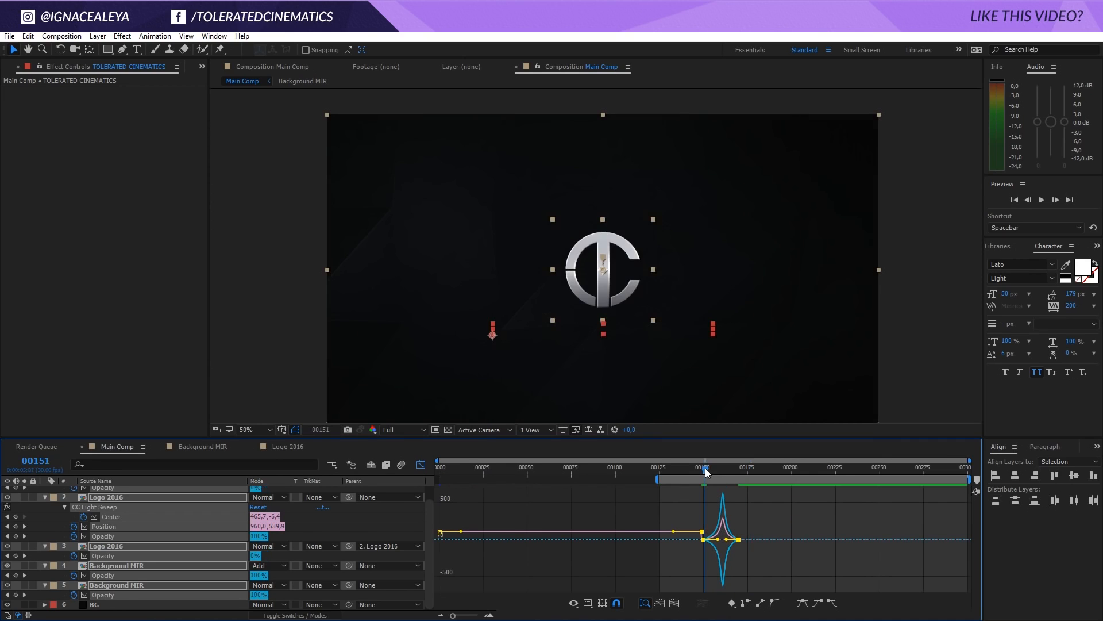
pyautogui.moveTo(706, 470); pyautogui.dragTo(739, 493)
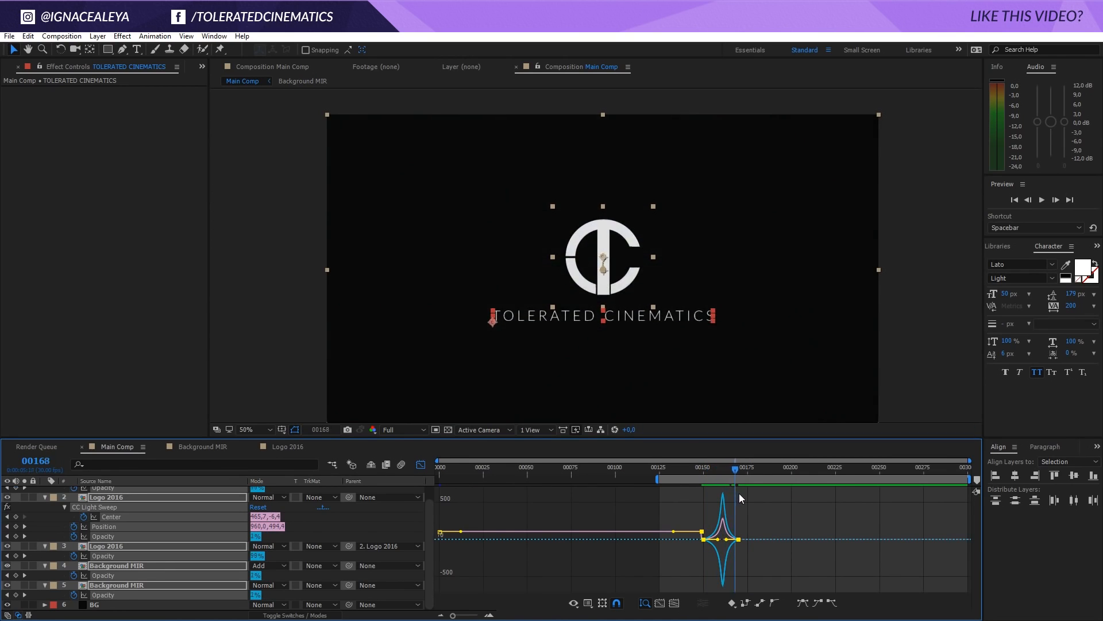
pyautogui.press('space')
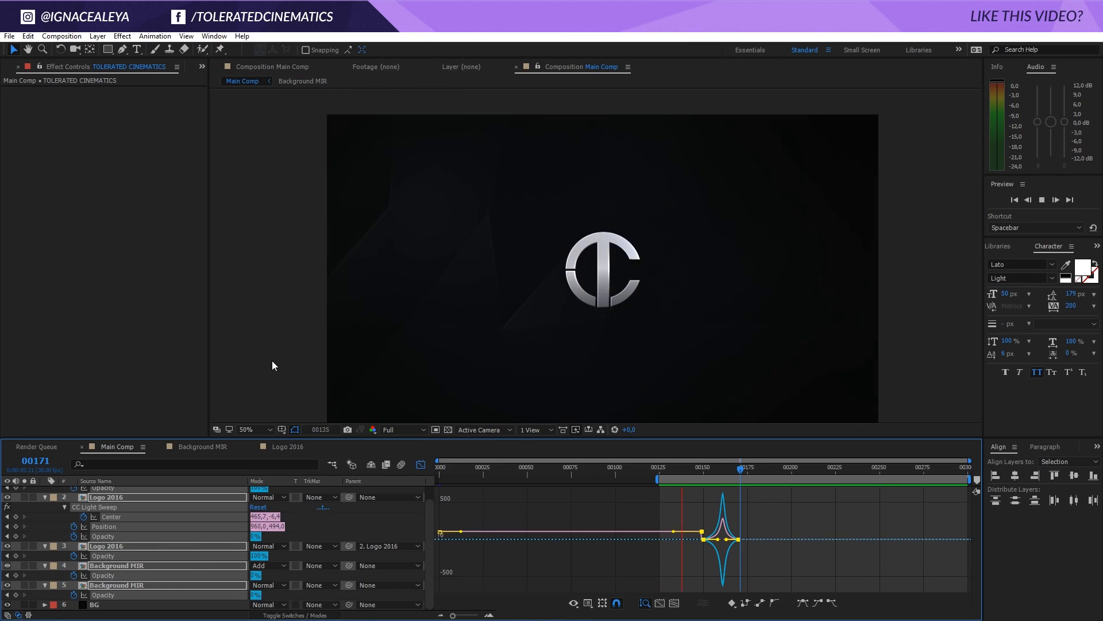
pyautogui.click(732, 467)
# Close the Graph Editor and move the frame 170 keyframes of the text, logo and Background MIR layers to about frame 180
pyautogui.click(420, 465)
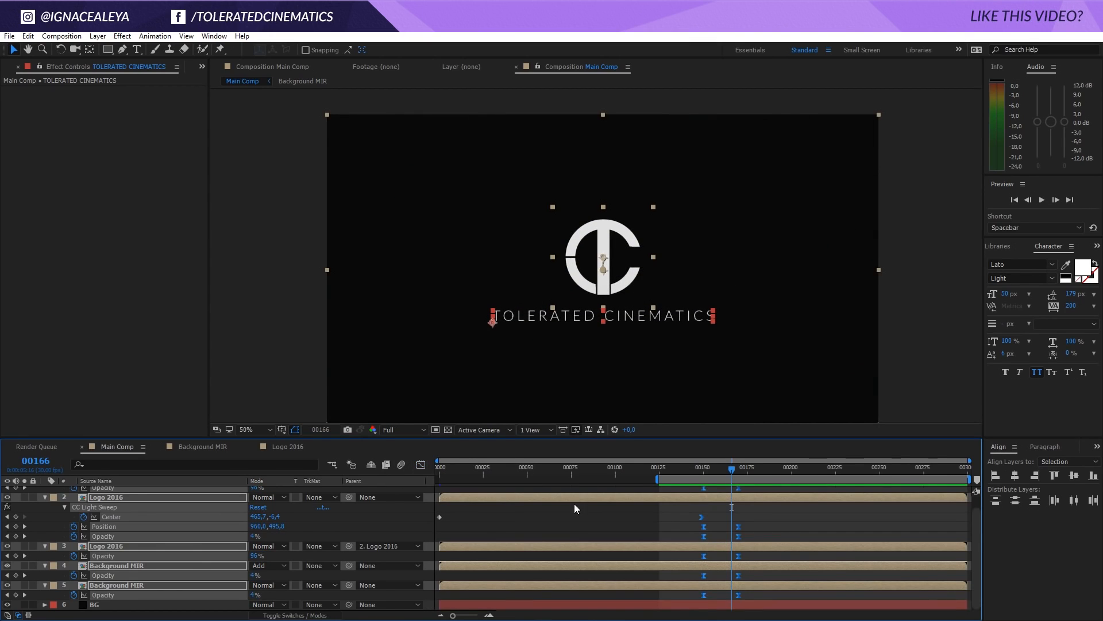
pyautogui.scroll(2, 761, 521)
pyautogui.moveTo(754, 498); pyautogui.dragTo(756, 601)
# Preview the lengthened transition and extend the start of the work area back to frame 0
pyautogui.press('space')
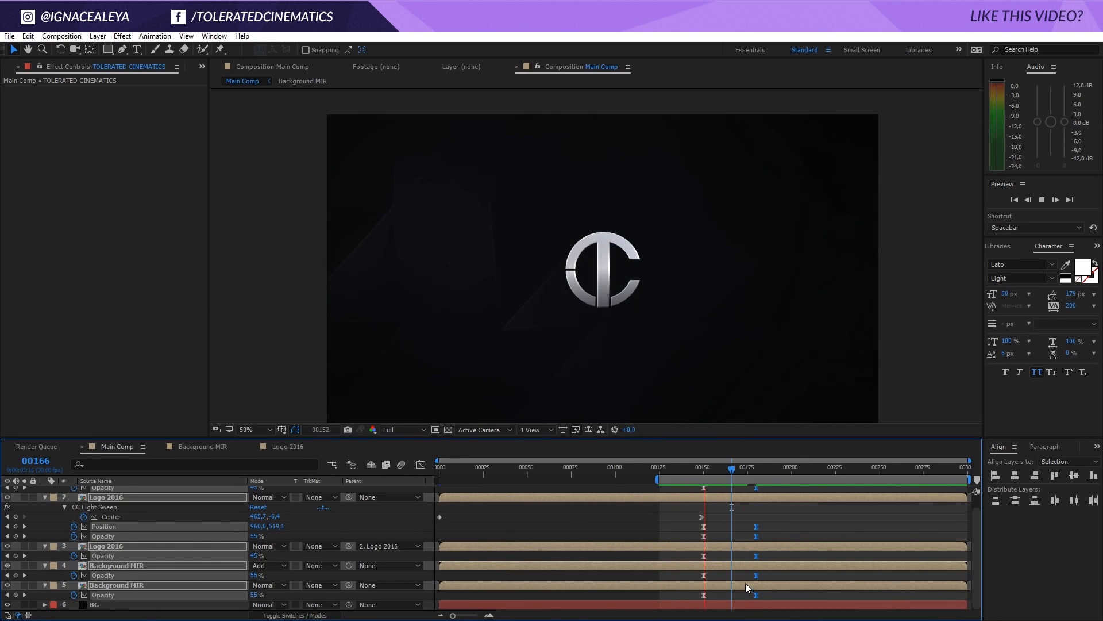
pyautogui.moveTo(722, 468); pyautogui.dragTo(734, 470)
pyautogui.click(656, 472)
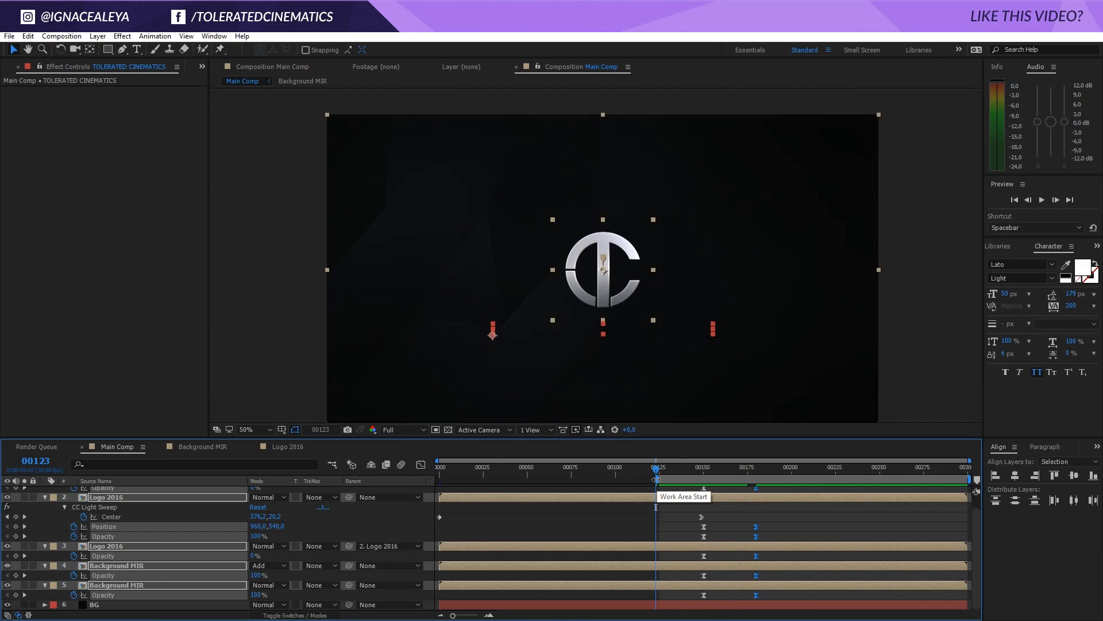
pyautogui.moveTo(657, 479); pyautogui.dragTo(230, 492)
# Create an adjustment layer above all other layers and name it Transform Control
pyautogui.click(98, 36)
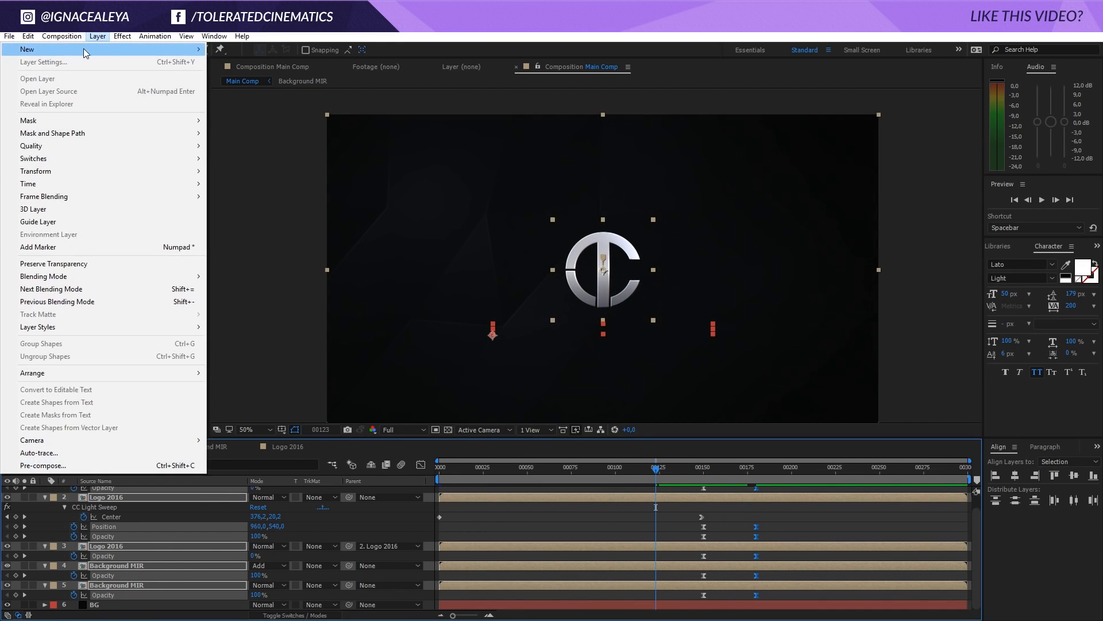
pyautogui.moveTo(173, 44)
pyautogui.click(259, 109)
pyautogui.press('Return')
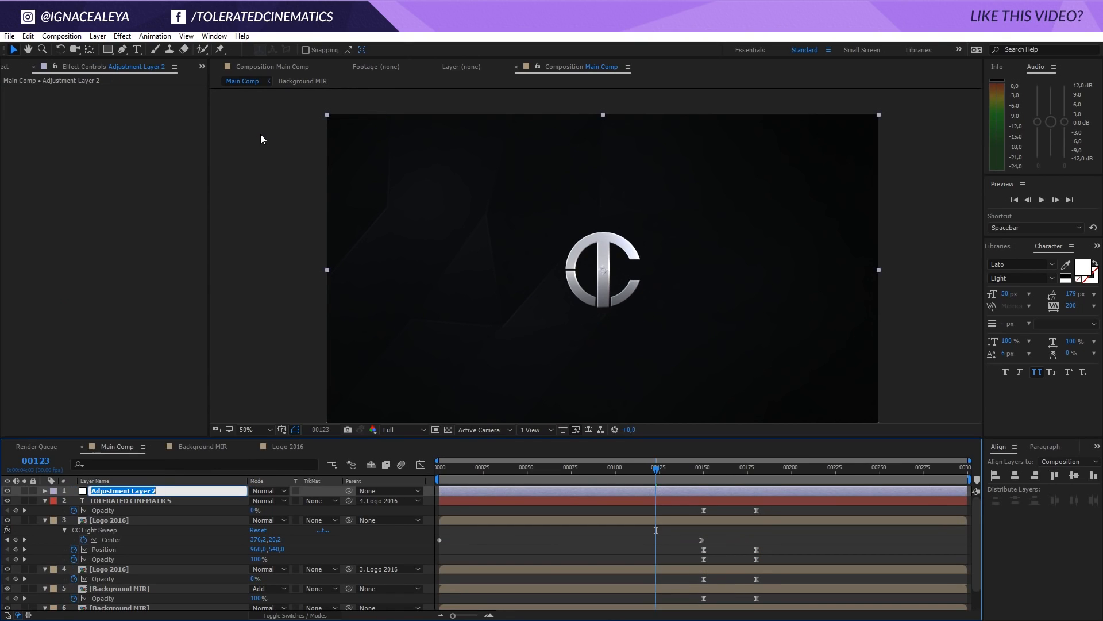
pyautogui.write('Transform Control')
pyautogui.press('Return')
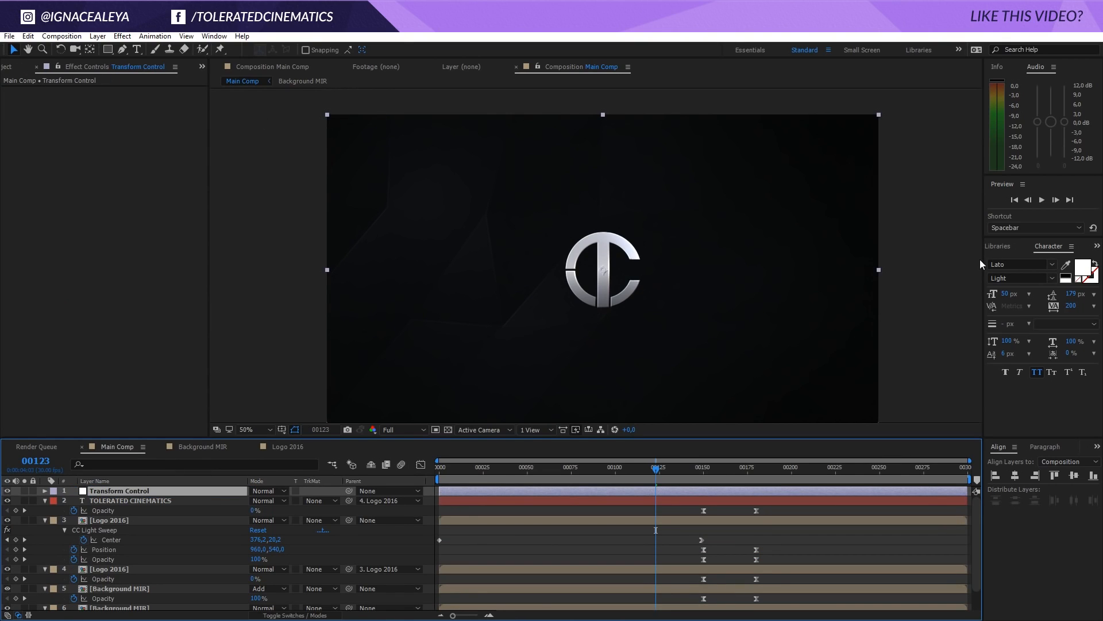
# Find the Transform effect, apply it to the Transform Control layer, and go to frame 150
pyautogui.click(991, 250)
pyautogui.click(992, 250)
pyautogui.moveTo(1026, 260); pyautogui.dragTo(938, 260)
pyautogui.write('tra')
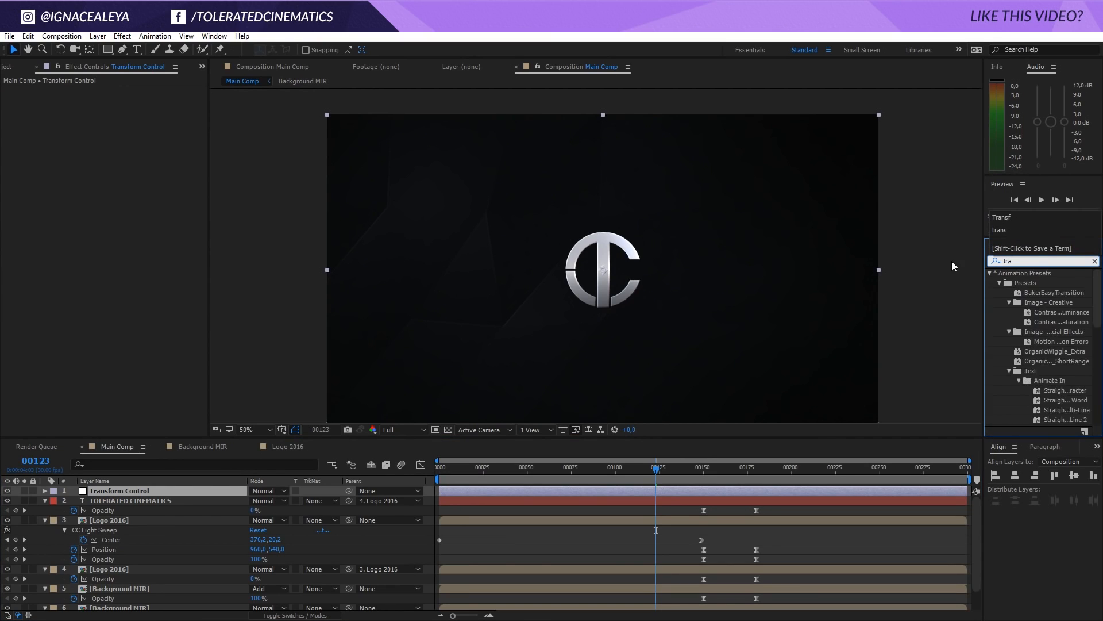
pyautogui.write('nsf')
pyautogui.moveTo(1030, 285); pyautogui.dragTo(704, 476)
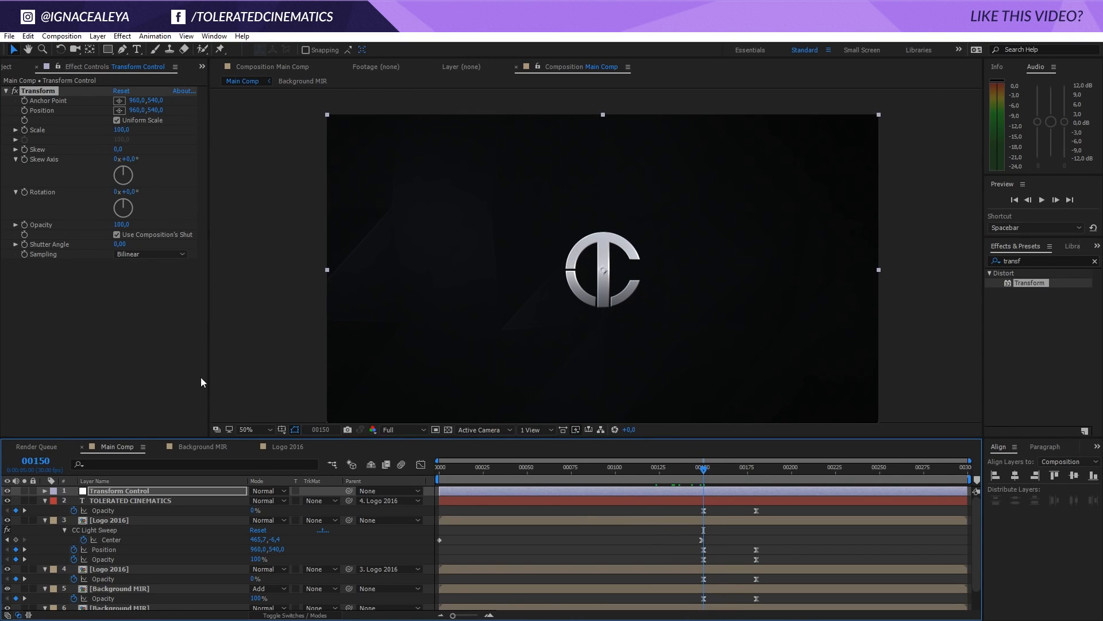
# Keyframe the Transform effect's Scale at 100 on frame 150 and at 227 on frame 0
pyautogui.click(22, 131)
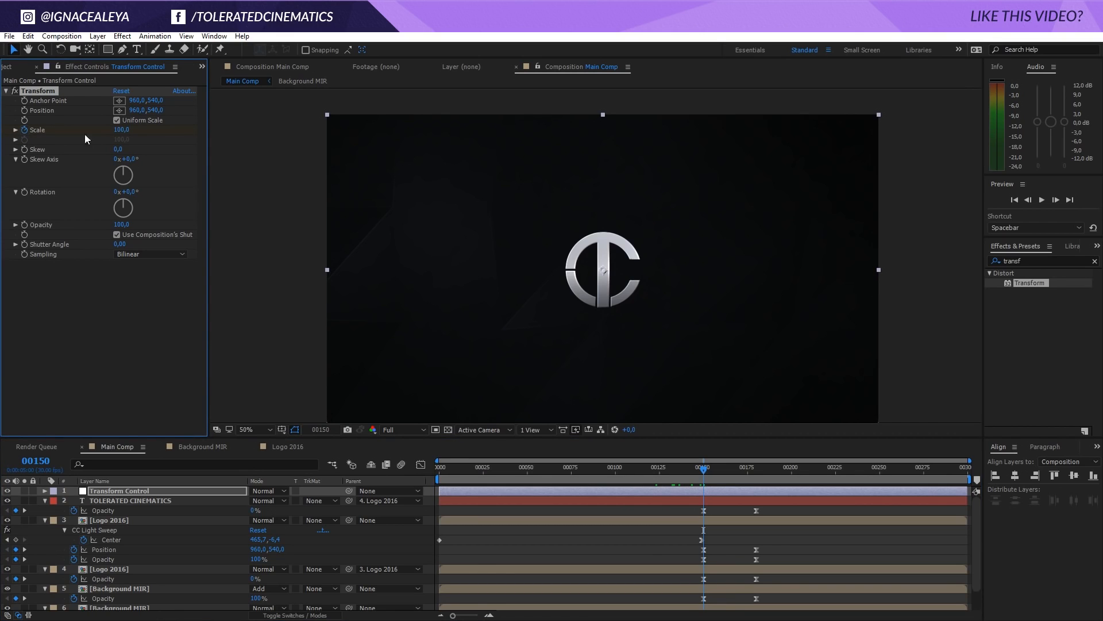
pyautogui.moveTo(449, 468); pyautogui.dragTo(330, 471)
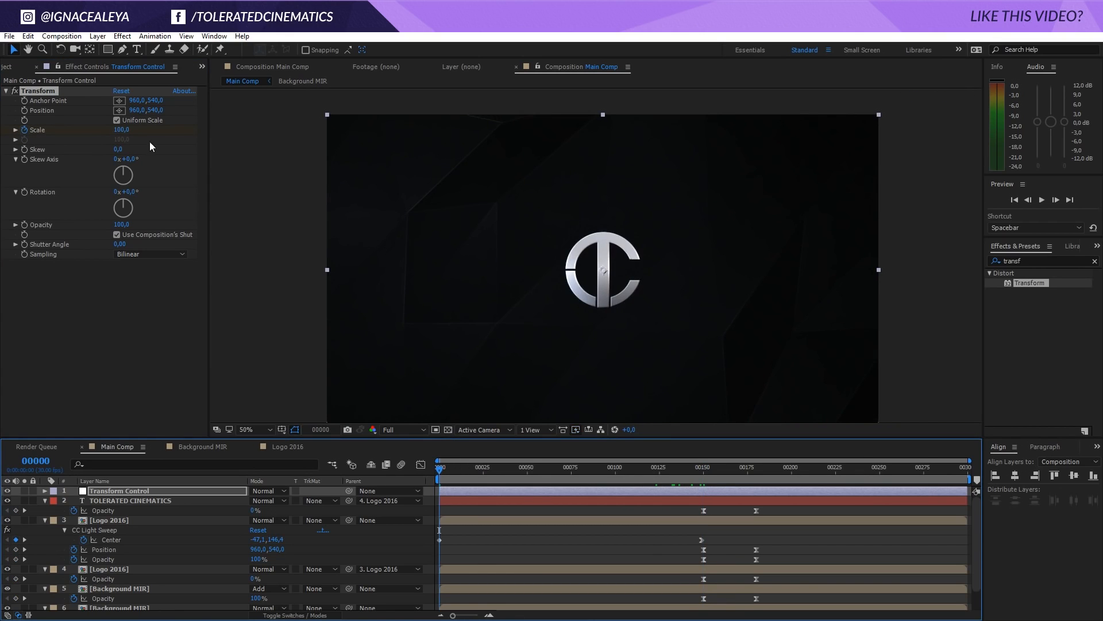
pyautogui.moveTo(121, 130); pyautogui.dragTo(204, 137)
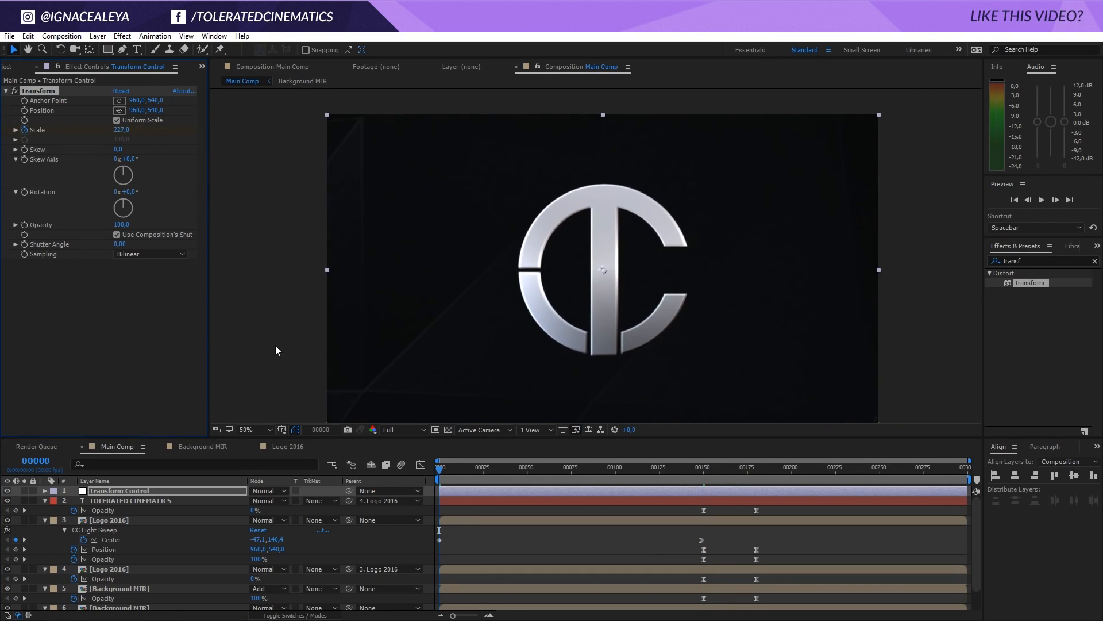
# Identify the metallic layer of the two Logo 2016 layers and rename it Metal Logo
pyautogui.click(120, 520)
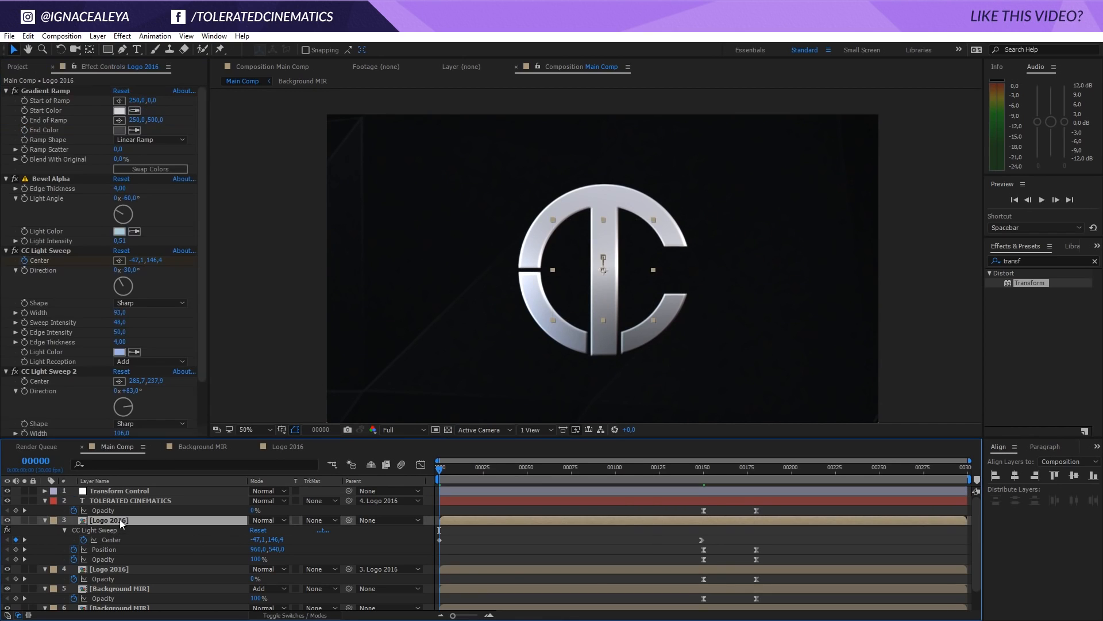
pyautogui.click(100, 569)
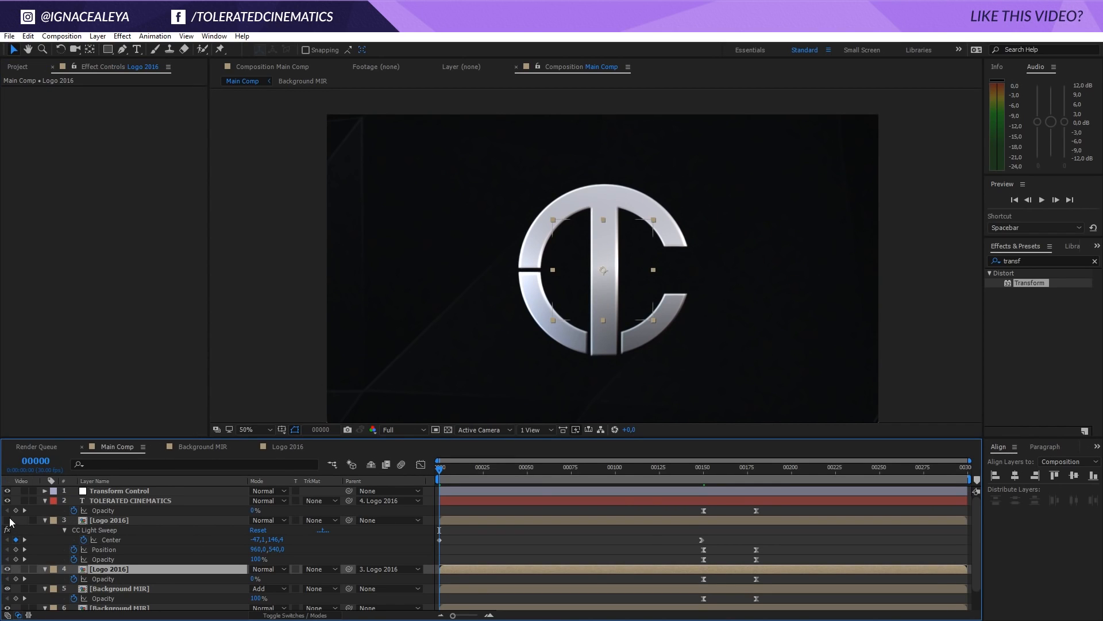
pyautogui.click(9, 519)
pyautogui.click(113, 519)
pyautogui.press('Return')
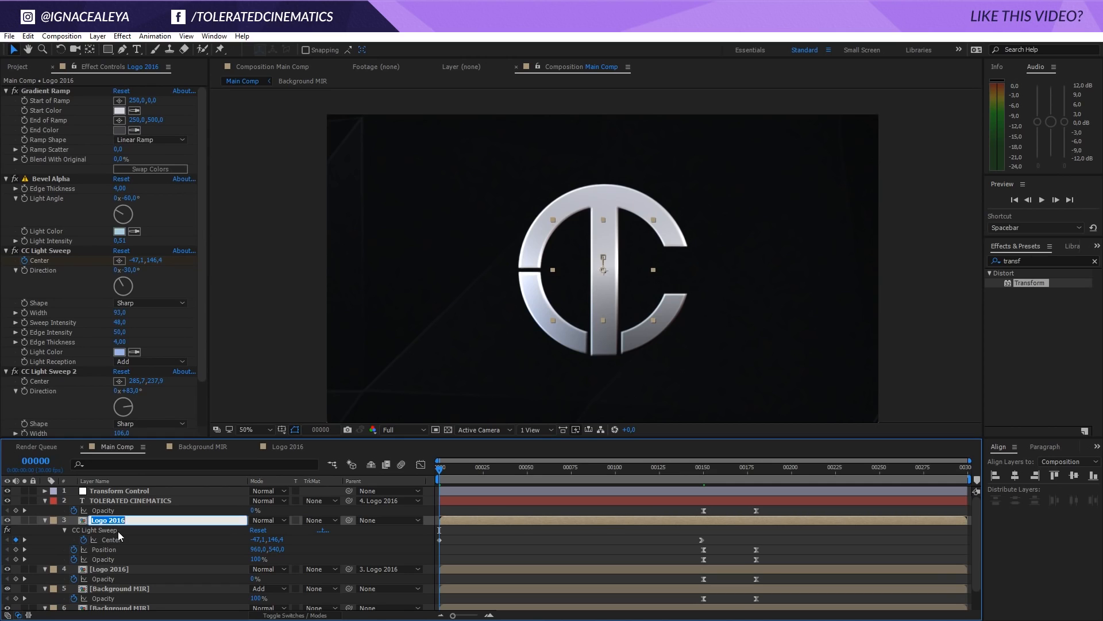
pyautogui.write('Metal Logo')
pyautogui.press('Return')
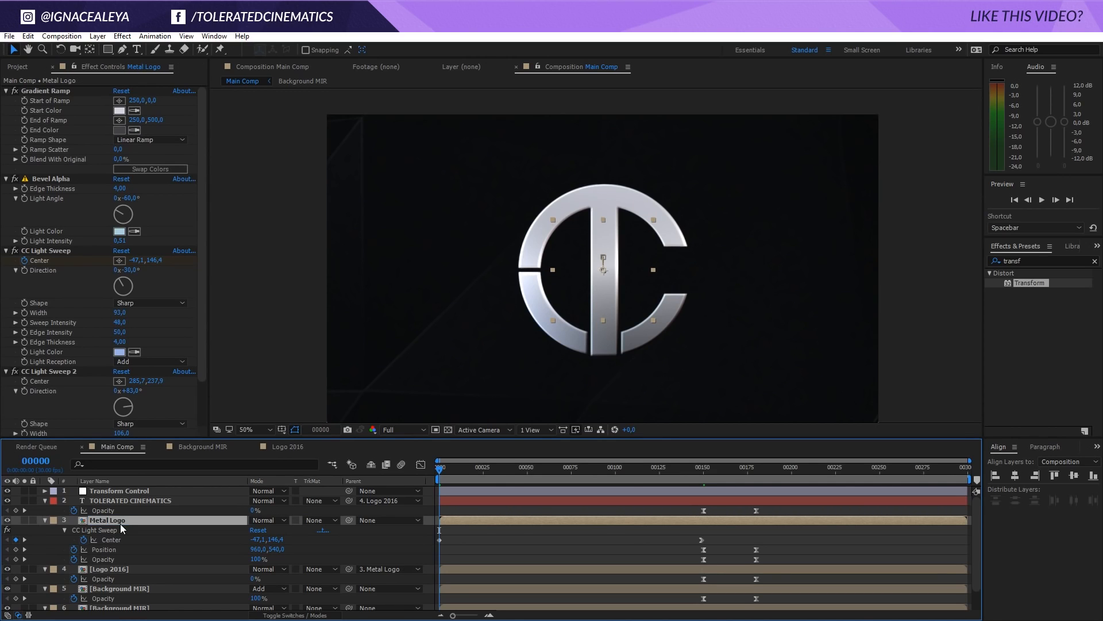
# Select the Metal Logo and both Background MIR layers and show only their Opacity properties
pyautogui.scroll(-1, 109, 571)
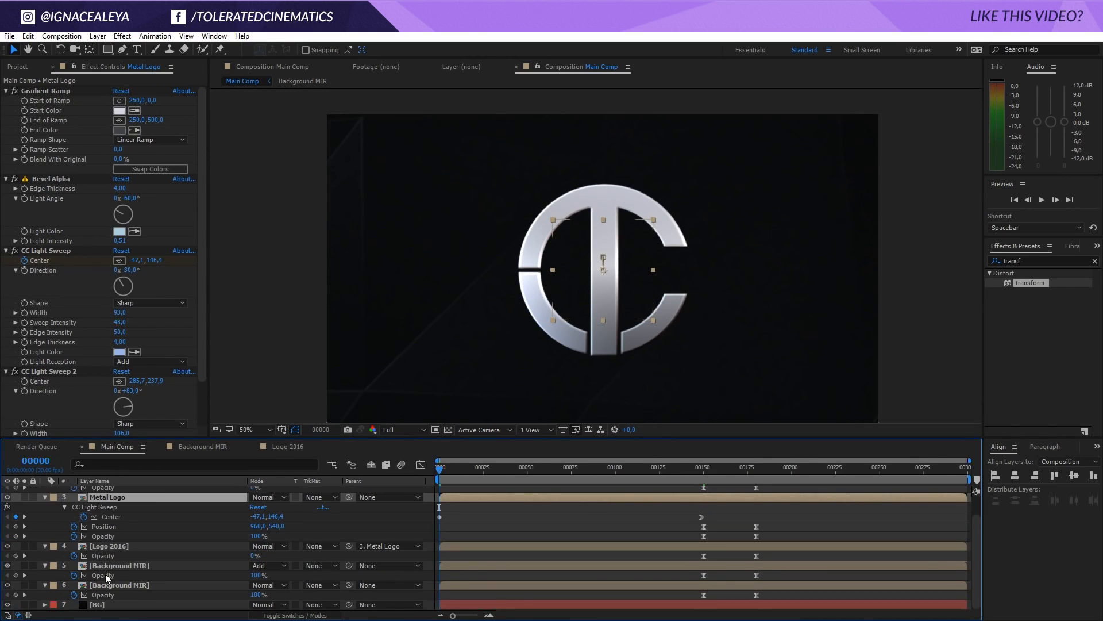
pyautogui.keyDown('ctrl'); pyautogui.click(121, 566); pyautogui.keyUp('ctrl')
pyautogui.keyDown('ctrl'); pyautogui.click(119, 584); pyautogui.keyUp('ctrl')
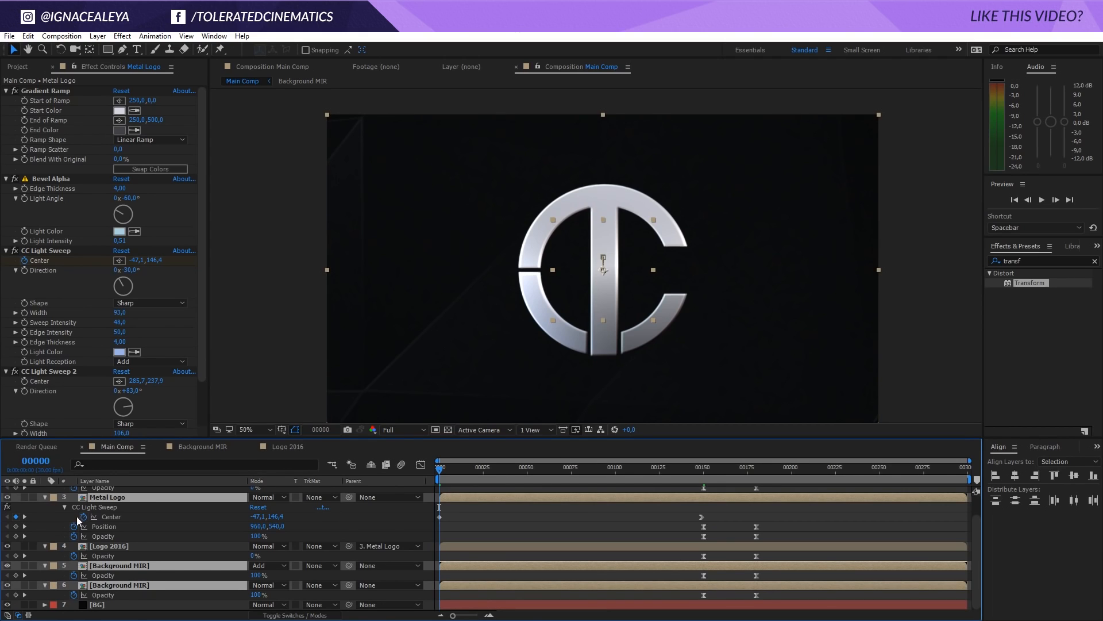
pyautogui.press('t')
pyautogui.scroll(1, 85, 532)
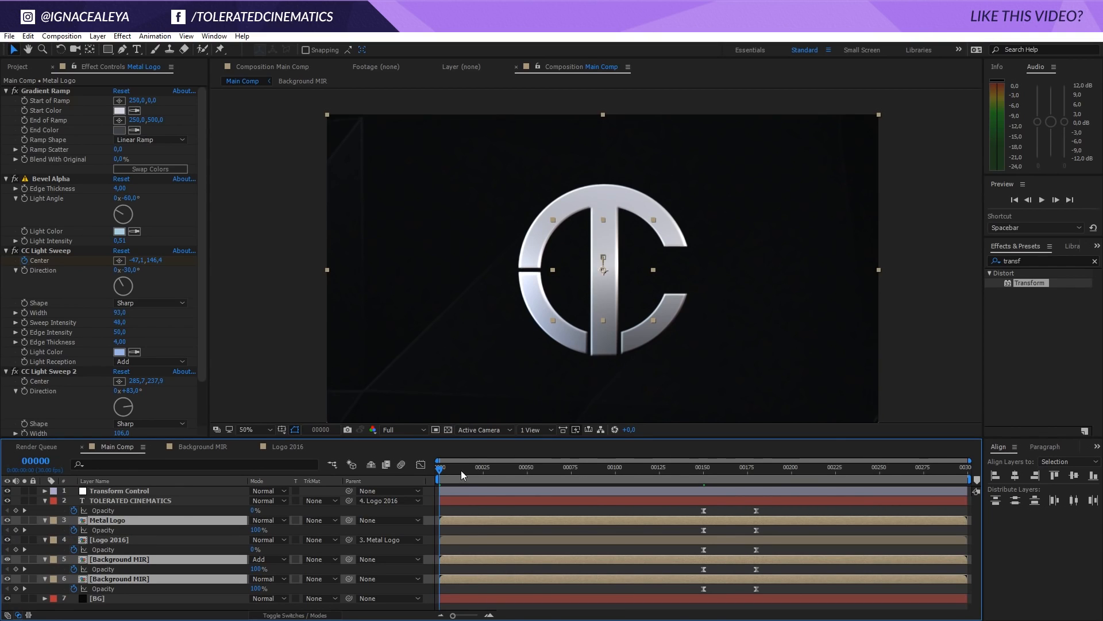
# Add 100% Opacity keyframes at frame 27 on Metal Logo and both Background MIR layers, and return to frame 0
pyautogui.moveTo(461, 470); pyautogui.dragTo(486, 470)
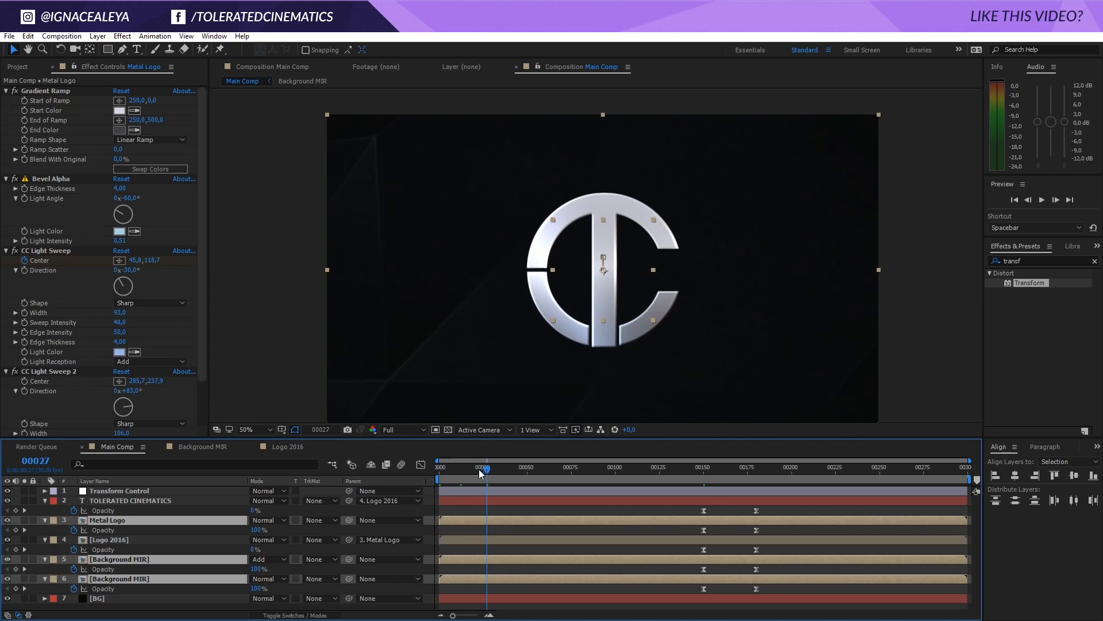
pyautogui.click(16, 530)
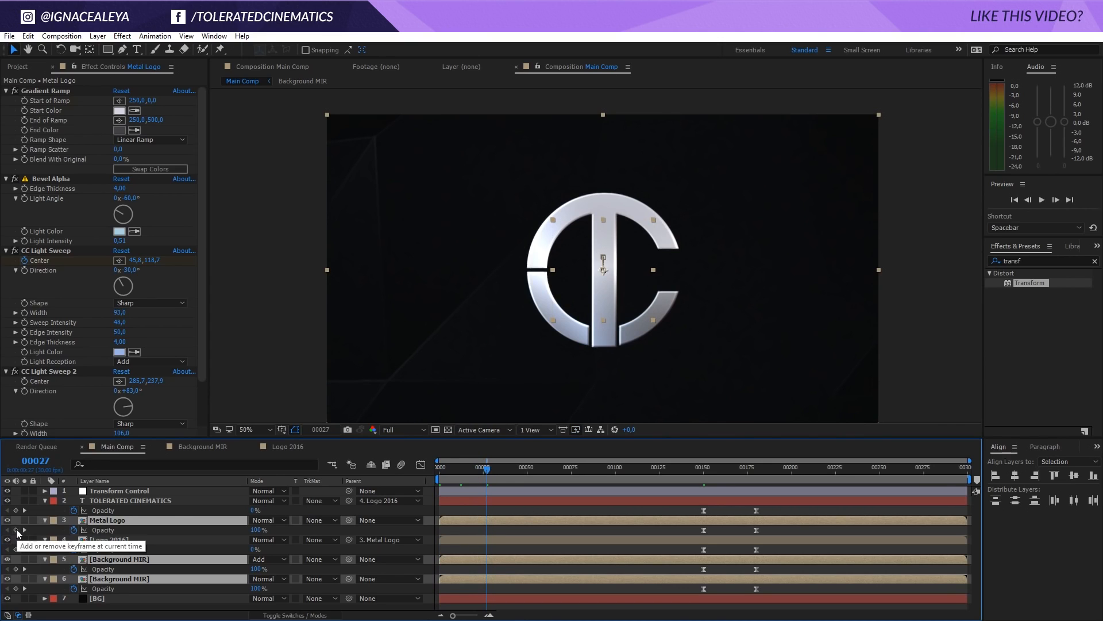
pyautogui.press('Home')
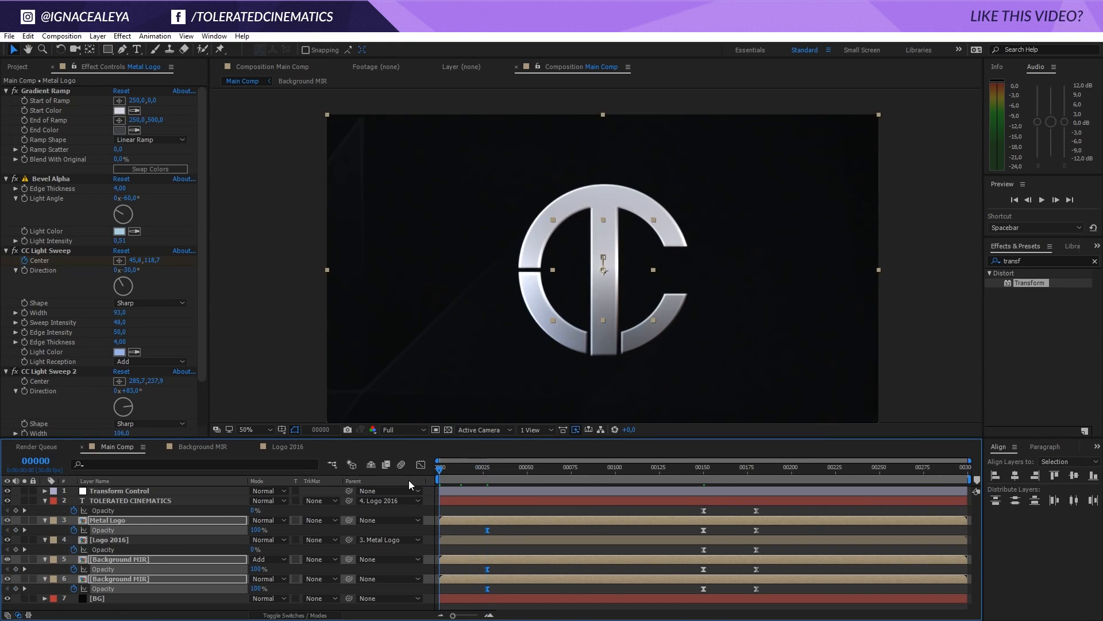
# Set Opacity to 0% at frame 0 on Metal Logo and both Background MIR layers, and review the logo transition
pyautogui.click(258, 530)
pyautogui.write('0')
pyautogui.press('Return')
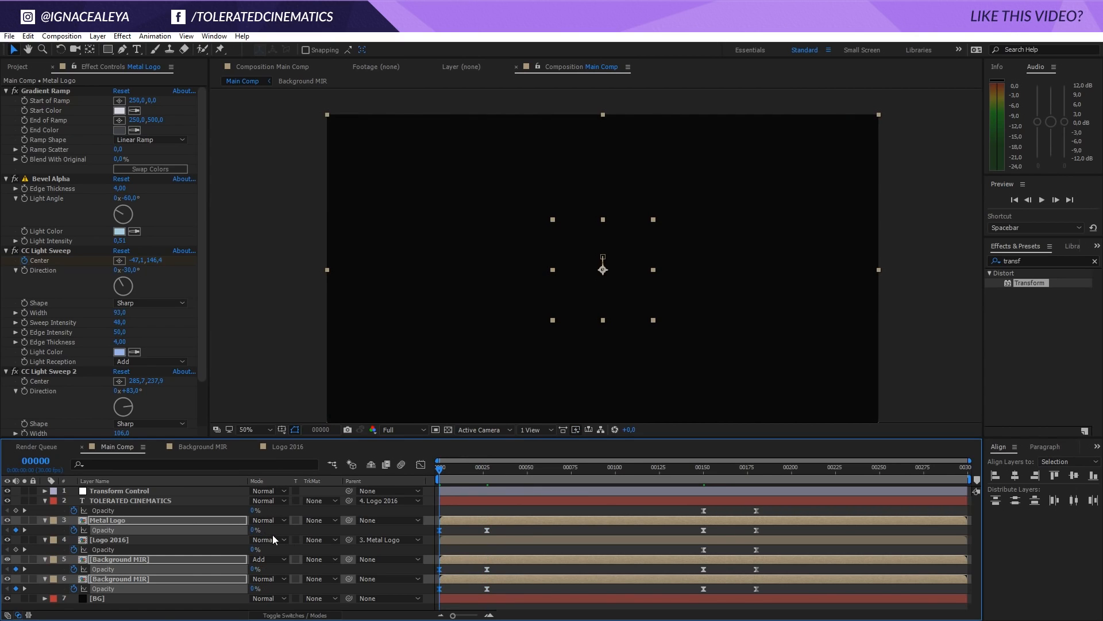
pyautogui.moveTo(441, 473); pyautogui.dragTo(761, 499)
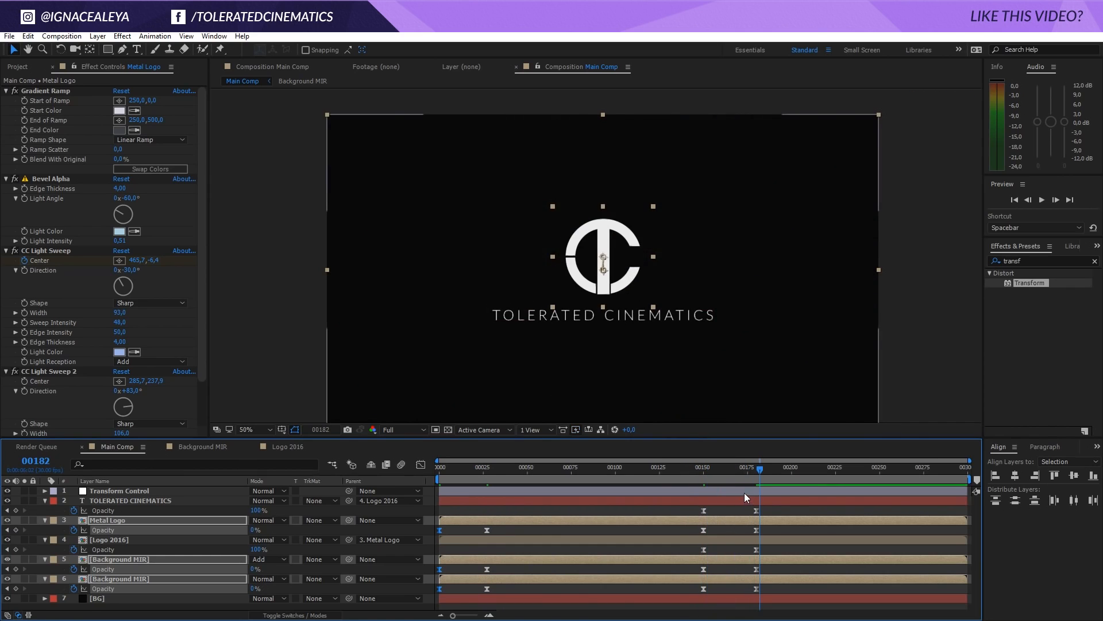
# Show the Transform Control layer's keyframes and apply Easy Ease to both Scale keyframes
pyautogui.click(744, 492)
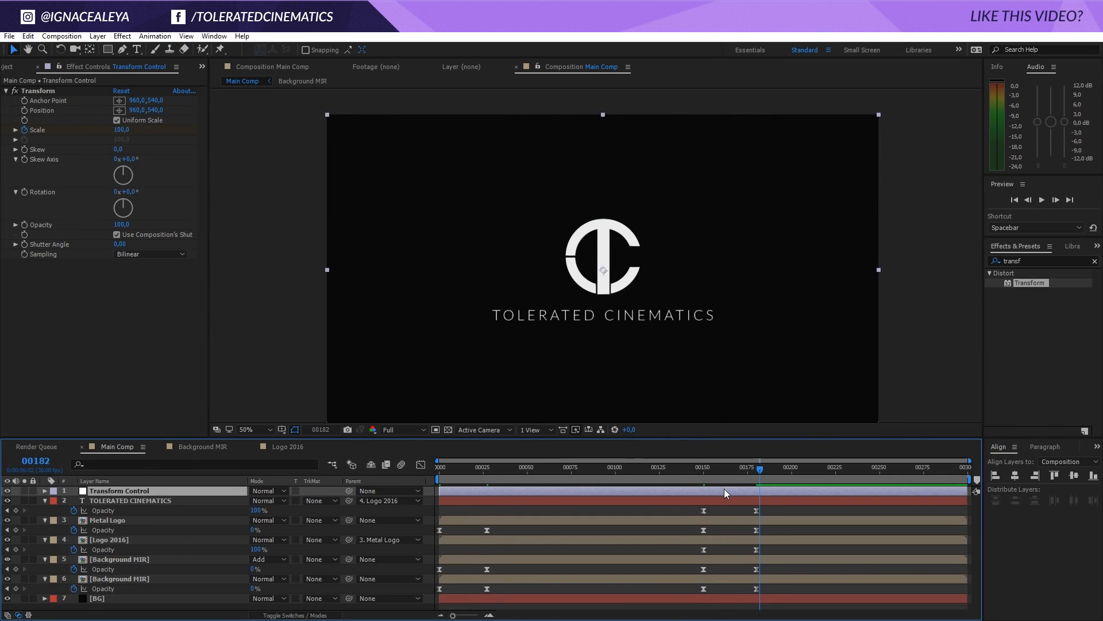
pyautogui.press('u')
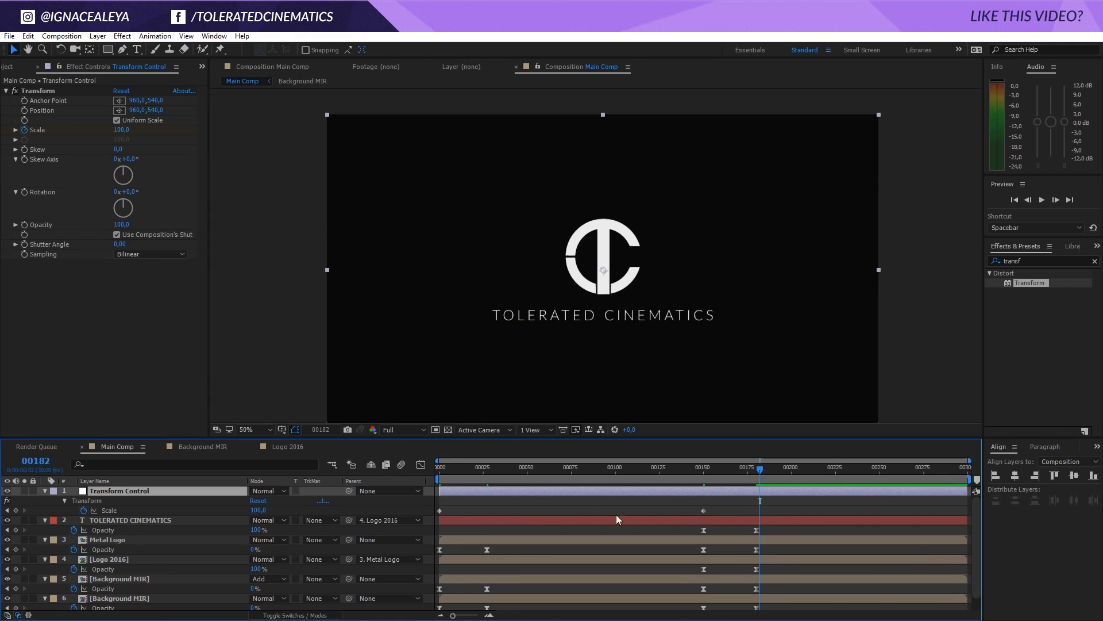
pyautogui.moveTo(717, 501); pyautogui.dragTo(432, 517)
pyautogui.rightClick(440, 510)
pyautogui.moveTo(451, 502)
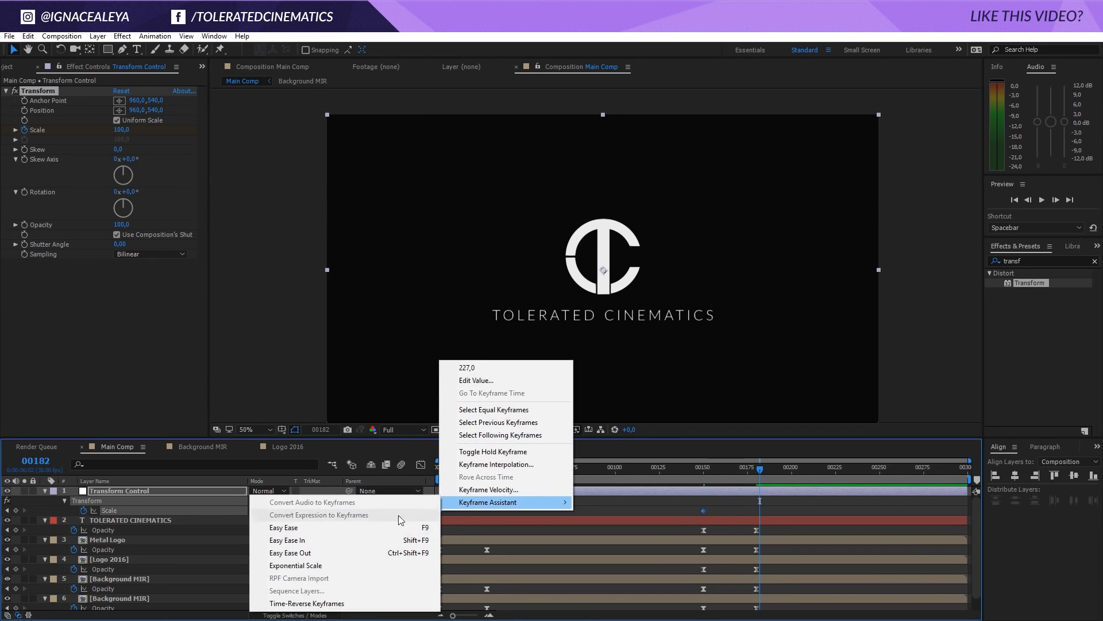
pyautogui.click(343, 528)
# Lengthen the incoming ease of the frame 150 Scale keyframe in the speed graph and preview the animation
pyautogui.click(423, 466)
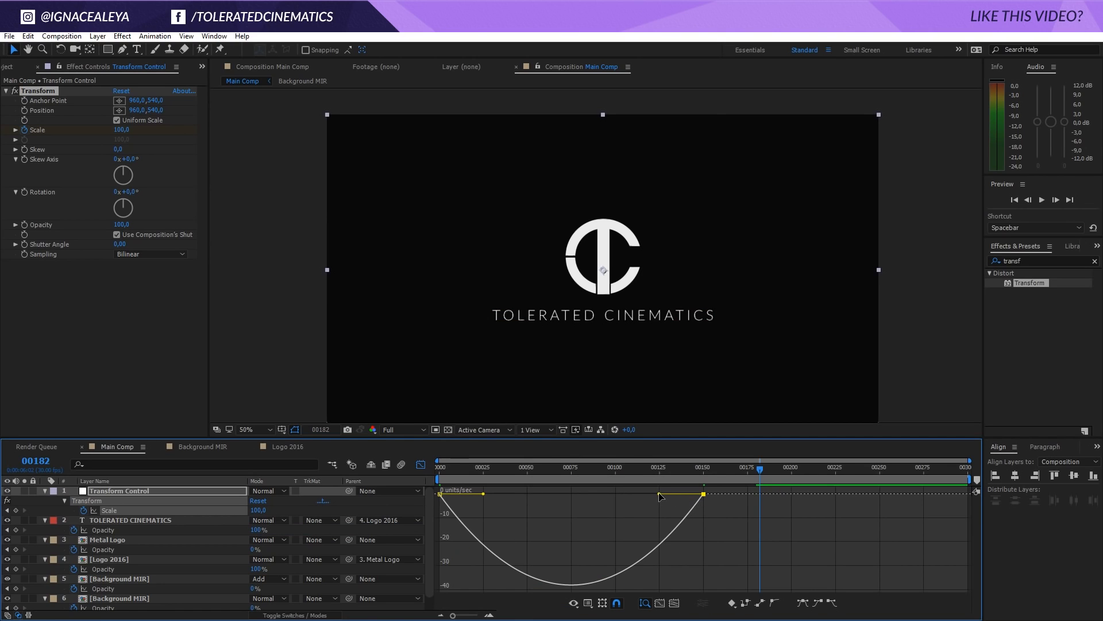
pyautogui.moveTo(659, 493); pyautogui.dragTo(608, 493)
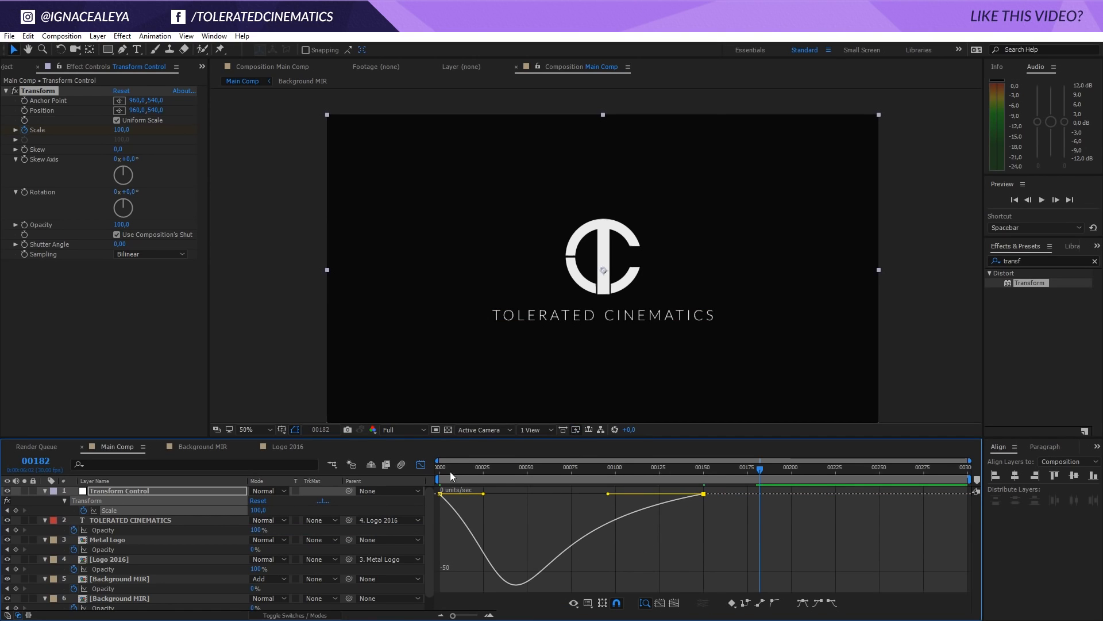
pyautogui.click(421, 464)
pyautogui.press('space')
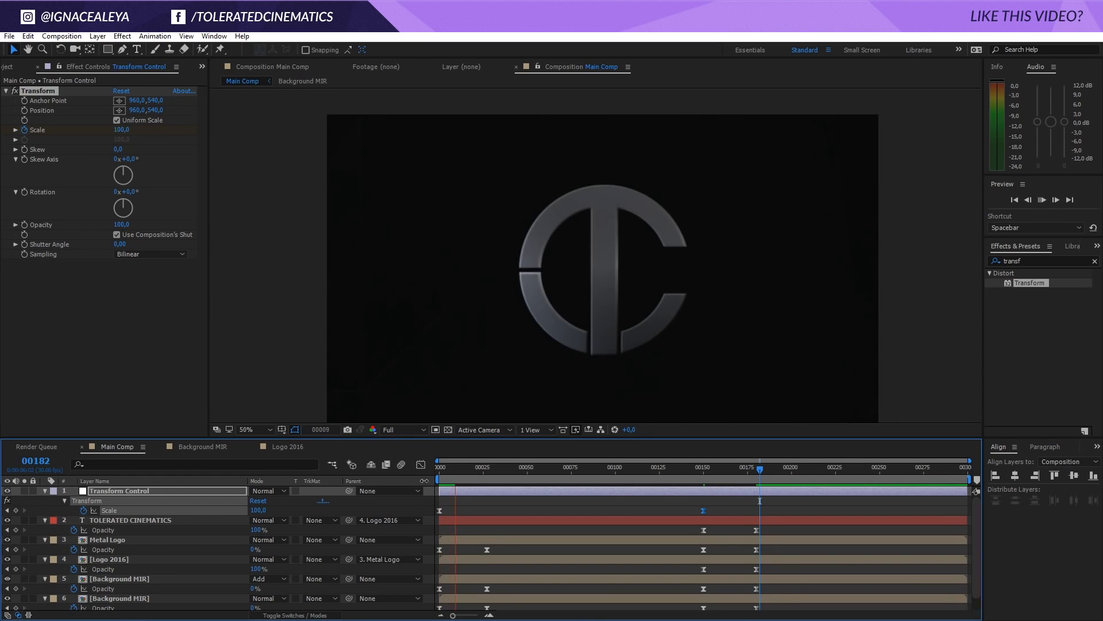
pyautogui.press('space')
# Shorten the outgoing ease of the first Scale keyframe to almost nothing in the speed graph and preview the animation
pyautogui.click(420, 465)
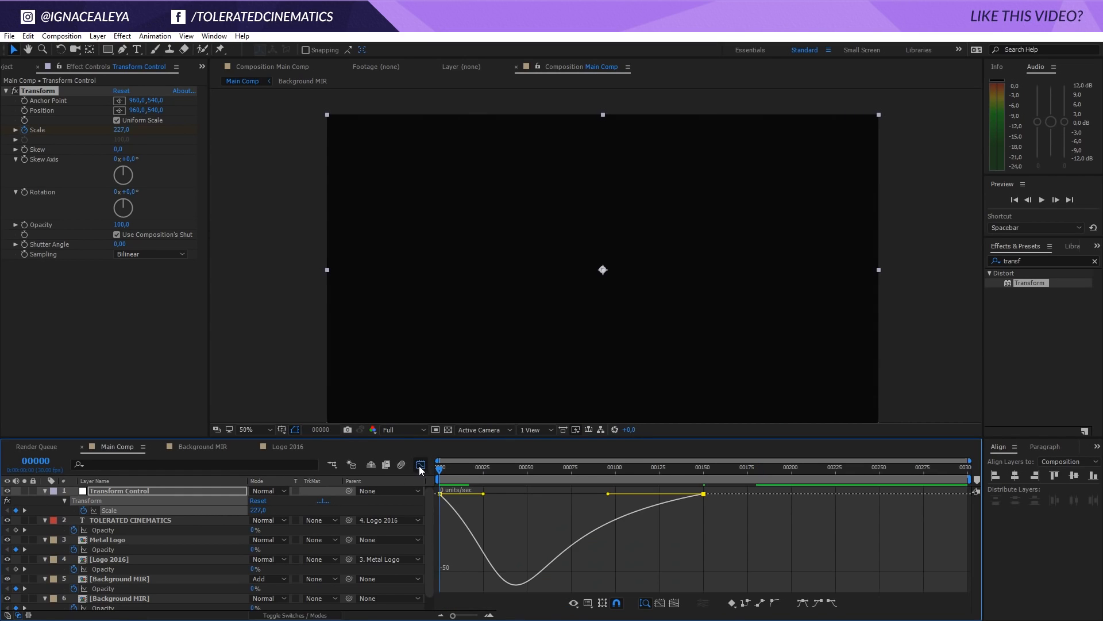
pyautogui.moveTo(483, 494); pyautogui.dragTo(441, 495)
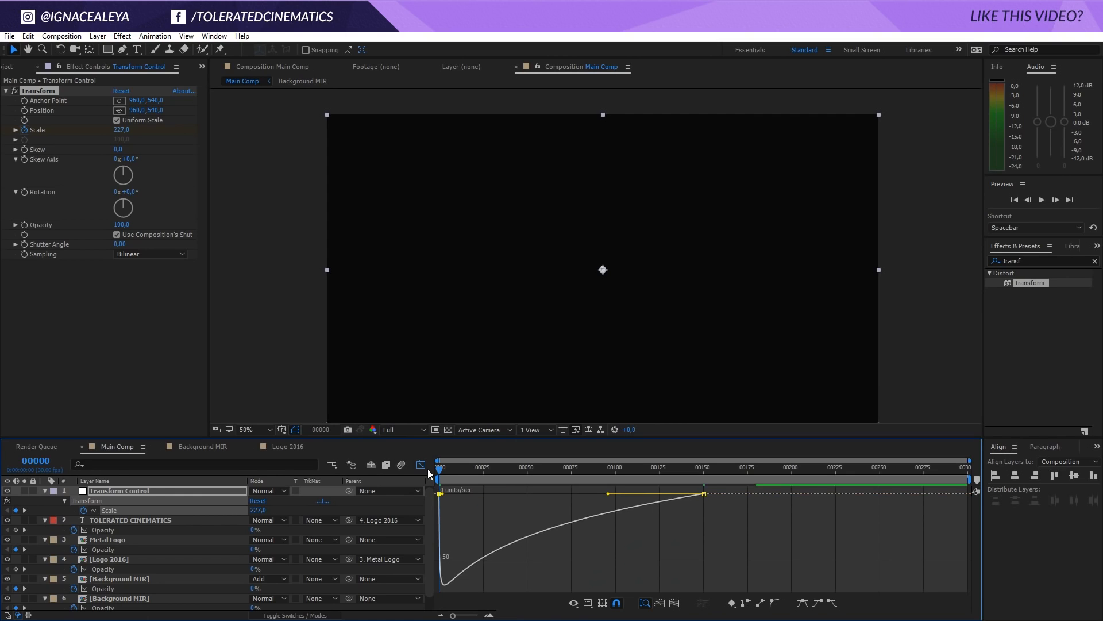
pyautogui.click(421, 465)
pyautogui.press('space')
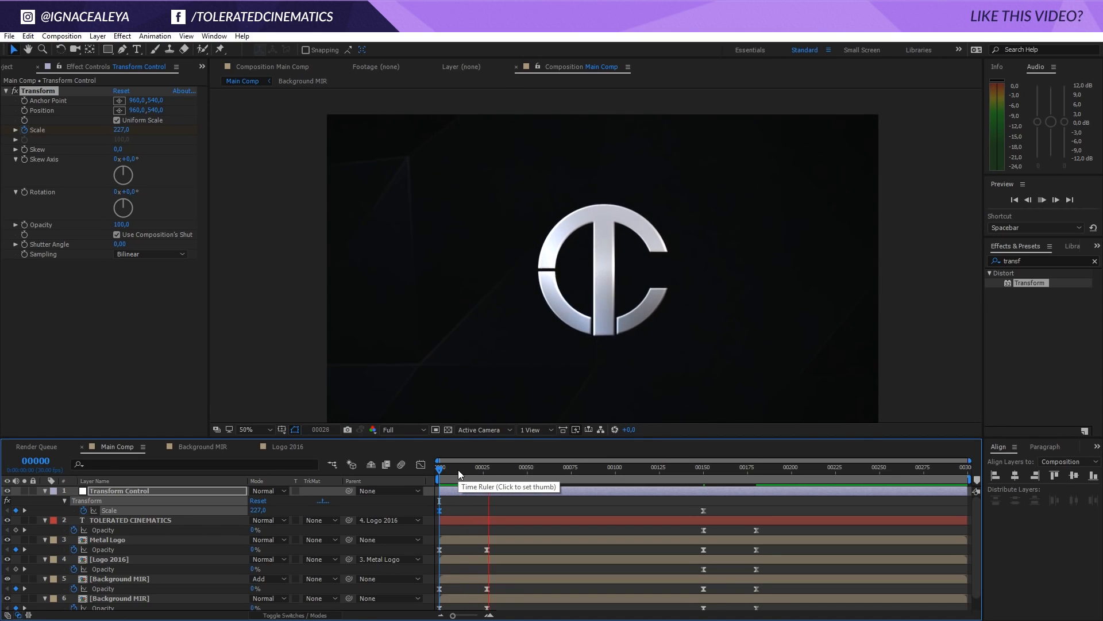
# Move the ending Scale keyframe to frame 85 and preview the animation from frame 0
pyautogui.click(593, 467)
pyautogui.moveTo(594, 468); pyautogui.dragTo(590, 470)
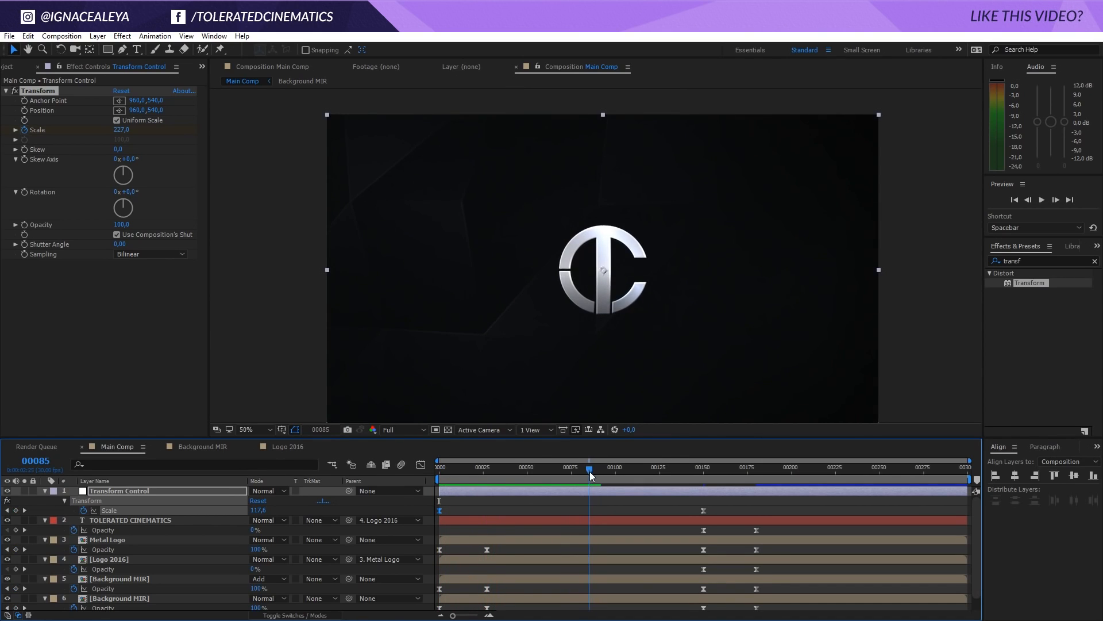
pyautogui.moveTo(704, 511); pyautogui.dragTo(588, 523)
pyautogui.moveTo(580, 468); pyautogui.dragTo(426, 480)
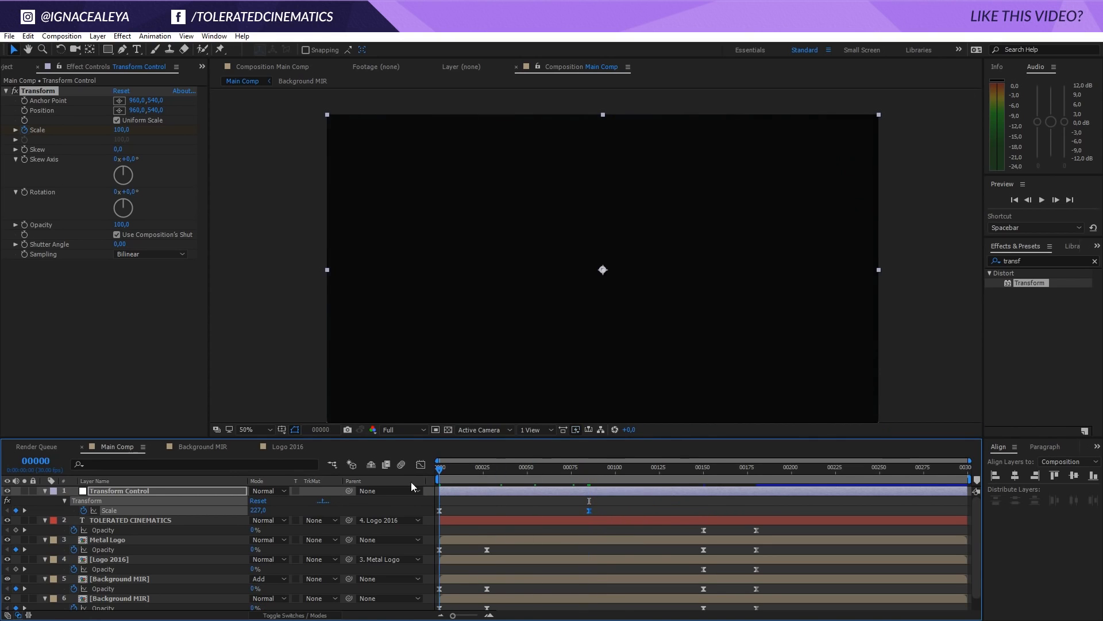
pyautogui.press('space')
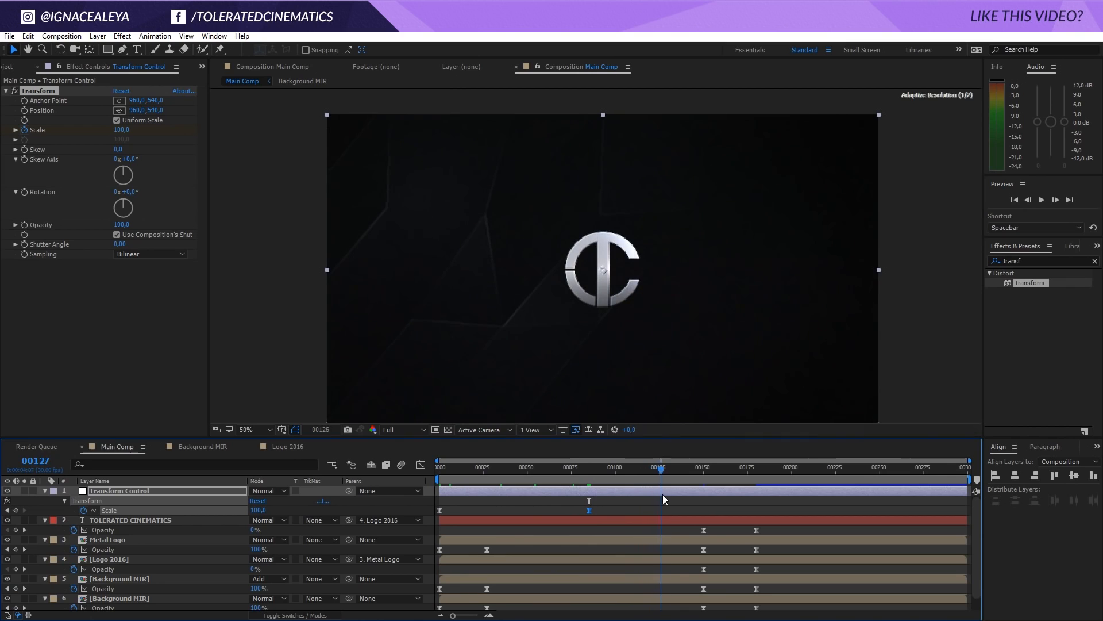
# Move the title, both logo and both Background MIR layers' transition Opacity keyframes so they start at frame 127, and review the transition
pyautogui.moveTo(685, 532); pyautogui.dragTo(716, 604)
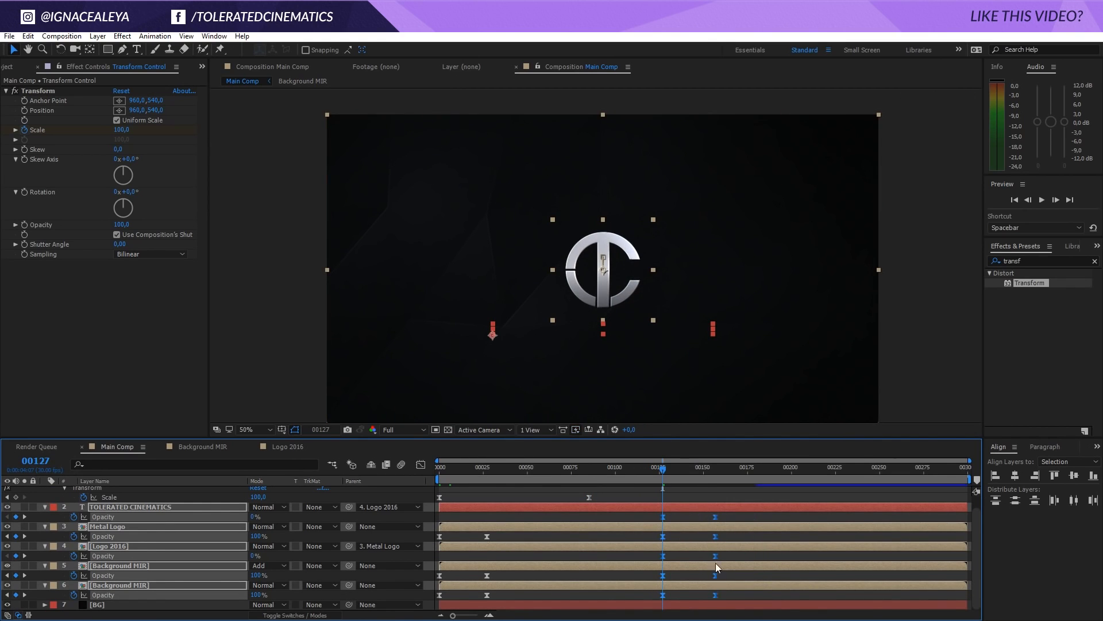
pyautogui.scroll(2, 714, 560)
pyautogui.scroll(-2, 715, 560)
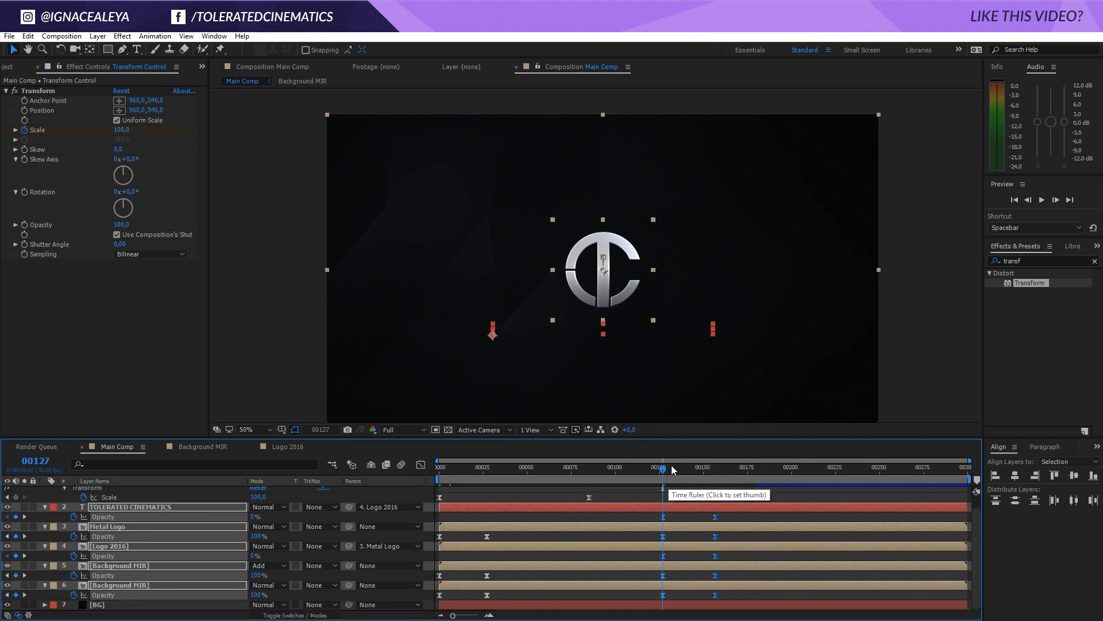
pyautogui.moveTo(672, 469); pyautogui.dragTo(731, 511)
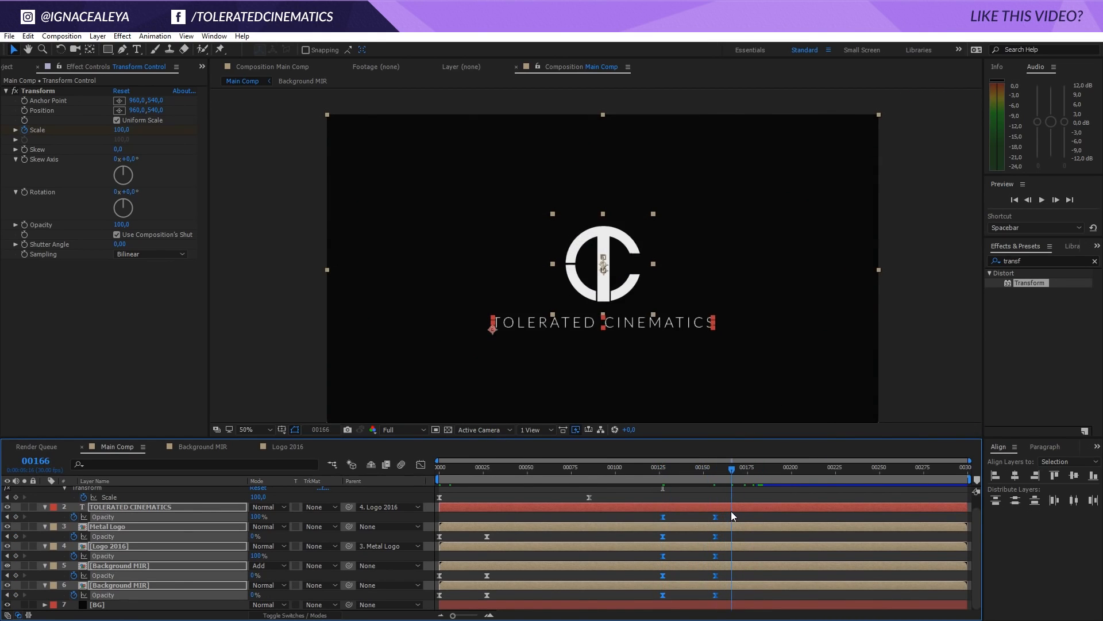
# Reveal the layers' keyframes, move Metal Logo's Position keyframes to start at frame 127, and review the animation
pyautogui.press('u')
pyautogui.press('u')
pyautogui.scroll(-1, 727, 531)
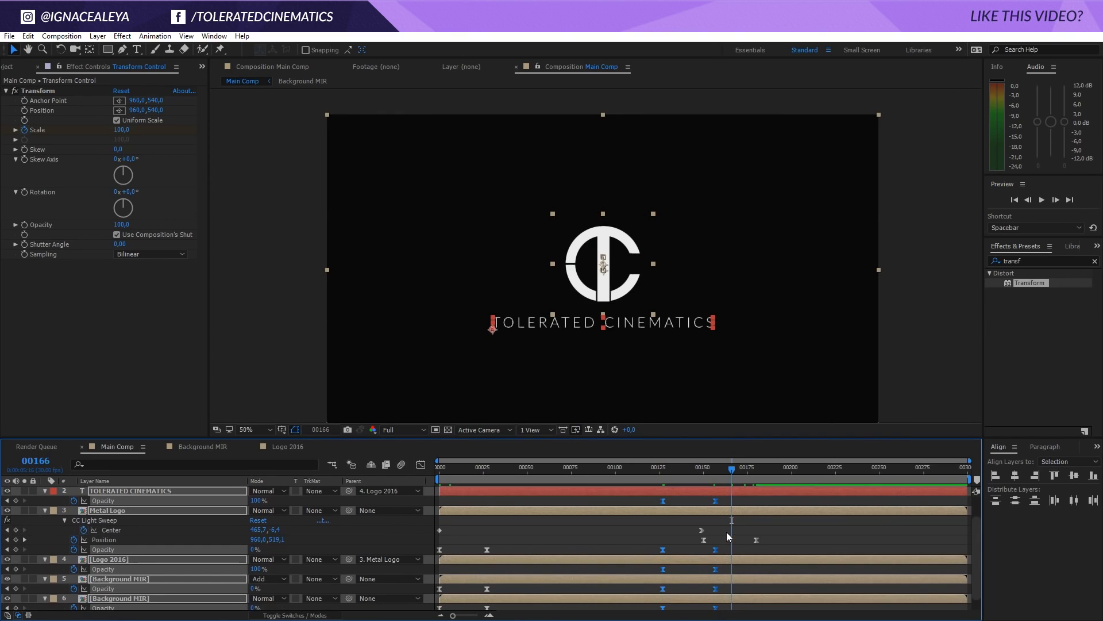
pyautogui.moveTo(685, 526); pyautogui.dragTo(771, 536)
pyautogui.click(771, 537)
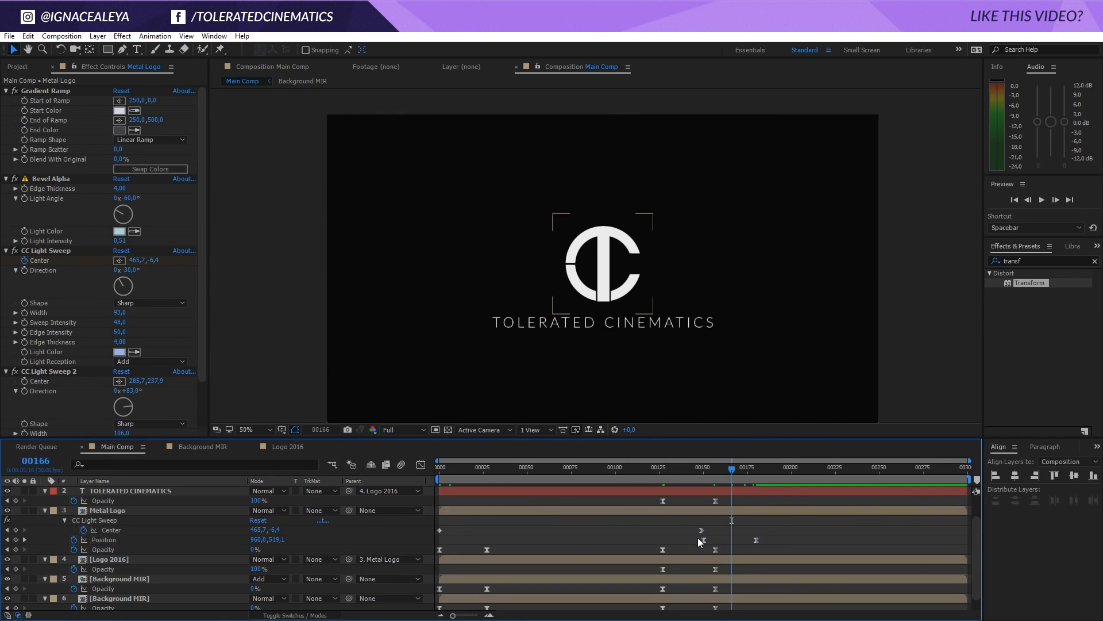
pyautogui.moveTo(701, 539); pyautogui.dragTo(662, 545)
pyautogui.scroll(-1, 643, 553)
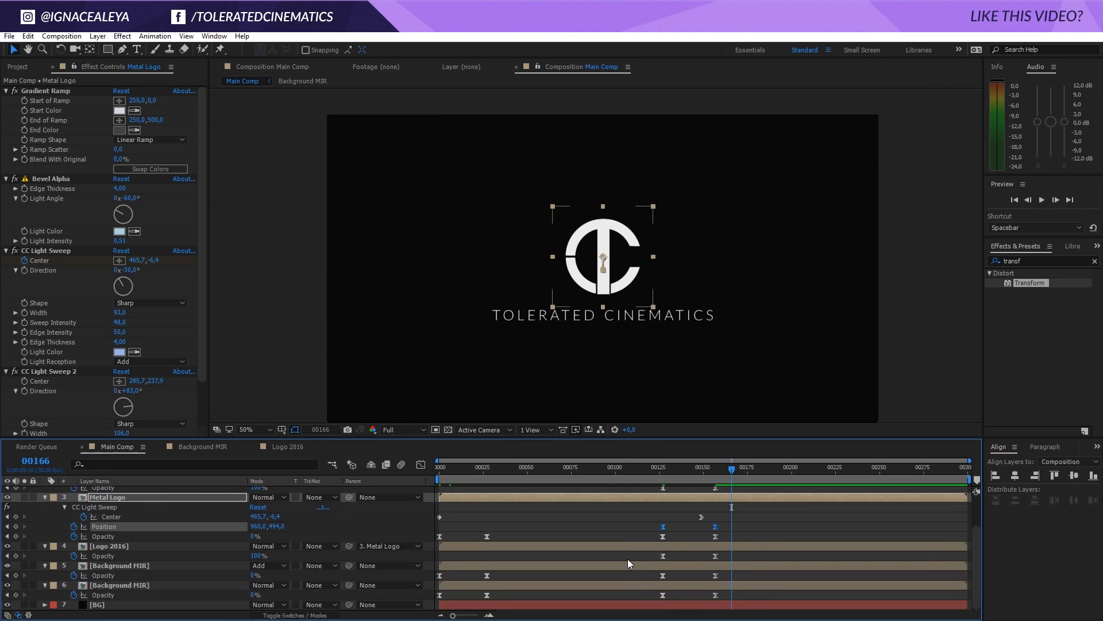
pyautogui.scroll(3, 552, 549)
pyautogui.moveTo(720, 468); pyautogui.dragTo(749, 495)
pyautogui.moveTo(680, 508); pyautogui.dragTo(775, 530)
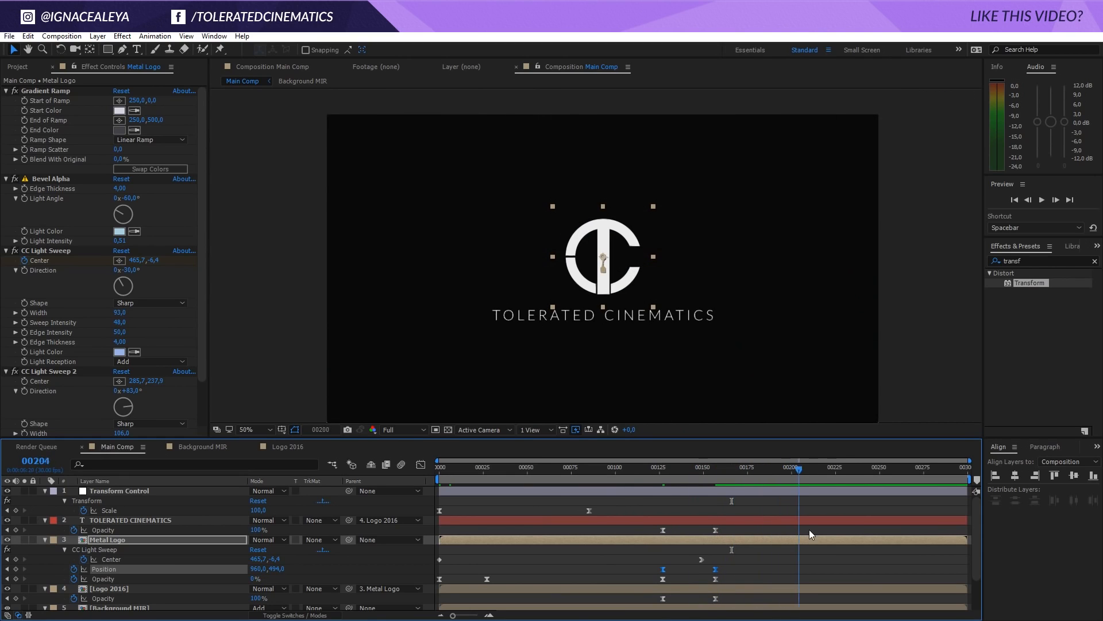
pyautogui.moveTo(746, 468); pyautogui.dragTo(541, 505)
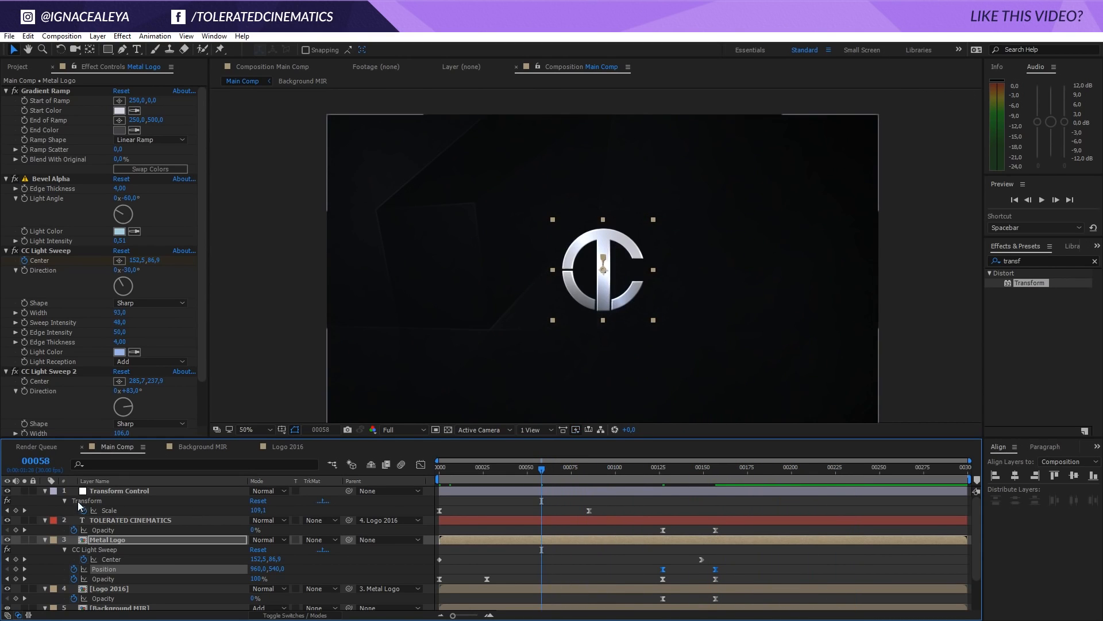
# Collapse the properties of all layers in Main Comp and deselect them
pyautogui.hotkey('ctrl', 'a')
pyautogui.click(44, 491)
pyautogui.click(74, 572)
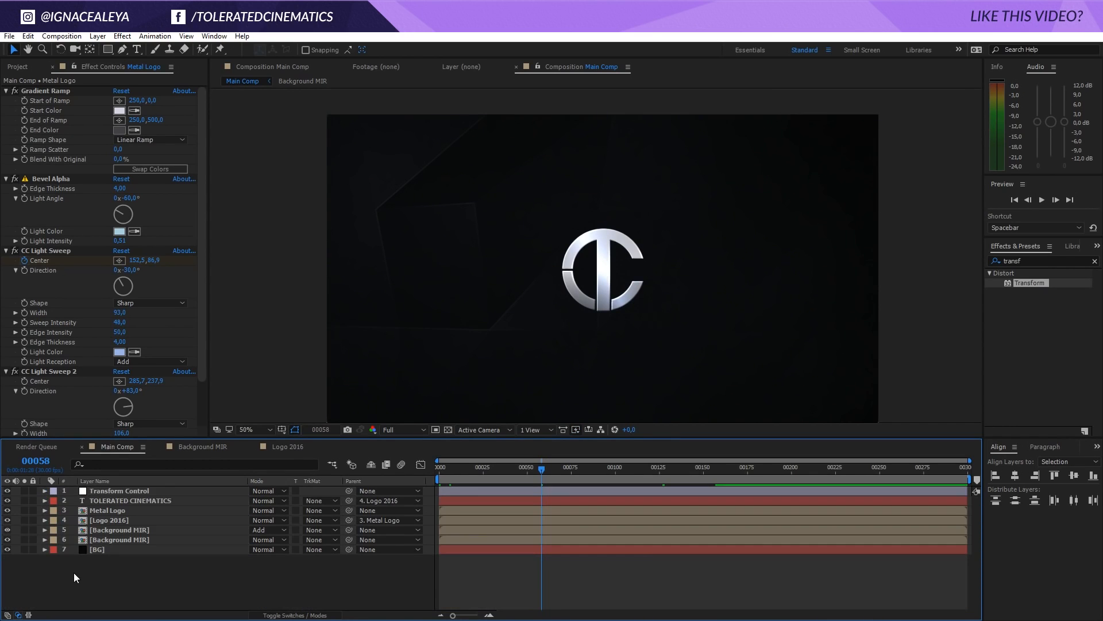
# Add a new adjustment layer to Main Comp and name it Color Control
pyautogui.rightClick(129, 568)
pyautogui.moveTo(158, 459)
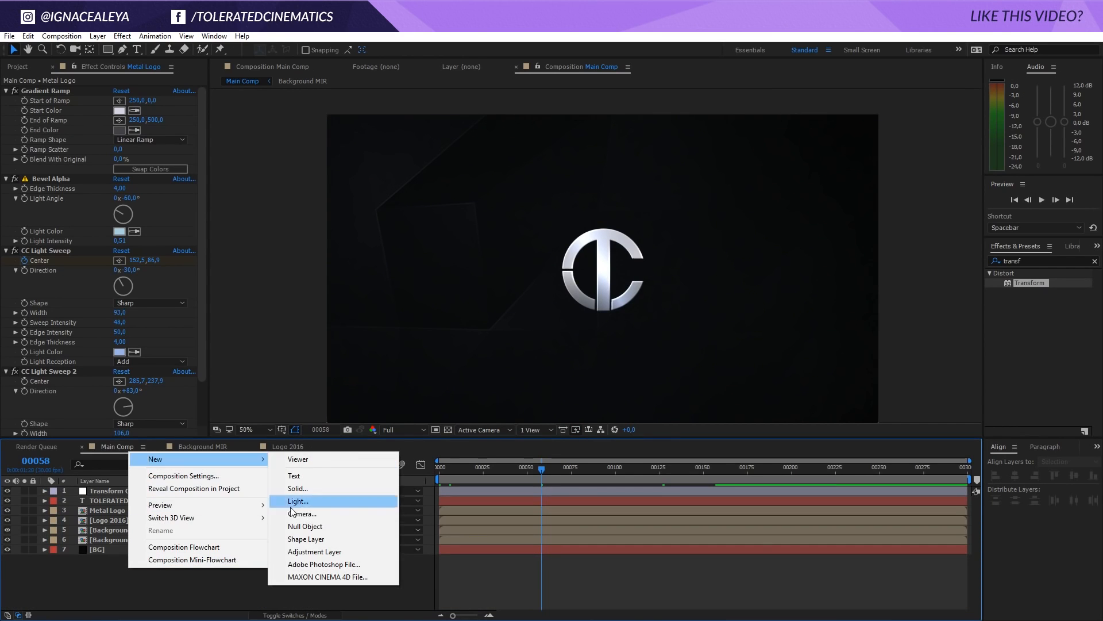
pyautogui.click(317, 547)
pyautogui.press('Return')
pyautogui.write('Co')
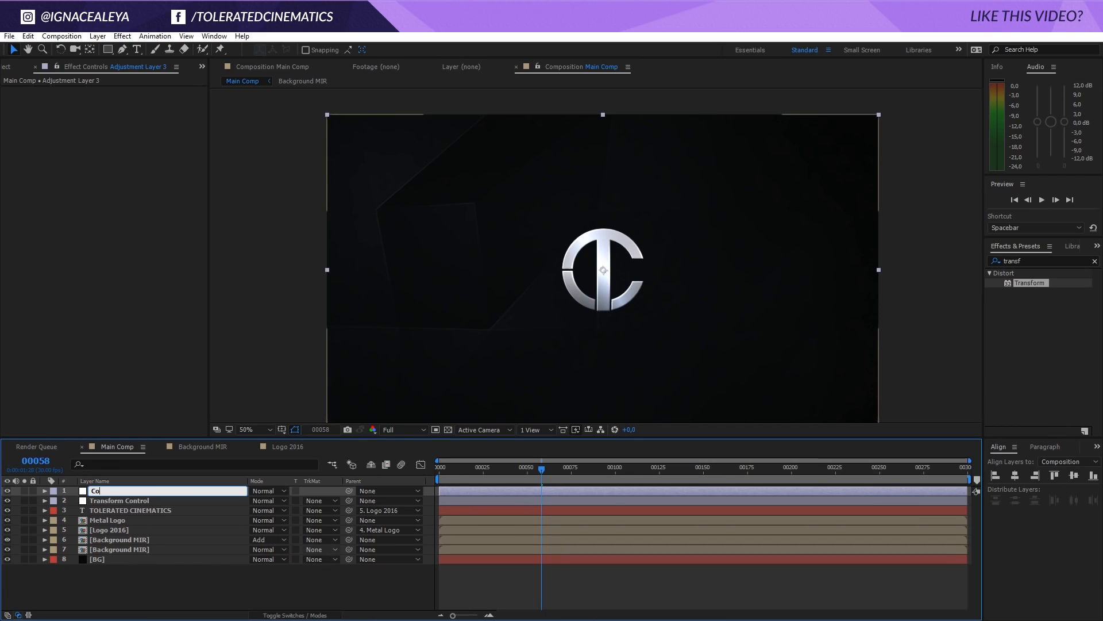
pyautogui.write('lor Control')
pyautogui.press('Return')
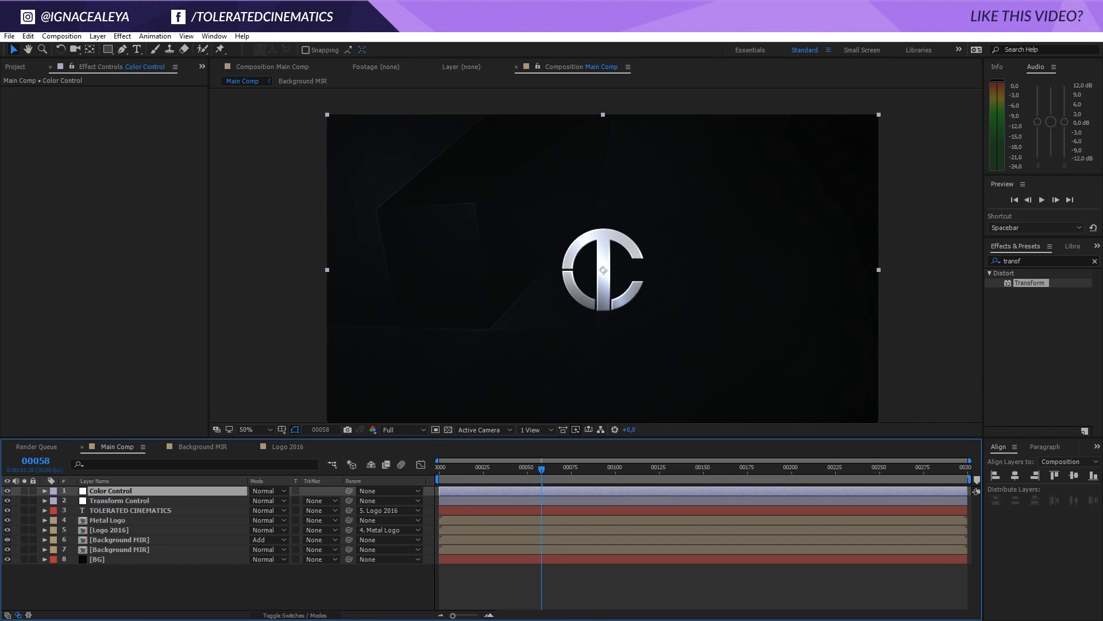
# Apply the Curves effect to Color Control and darken the shadows on the RGB curve
pyautogui.click(121, 36)
pyautogui.moveTo(90, 156)
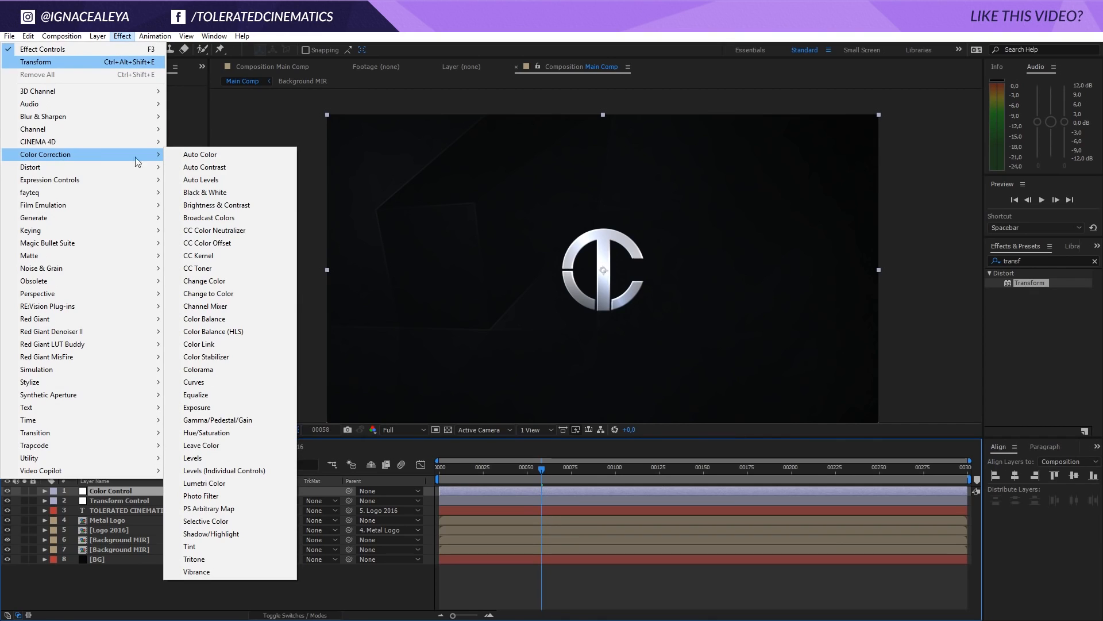
pyautogui.click(210, 383)
pyautogui.moveTo(59, 246); pyautogui.dragTo(120, 174)
# Tint the image cooler by raising the Blue curve slightly and lowering the Red curve slightly in the upper midtones
pyautogui.click(150, 101)
pyautogui.click(141, 151)
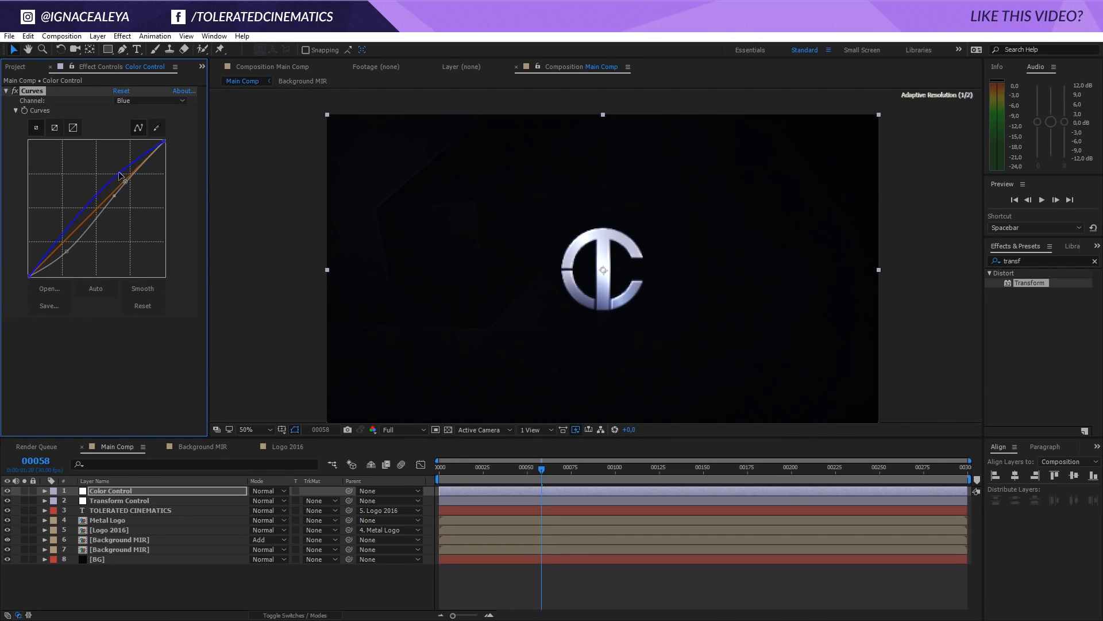
pyautogui.click(149, 101)
pyautogui.click(139, 125)
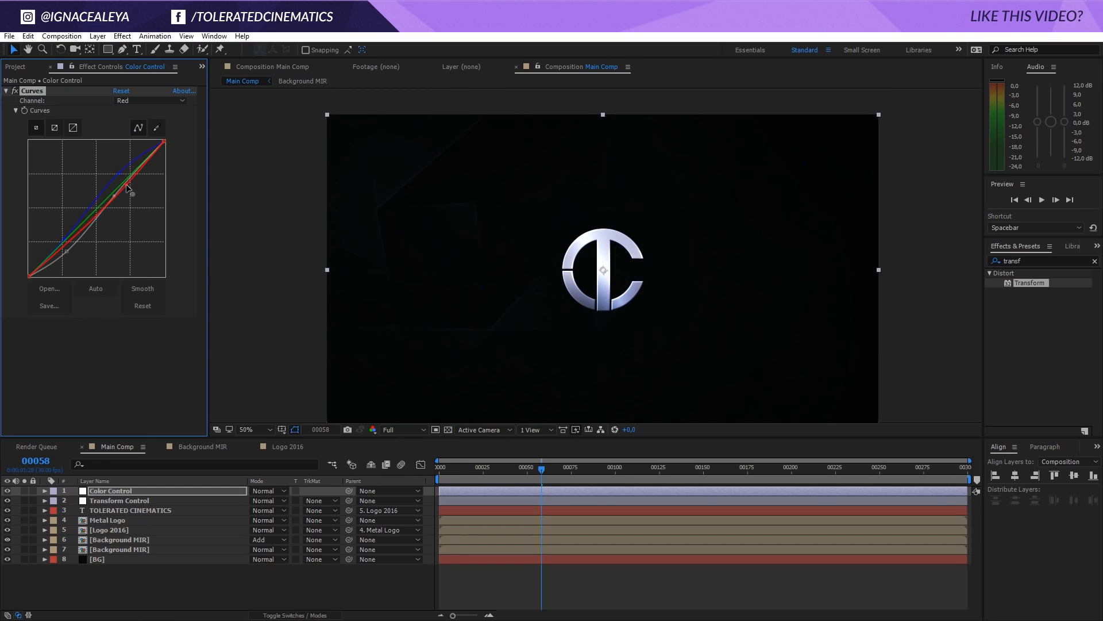
pyautogui.moveTo(128, 188); pyautogui.dragTo(127, 189)
pyautogui.click(150, 101)
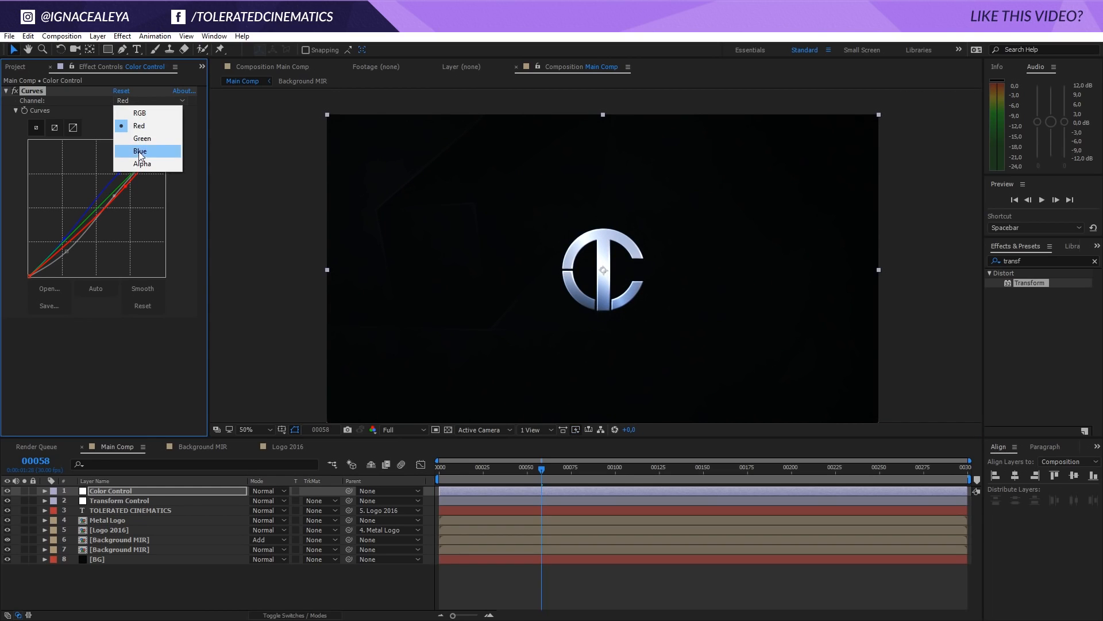
pyautogui.click(140, 151)
pyautogui.moveTo(120, 176); pyautogui.dragTo(120, 177)
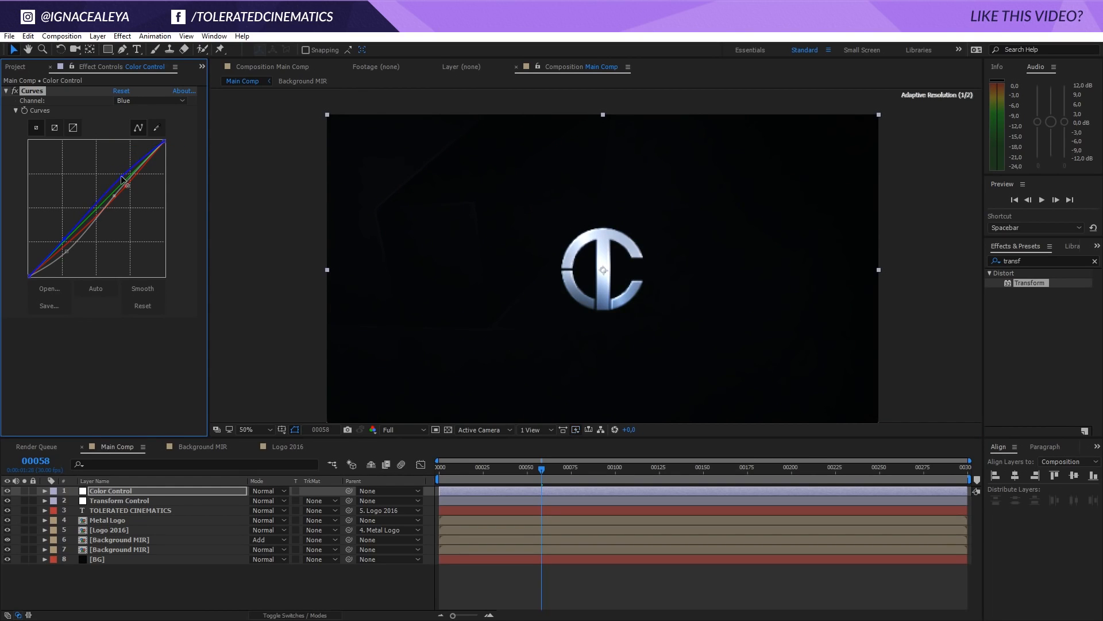
# Return Curves to the RGB channel, compare the grade with the effect off and on, and check it on other frames
pyautogui.click(149, 101)
pyautogui.click(140, 113)
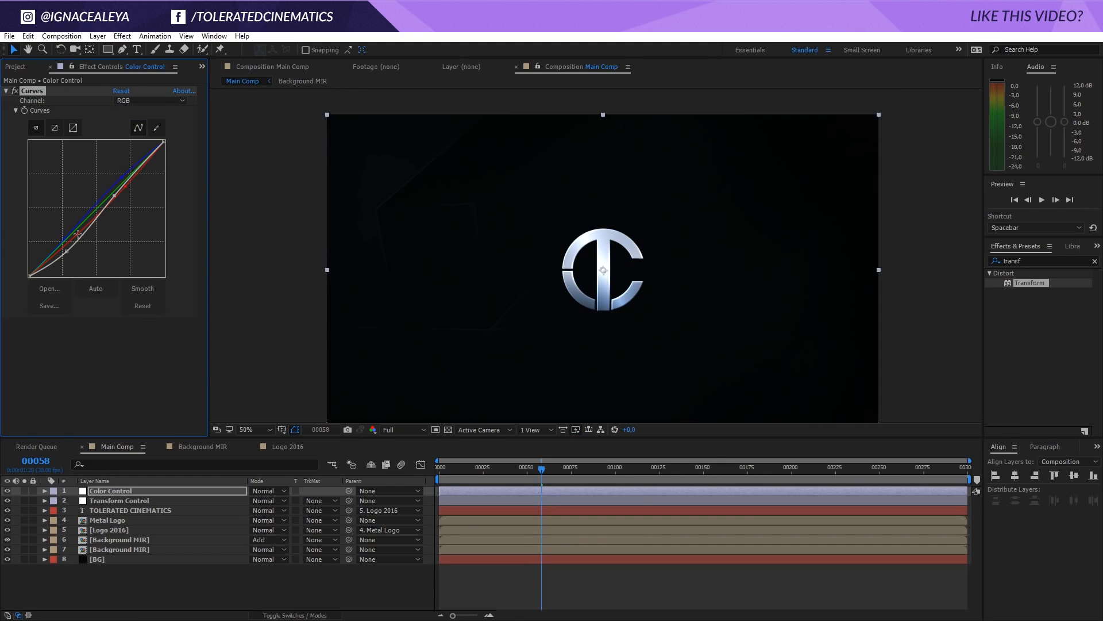
pyautogui.click(13, 90)
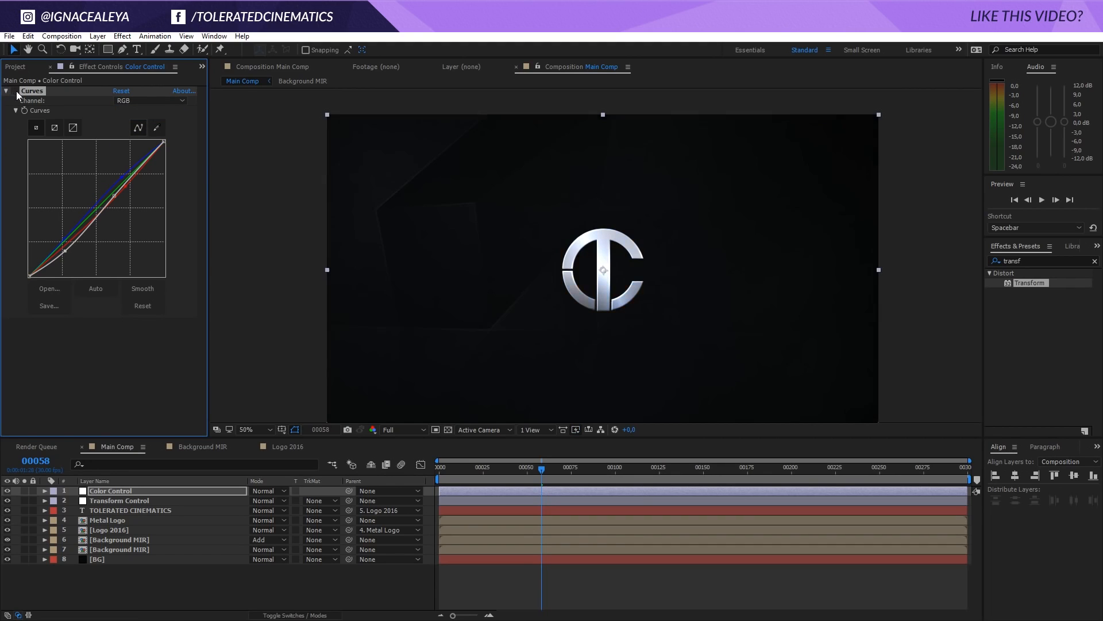
pyautogui.click(13, 91)
pyautogui.moveTo(541, 473); pyautogui.dragTo(743, 474)
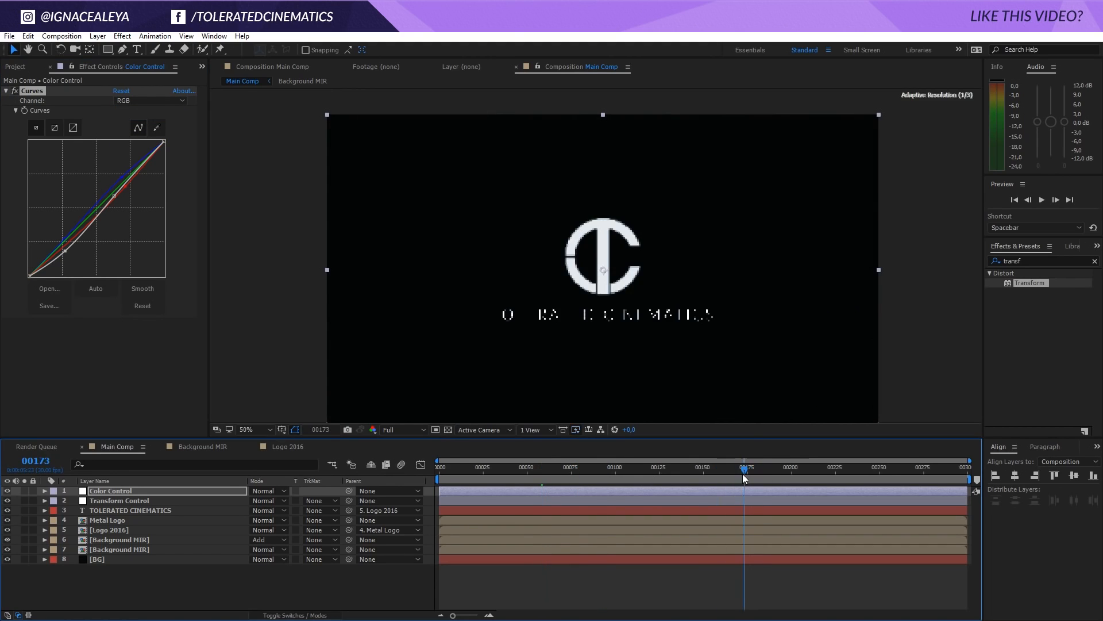
pyautogui.click(525, 479)
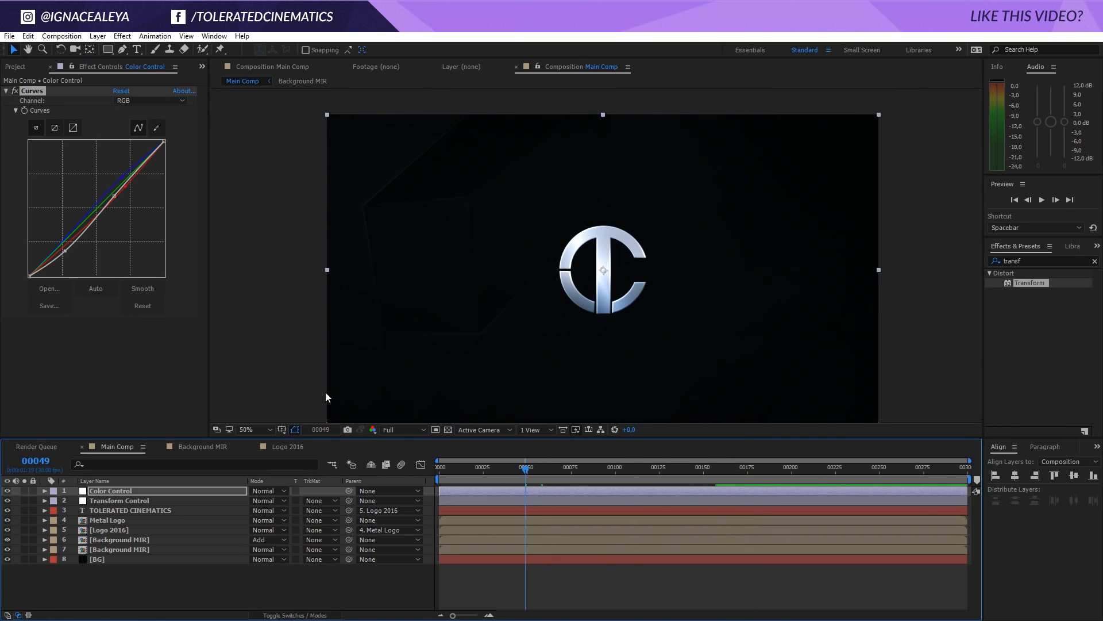
# Add a new adjustment layer to Main Comp and name it Glow
pyautogui.rightClick(138, 581)
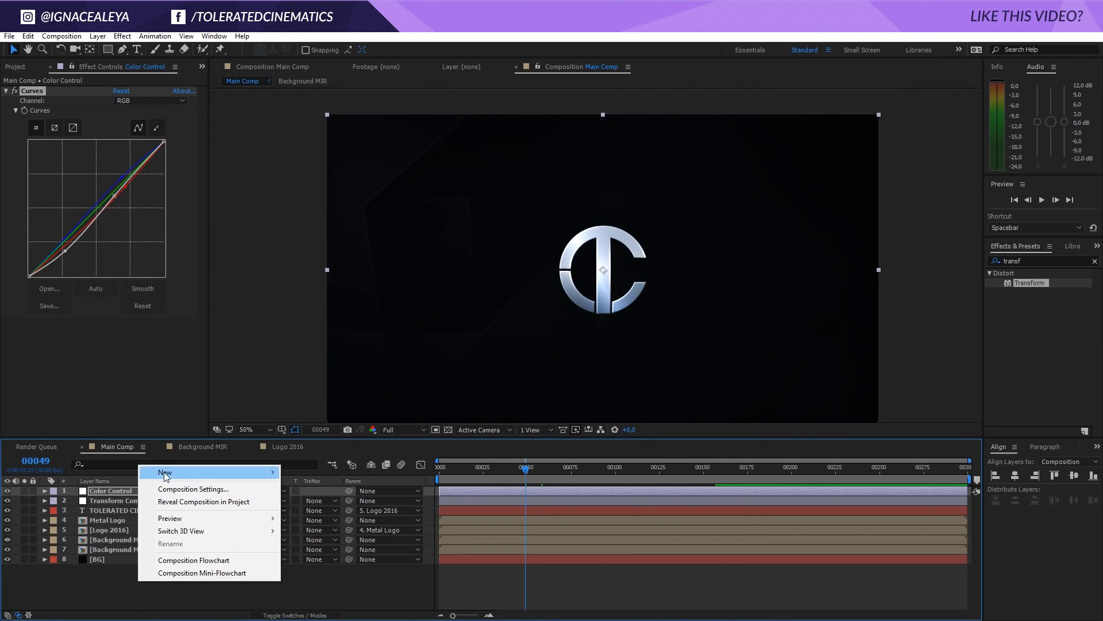
pyautogui.moveTo(159, 471)
pyautogui.click(64, 564)
pyautogui.press('Return')
pyautogui.write('Glow')
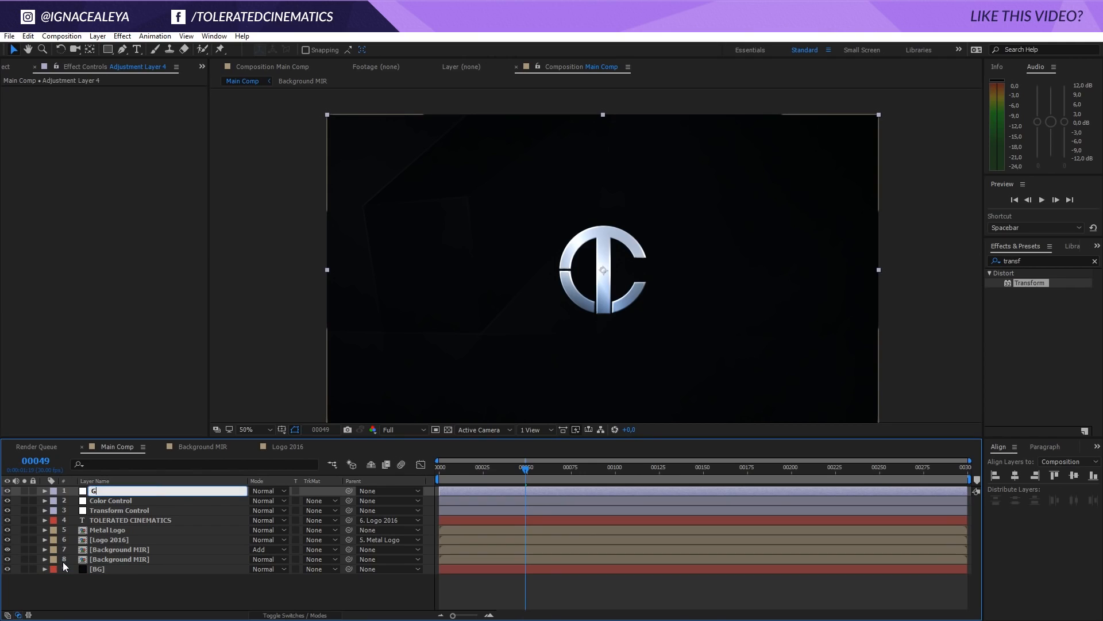
pyautogui.press('Return')
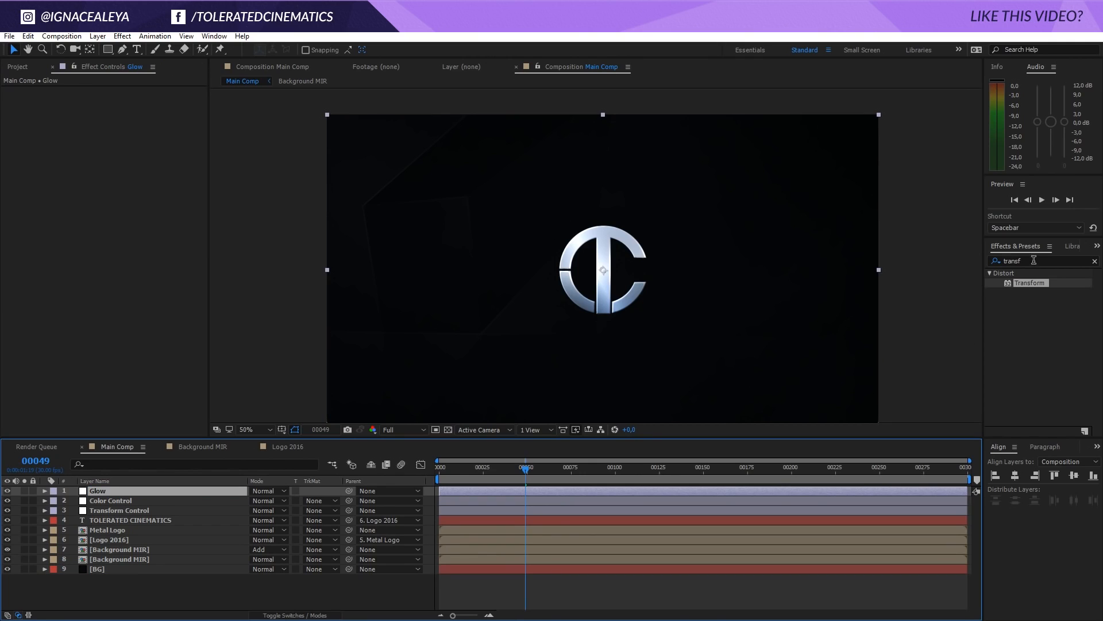
# Apply the Perfect Glow preset to the Glow layer and check it across the animation
pyautogui.click(1034, 259)
pyautogui.write('perfect')
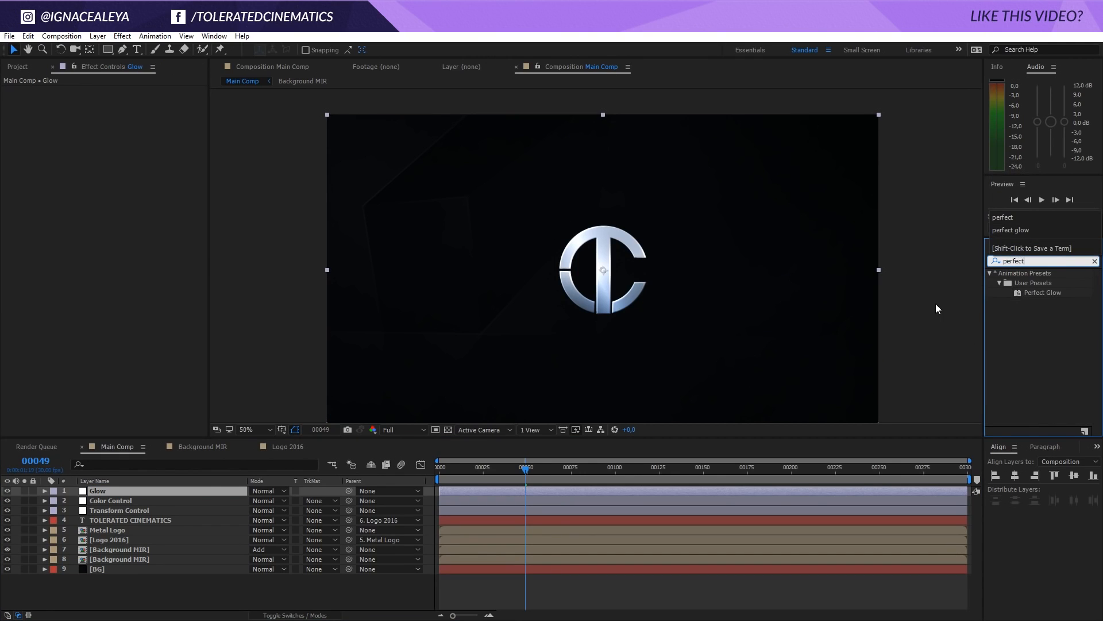
pyautogui.moveTo(1046, 295); pyautogui.dragTo(164, 490)
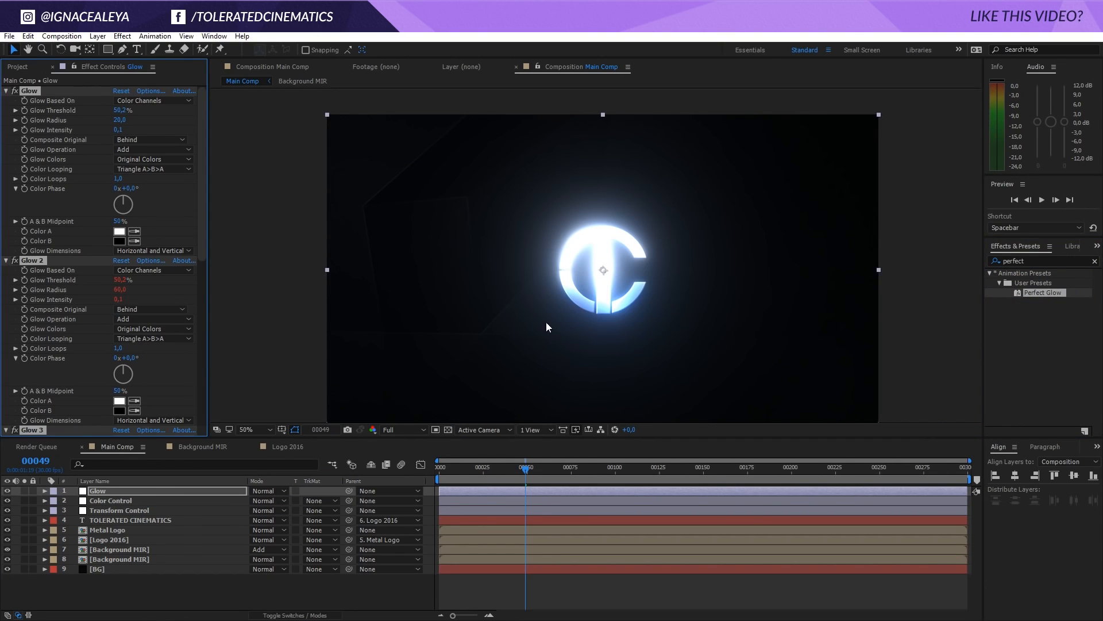
pyautogui.moveTo(526, 470); pyautogui.dragTo(384, 482)
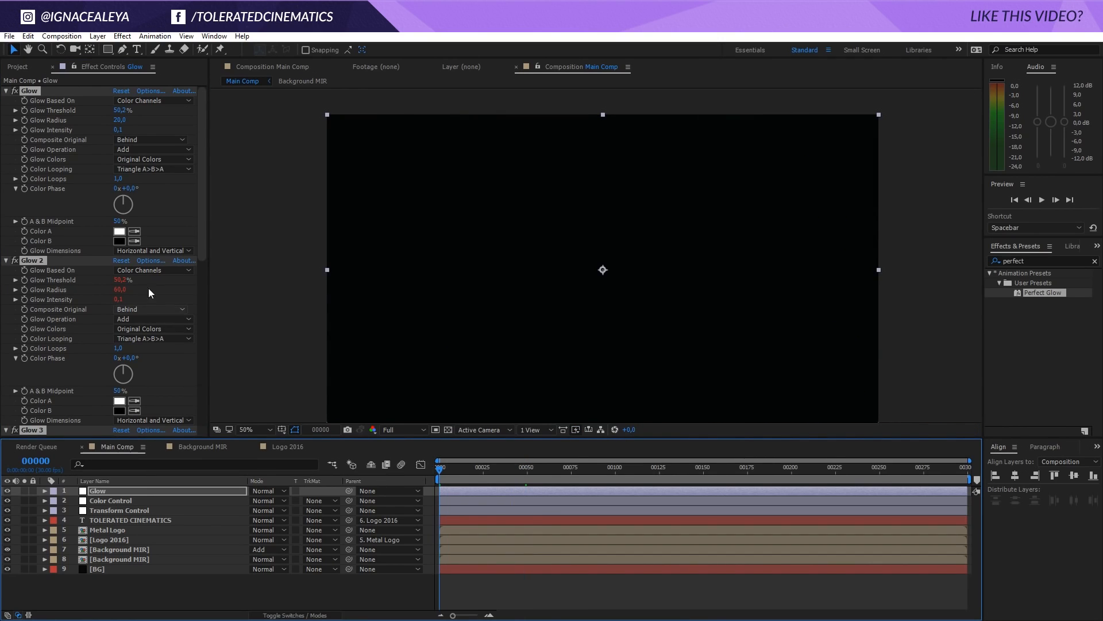
pyautogui.moveTo(453, 468); pyautogui.dragTo(671, 470)
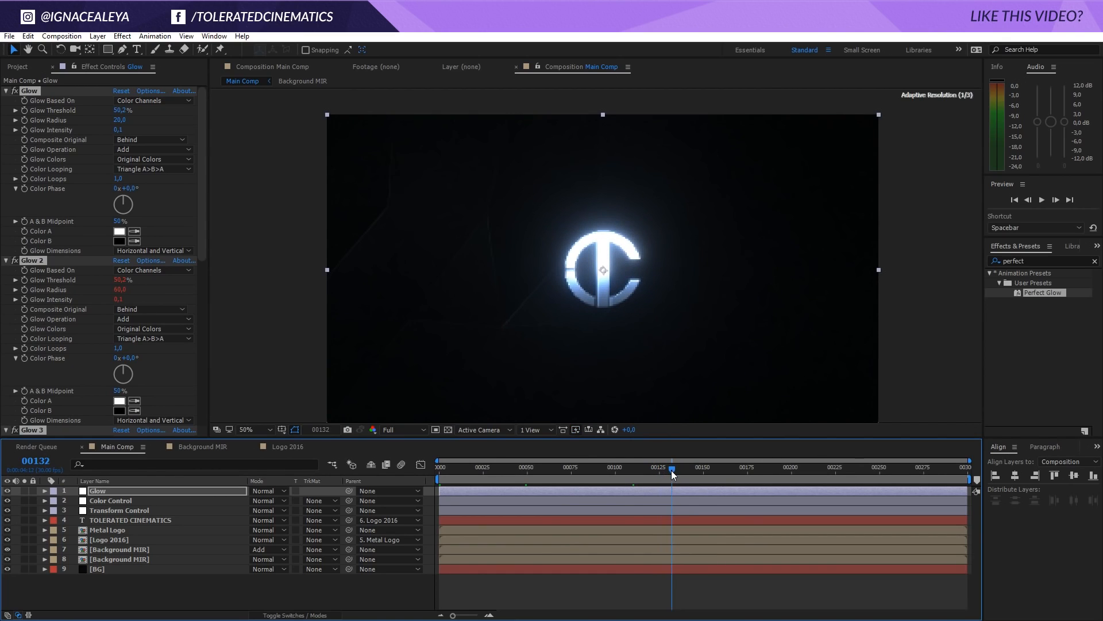
# Keyframe the first Glow effect's Intensity at 0.1 on frames 73 and 132, dropping to 0 around frame 151
pyautogui.click(21, 130)
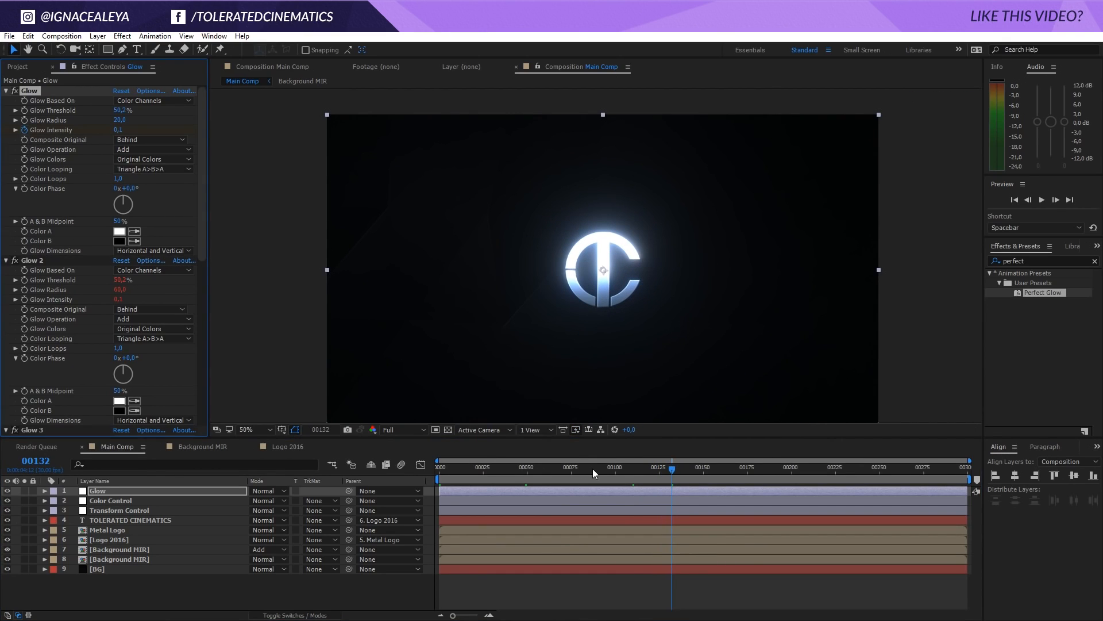
pyautogui.press('u')
pyautogui.click(673, 471)
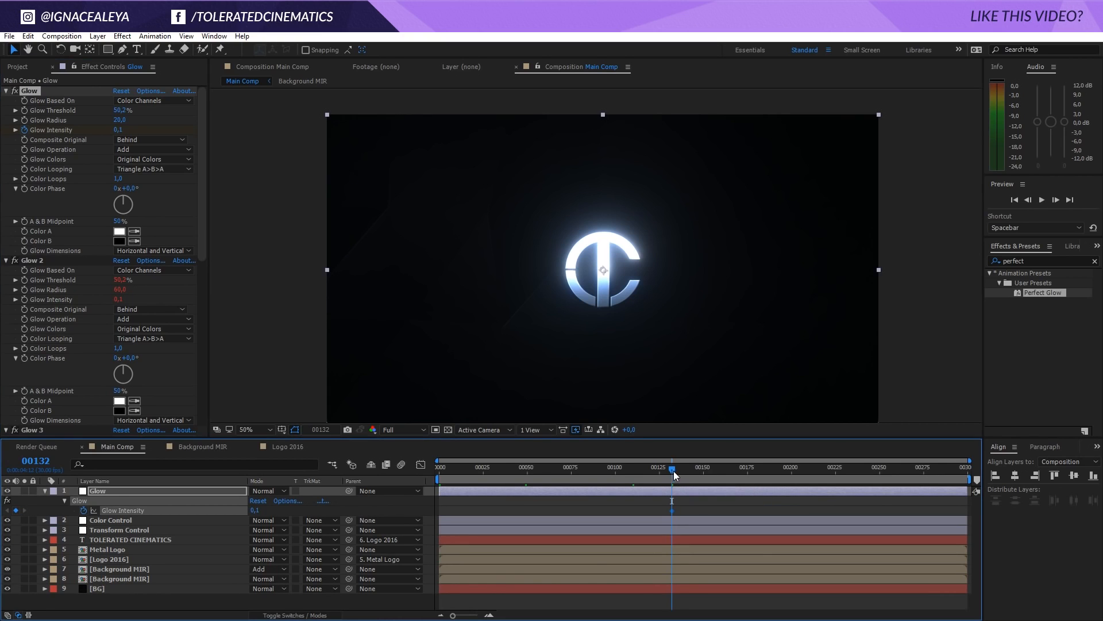
pyautogui.moveTo(674, 471); pyautogui.dragTo(560, 474)
pyautogui.click(118, 130)
pyautogui.write('0')
pyautogui.press('Return')
pyautogui.click(702, 469)
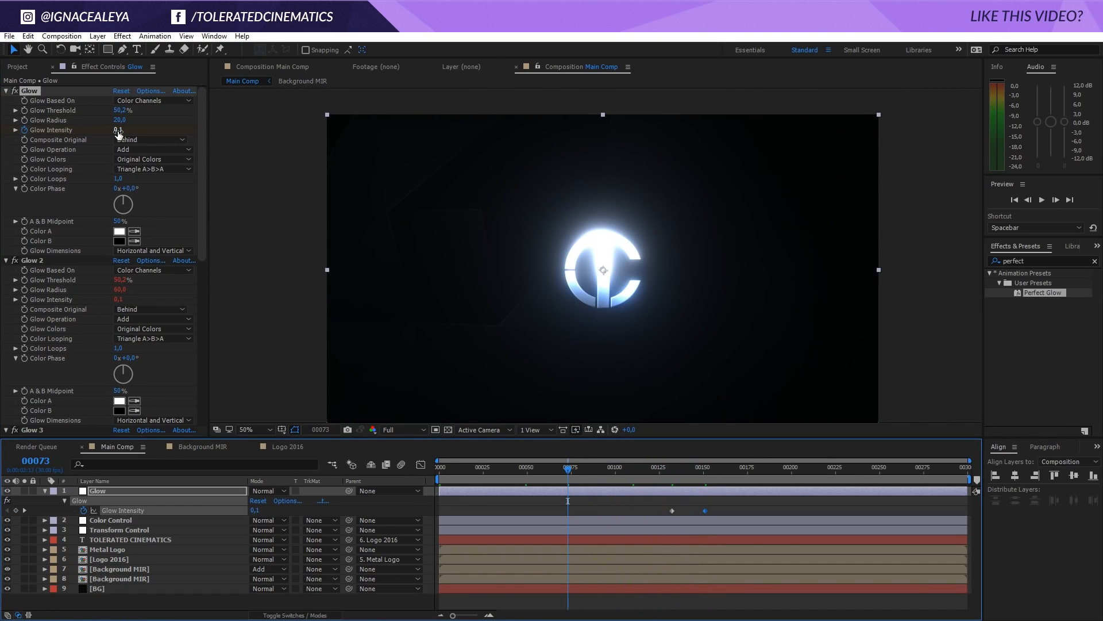
pyautogui.moveTo(114, 132); pyautogui.dragTo(107, 136)
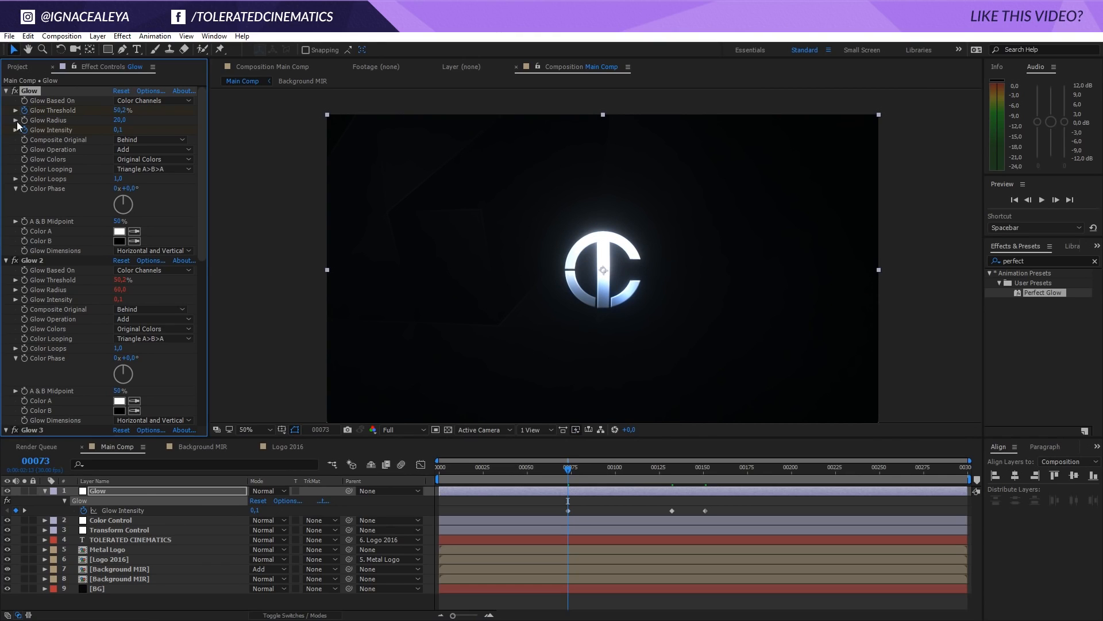
# Keyframe the first Glow effect's Threshold from 71.8% at frame 73 to 50.2% at frame 132, and check the animation
pyautogui.press('u')
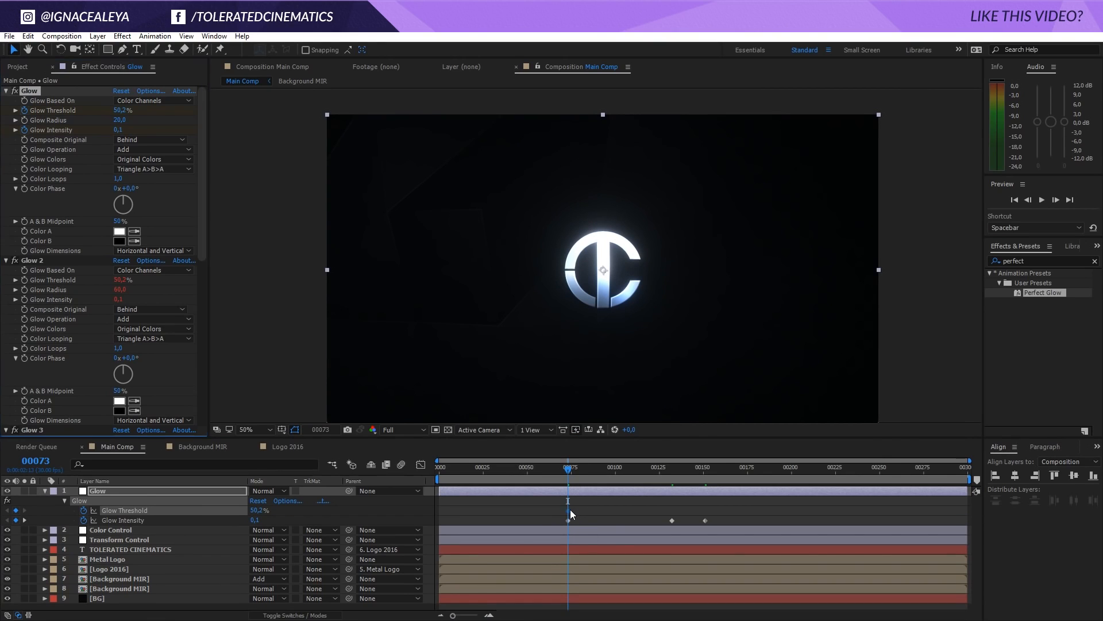
pyautogui.moveTo(570, 509); pyautogui.dragTo(674, 528)
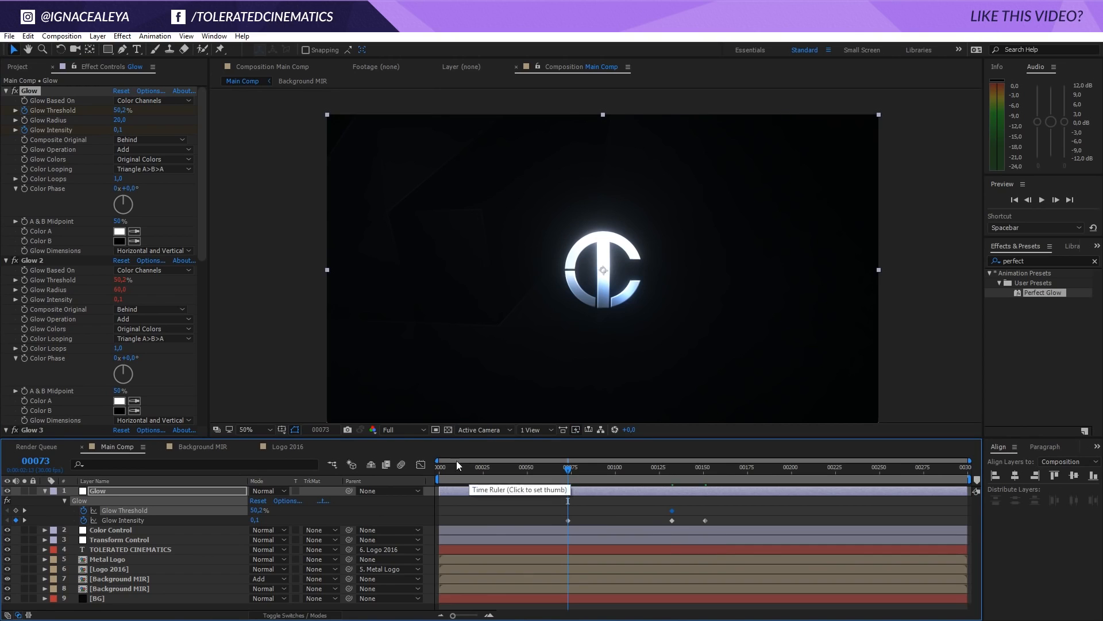
pyautogui.moveTo(121, 110); pyautogui.dragTo(174, 131)
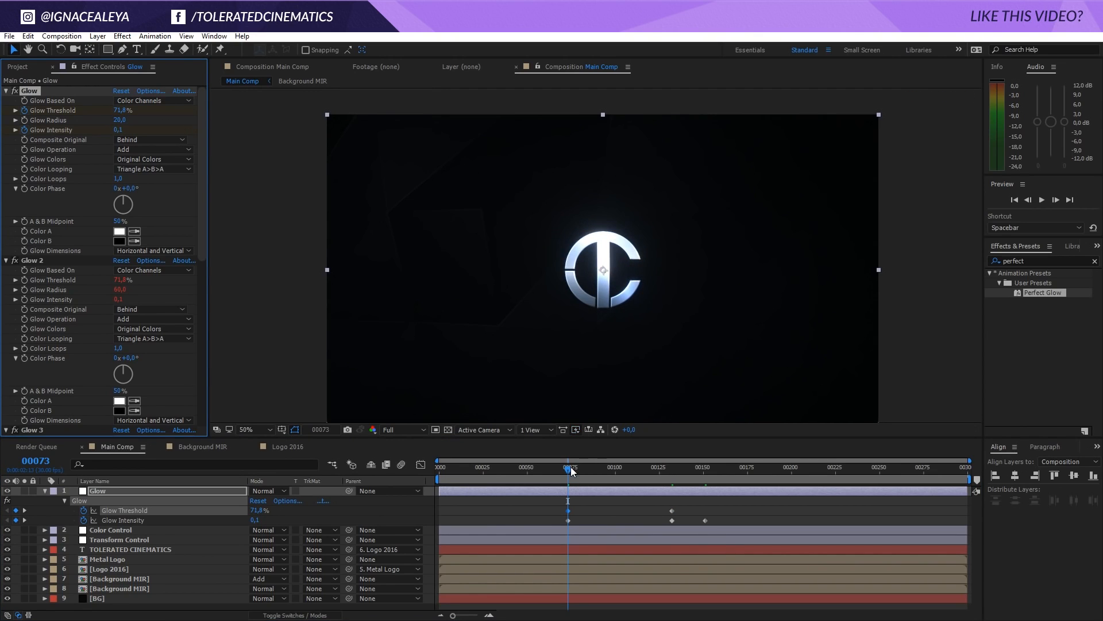
pyautogui.click(600, 471)
pyautogui.moveTo(605, 473); pyautogui.dragTo(751, 501)
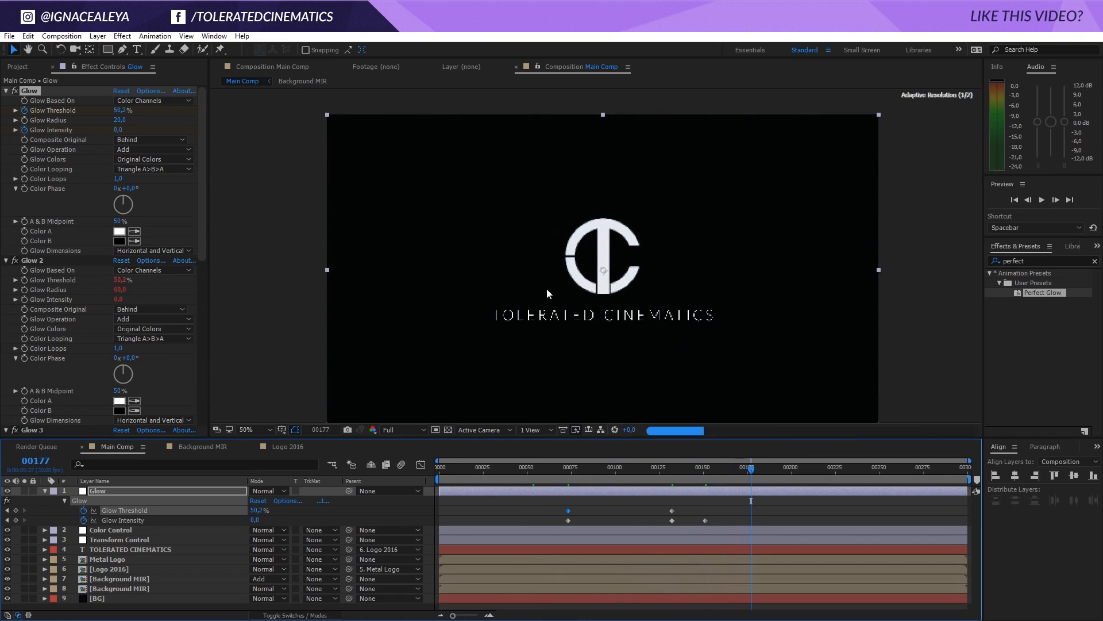
pyautogui.moveTo(443, 470)
pyautogui.mouseDown()
pyautogui.moveTo(474, 471)
pyautogui.moveTo(438, 471)
pyautogui.mouseUp()
# Preview FASHION OVERLAY 06 from the 4k Light Leaks & Film Burns Overlays folder and import it as footage
pyautogui.click(17, 67)
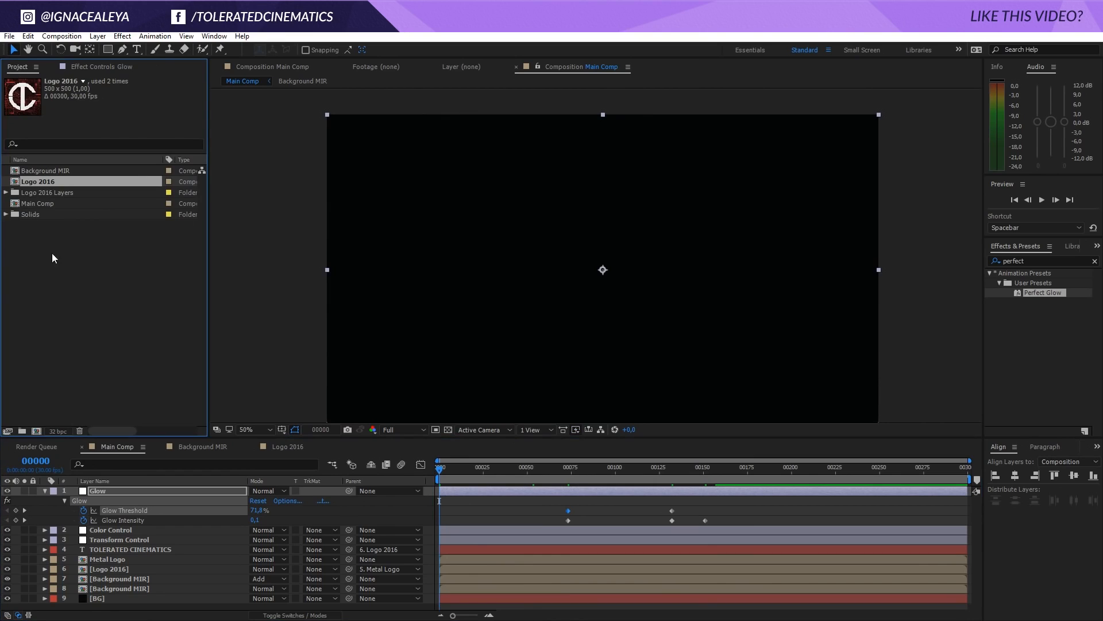
pyautogui.doubleClick(52, 246)
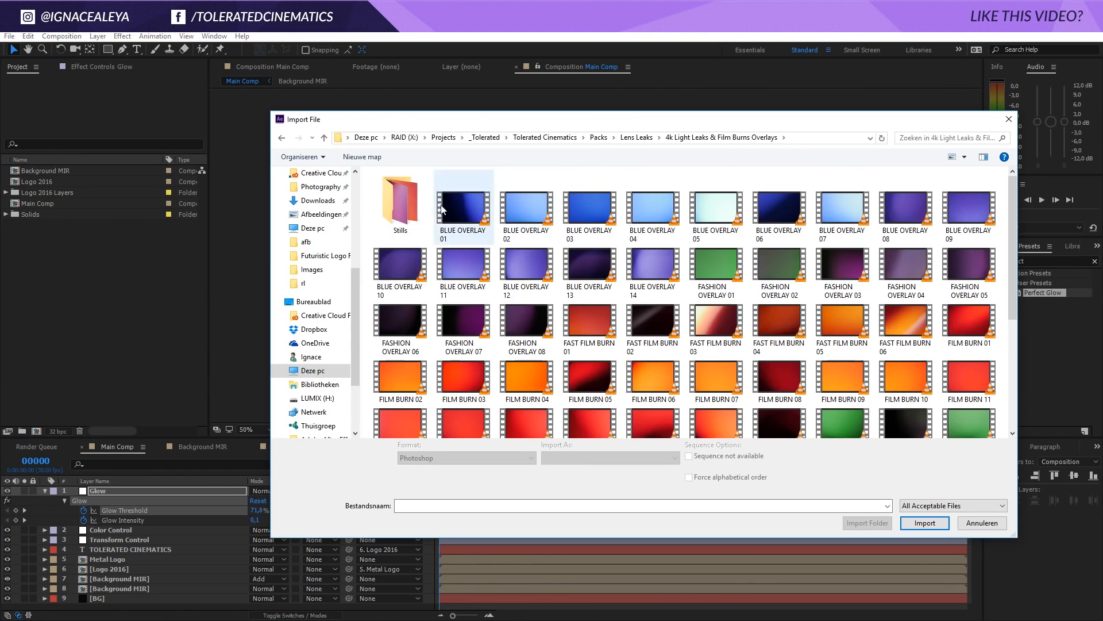
pyautogui.click(910, 269)
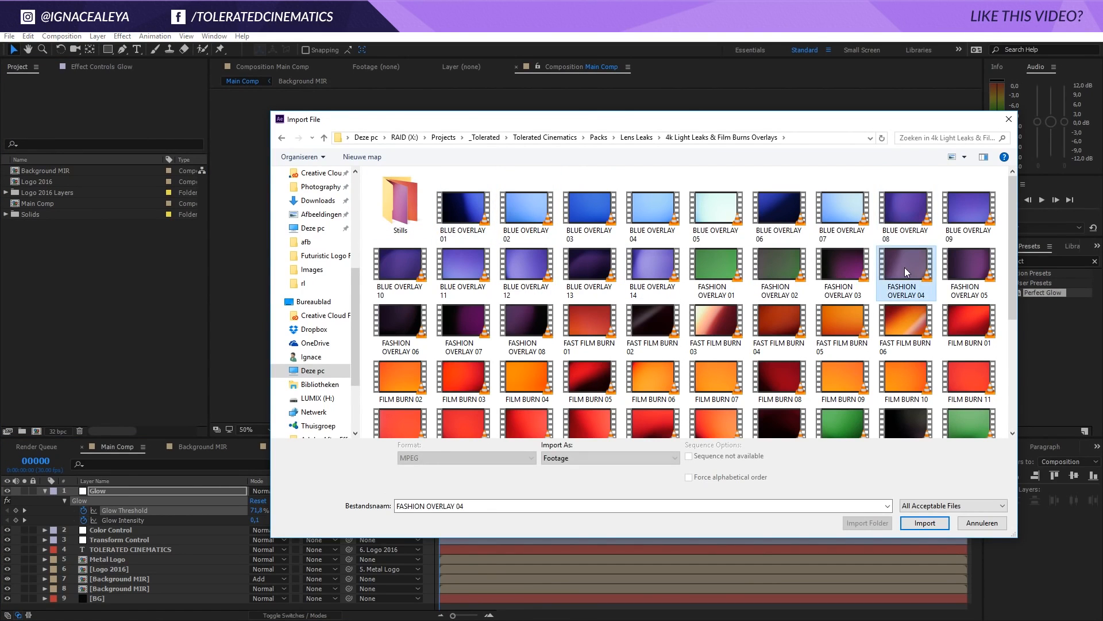
pyautogui.click(837, 269)
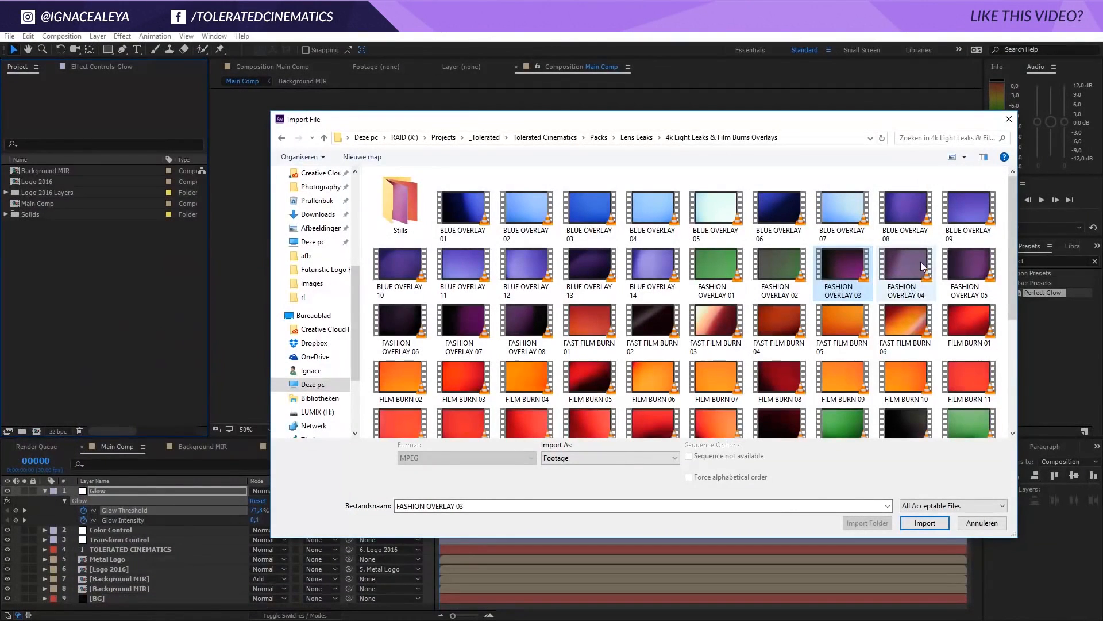
pyautogui.click(952, 264)
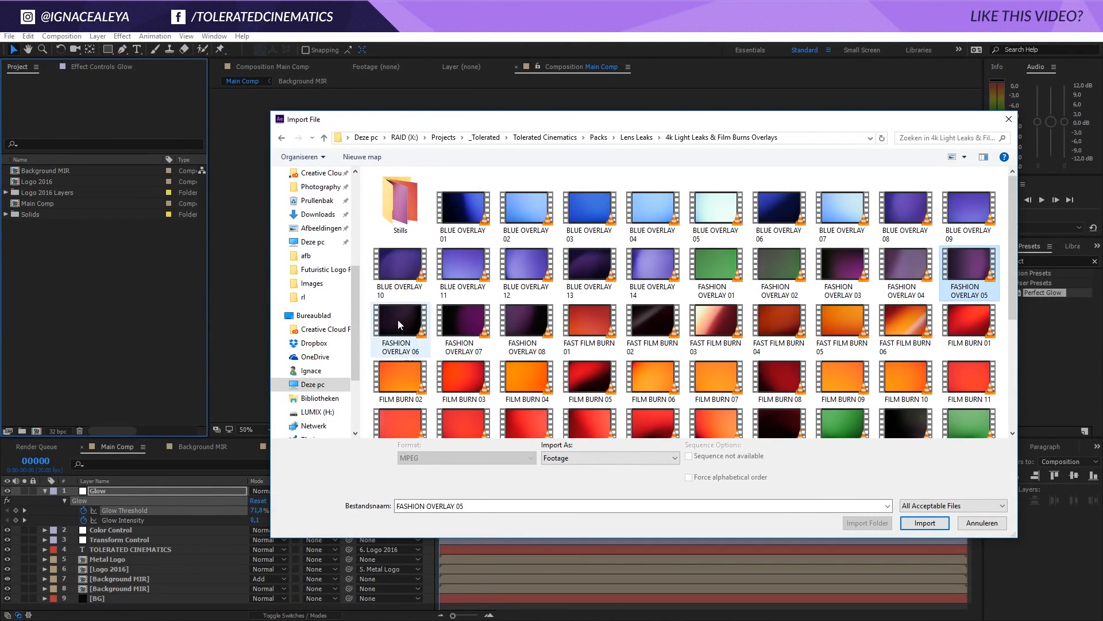
pyautogui.rightClick(397, 320)
pyautogui.click(306, 326)
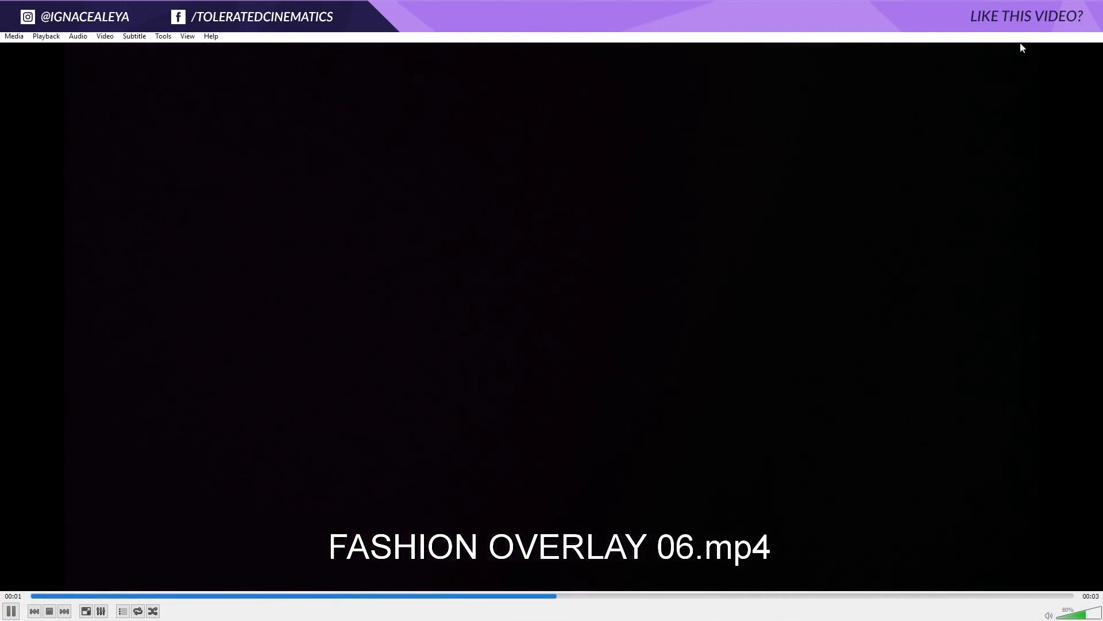
pyautogui.click(1090, 23)
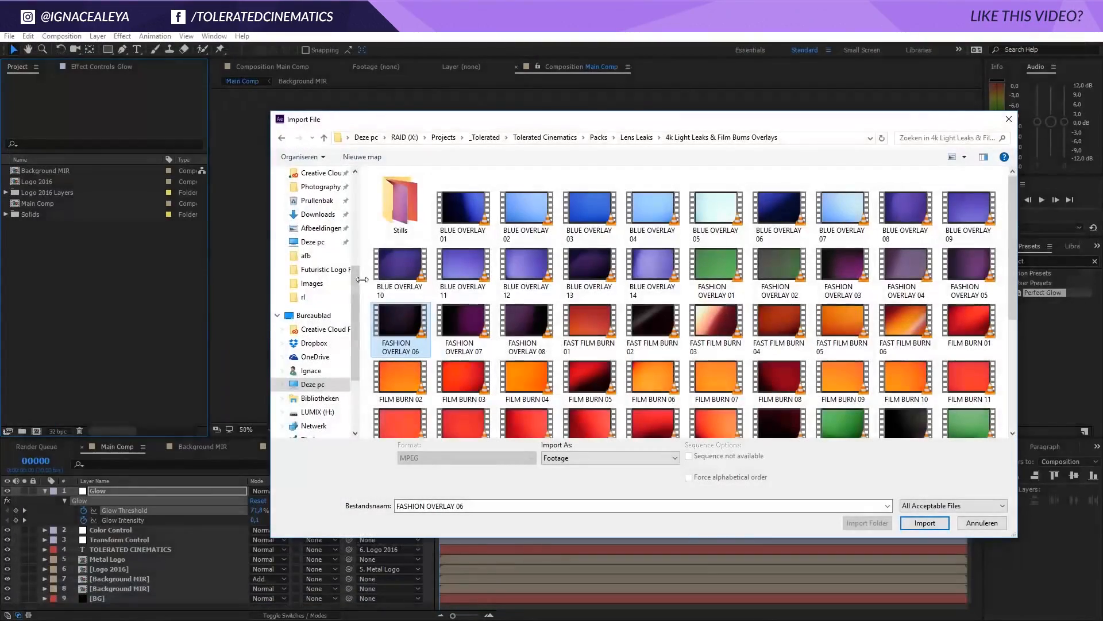
pyautogui.click(924, 523)
# Place FASHION OVERLAY 06 above all layers in Main Comp, set its blending mode to Add, and check the light leak over time
pyautogui.moveTo(73, 182); pyautogui.dragTo(132, 488)
pyautogui.click(257, 493)
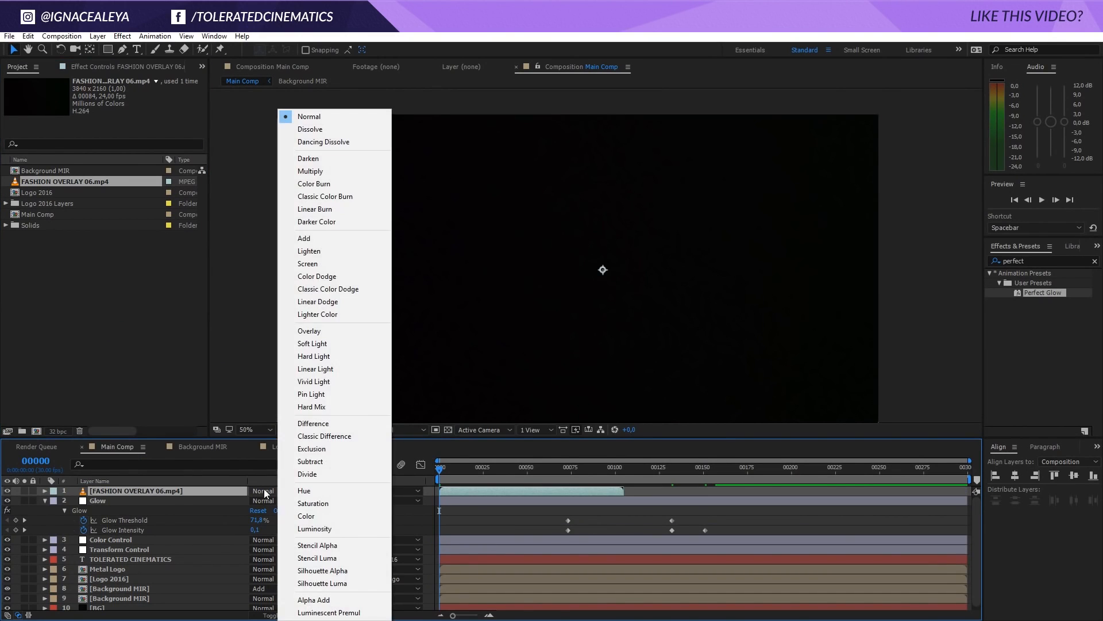
pyautogui.click(322, 237)
pyautogui.moveTo(443, 477); pyautogui.dragTo(694, 495)
pyautogui.moveTo(560, 466); pyautogui.dragTo(498, 488)
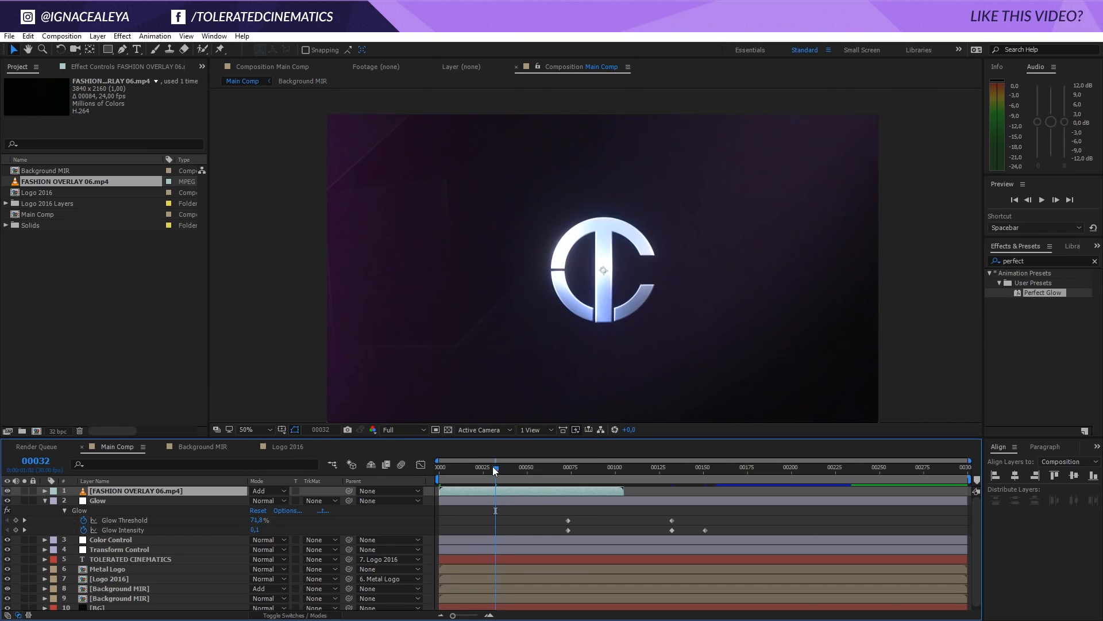
# Split the overlay at frame 30, then start its second part at frame 0 and its first part around frame 126
pyautogui.click(492, 467)
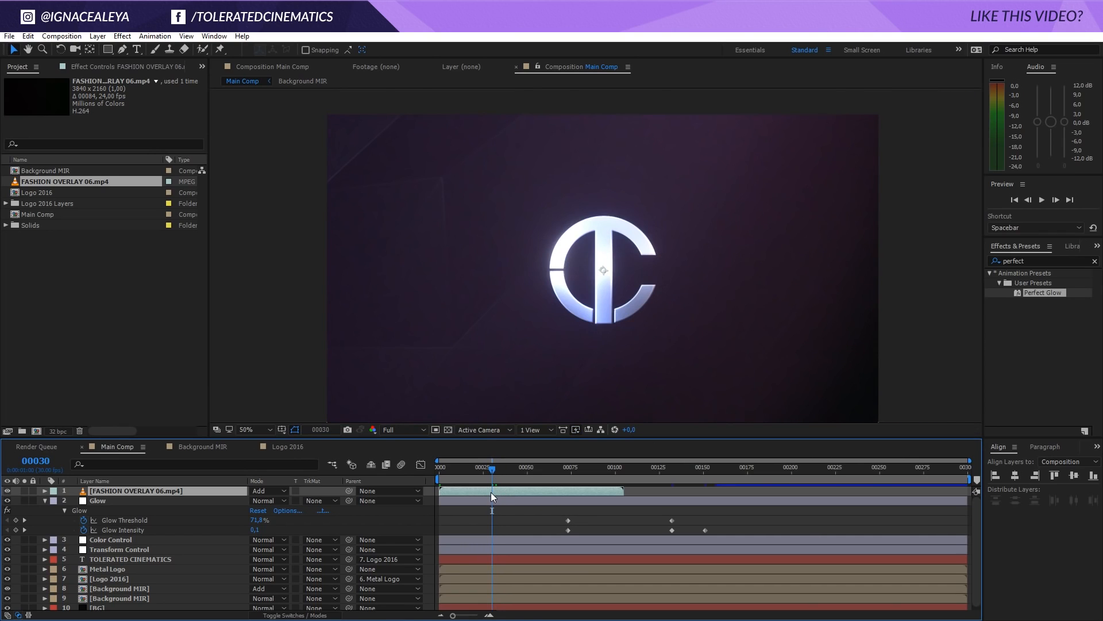
pyautogui.hotkey('ctrl', 'shift', 'd')
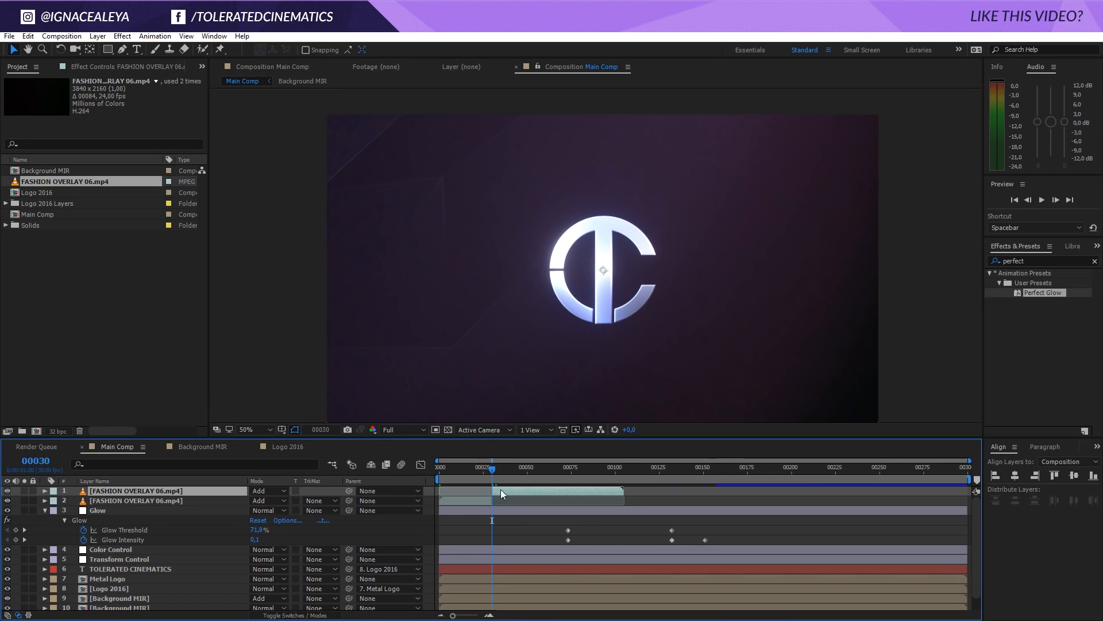
pyautogui.moveTo(484, 500); pyautogui.dragTo(526, 503)
pyautogui.moveTo(443, 473); pyautogui.dragTo(705, 516)
# Fade out the overlay piece over the title by keyframing its Opacity from 100% at frame 150 to 0% at frame 156
pyautogui.click(704, 501)
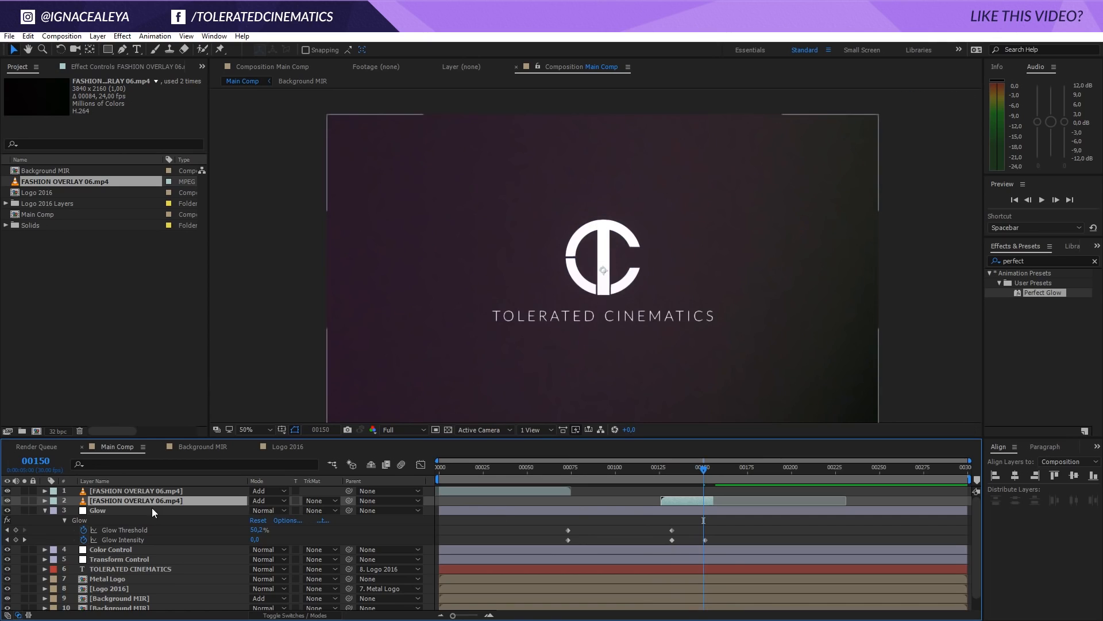
pyautogui.press('t')
pyautogui.click(74, 511)
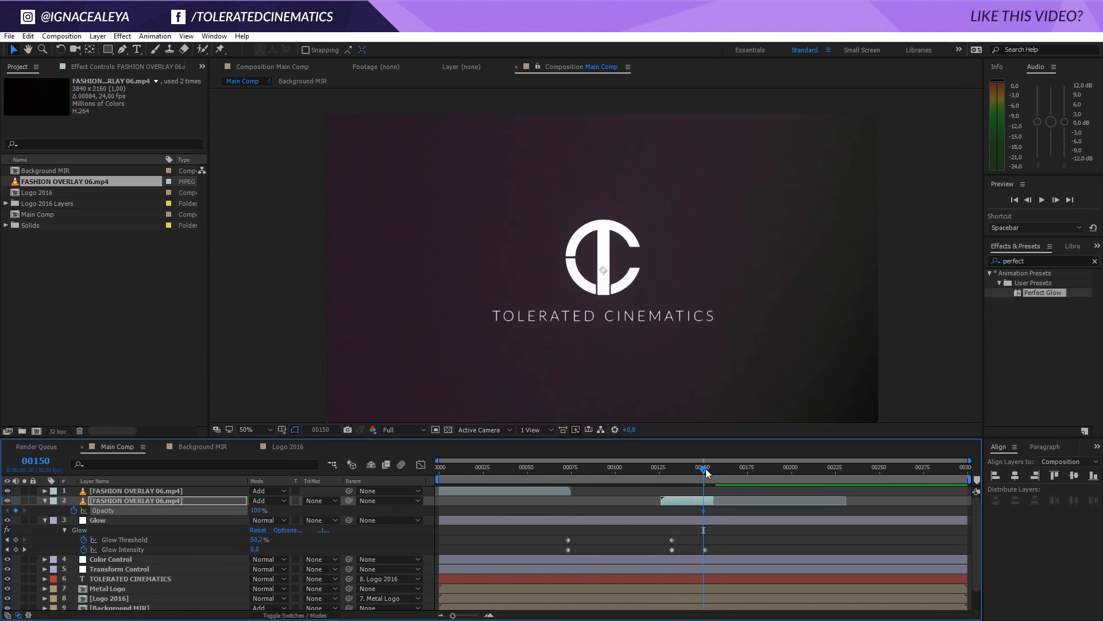
pyautogui.moveTo(706, 468); pyautogui.dragTo(714, 472)
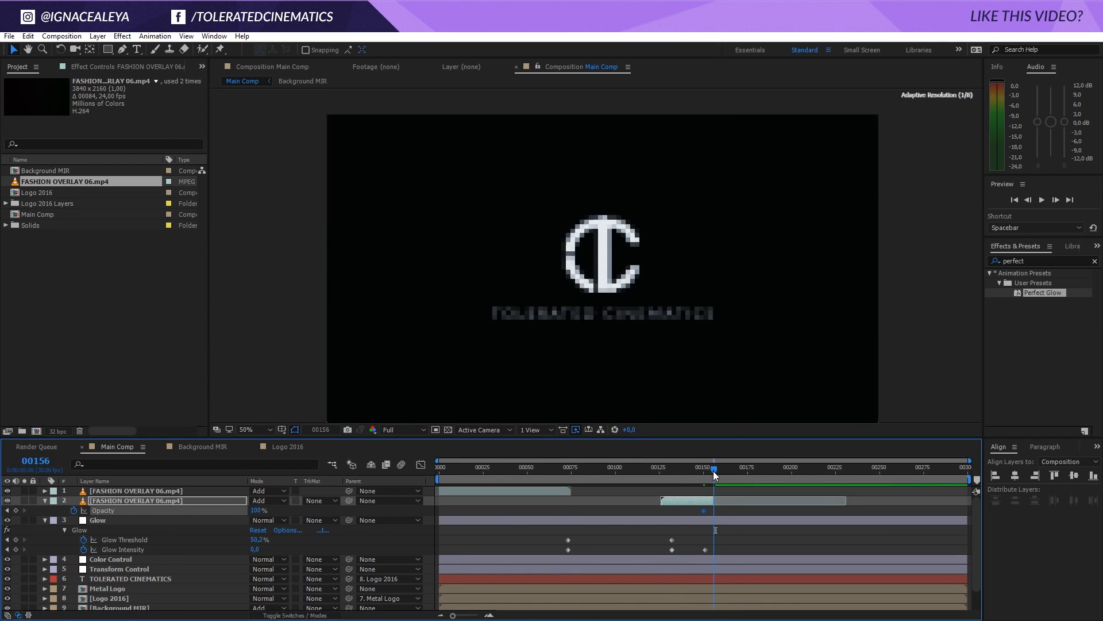
pyautogui.moveTo(254, 511); pyautogui.dragTo(192, 512)
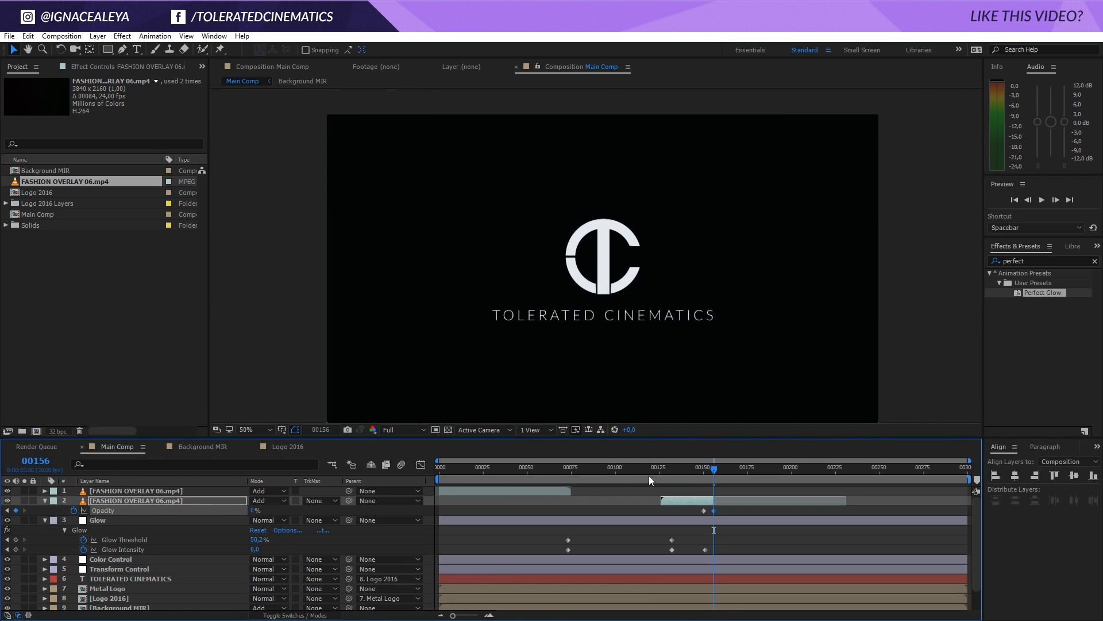
pyautogui.moveTo(650, 475); pyautogui.dragTo(453, 492)
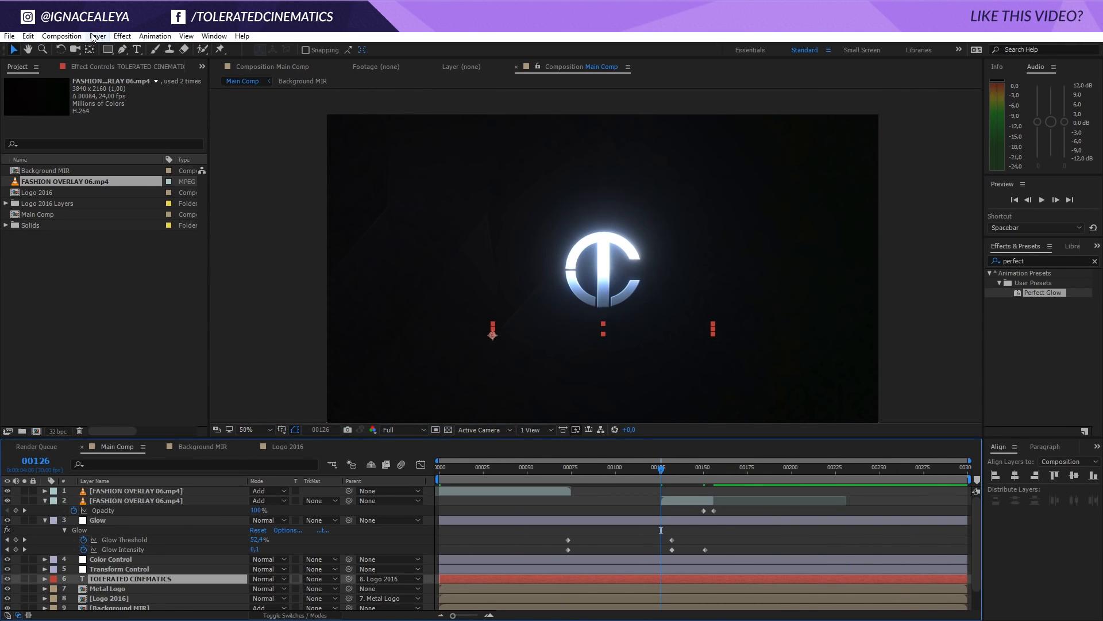
# Add a new adjustment layer named Vignette and move it to the top of the layer stack
pyautogui.click(97, 36)
pyautogui.moveTo(84, 49)
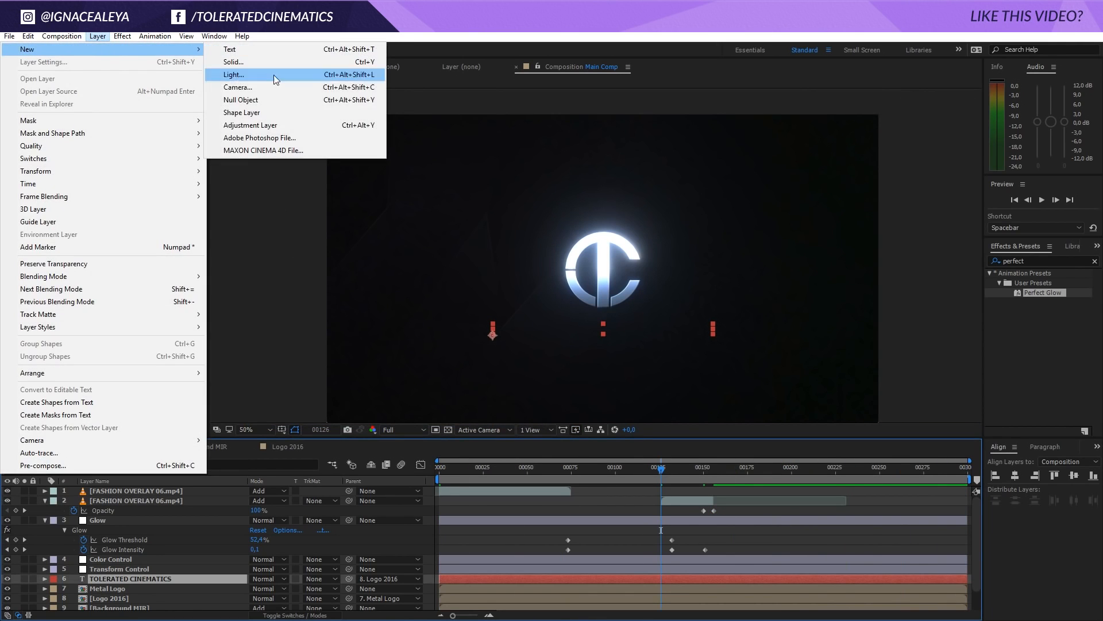
pyautogui.click(266, 123)
pyautogui.press('Return')
pyautogui.write('Vignet')
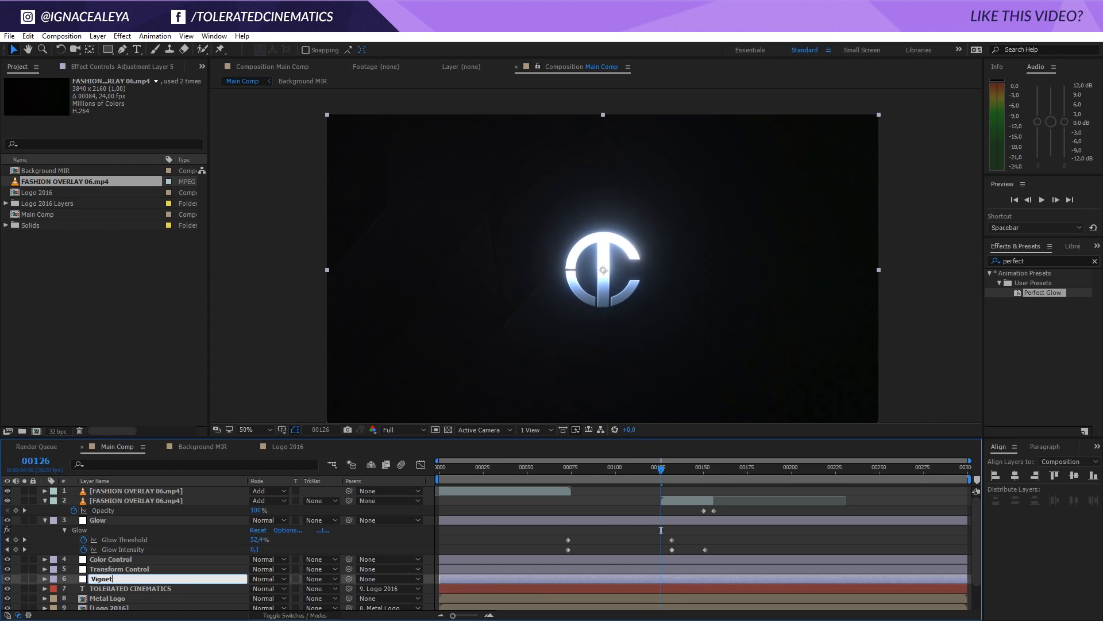
pyautogui.write('te')
pyautogui.press('Return')
pyautogui.moveTo(139, 557); pyautogui.dragTo(147, 487)
# Apply the Curves effect to the Vignette layer and pull the RGB midtones down to darken the image
pyautogui.click(123, 36)
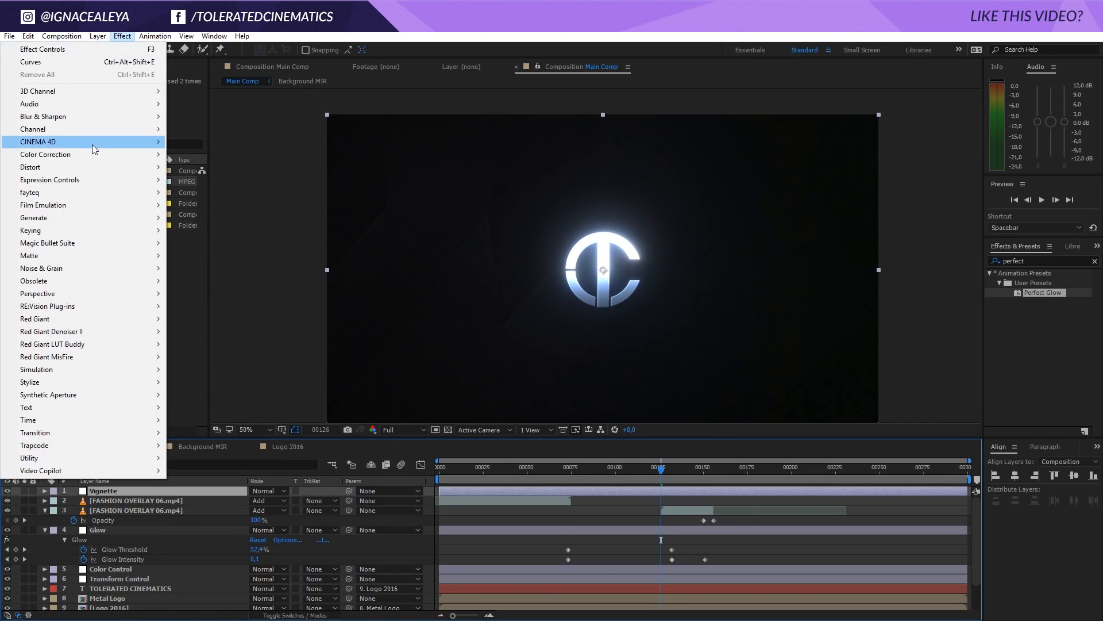
pyautogui.moveTo(115, 153)
pyautogui.click(217, 381)
pyautogui.moveTo(84, 220); pyautogui.dragTo(104, 236)
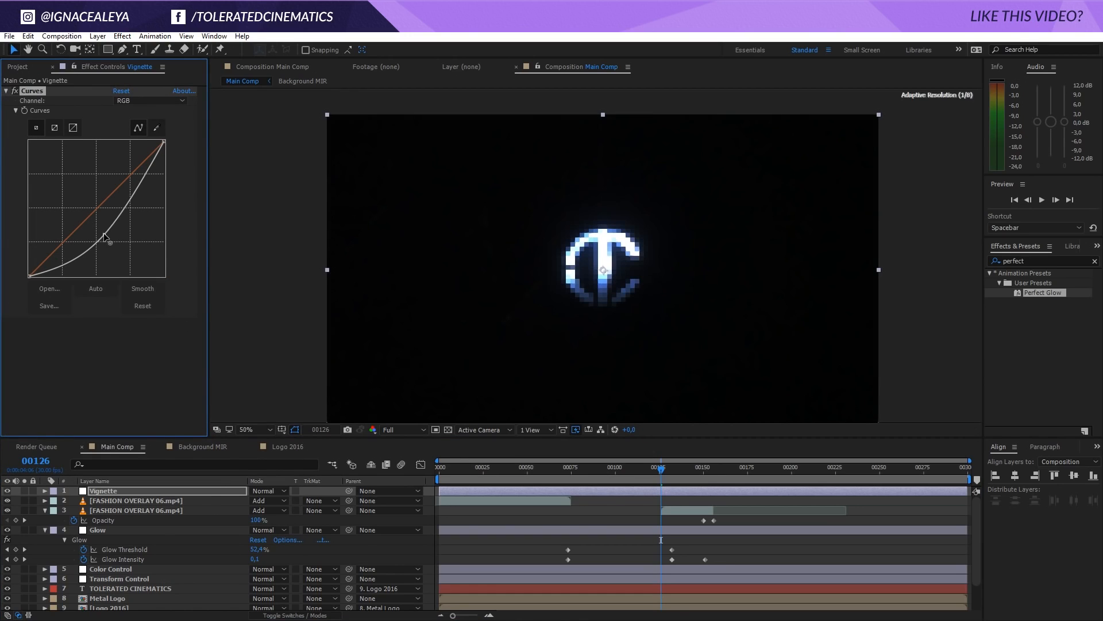
# Add a full-frame elliptical mask to the Vignette layer and set its mode to Subtract
pyautogui.moveTo(107, 49); pyautogui.dragTo(135, 72)
pyautogui.doubleClick(107, 50)
pyautogui.press('v')
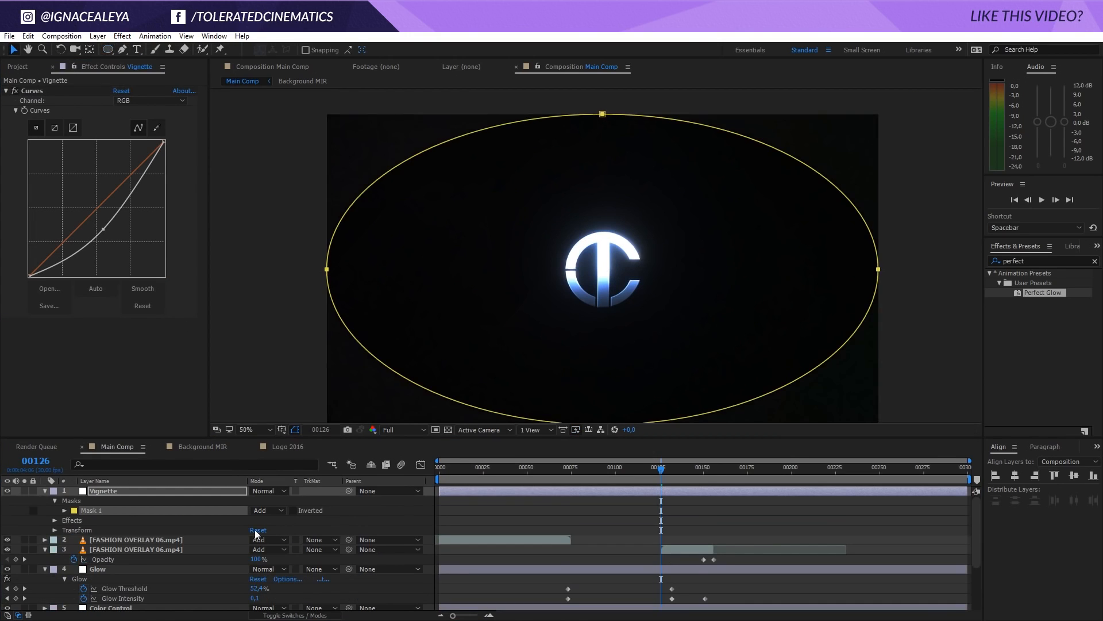
pyautogui.click(267, 511)
pyautogui.click(274, 548)
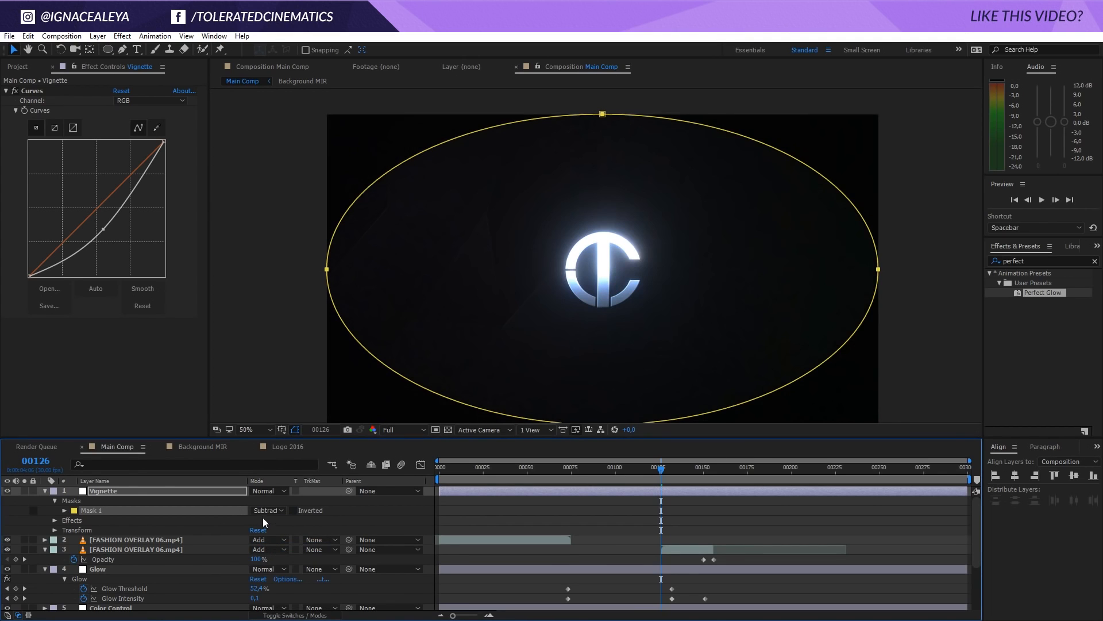
# Set the Vignette mask's feather to 765 pixels, then deselect the layer
pyautogui.press('f')
pyautogui.moveTo(269, 511); pyautogui.dragTo(658, 485)
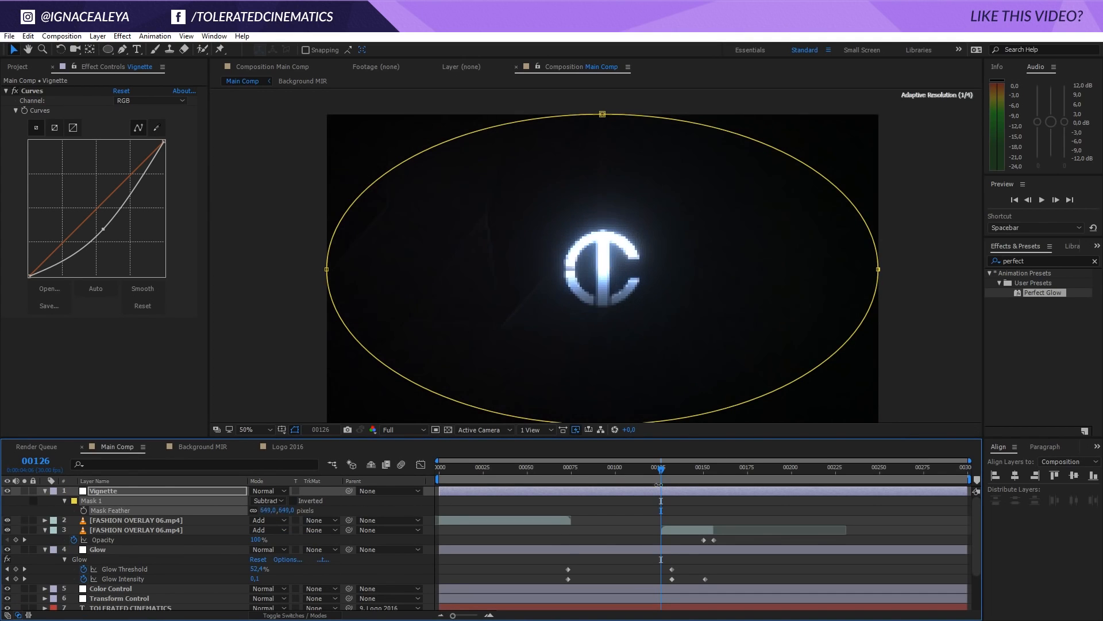
pyautogui.click(688, 509)
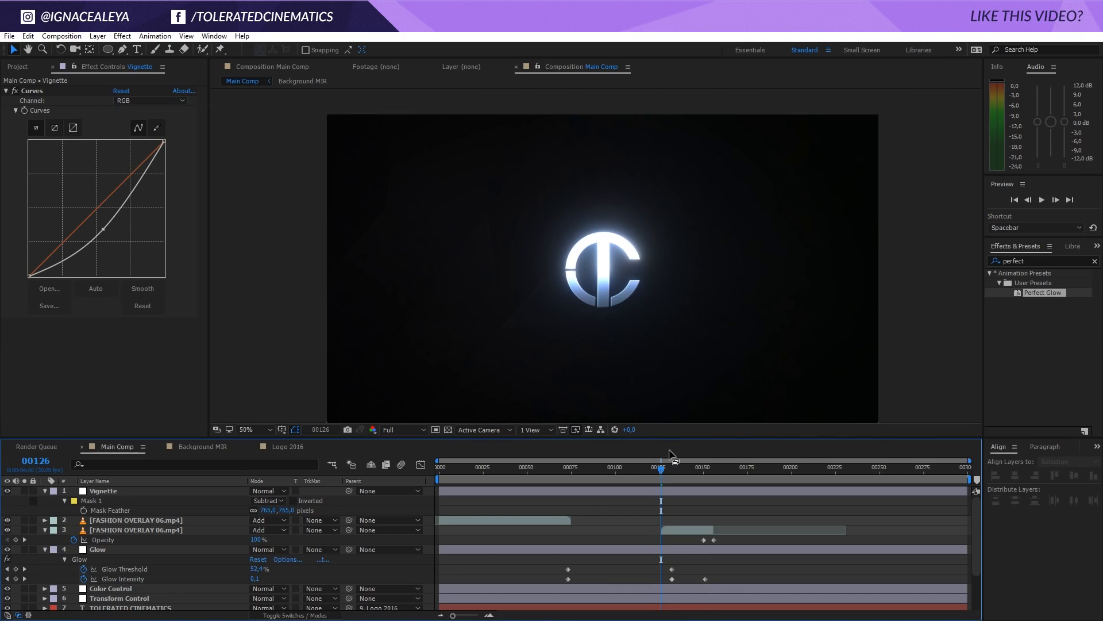
# Fit the composition view up to 100% and toggle the Vignette layer's visibility to compare the image with and without it
pyautogui.press(',')
pyautogui.press(',')
pyautogui.click(260, 430)
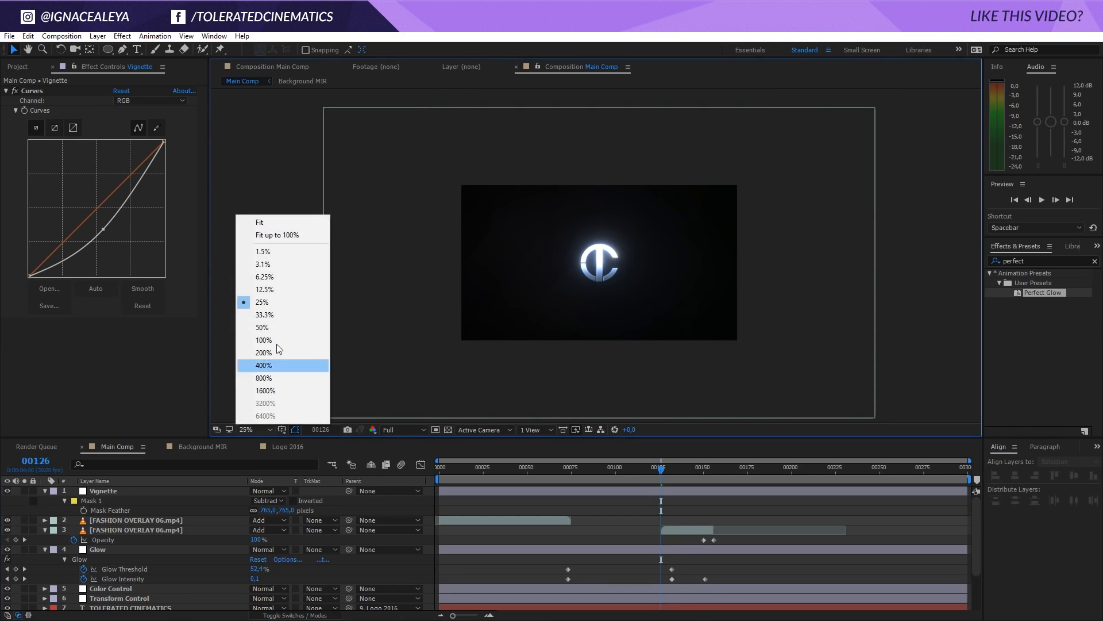
pyautogui.click(274, 235)
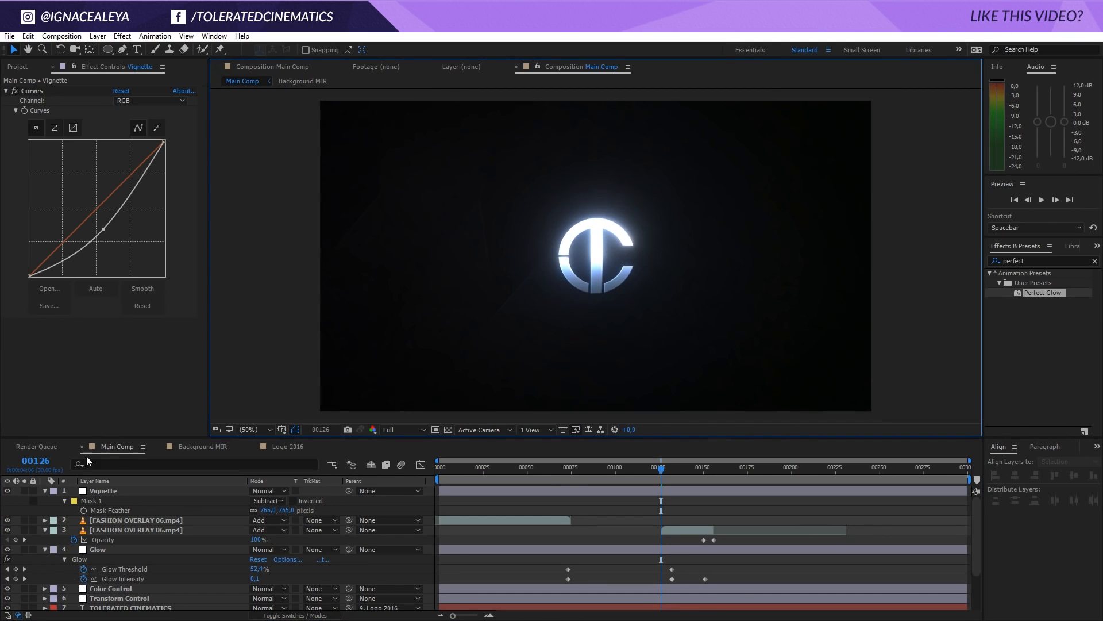
pyautogui.click(8, 493)
pyautogui.click(8, 493)
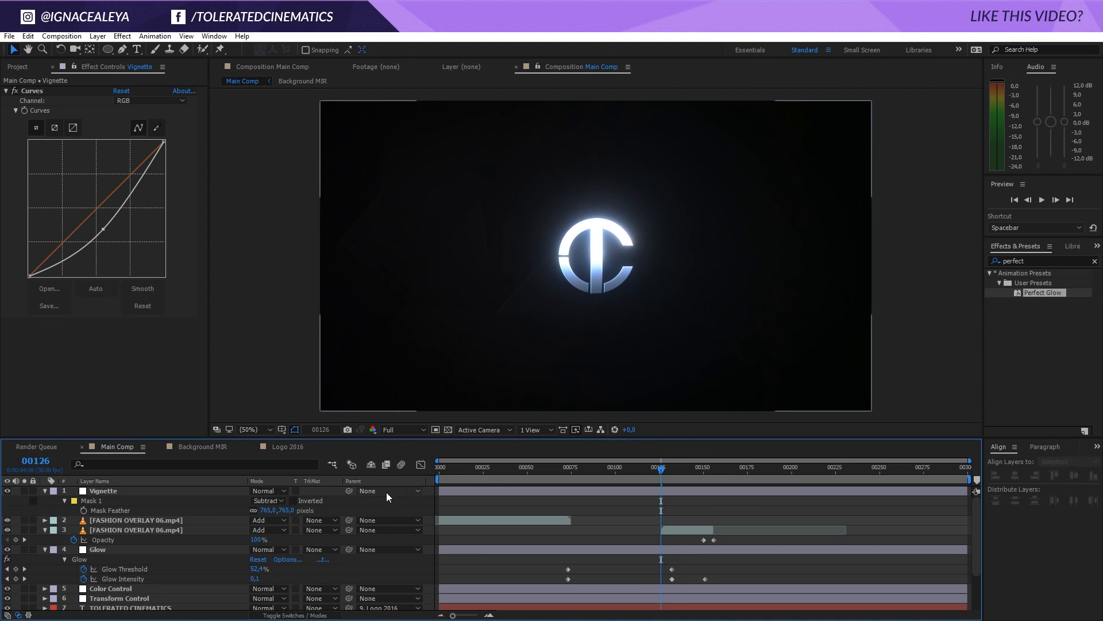
# Scrub through the timeline to around frame 227 to check the vignette over the logo and title
pyautogui.moveTo(478, 477); pyautogui.dragTo(810, 472)
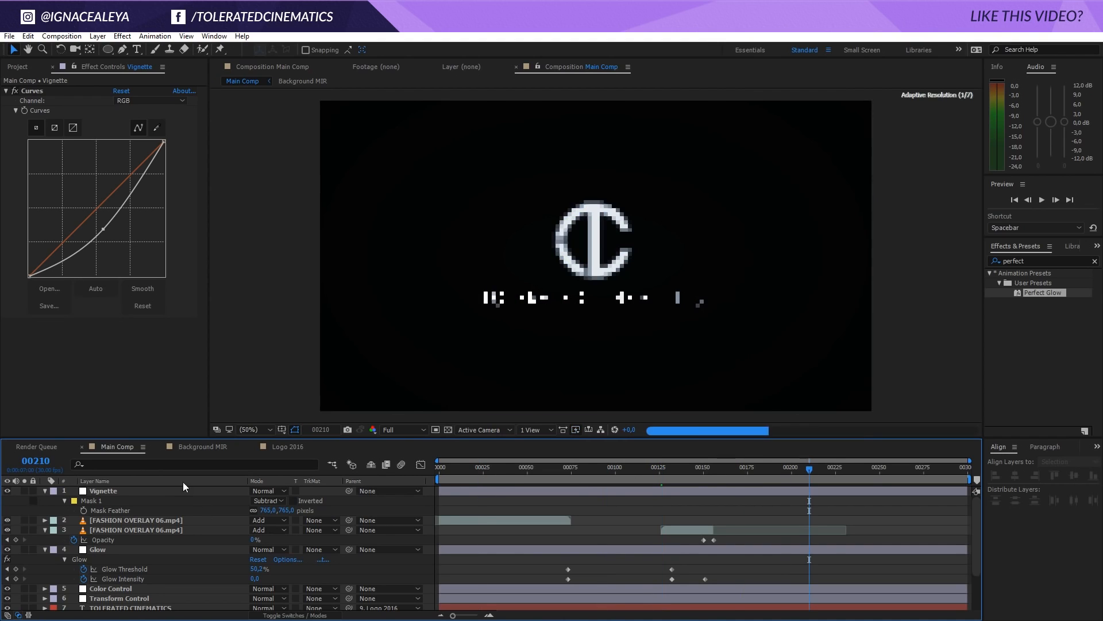
pyautogui.moveTo(150, 492)
pyautogui.mouseDown()
pyautogui.moveTo(139, 536)
pyautogui.moveTo(118, 514)
pyautogui.moveTo(136, 487)
pyautogui.mouseUp()
pyautogui.moveTo(454, 468); pyautogui.dragTo(857, 481)
pyautogui.click(857, 497)
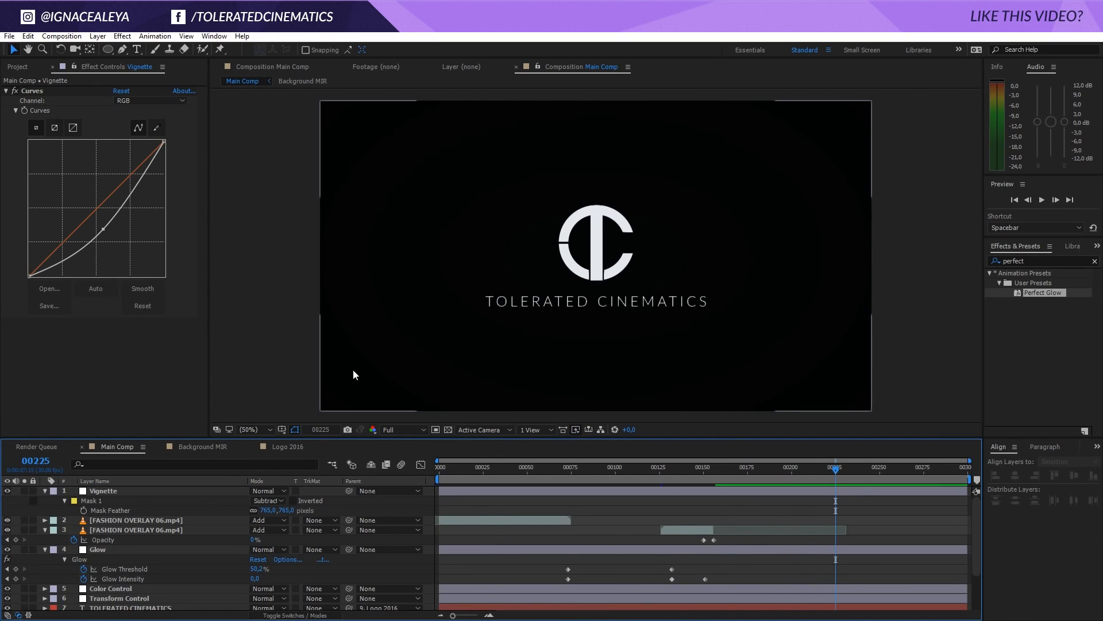
pyautogui.press('/')
pyautogui.scroll(-1, 869, 316)
pyautogui.click(840, 470)
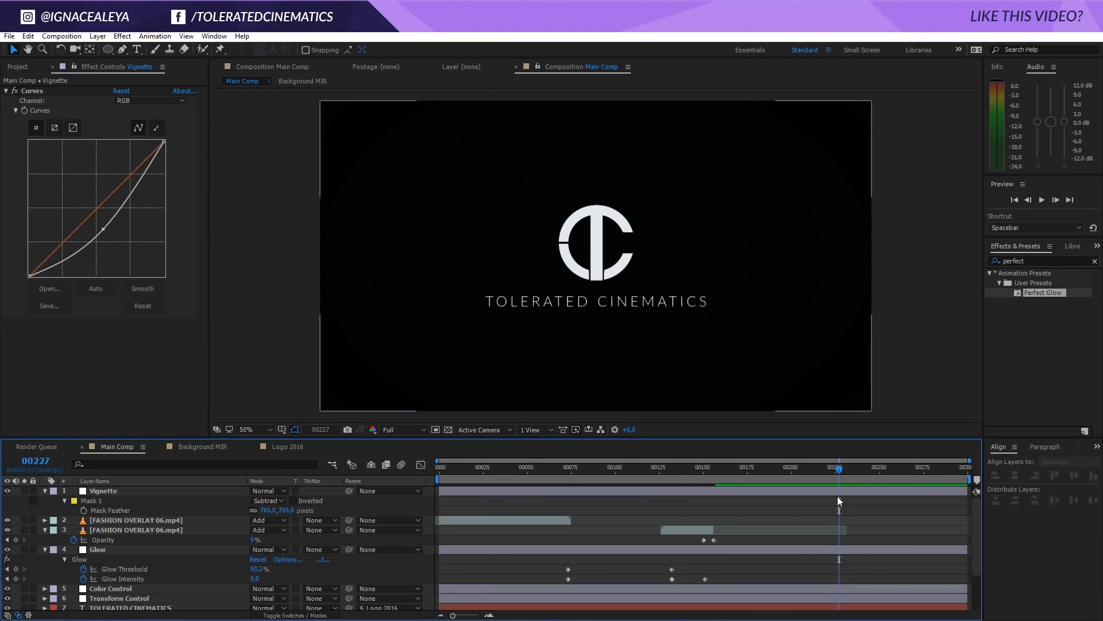